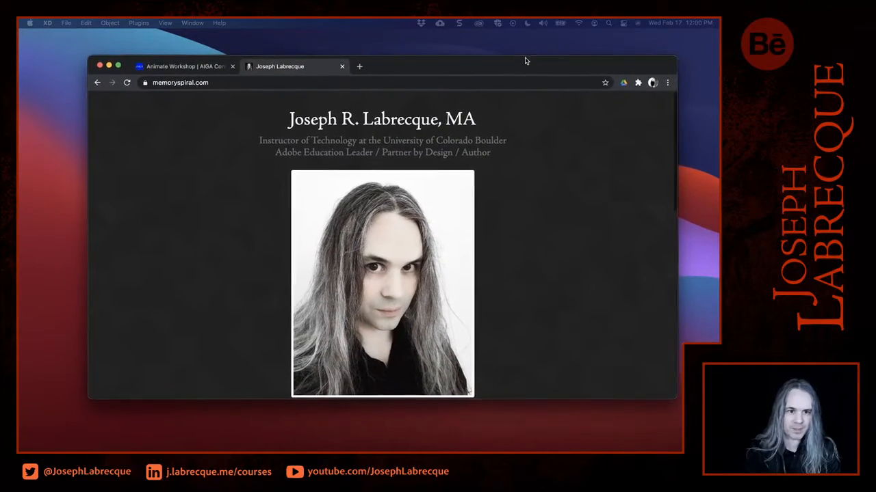
# Review the biography and the list of profile links on the memoryspiral.com homepage.
pyautogui.scroll(-3, 565, 187)
pyautogui.scroll(-3, 565, 190)
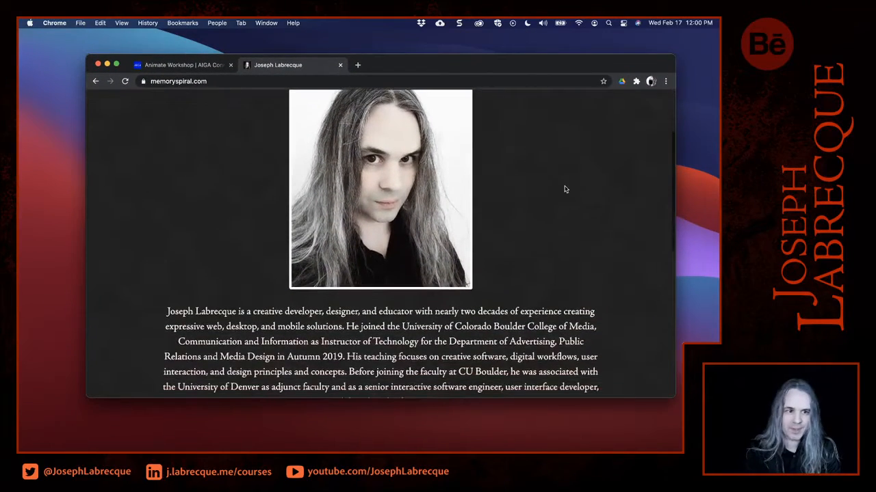
pyautogui.scroll(-10, 559, 257)
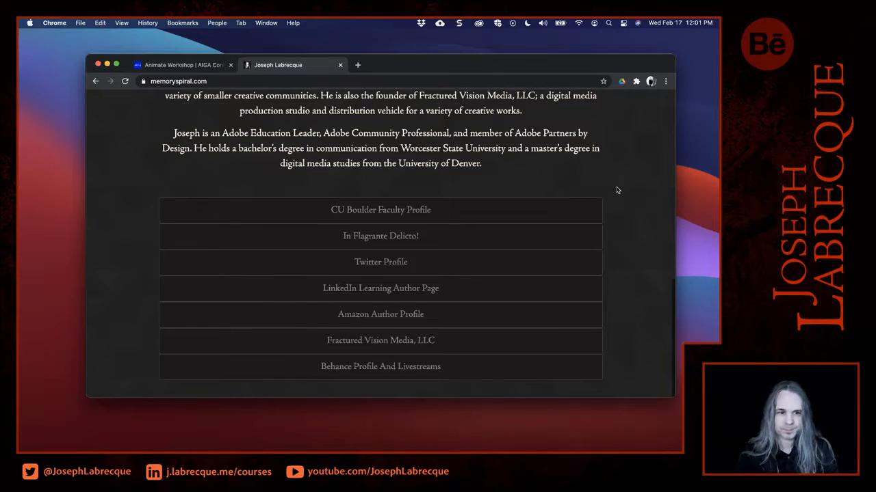
pyautogui.scroll(8, 616, 190)
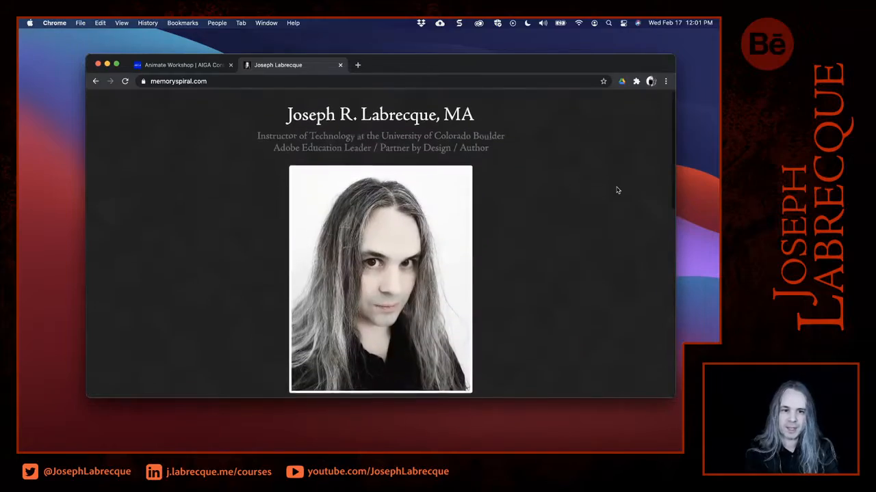
pyautogui.scroll(-8, 616, 190)
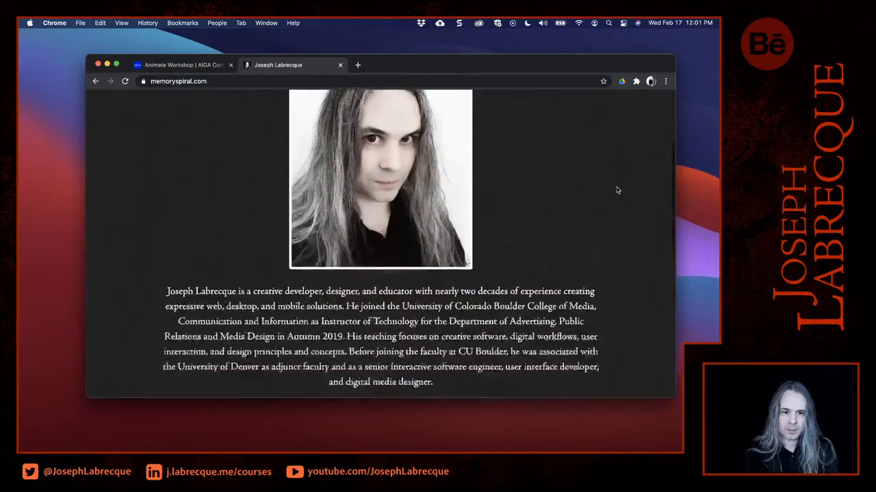
pyautogui.scroll(2, 616, 190)
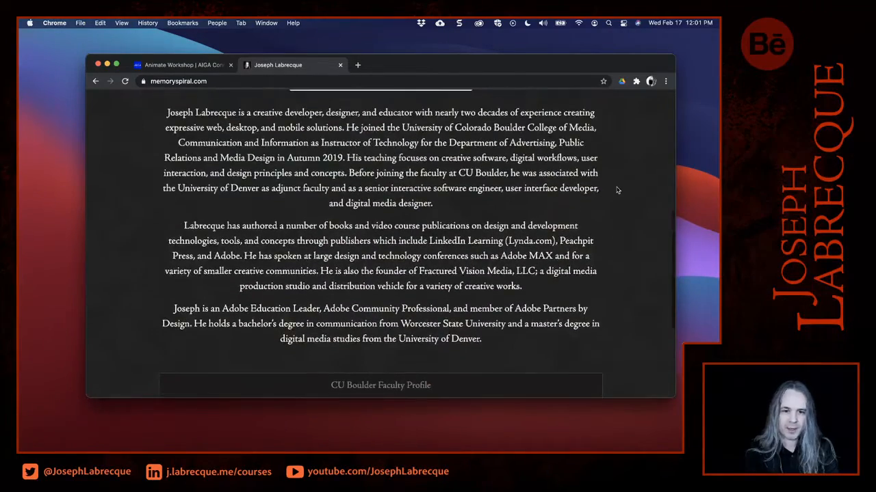
pyautogui.scroll(-5, 616, 190)
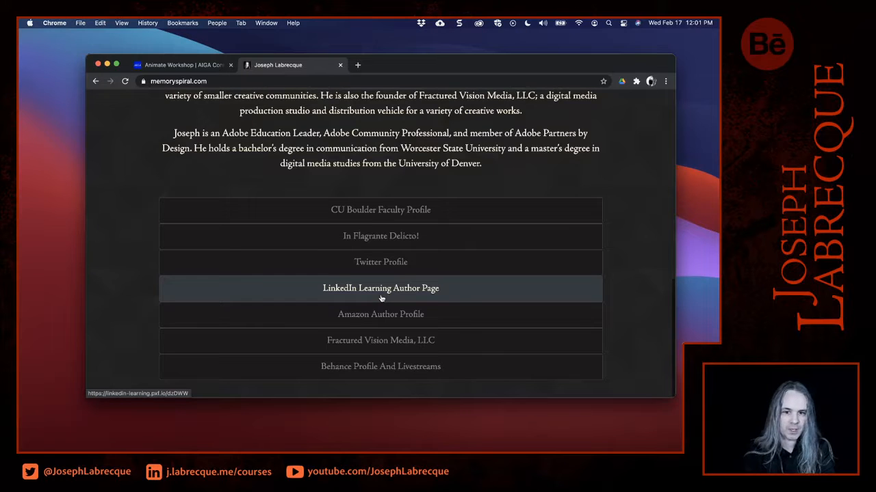
pyautogui.scroll(5, 636, 238)
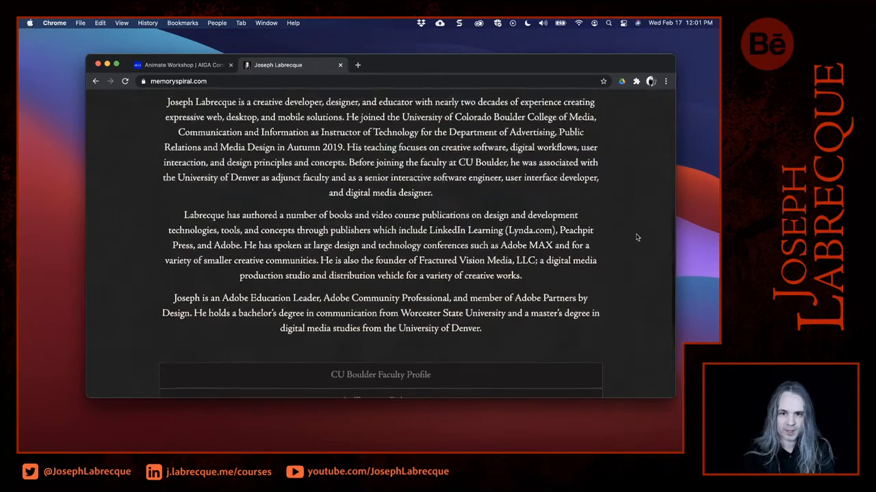
pyautogui.scroll(5, 637, 237)
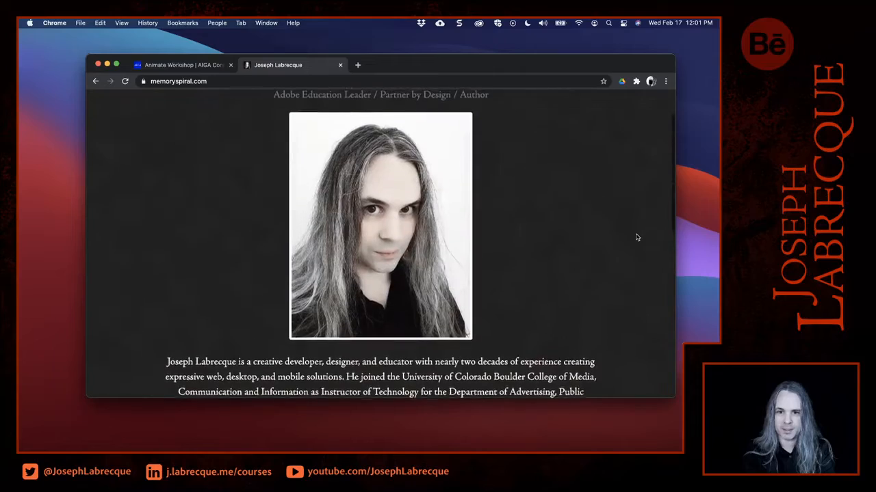
pyautogui.scroll(2, 637, 237)
pyautogui.scroll(-12, 636, 237)
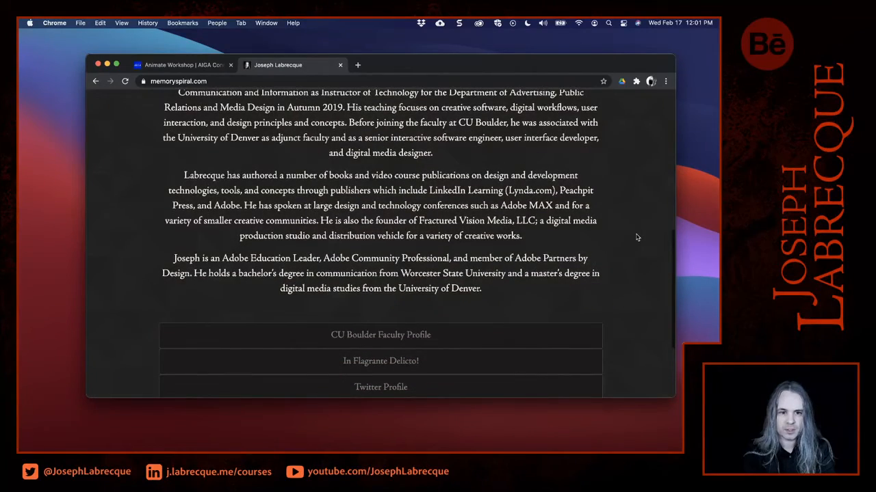
pyautogui.scroll(2, 636, 237)
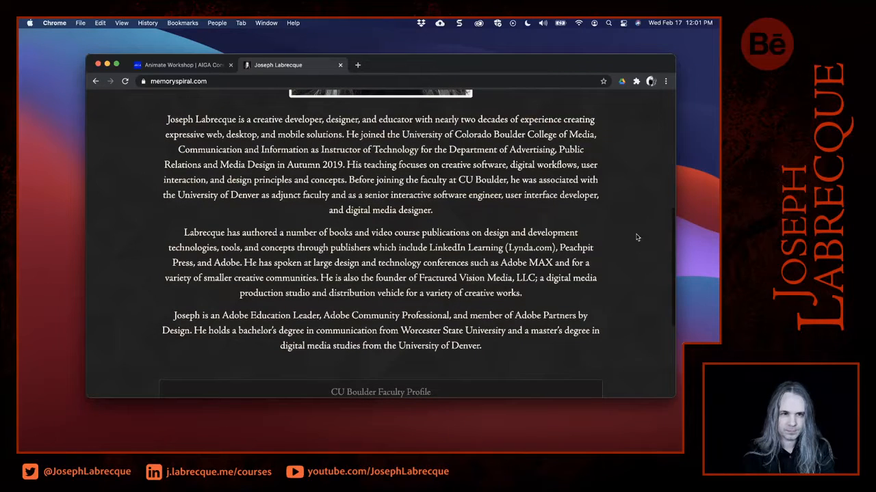
pyautogui.scroll(10, 636, 237)
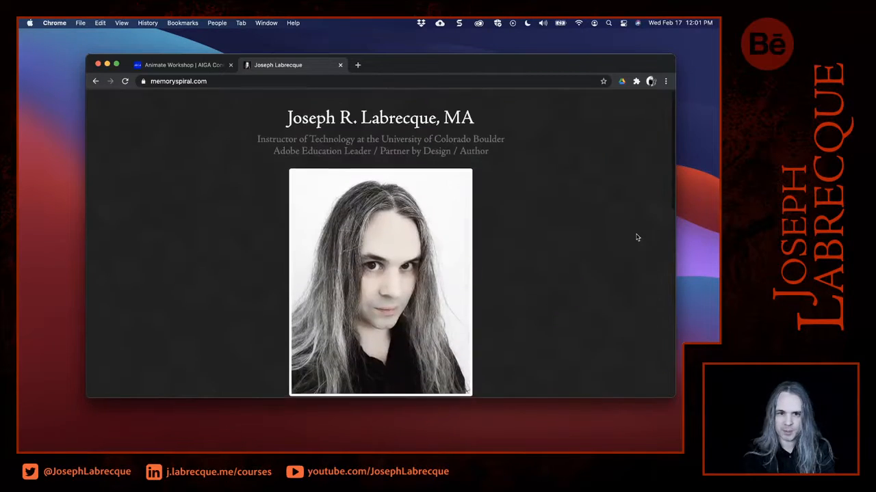
pyautogui.scroll(-15, 636, 238)
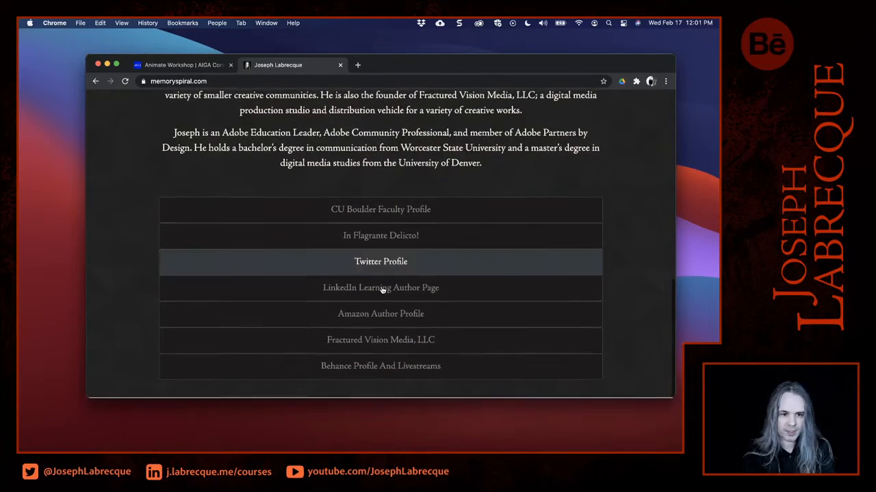
# Open the In Flagrante Delicto! link in a new tab and browse the blog's recent posts.
pyautogui.rightClick(387, 240)
pyautogui.click(394, 243)
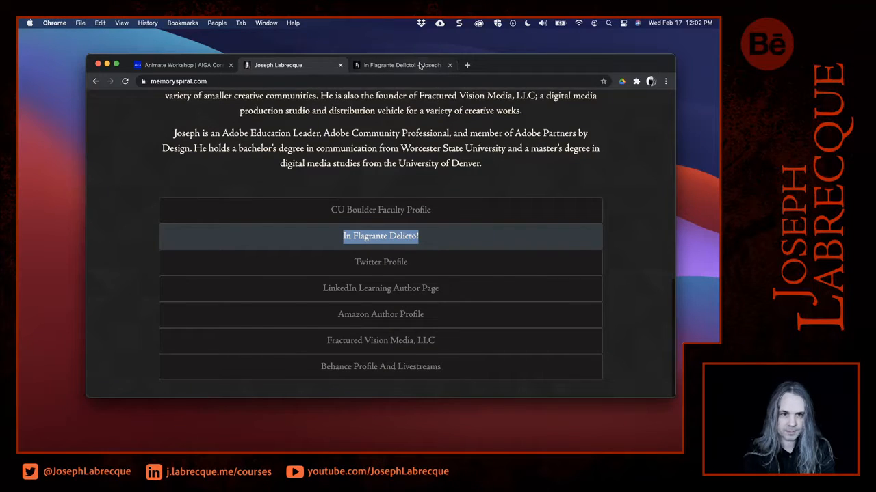
pyautogui.click(420, 65)
pyautogui.scroll(-8, 539, 260)
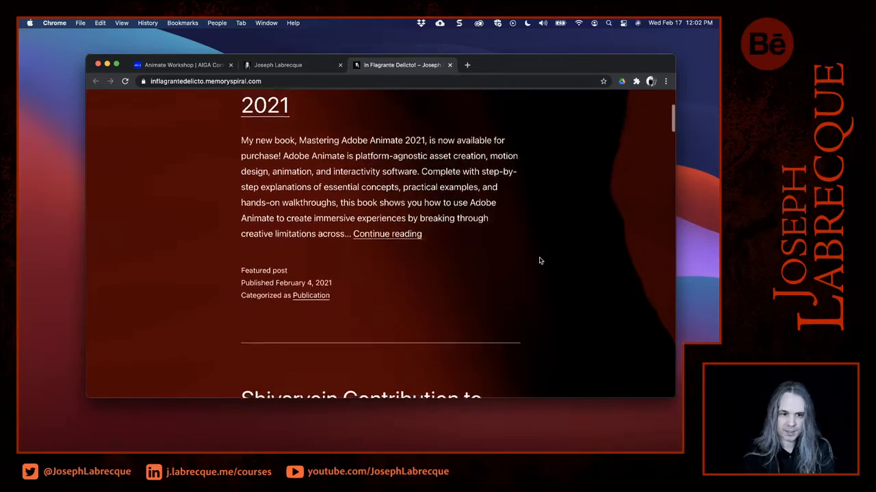
pyautogui.scroll(-15, 539, 261)
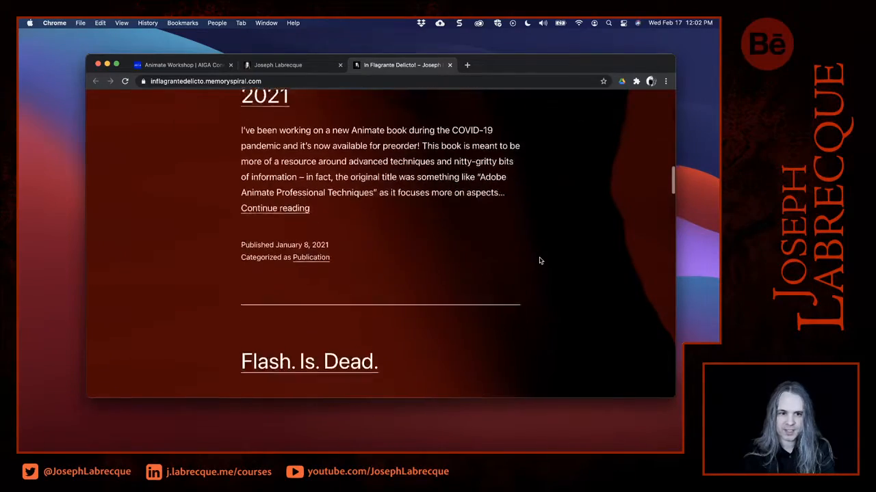
pyautogui.scroll(4, 539, 260)
pyautogui.scroll(10, 539, 260)
# Open the Mastering Adobe Animate 2021 post and view the book announcement and cover.
pyautogui.click(410, 237)
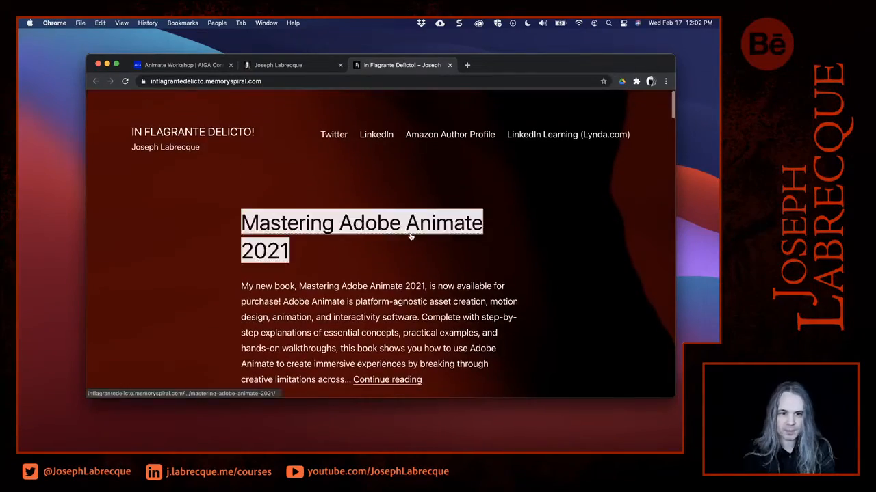
pyautogui.scroll(-2, 538, 279)
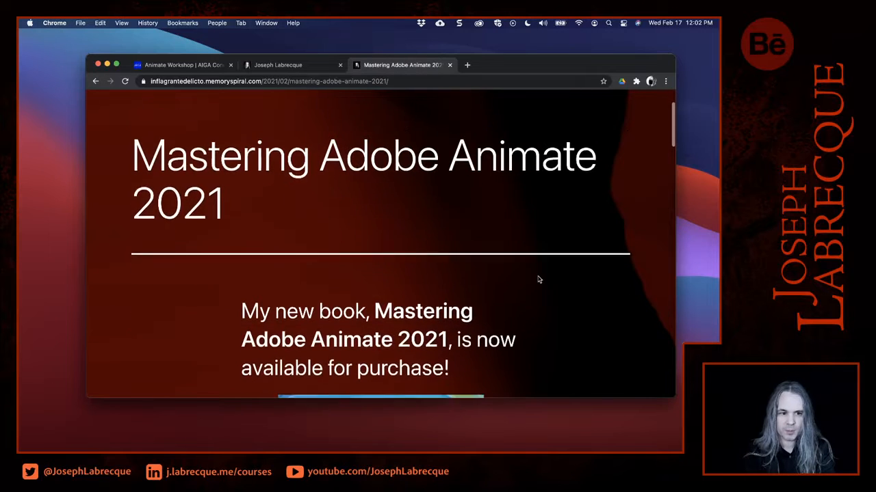
pyautogui.scroll(-5, 538, 279)
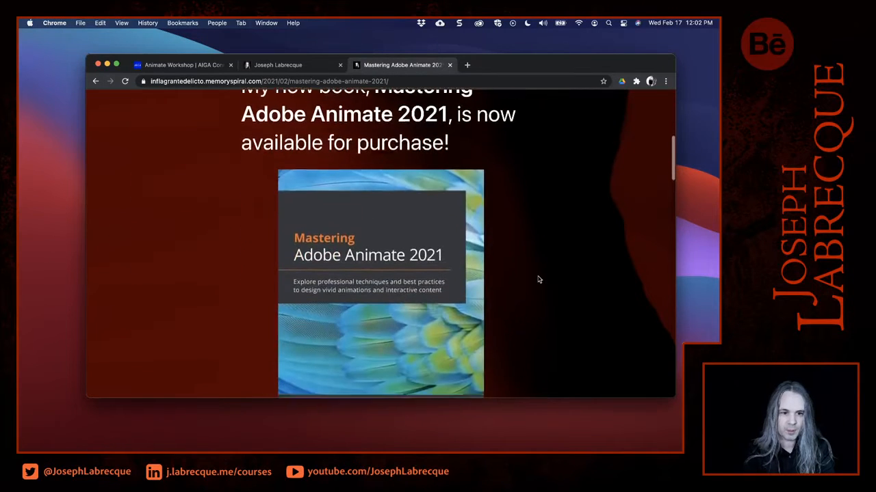
pyautogui.scroll(1, 538, 279)
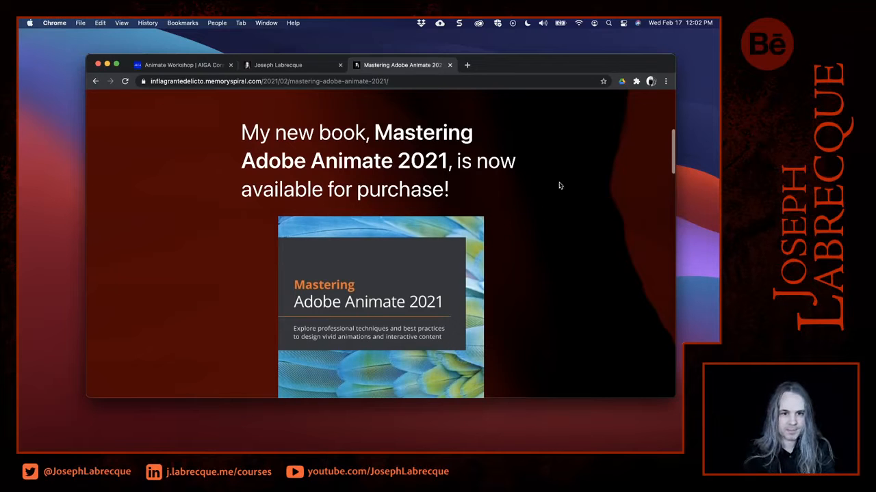
# Return to the memoryspiral.com page and look through its biography and profile links again.
pyautogui.click(290, 65)
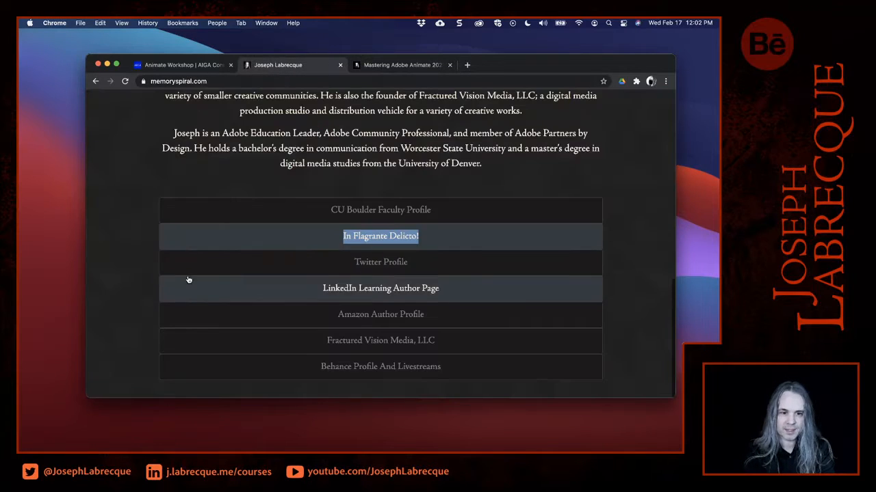
pyautogui.scroll(5, 637, 179)
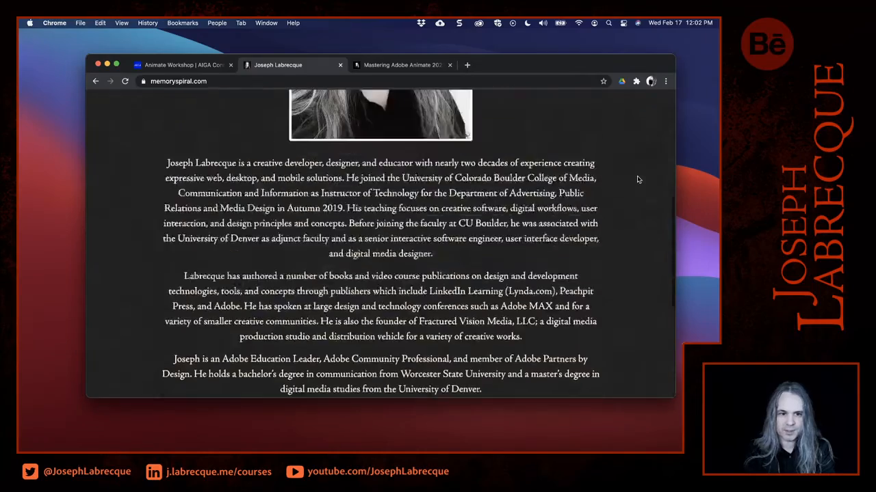
pyautogui.scroll(-3, 637, 179)
pyautogui.scroll(-3, 637, 179)
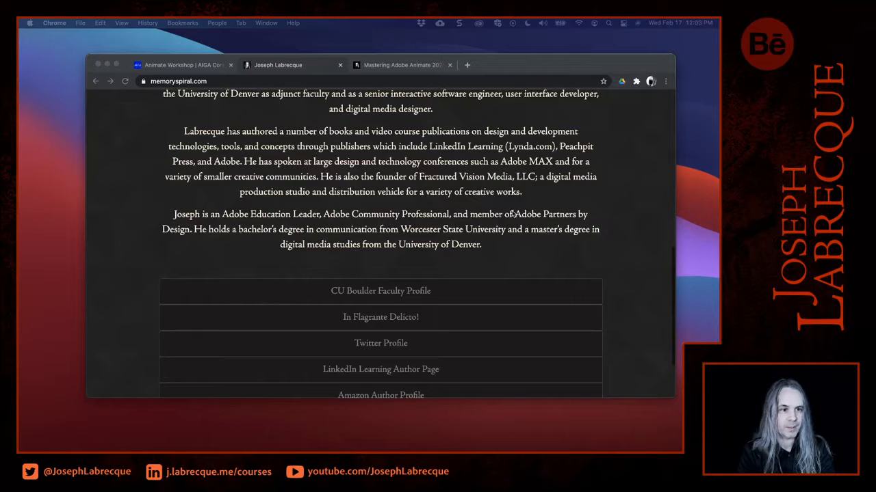
pyautogui.scroll(3, 374, 172)
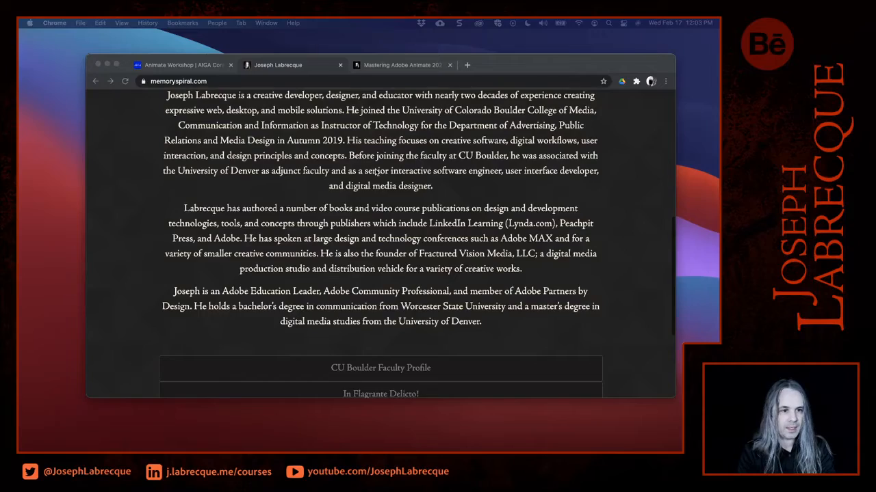
pyautogui.scroll(6, 375, 171)
pyautogui.scroll(-12, 376, 171)
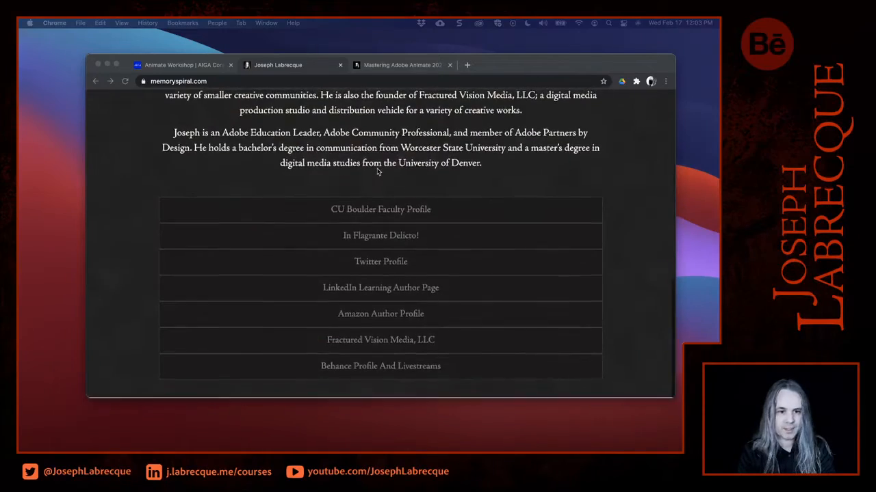
pyautogui.scroll(6, 377, 172)
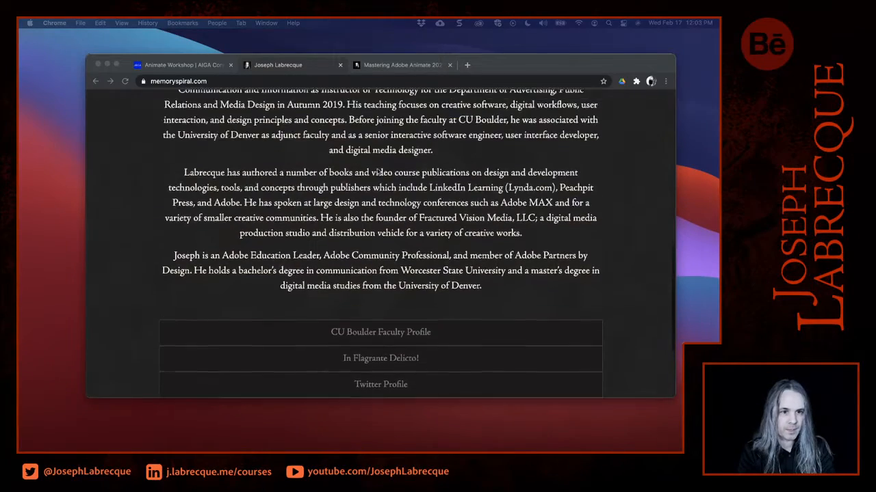
# Switch to the AIGA Connecticut Animate Workshop page and review the event's schedule and description.
pyautogui.click(205, 66)
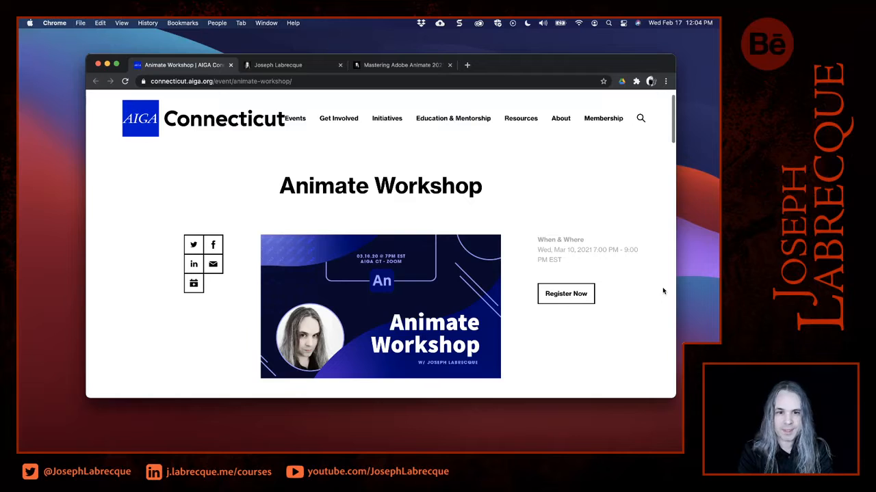
pyautogui.scroll(-1, 663, 292)
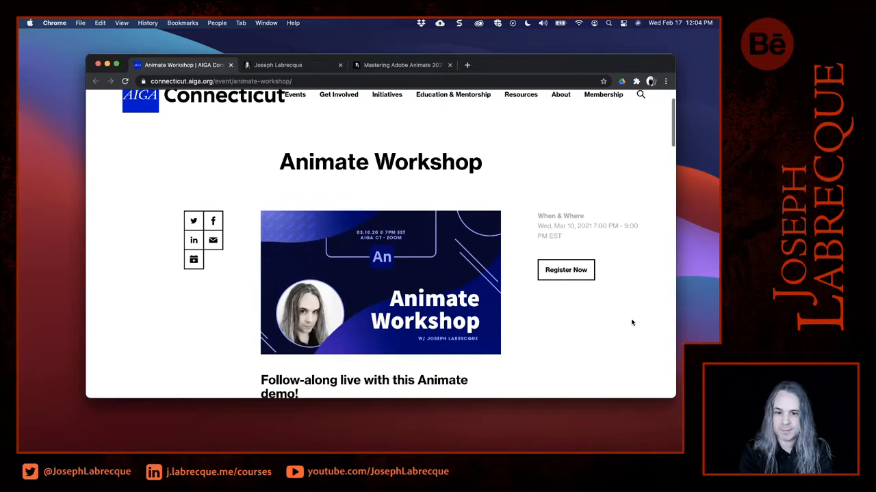
pyautogui.scroll(-1, 630, 327)
pyautogui.scroll(-1, 631, 326)
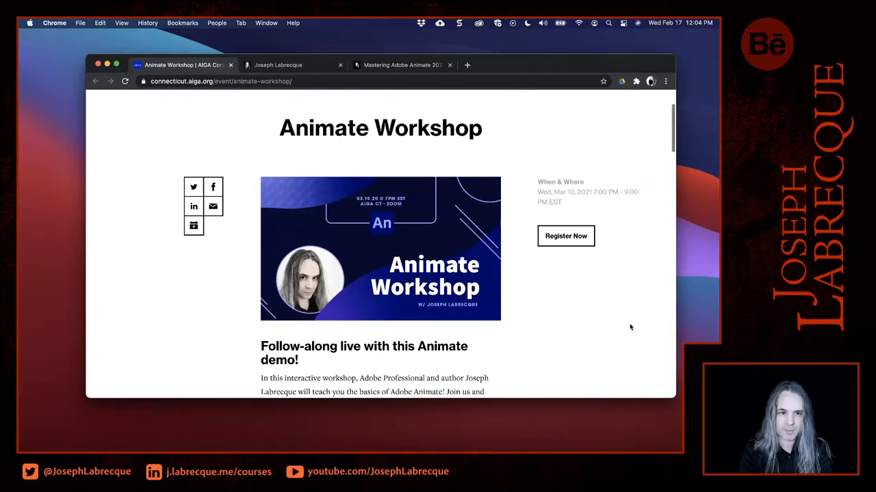
pyautogui.scroll(-3, 631, 327)
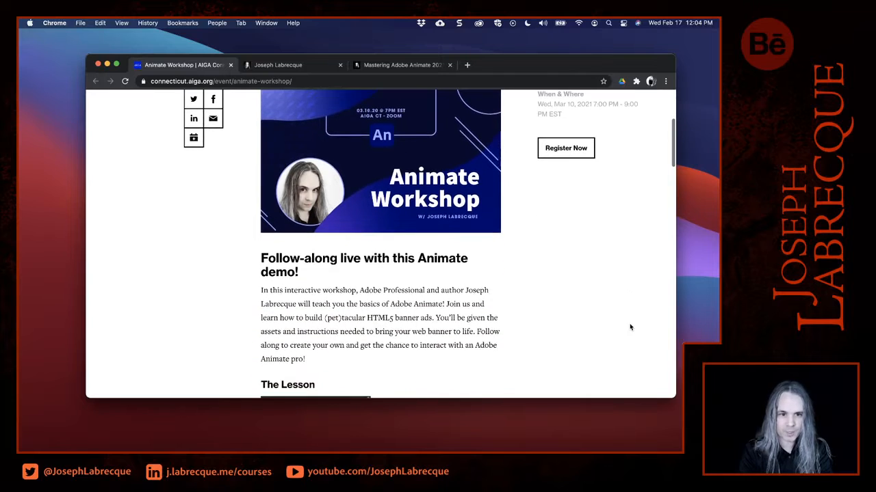
pyautogui.scroll(5, 631, 327)
pyautogui.scroll(-1, 630, 321)
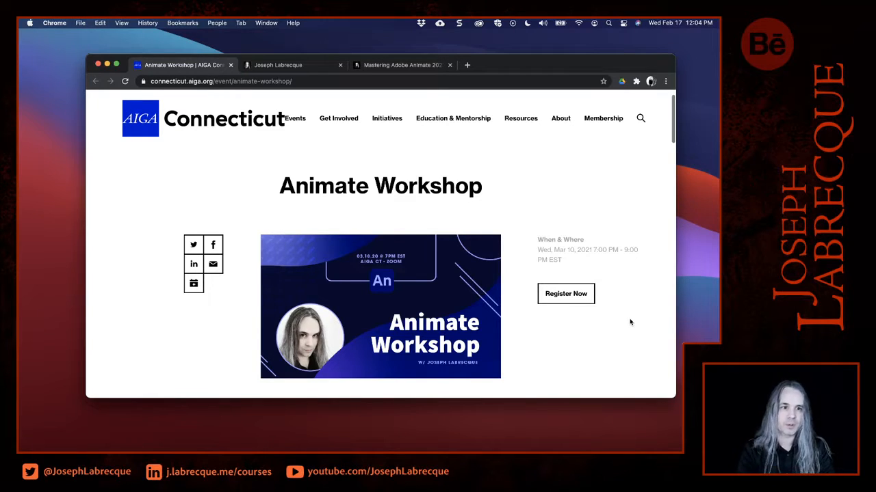
pyautogui.click(300, 82)
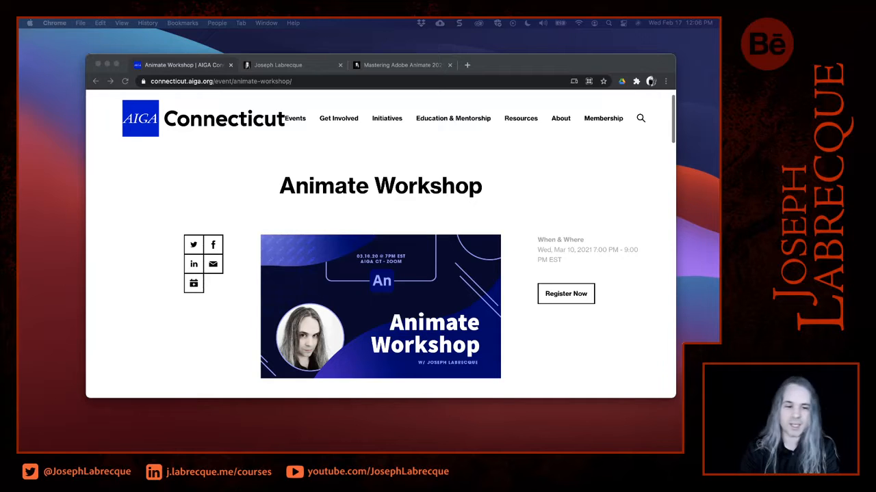
# Minimize the browser window and create a new Web 1280 (1280 × 800) document in Adobe XD.
pyautogui.click(107, 64)
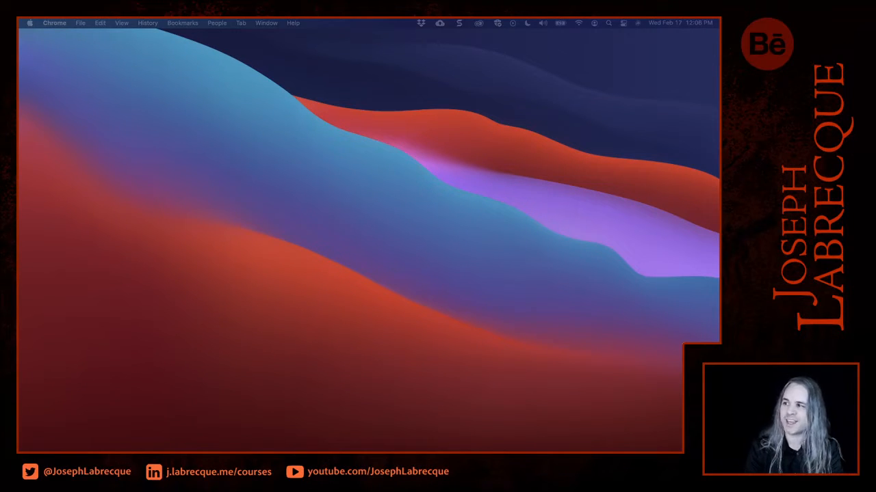
pyautogui.moveTo(355, 451); pyautogui.dragTo(393, 62)
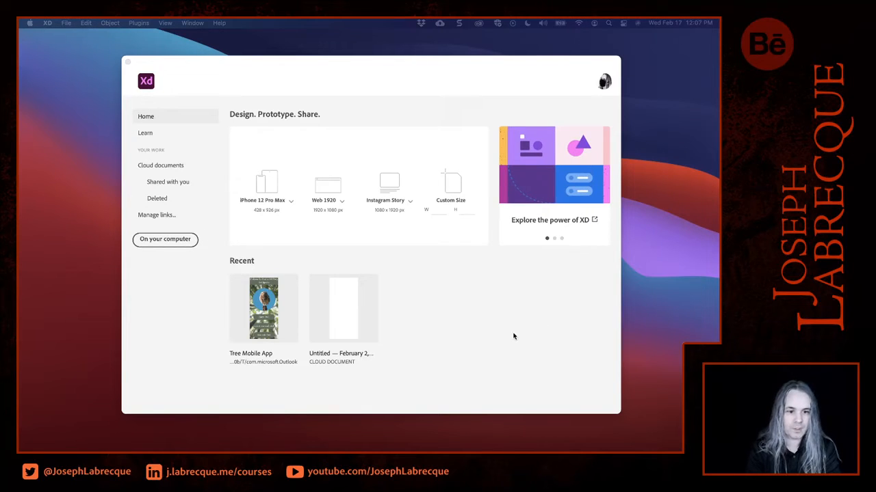
pyautogui.click(342, 203)
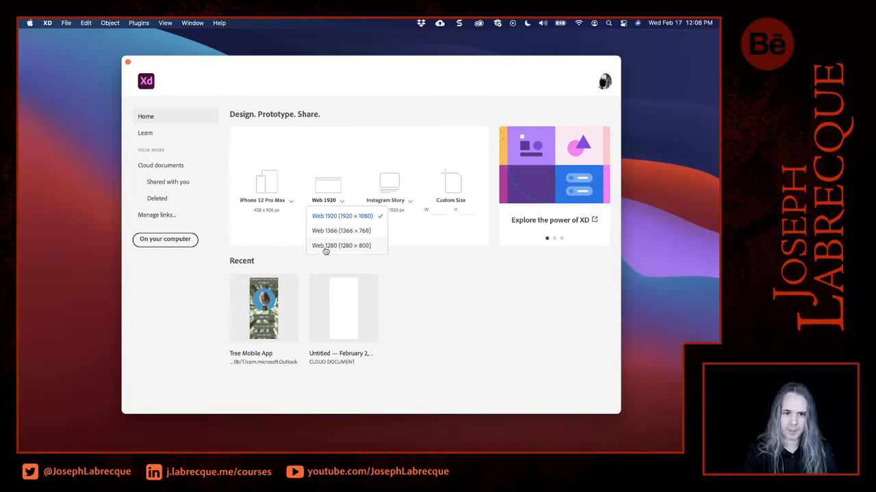
pyautogui.click(325, 247)
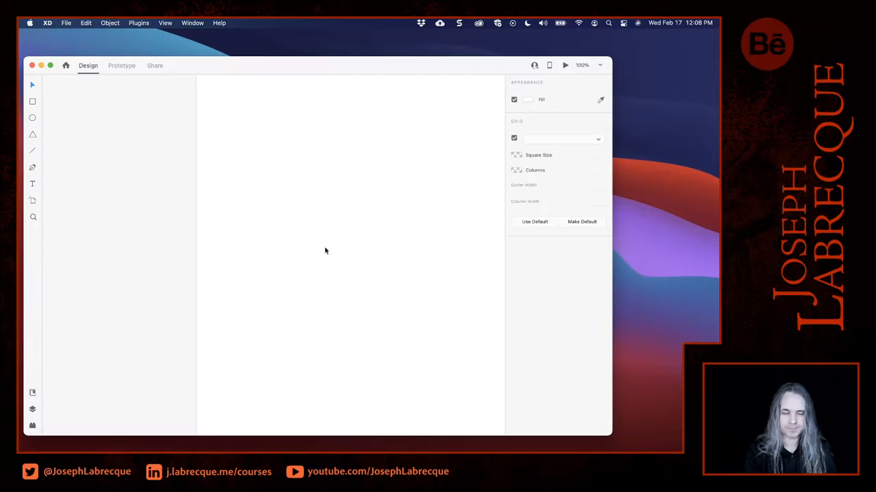
# Uninstall the Stark plugin and update the Web Export plugin in the Plugin Manager, then return to the document.
pyautogui.moveTo(342, 65); pyautogui.dragTo(410, 56)
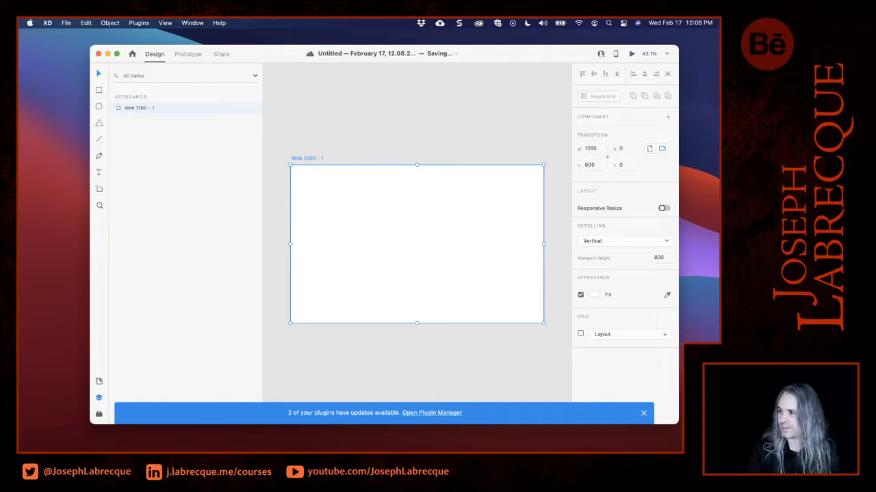
pyautogui.moveTo(494, 58); pyautogui.dragTo(481, 56)
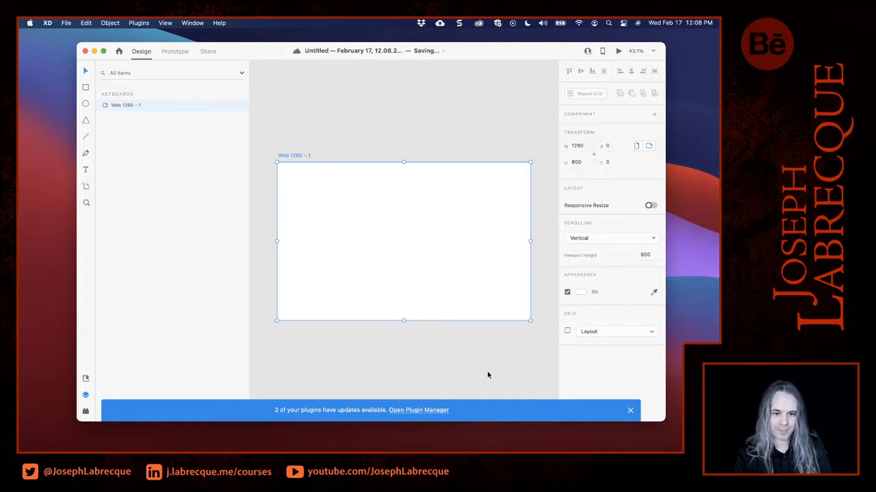
pyautogui.click(409, 409)
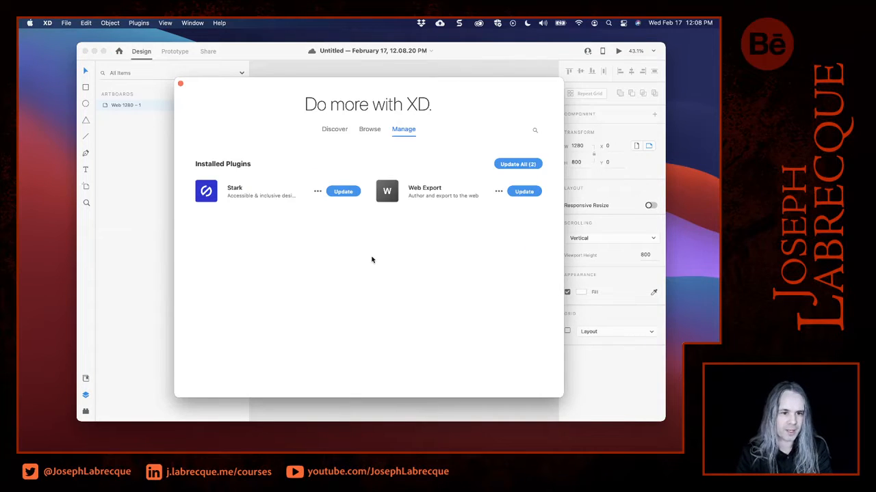
pyautogui.click(318, 192)
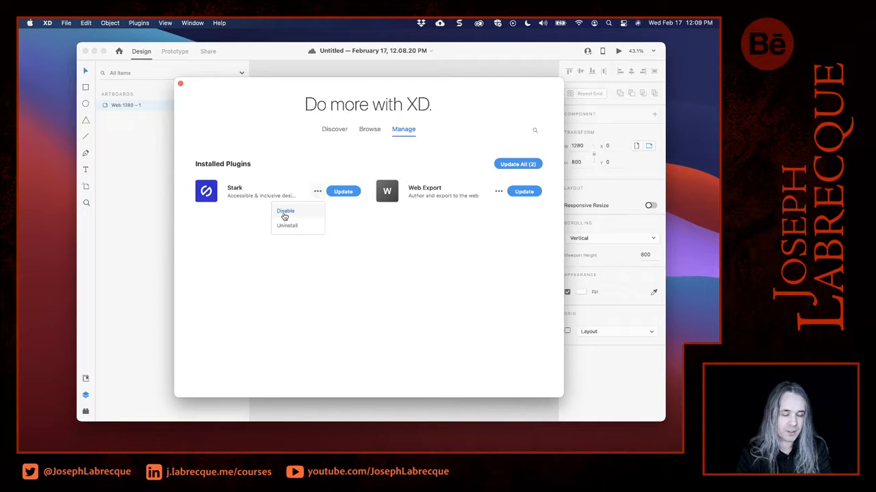
pyautogui.click(286, 226)
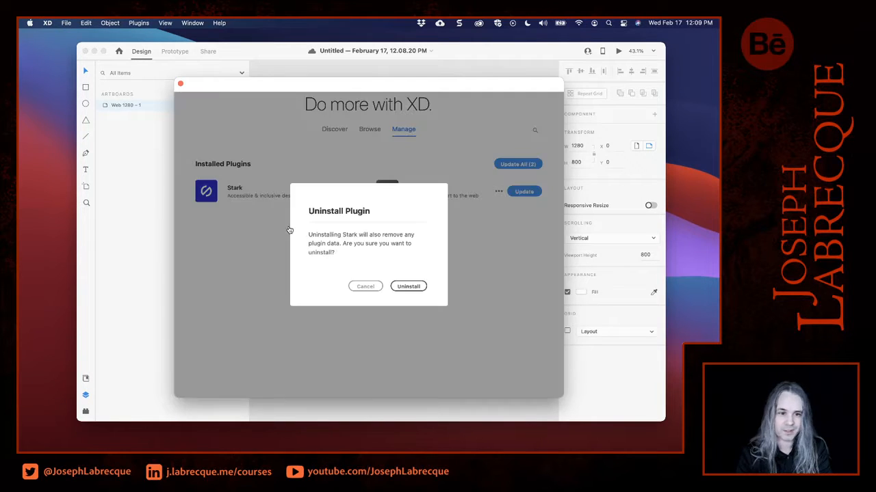
pyautogui.click(416, 289)
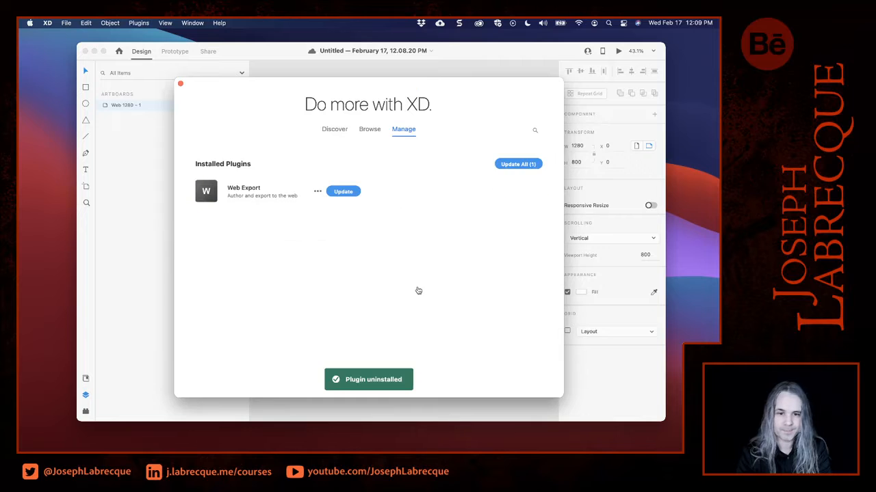
pyautogui.click(344, 192)
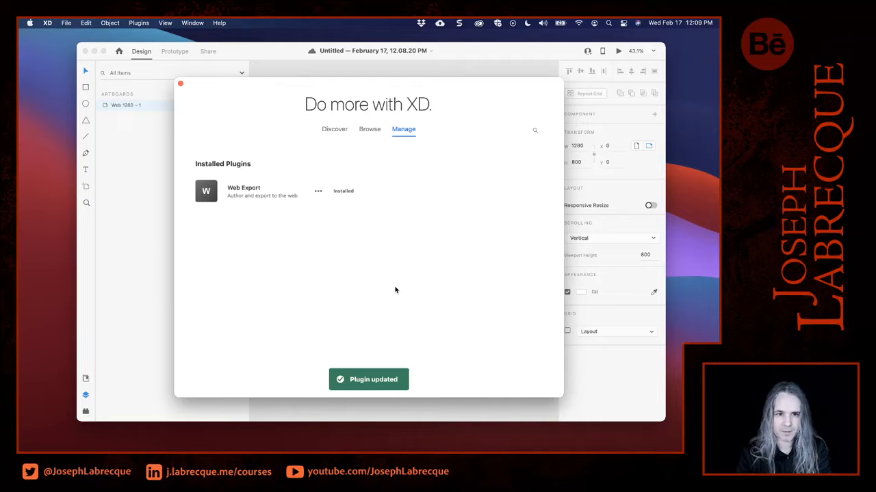
pyautogui.click(181, 83)
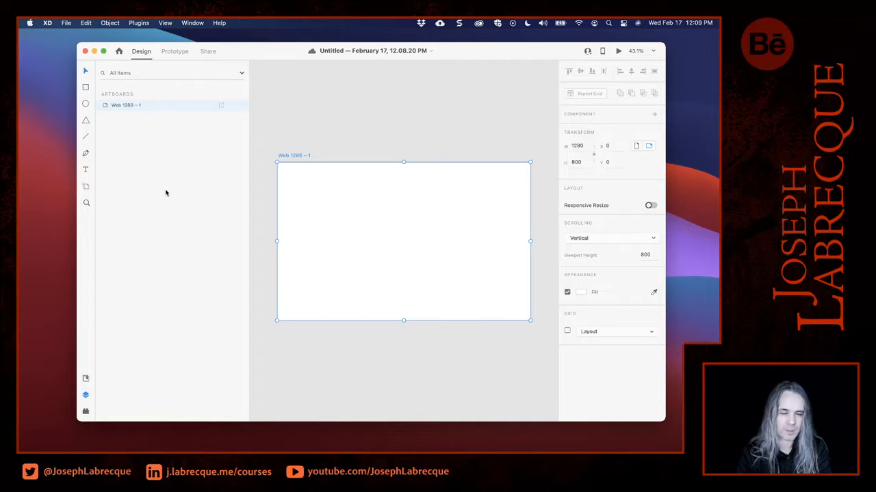
# Rename the Web 1280 artboard as Desktop.
pyautogui.doubleClick(301, 156)
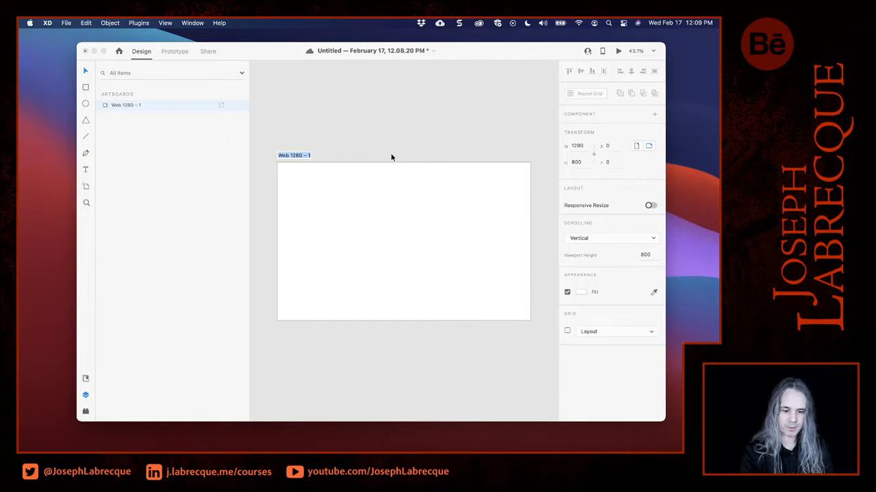
pyautogui.write('Desk')
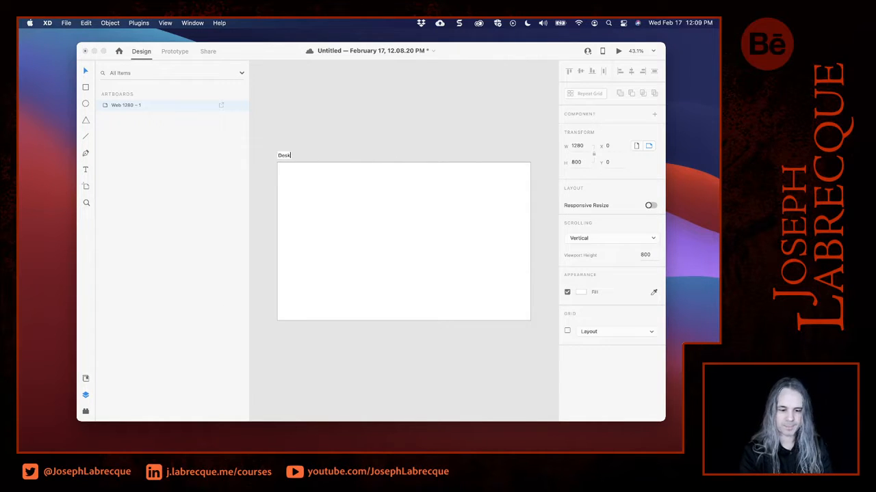
pyautogui.write('top')
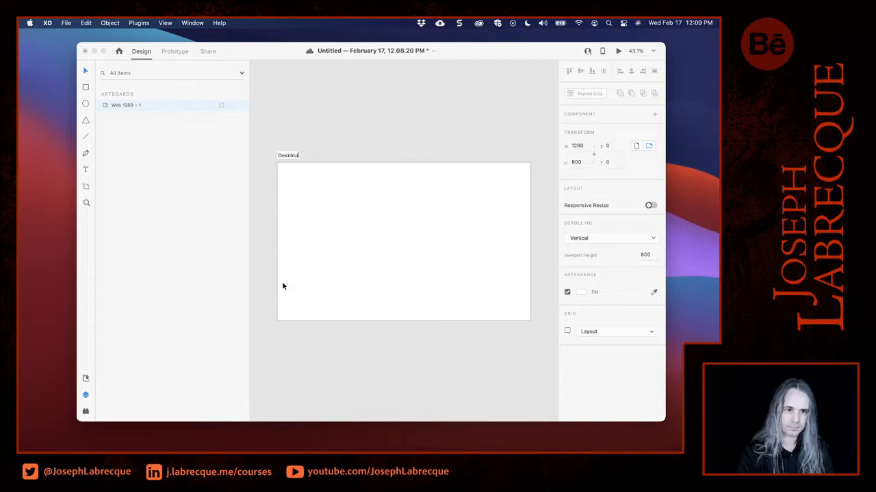
pyautogui.press('Return')
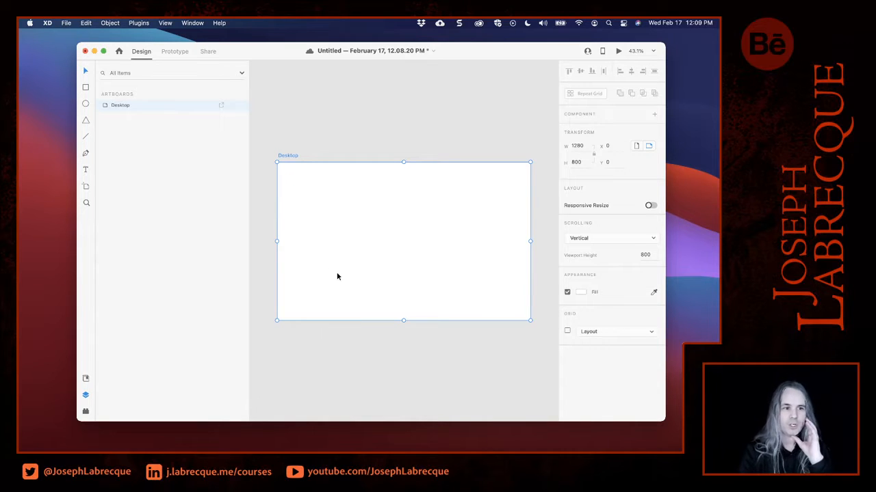
# Add a Google Pixel 4, 4XL artboard beside the Desktop artboard and rename it Mobile.
pyautogui.moveTo(247, 128); pyautogui.dragTo(164, 135)
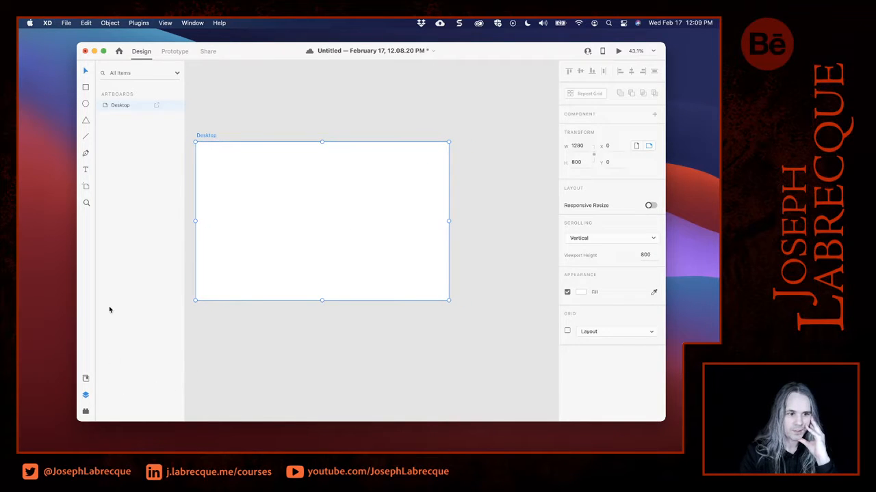
pyautogui.click(86, 186)
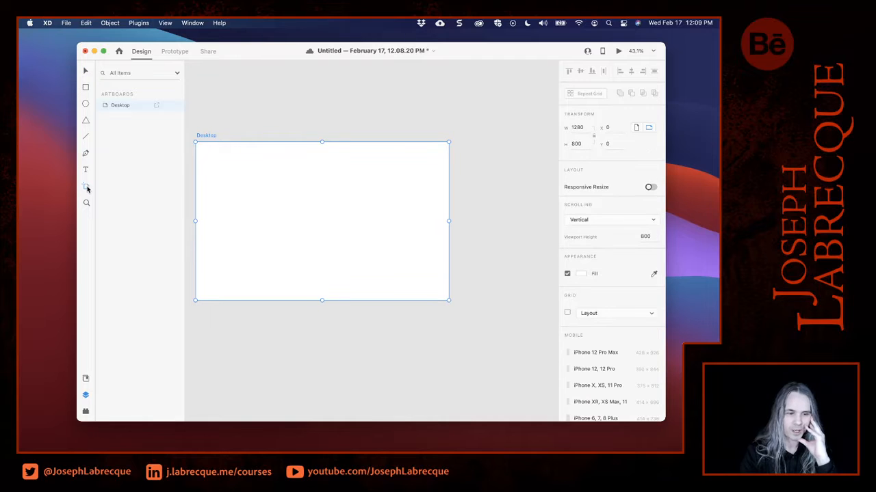
pyautogui.scroll(-5, 614, 321)
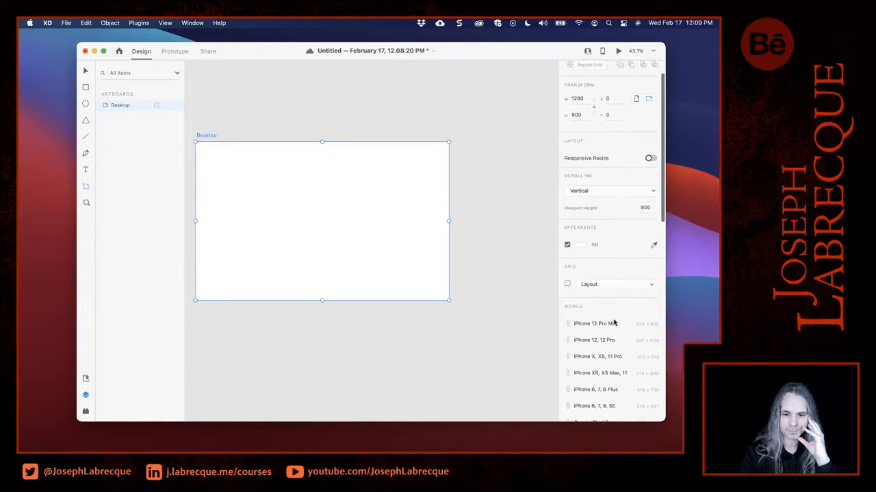
pyautogui.scroll(-3, 613, 322)
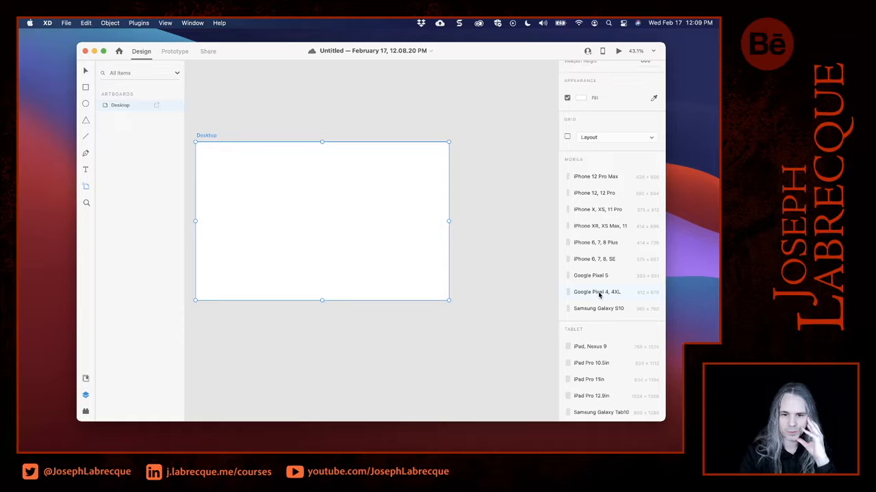
pyautogui.click(599, 292)
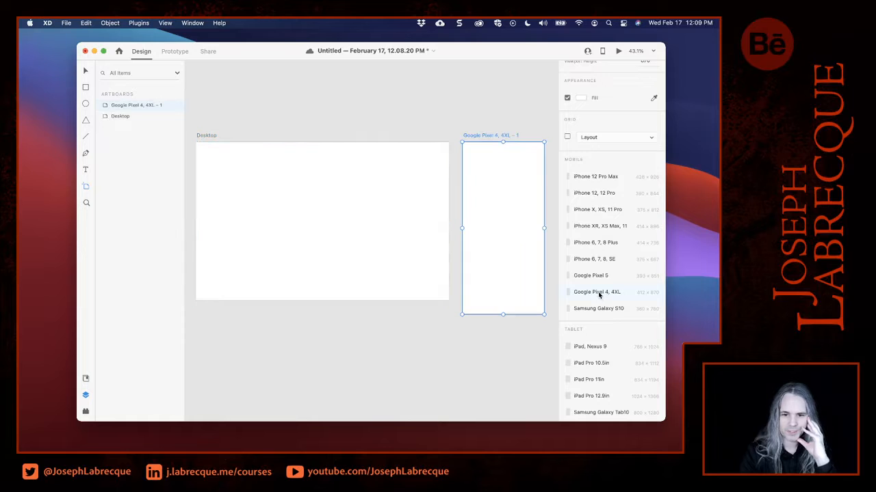
pyautogui.doubleClick(471, 134)
pyautogui.write('Mobile')
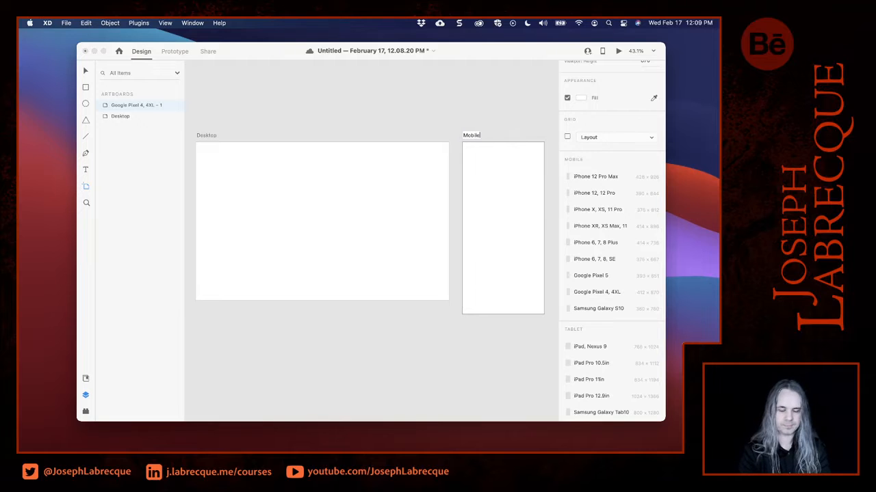
pyautogui.press('Return')
# Undo the stray artboard placed below the others and enlarge the design window to fill the screen.
pyautogui.click(330, 377)
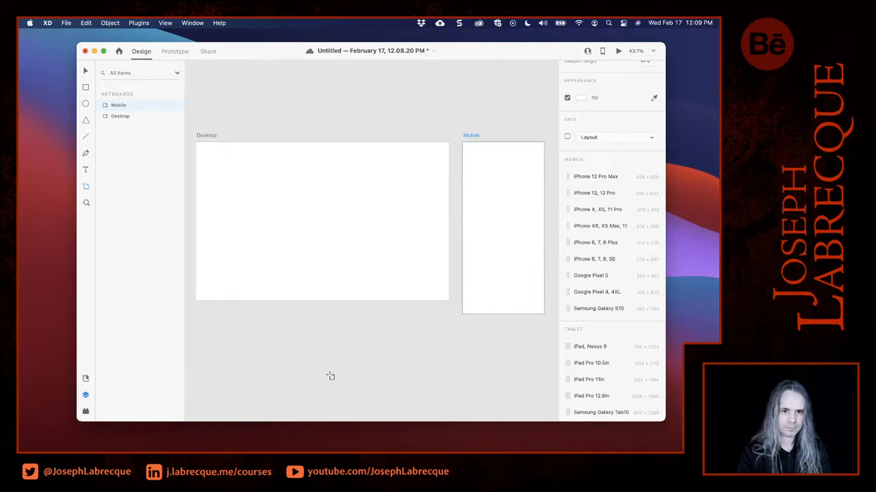
pyautogui.press('super+z')
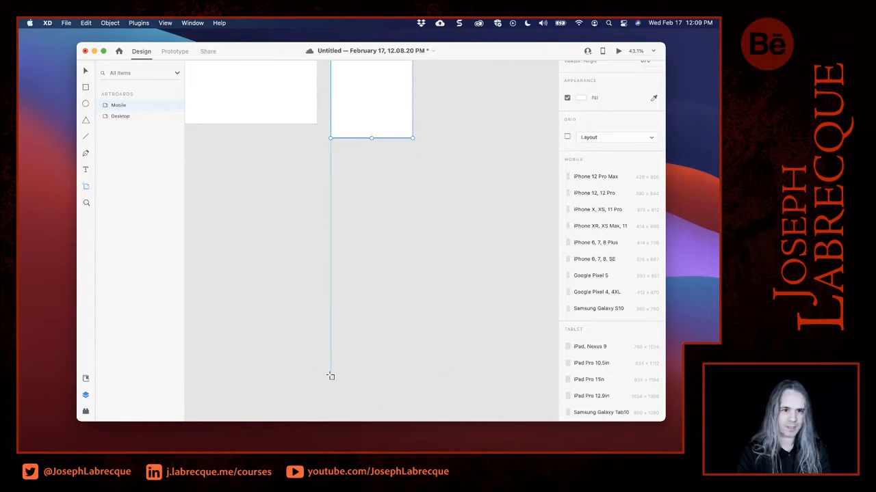
pyautogui.scroll(5, 351, 279)
pyautogui.hscroll(-3, 350, 279)
pyautogui.hscroll(-2, 355, 274)
pyautogui.scroll(-1, 355, 274)
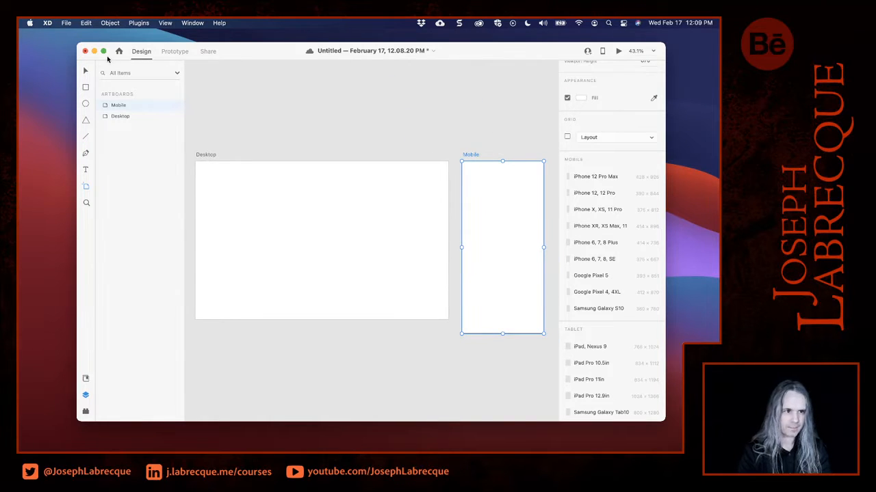
pyautogui.click(103, 52)
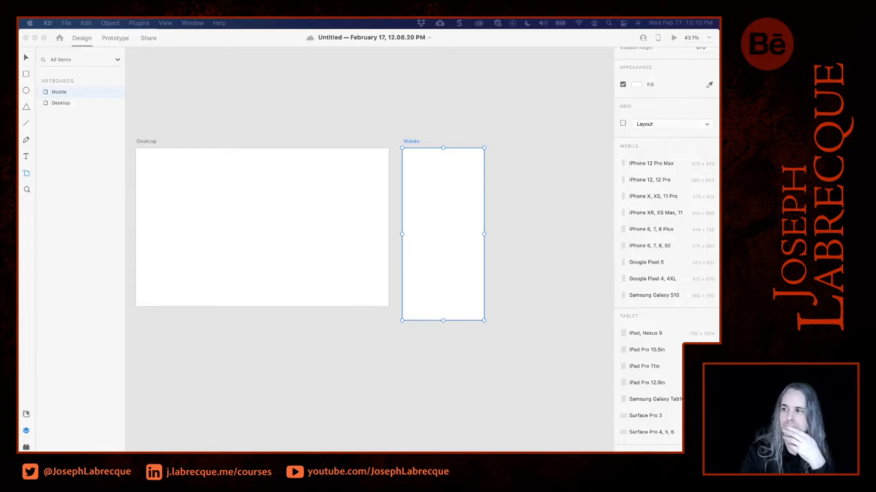
# Bring the browser window over the design and close the AIGA Animate Workshop and Mastering Adobe Animate pages, keeping memoryspiral.com open.
pyautogui.moveTo(718, 127); pyautogui.dragTo(479, 65)
pyautogui.click(467, 82)
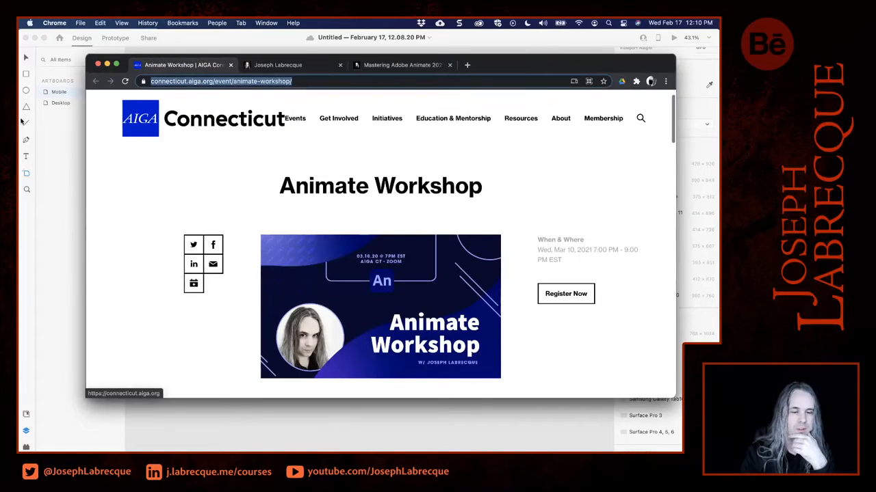
pyautogui.click(231, 66)
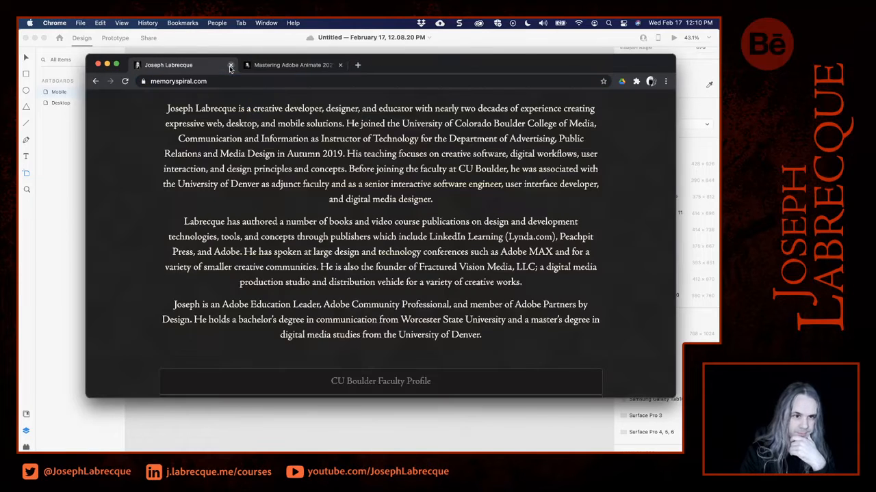
pyautogui.click(340, 65)
# Review the memoryspiral.com page's structure from the heading and portrait through the biography to the profile links.
pyautogui.scroll(10, 533, 264)
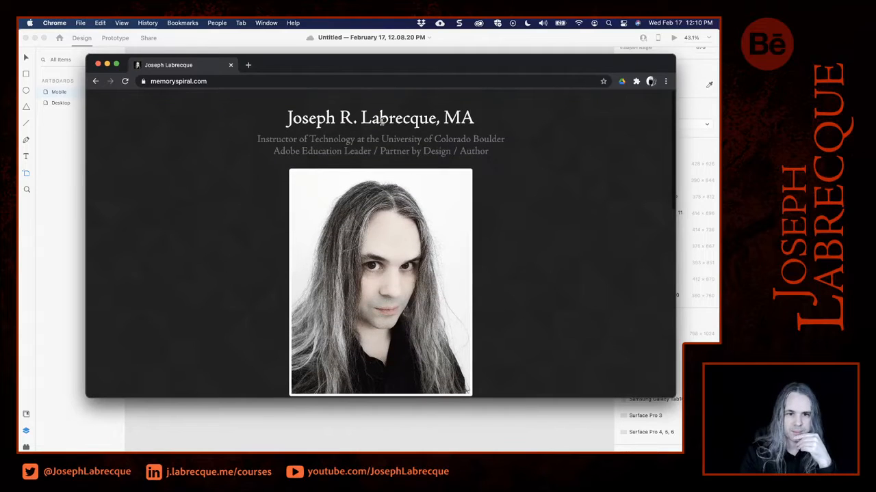
pyautogui.moveTo(287, 118); pyautogui.dragTo(475, 119)
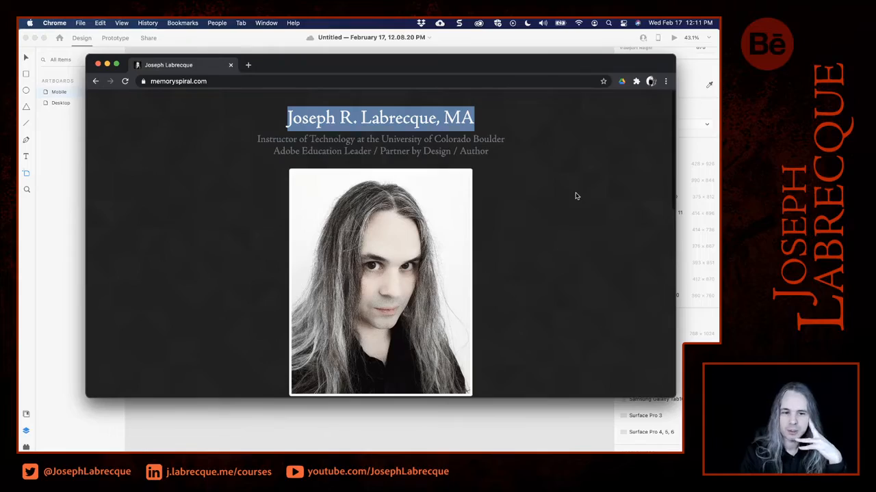
pyautogui.scroll(-5, 577, 195)
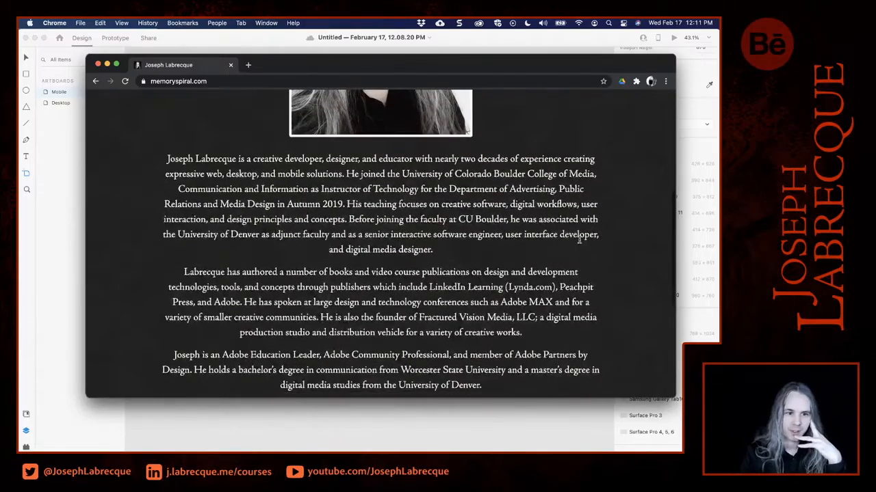
pyautogui.scroll(-5, 579, 239)
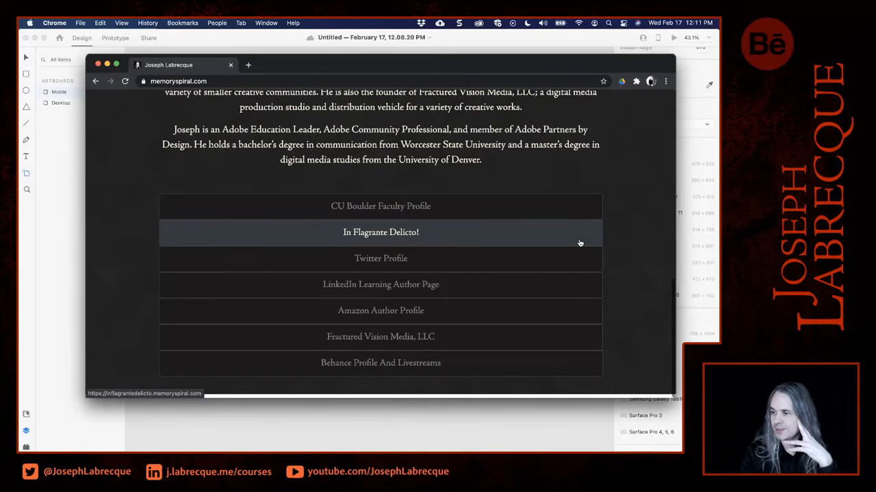
# Switch back to Adobe XD and enable the Layout grid on the Desktop artboard.
pyautogui.click(199, 39)
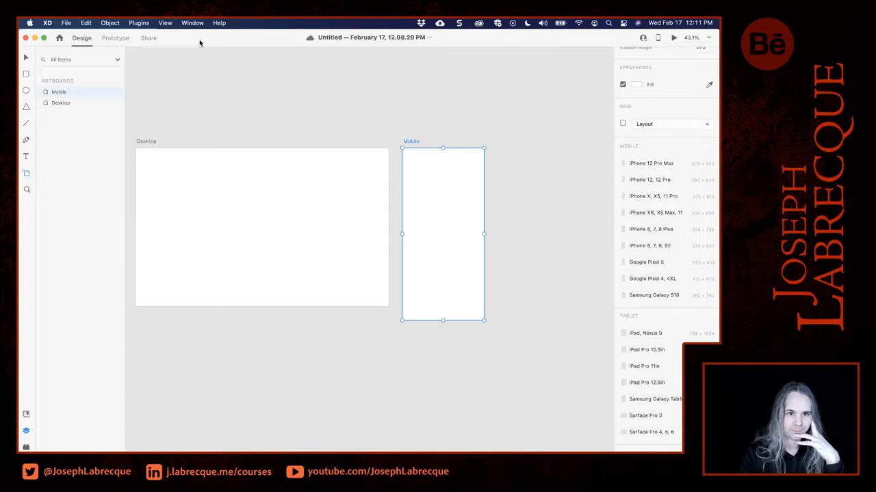
pyautogui.click(24, 55)
pyautogui.click(150, 142)
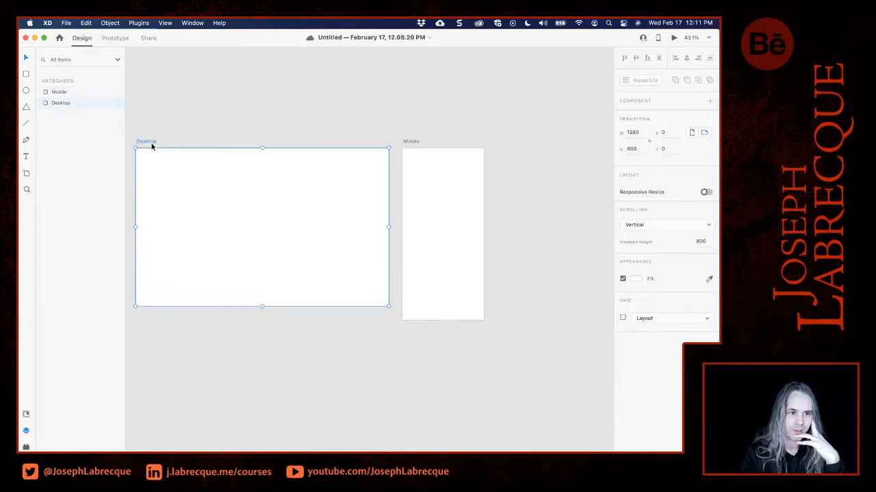
pyautogui.scroll(5, 254, 151)
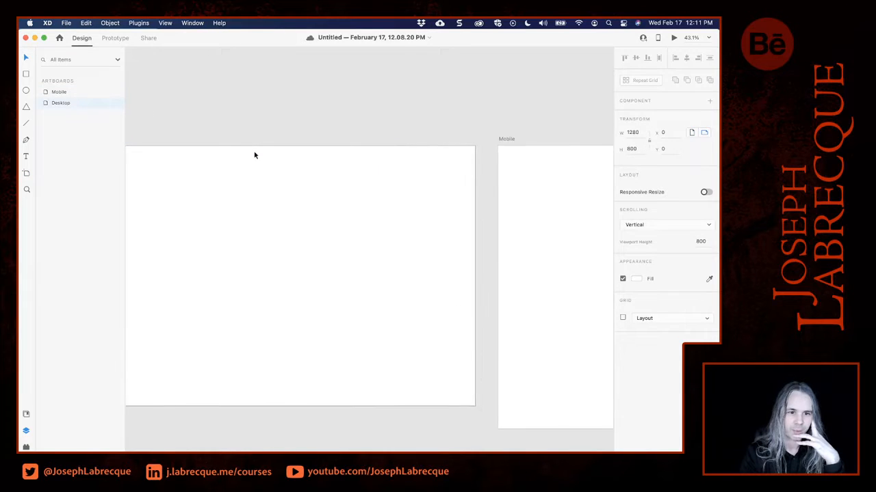
pyautogui.hscroll(-5, 253, 154)
pyautogui.scroll(-2, 254, 155)
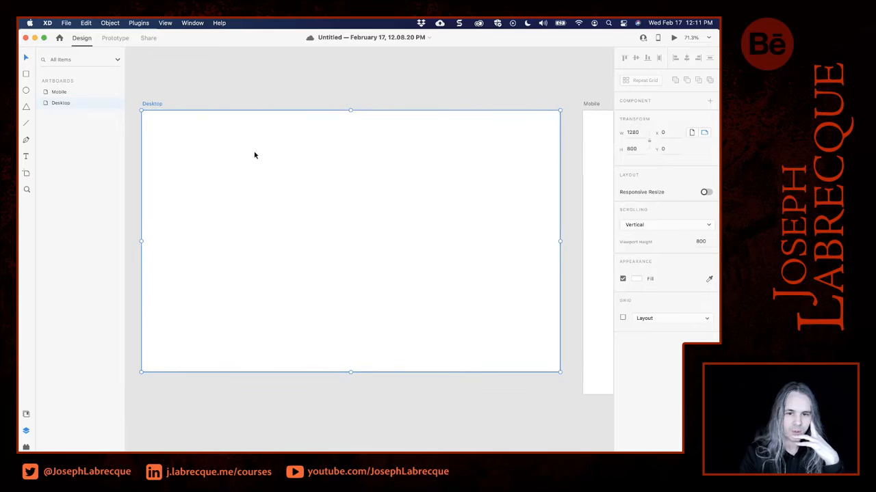
pyautogui.scroll(-2, 254, 154)
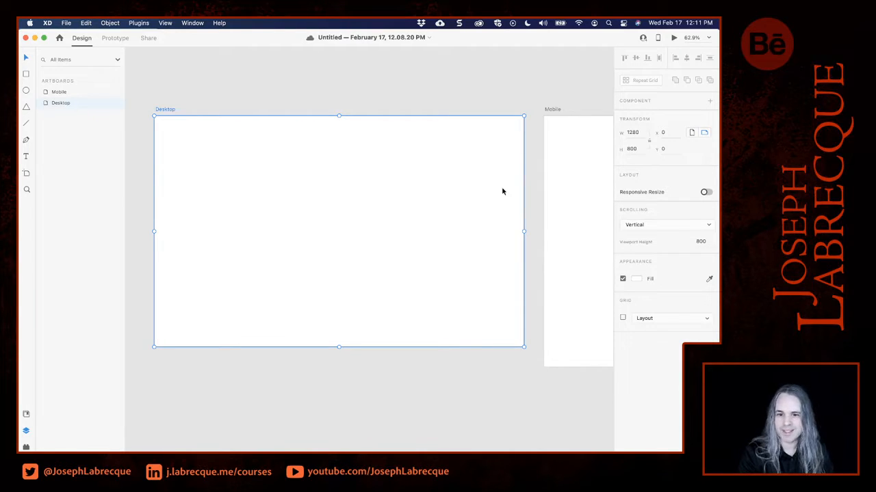
pyautogui.click(623, 318)
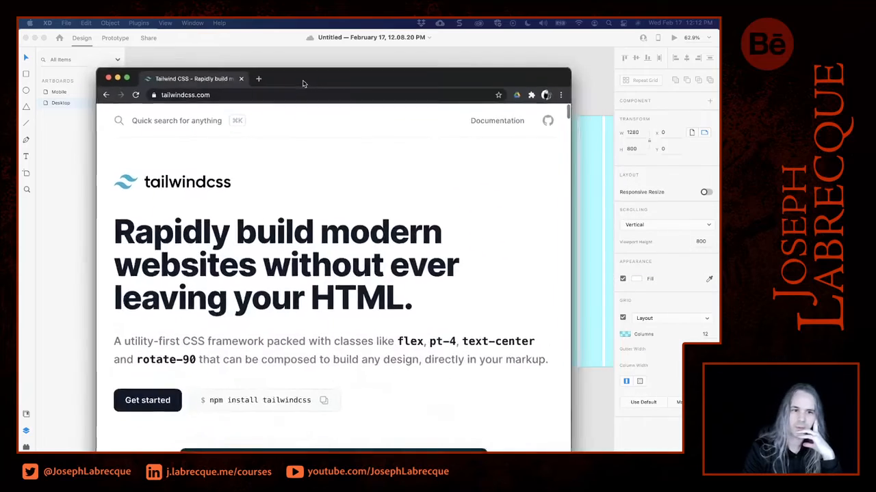
# Move the Tailwind CSS window fully into view and examine the page from the main heading through the testimonials to the sizing example.
pyautogui.moveTo(303, 84); pyautogui.dragTo(358, 44)
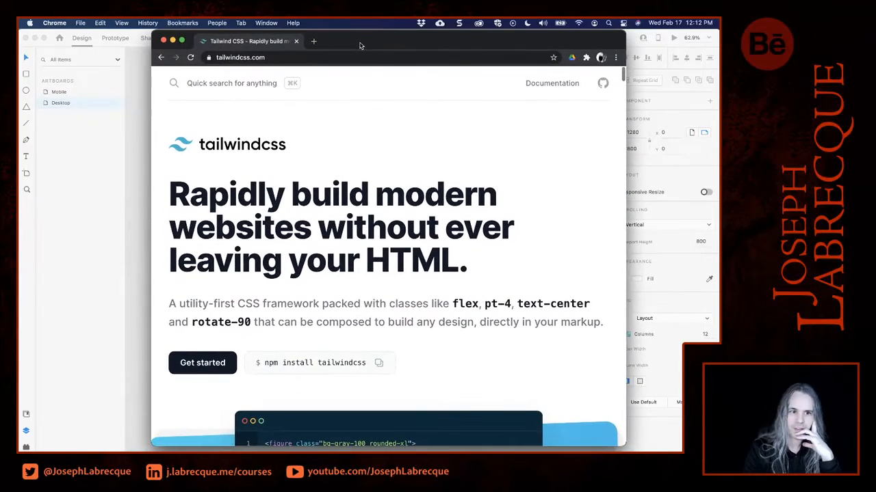
pyautogui.scroll(-3, 587, 263)
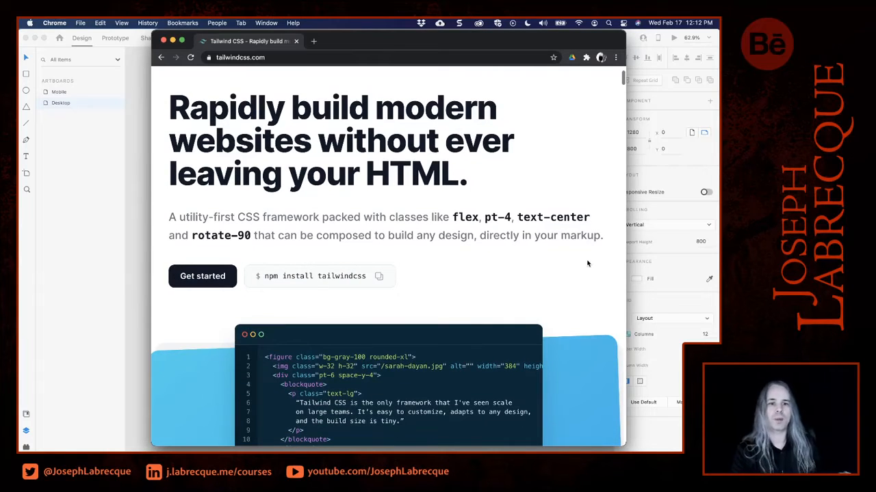
pyautogui.scroll(-1, 587, 264)
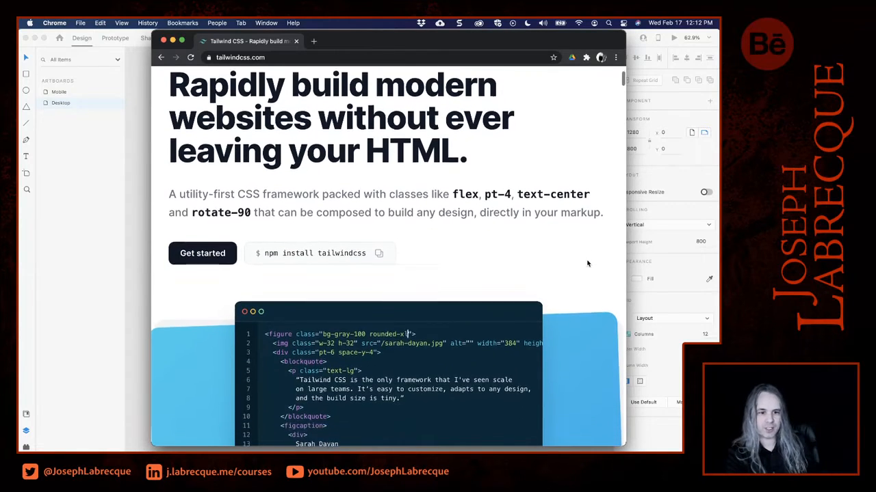
pyautogui.scroll(-5, 587, 263)
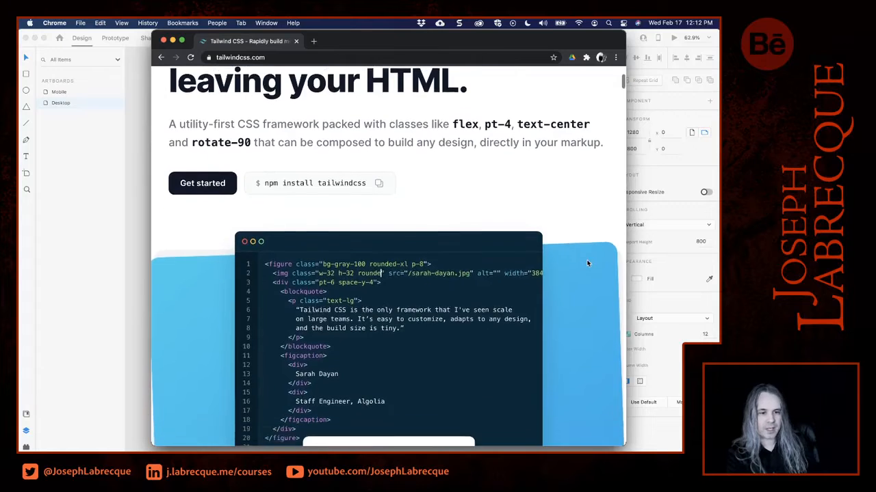
pyautogui.scroll(-5, 586, 263)
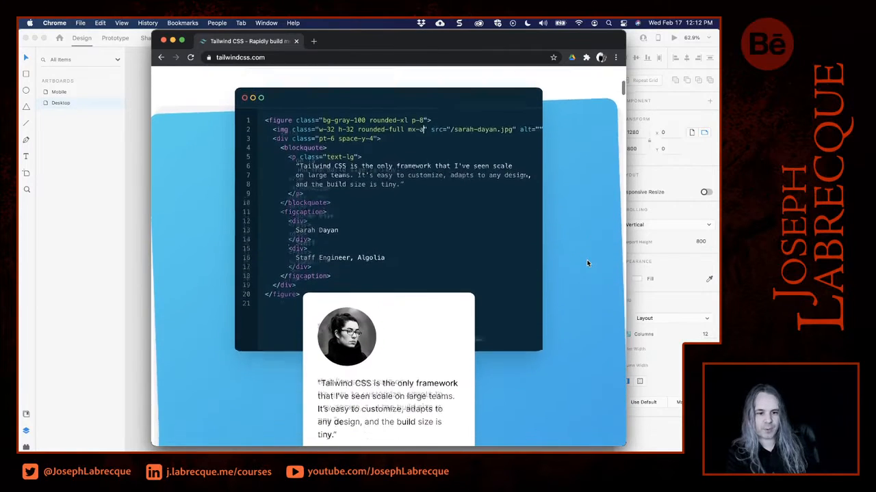
pyautogui.scroll(-1, 586, 263)
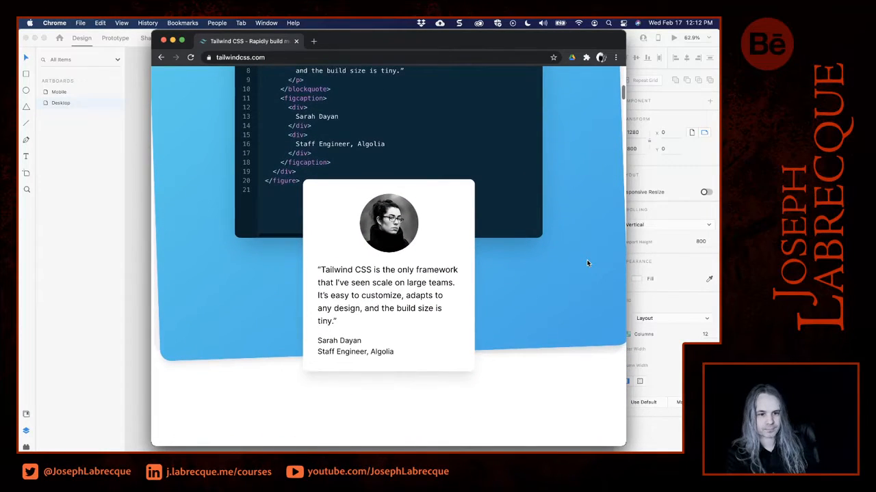
pyautogui.scroll(-10, 586, 260)
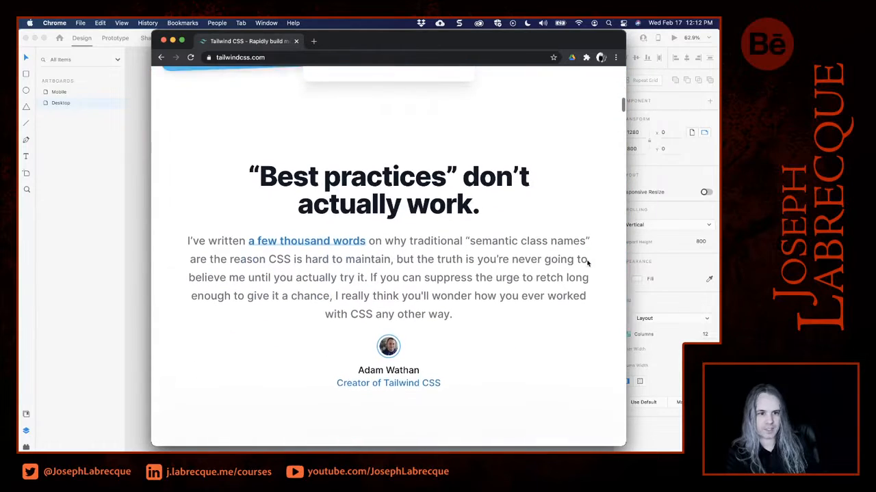
pyautogui.scroll(-1, 587, 262)
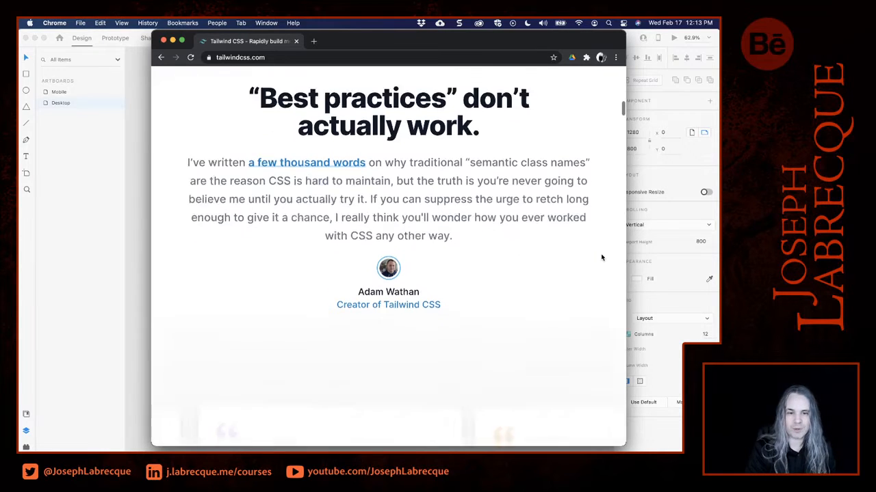
pyautogui.scroll(-5, 601, 255)
pyautogui.scroll(-2, 601, 253)
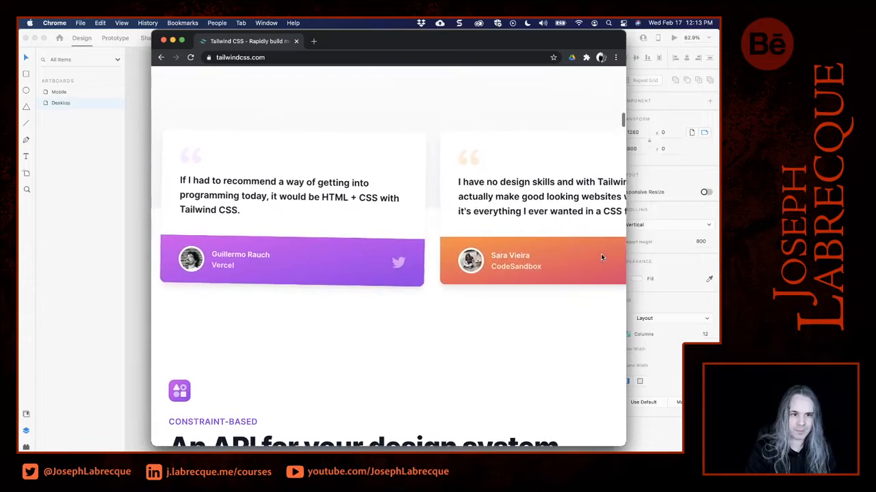
pyautogui.scroll(-4, 551, 354)
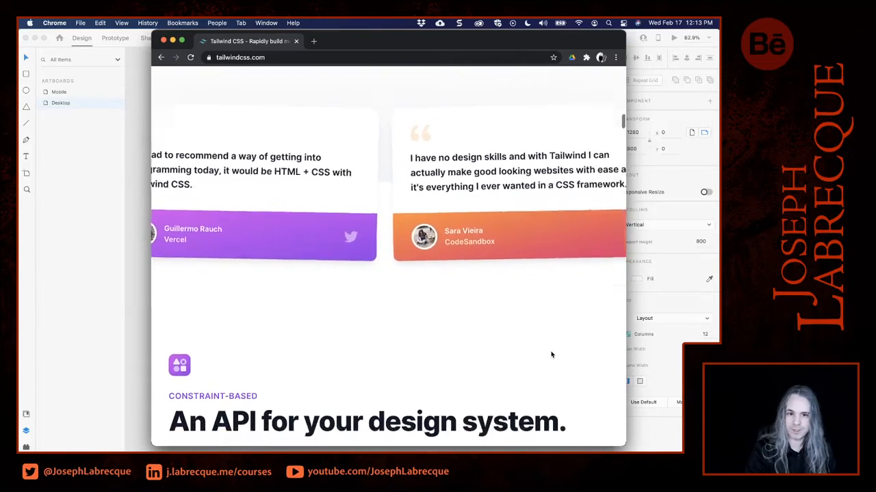
pyautogui.scroll(-4, 552, 355)
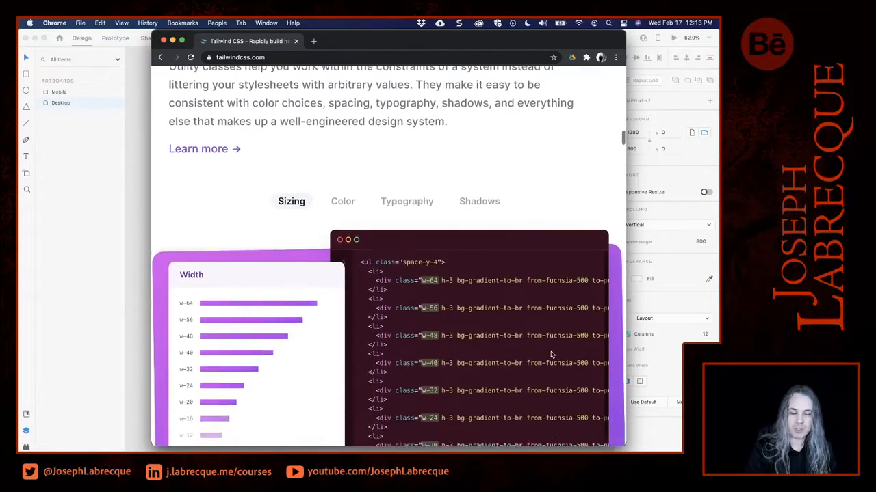
# Return to the Tailwind CSS code demo with the testimonial card and try to start a screen capture of it.
pyautogui.scroll(10, 551, 354)
pyautogui.scroll(3, 552, 355)
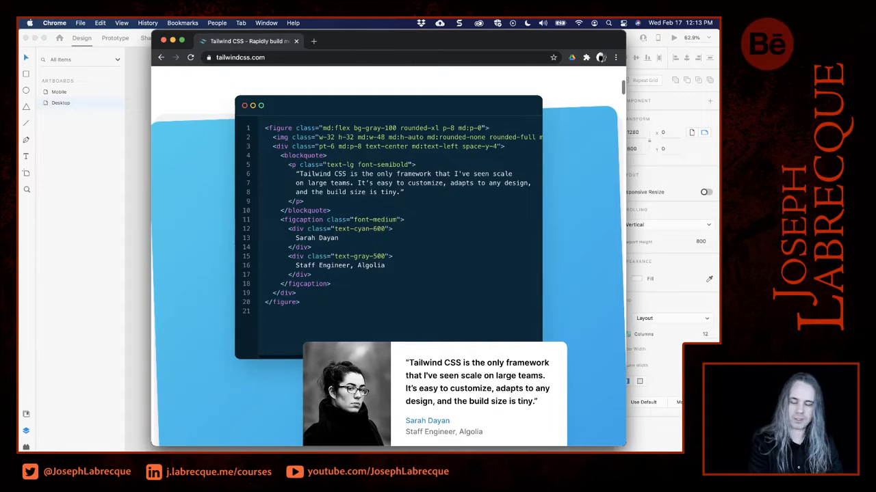
pyautogui.press('super+shift+5')
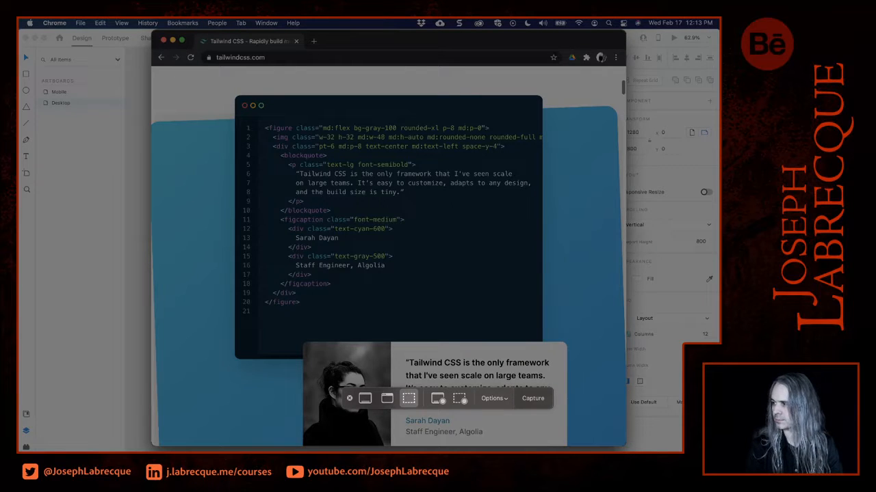
pyautogui.press('Escape')
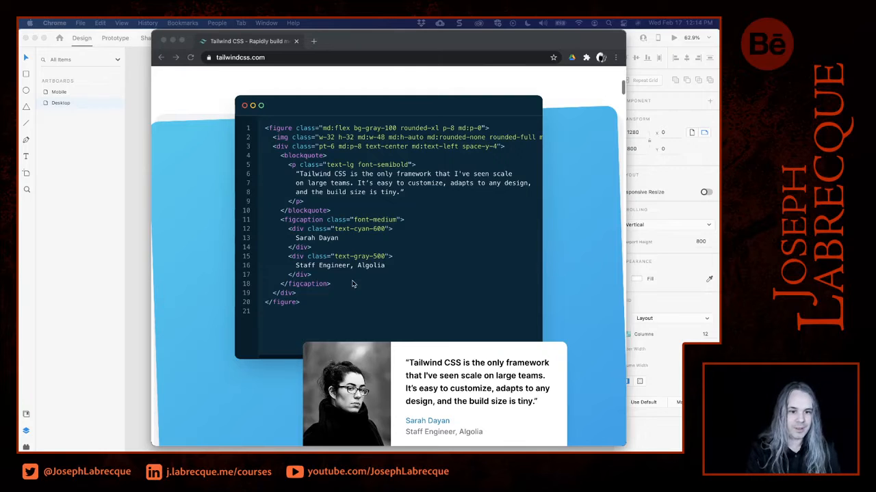
# Examine the design system section of the Tailwind CSS page, going through its Color, Typography and Shadows examples.
pyautogui.scroll(-10, 571, 299)
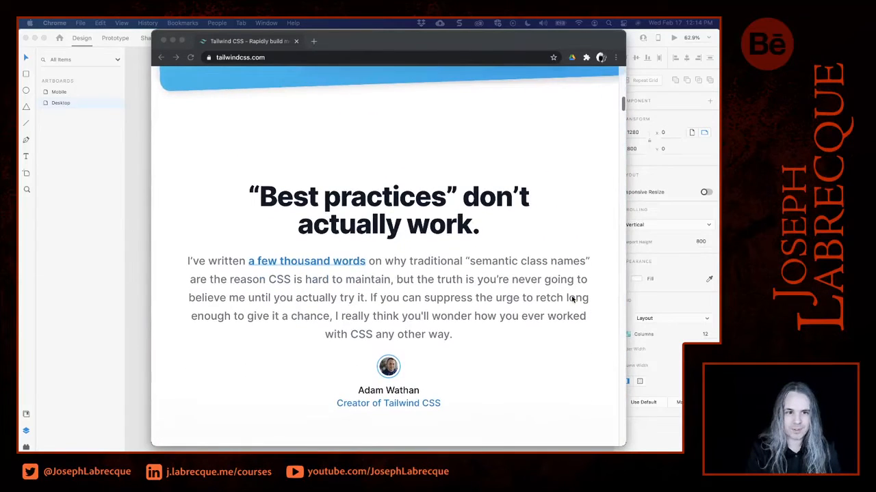
pyautogui.scroll(1, 572, 299)
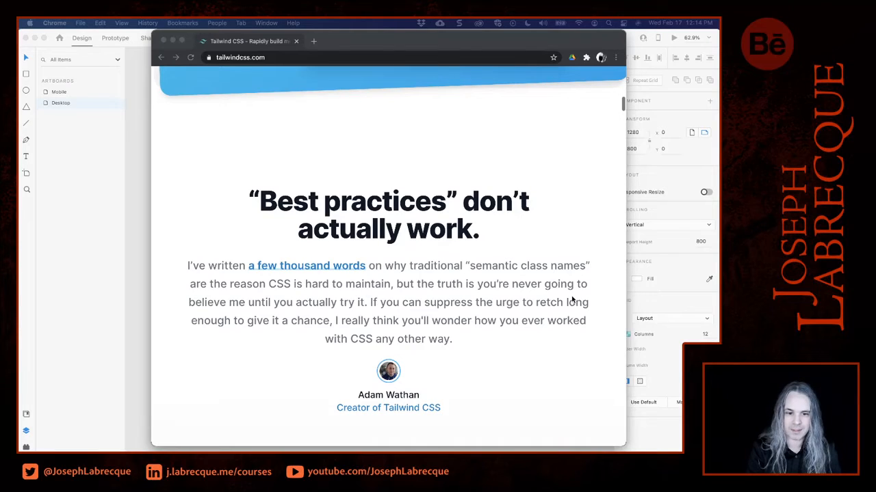
pyautogui.scroll(-8, 572, 299)
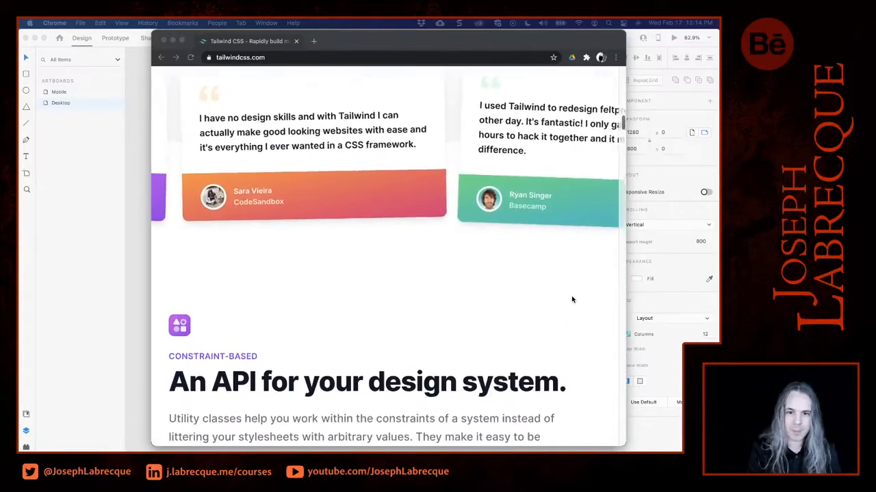
pyautogui.scroll(-10, 571, 299)
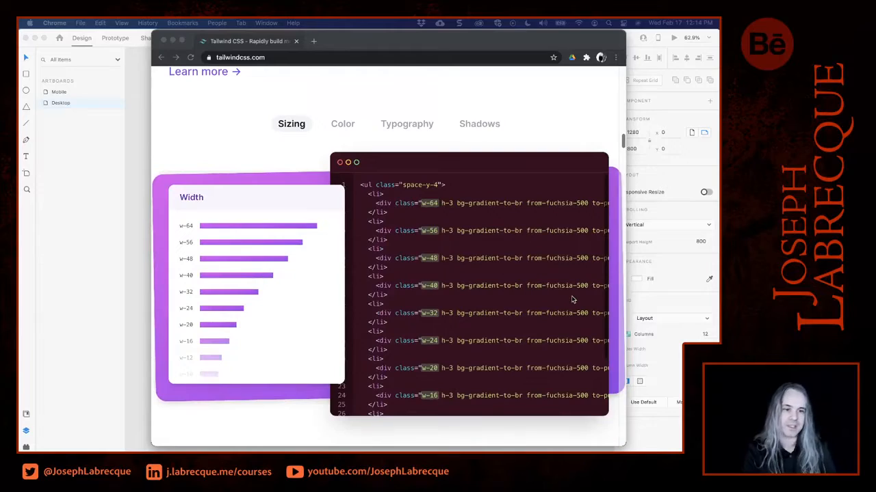
pyautogui.scroll(-2, 571, 299)
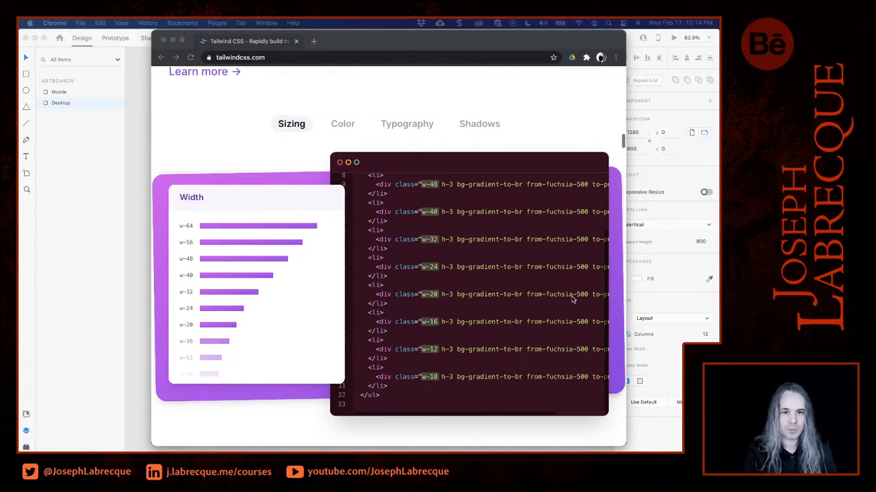
pyautogui.scroll(20, 577, 138)
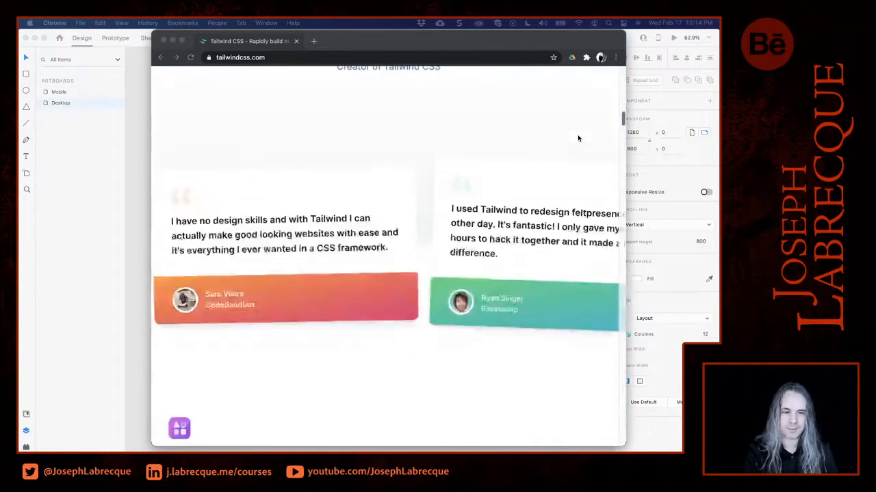
pyautogui.scroll(-10, 578, 140)
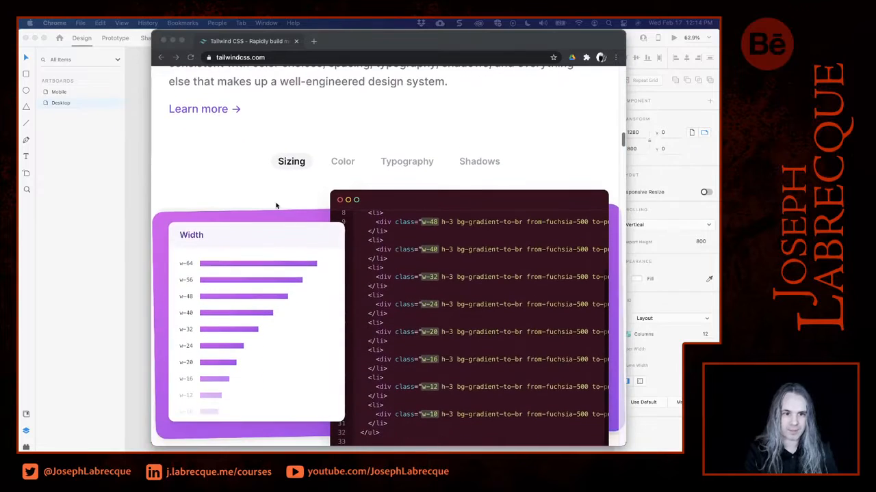
pyautogui.click(334, 168)
pyautogui.click(342, 162)
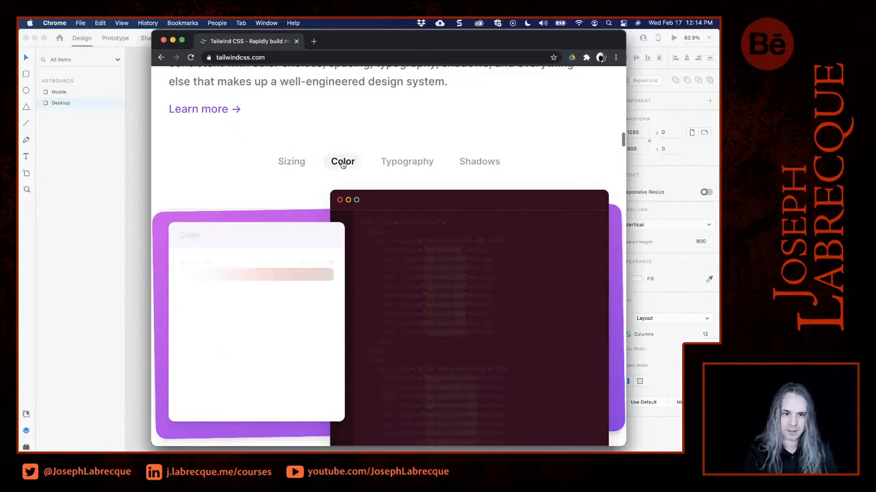
pyautogui.click(406, 163)
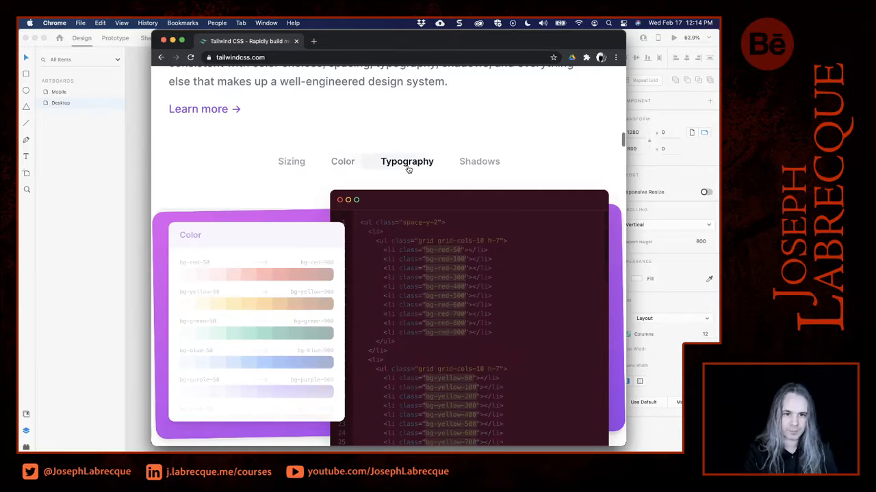
pyautogui.click(484, 165)
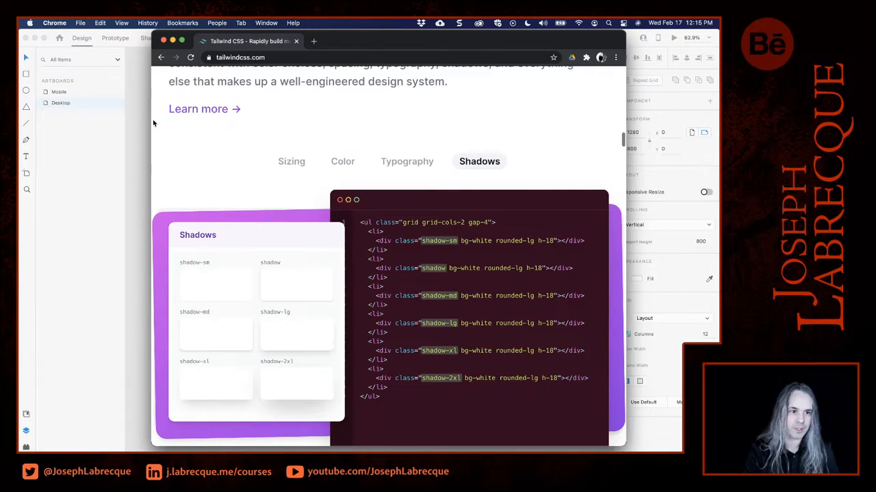
# Widen the browser window on both sides to review the Tailwind CSS page's wider layout, and close the page.
pyautogui.moveTo(149, 119); pyautogui.dragTo(70, 120)
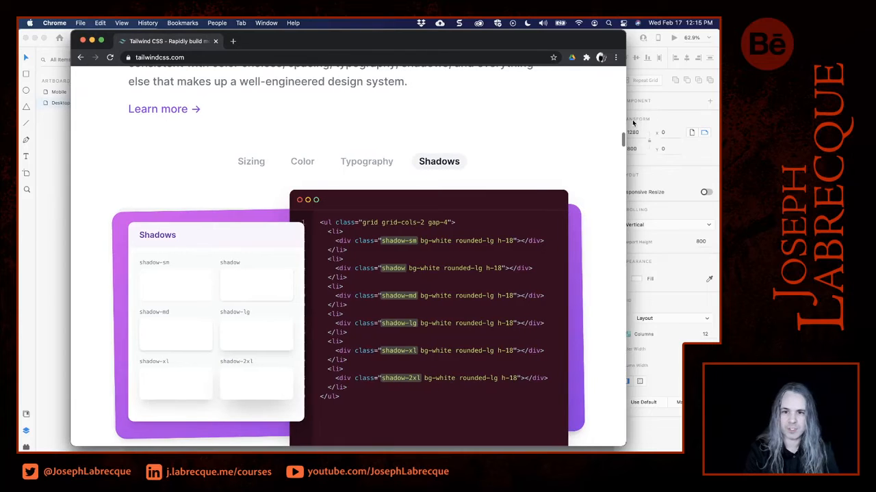
pyautogui.moveTo(625, 114); pyautogui.dragTo(662, 120)
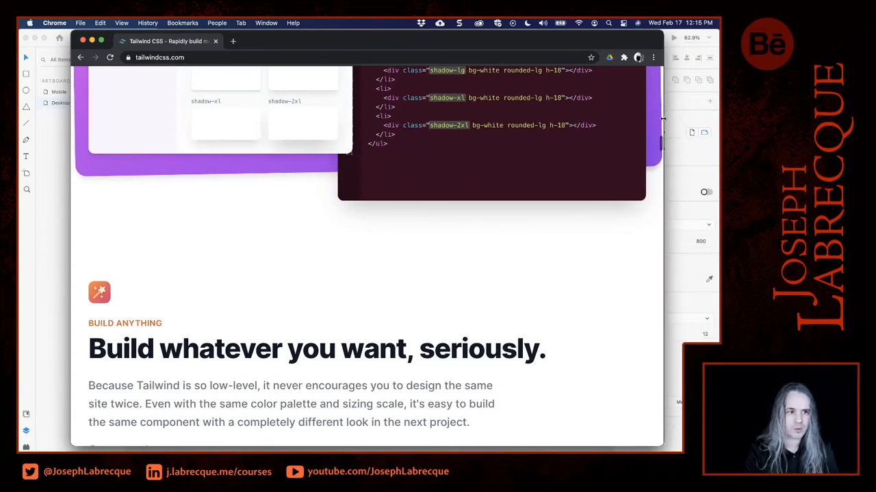
pyautogui.scroll(-5, 482, 311)
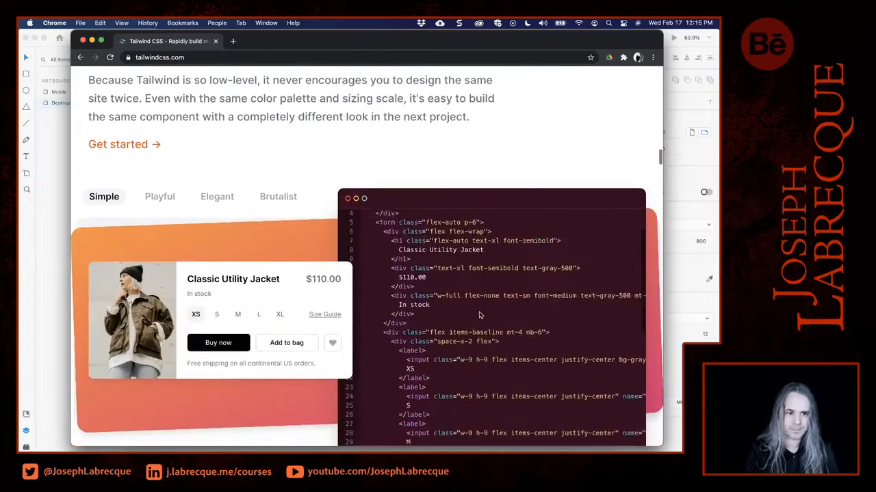
pyautogui.scroll(-1, 480, 315)
pyautogui.scroll(15, 267, 156)
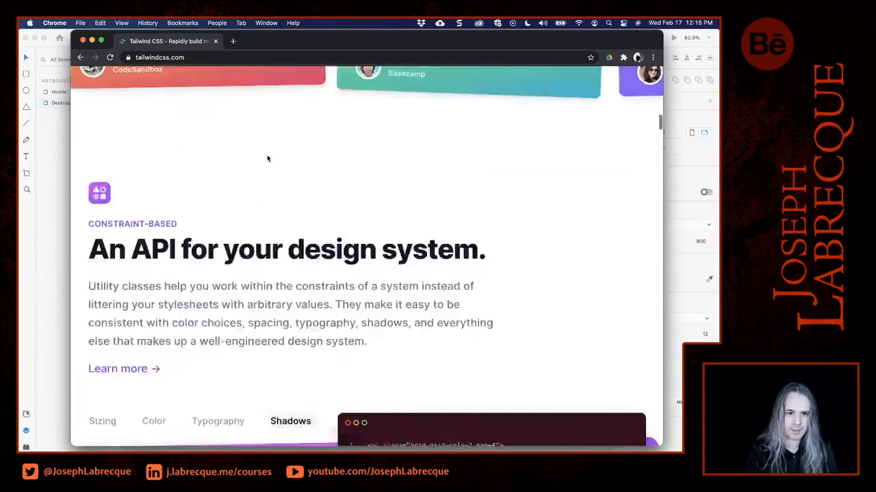
pyautogui.scroll(4, 267, 157)
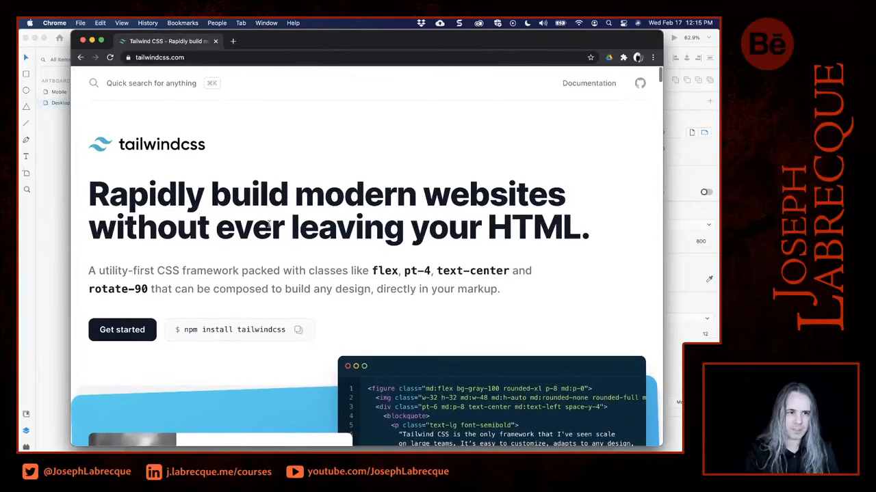
pyautogui.scroll(-2, 267, 236)
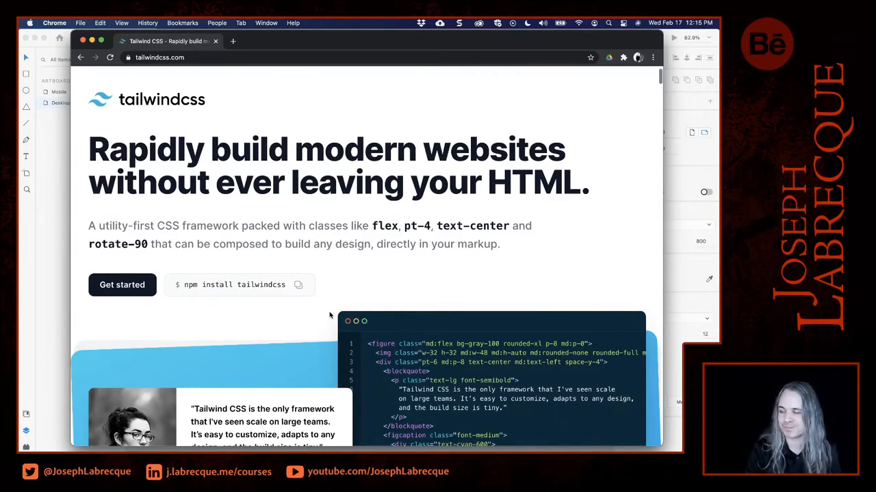
pyautogui.scroll(-5, 329, 316)
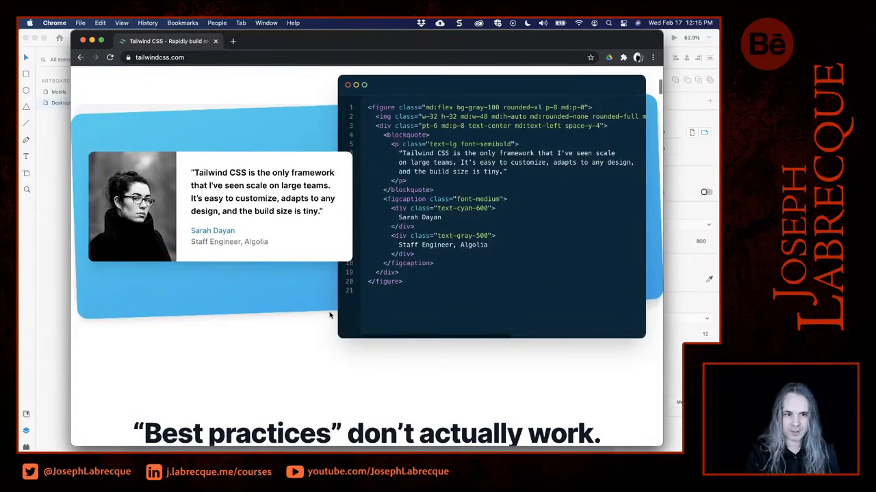
pyautogui.scroll(6, 329, 316)
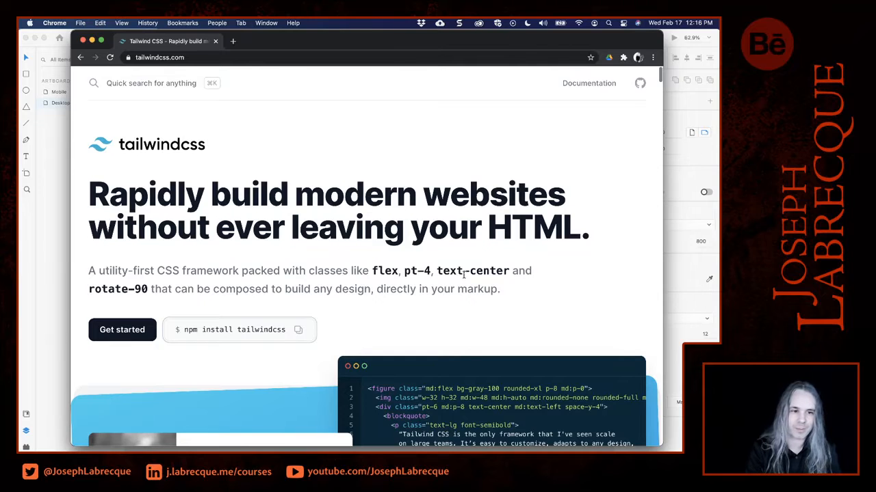
pyautogui.click(84, 41)
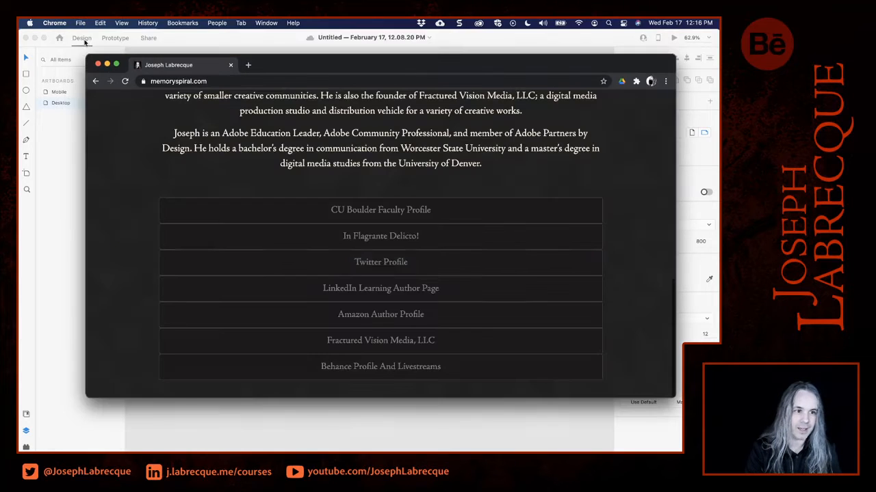
# Switch back to Adobe XD and set the Desktop artboard's fill to the dark gray #191919.
pyautogui.click(73, 257)
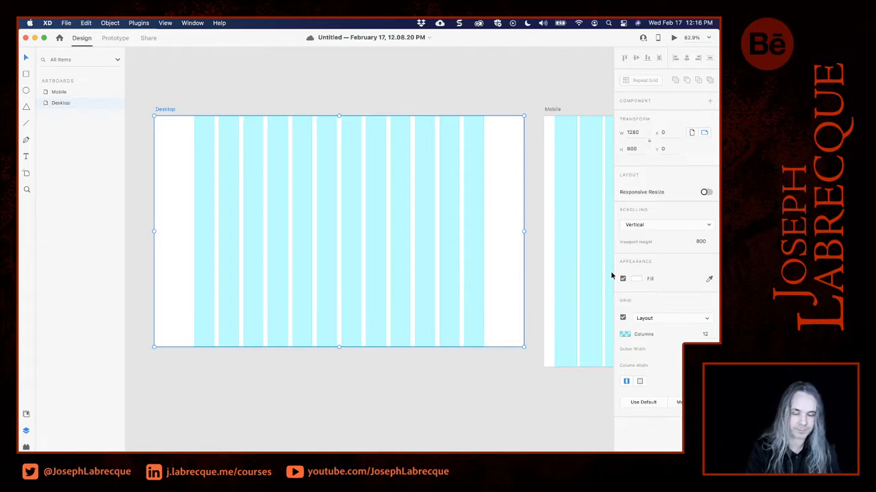
pyautogui.click(641, 279)
pyautogui.moveTo(549, 262)
pyautogui.mouseDown()
pyautogui.moveTo(523, 264)
pyautogui.moveTo(527, 307)
pyautogui.moveTo(526, 299)
pyautogui.mouseUp()
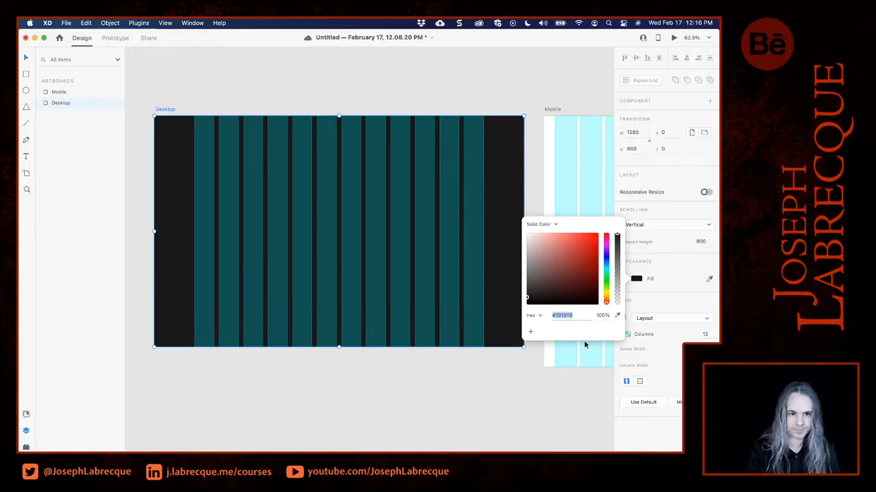
# Save the #191919 fill as a color swatch and add it to the document assets' colors.
pyautogui.click(530, 334)
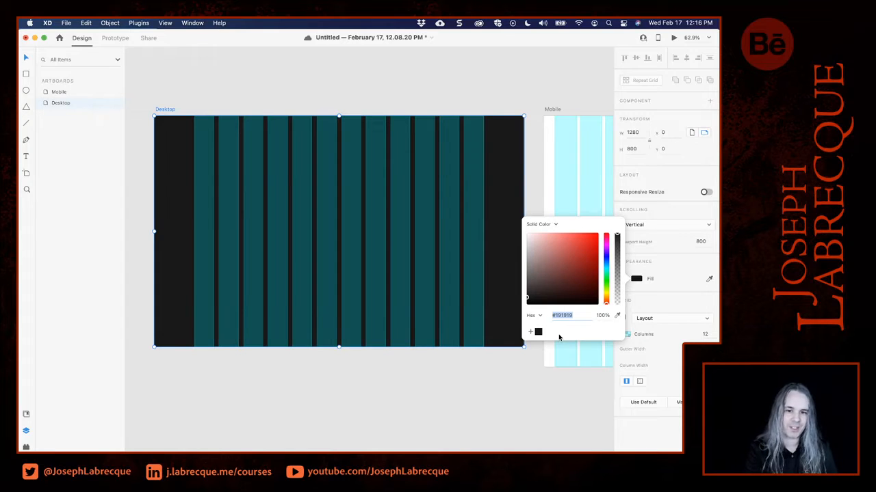
pyautogui.click(675, 302)
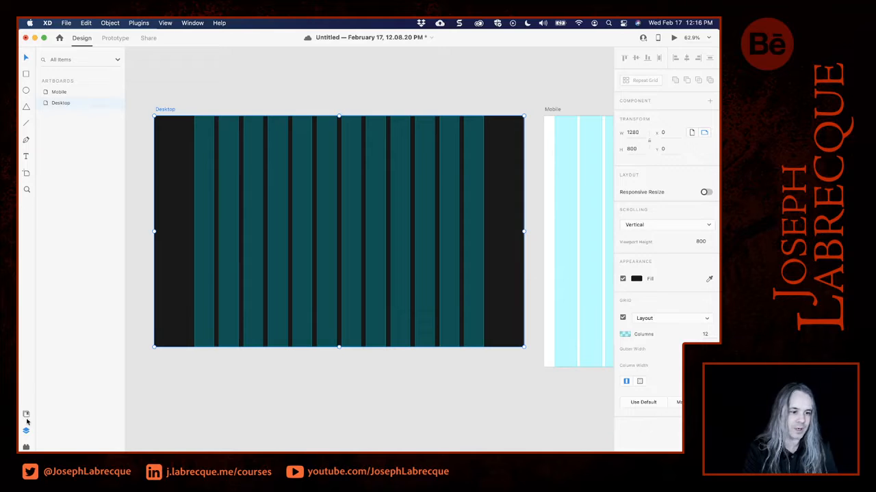
pyautogui.click(26, 415)
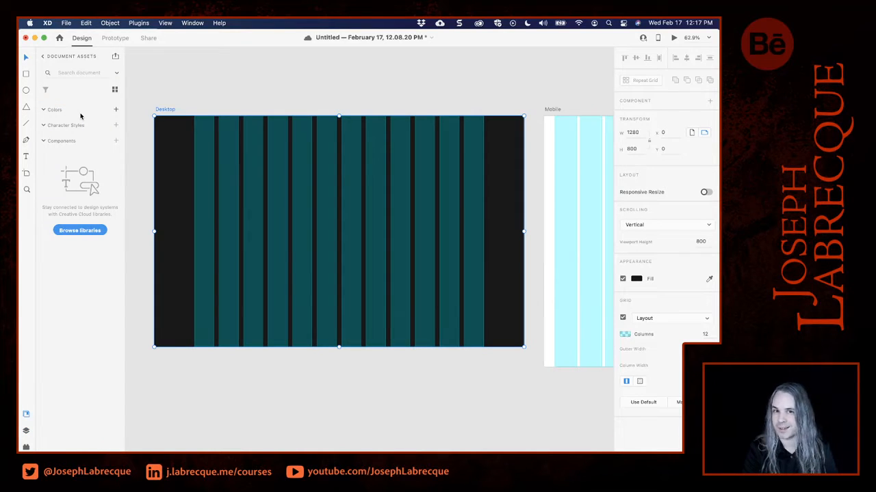
pyautogui.click(116, 111)
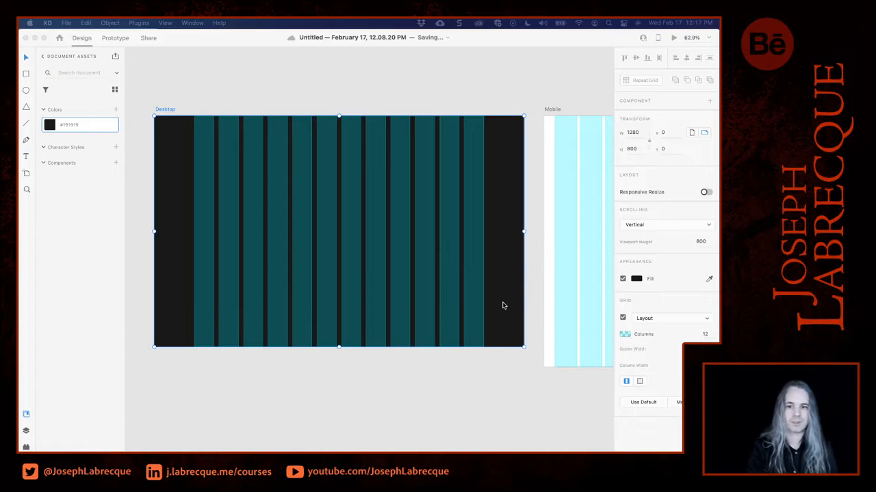
# Apply the saved #191919 color asset to the Mobile artboard's fill.
pyautogui.scroll(-4, 518, 377)
pyautogui.scroll(4, 518, 381)
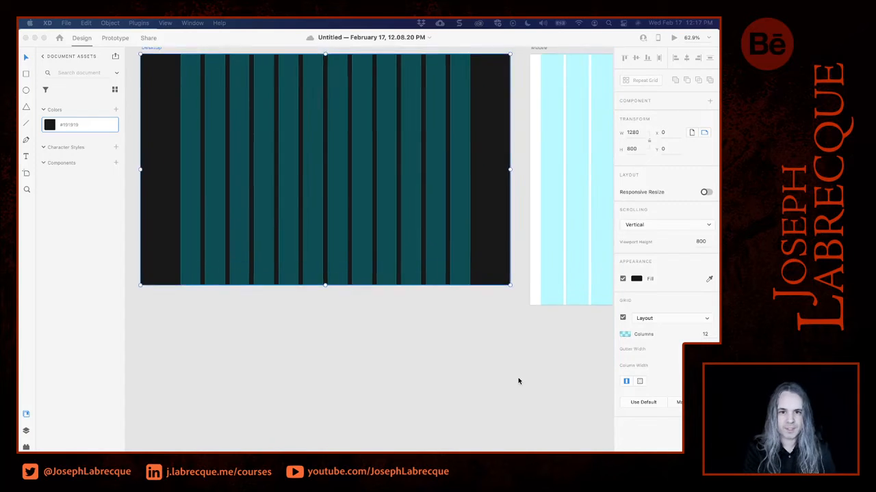
pyautogui.hscroll(5, 518, 381)
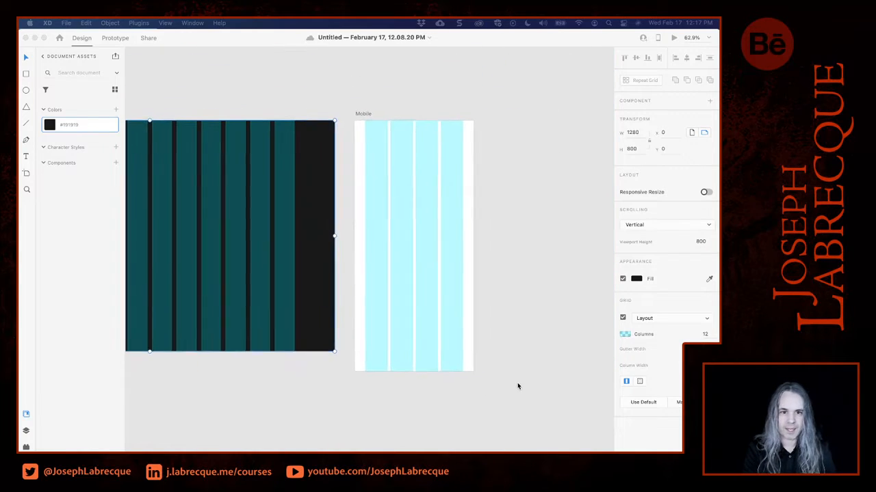
pyautogui.click(351, 116)
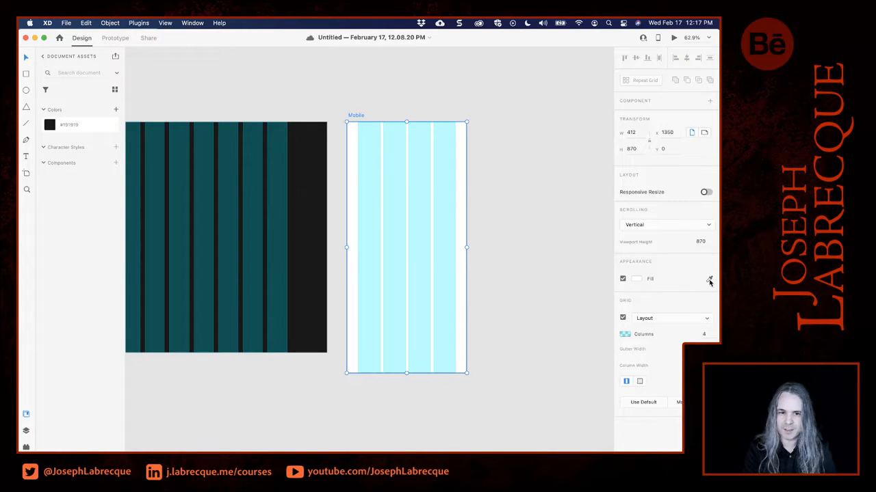
pyautogui.click(53, 125)
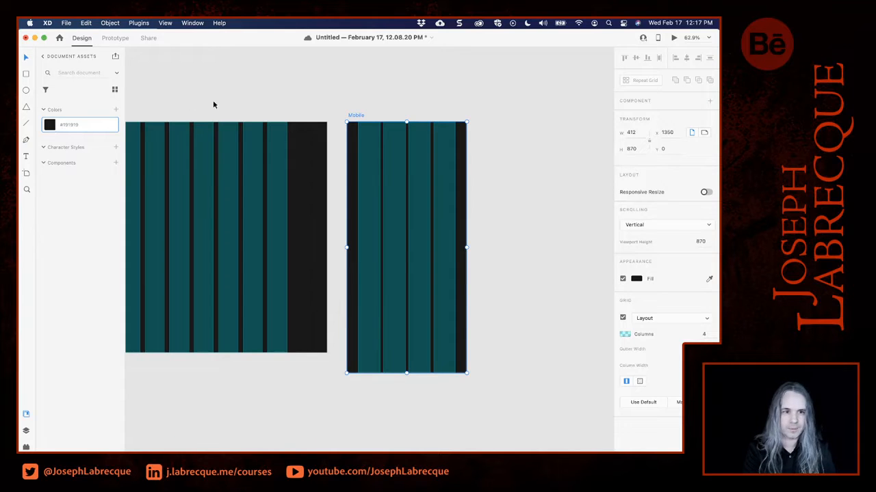
pyautogui.hscroll(-8, 229, 106)
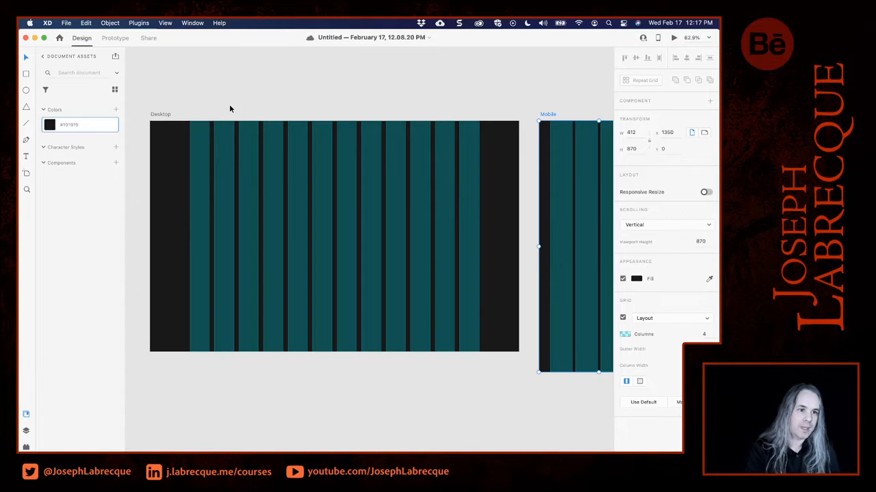
pyautogui.click(48, 23)
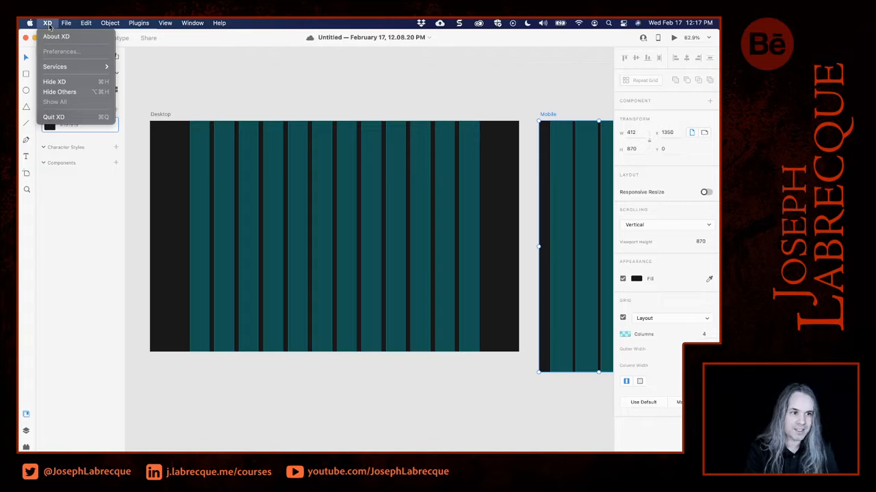
pyautogui.moveTo(70, 25)
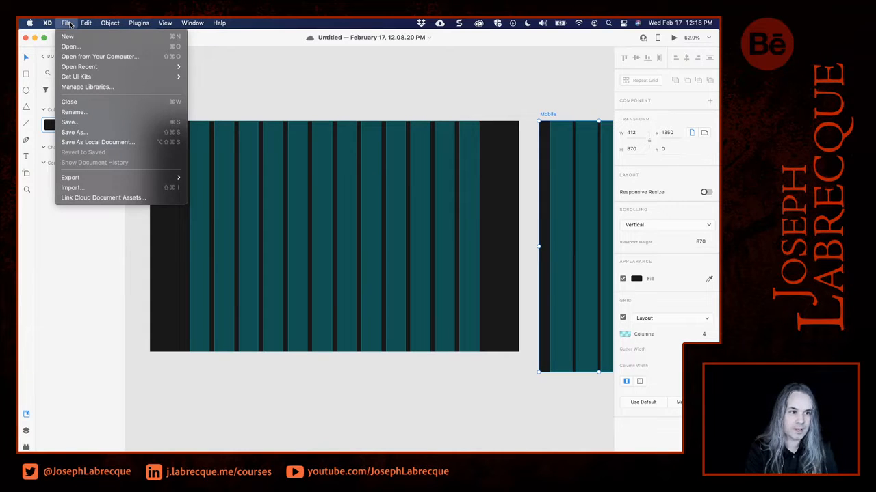
pyautogui.click(290, 43)
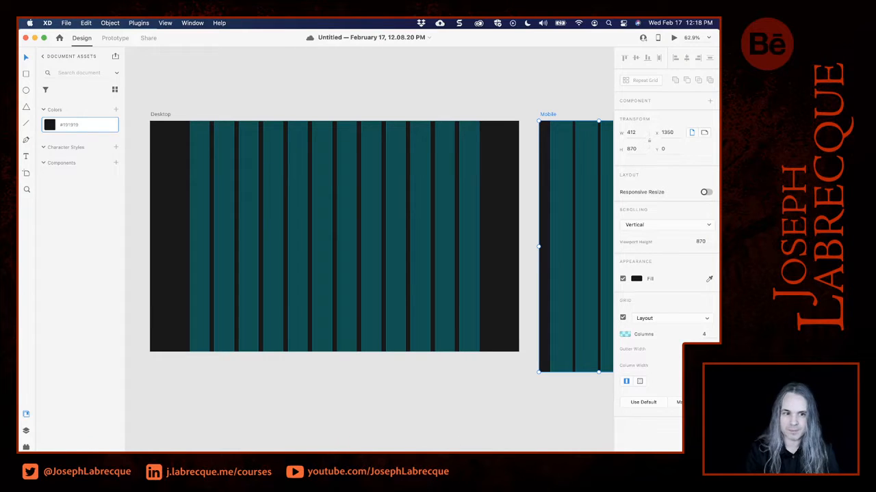
pyautogui.scroll(-3, 370, 392)
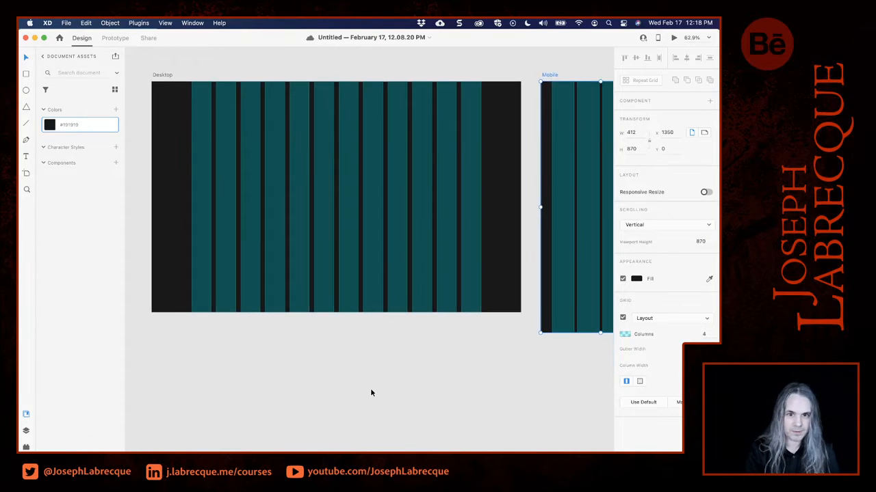
pyautogui.scroll(1, 371, 393)
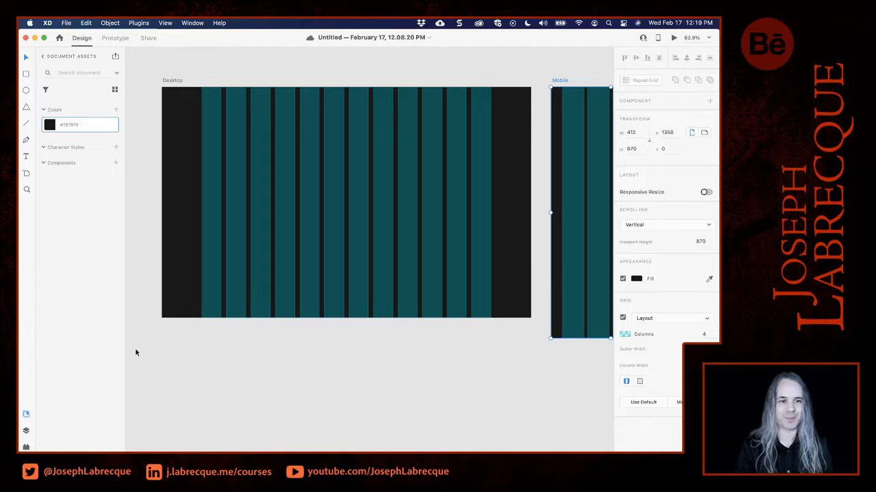
pyautogui.click(174, 82)
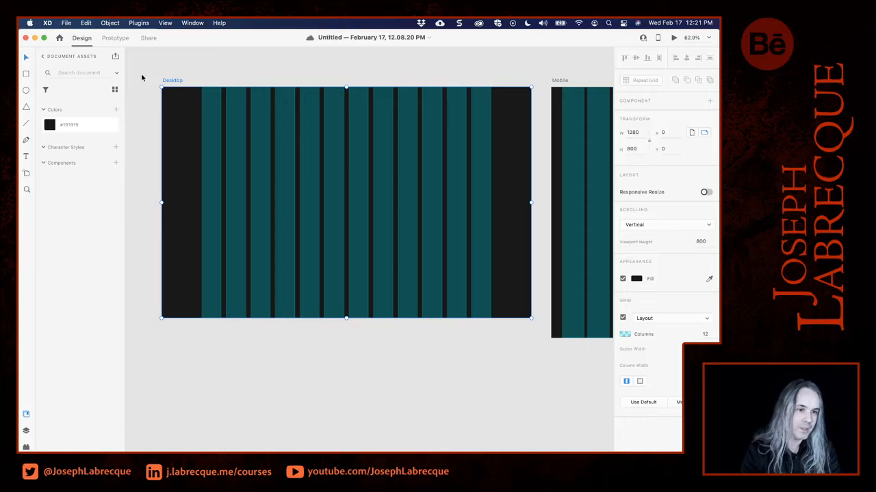
pyautogui.click(143, 90)
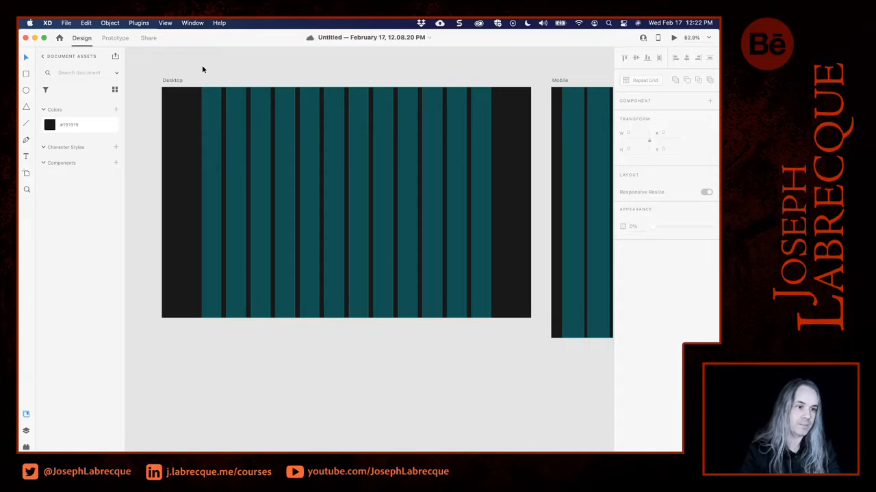
# Add an area text box about 1004 px wide across the Desktop artboard's top columns, containing the site owner's full name followed by ", MA".
pyautogui.click(26, 157)
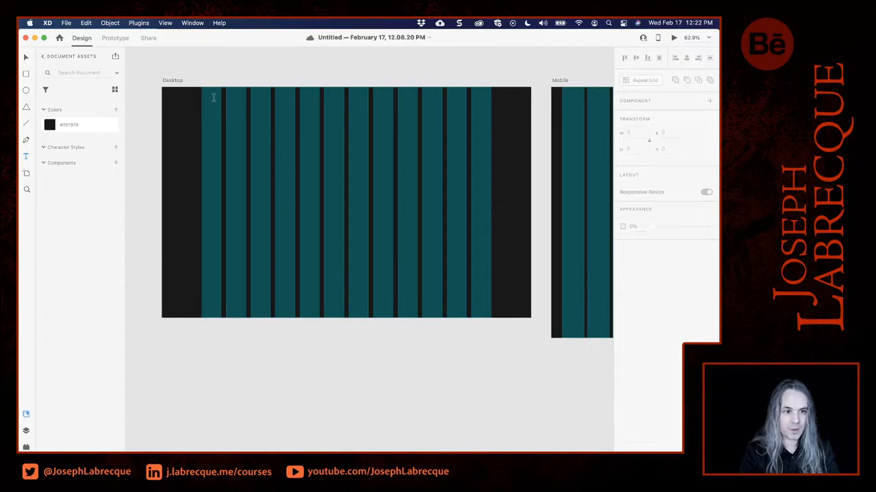
pyautogui.moveTo(213, 97); pyautogui.dragTo(491, 129)
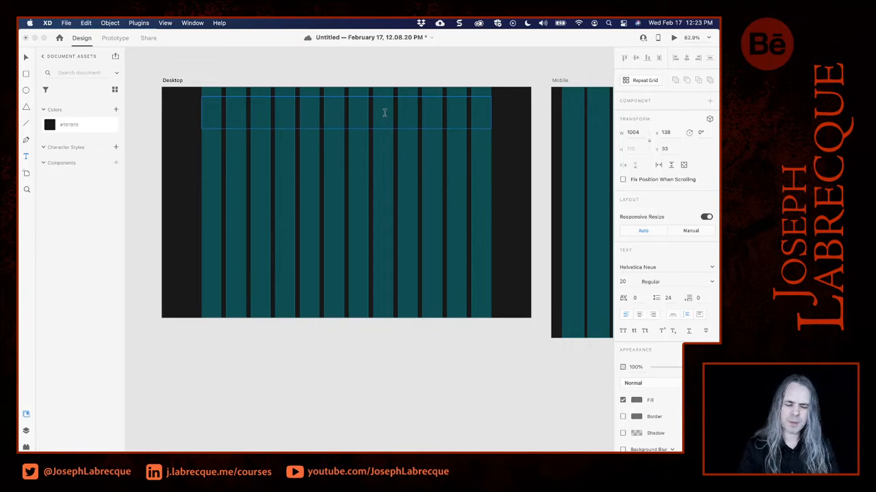
pyautogui.write('Jo')
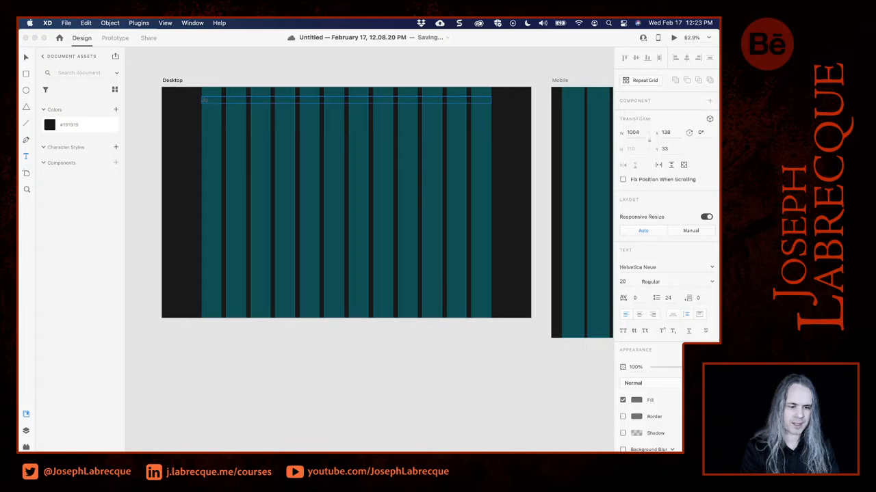
pyautogui.write('seph ')
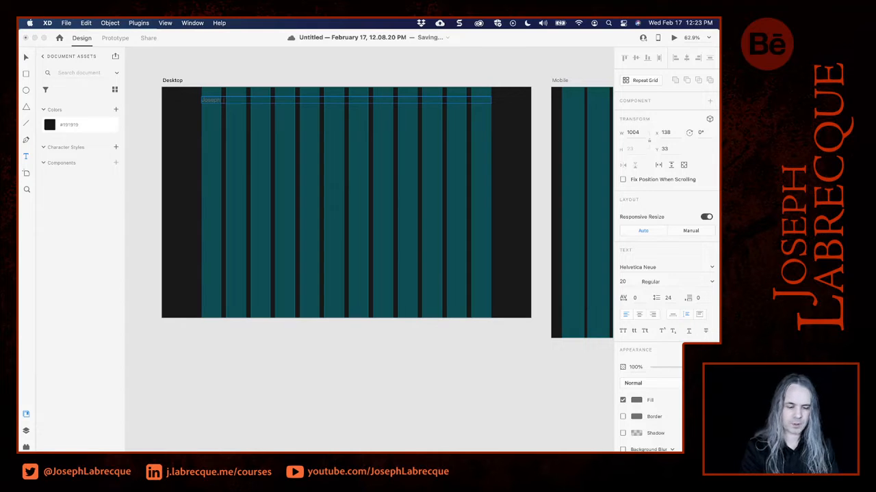
pyautogui.write('R. Lab')
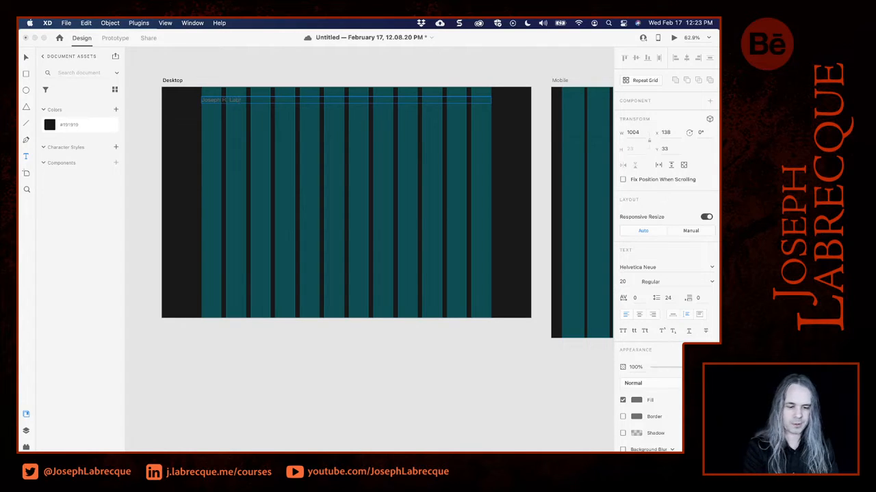
pyautogui.write('recque, MA')
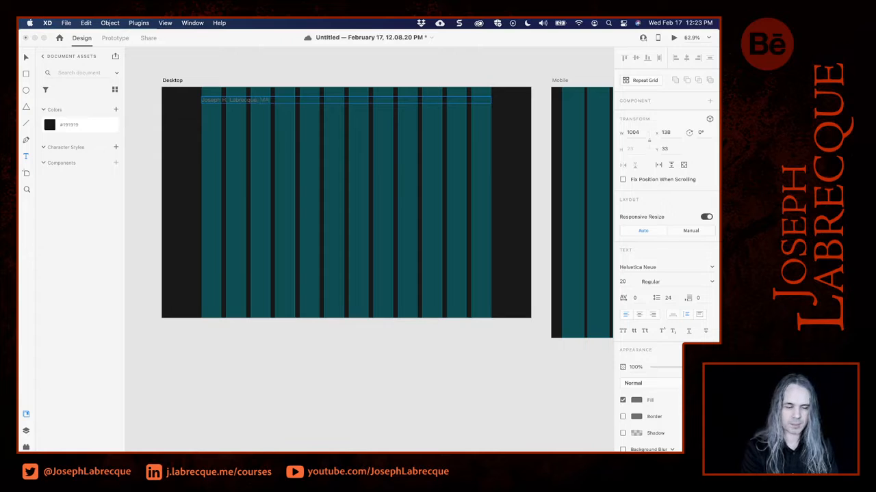
# Set the font size of the entire name heading on the Desktop artboard to 56.
pyautogui.press('super+a')
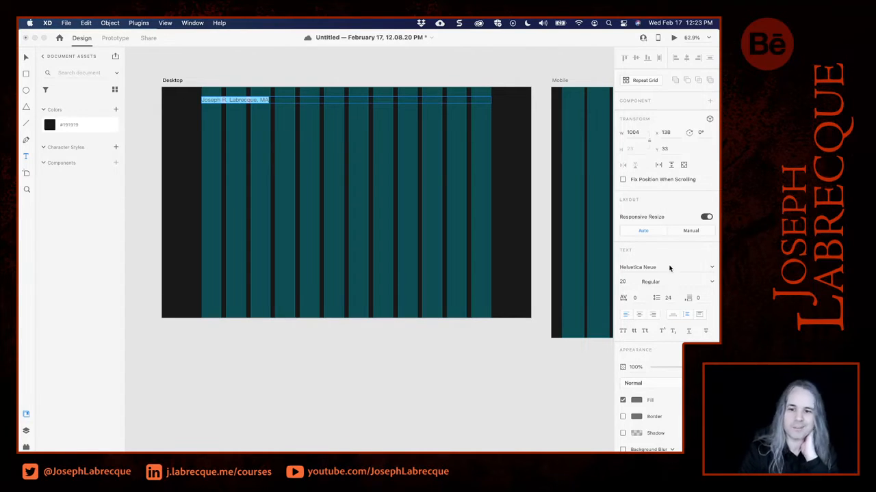
pyautogui.click(623, 282)
pyautogui.write('28')
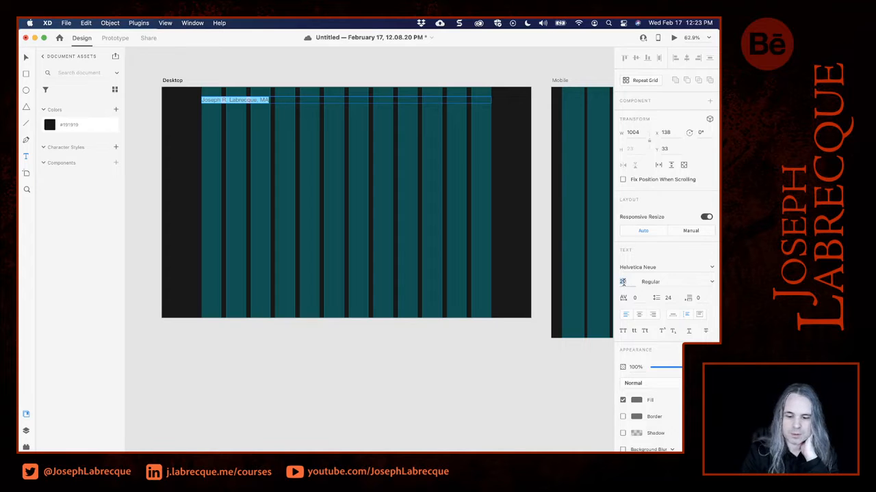
pyautogui.press('Return')
pyautogui.press('Up')
pyautogui.press('Up')
pyautogui.press('Up')
pyautogui.press('Up')
pyautogui.press('Up')
pyautogui.press('Up')
pyautogui.press('Up')
pyautogui.press('Up')
pyautogui.press('Up')
pyautogui.press('Up')
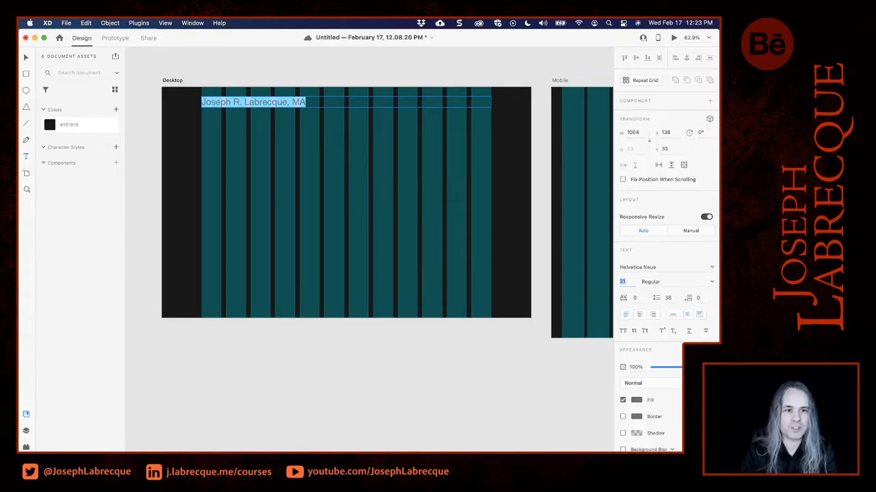
pyautogui.press('Up')
pyautogui.press('Up')
pyautogui.press('Up')
pyautogui.press('Up')
pyautogui.press('Up')
pyautogui.press('Up')
pyautogui.press('Up')
pyautogui.press('Up')
pyautogui.press('Up')
pyautogui.press('Up')
pyautogui.press('Up')
pyautogui.press('Up')
pyautogui.press('Up')
pyautogui.press('Up')
pyautogui.press('Up')
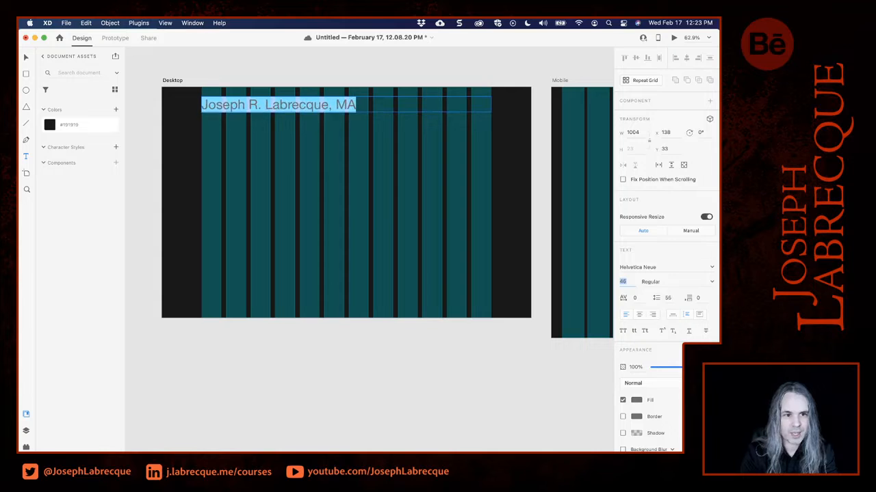
pyautogui.press('Up')
pyautogui.press('Up')
pyautogui.press('Up')
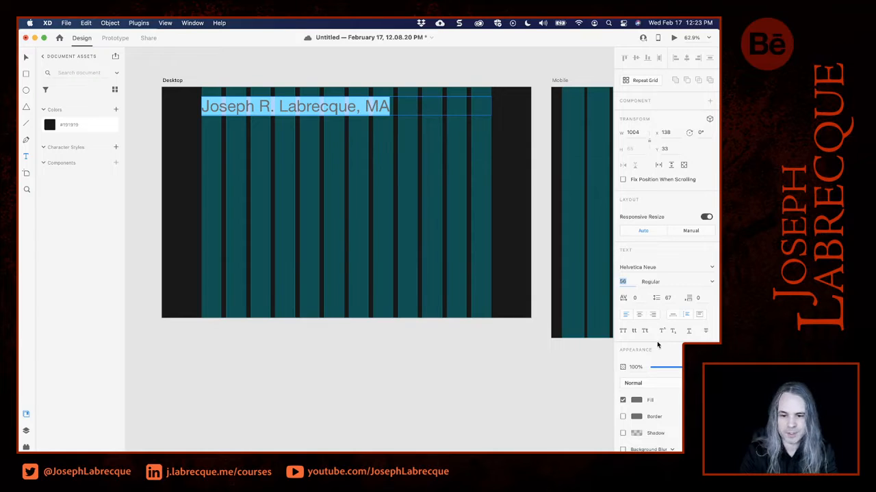
# Change the name heading's fill to white #FFFFFF and center-align its text.
pyautogui.click(638, 401)
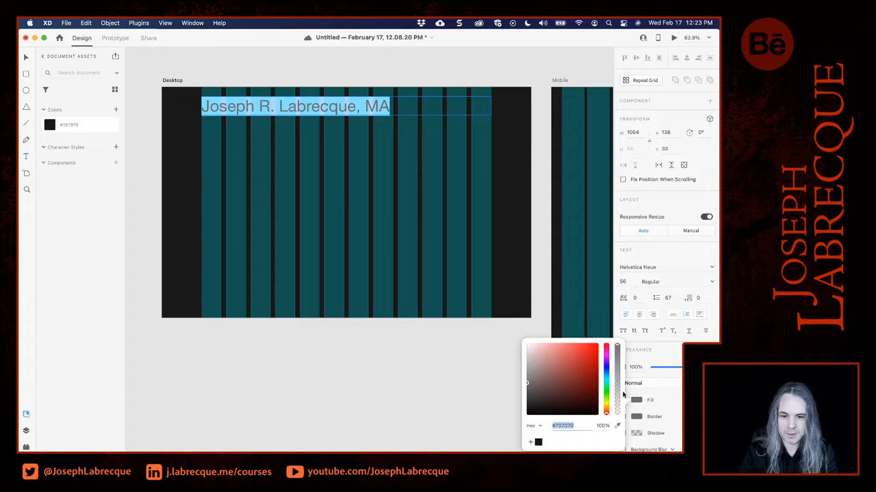
pyautogui.moveTo(552, 365); pyautogui.dragTo(517, 339)
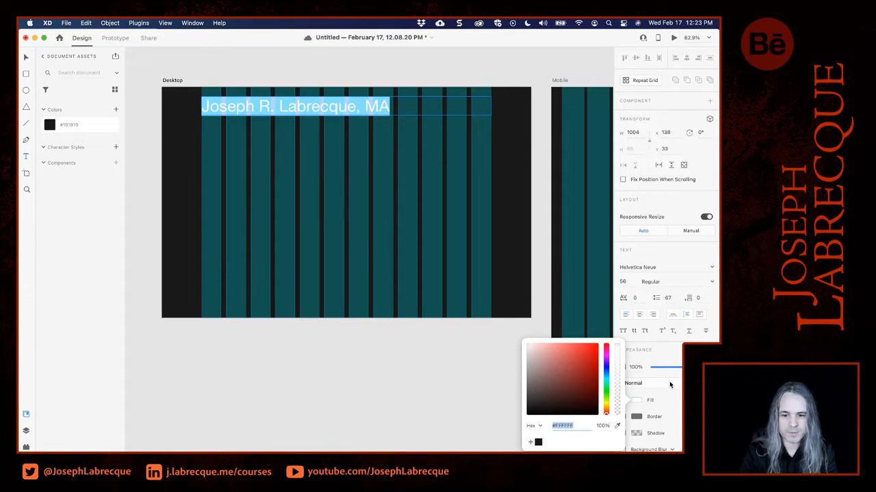
pyautogui.click(680, 398)
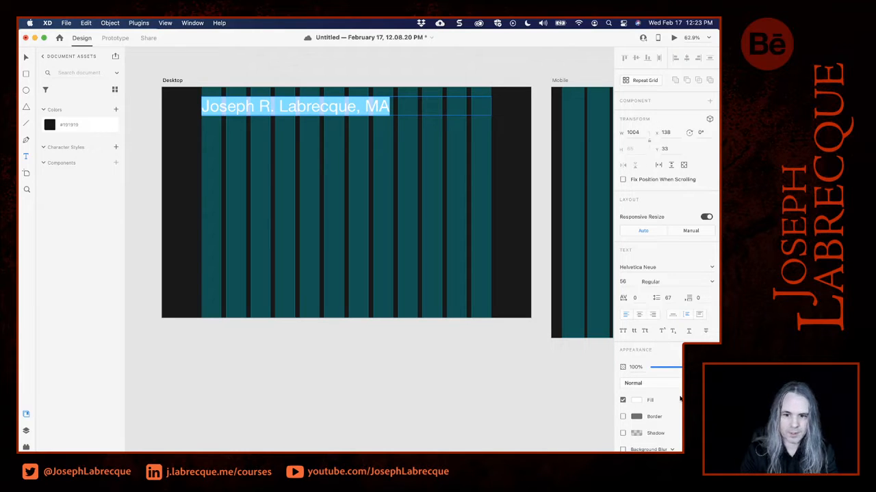
pyautogui.scroll(-1, 680, 399)
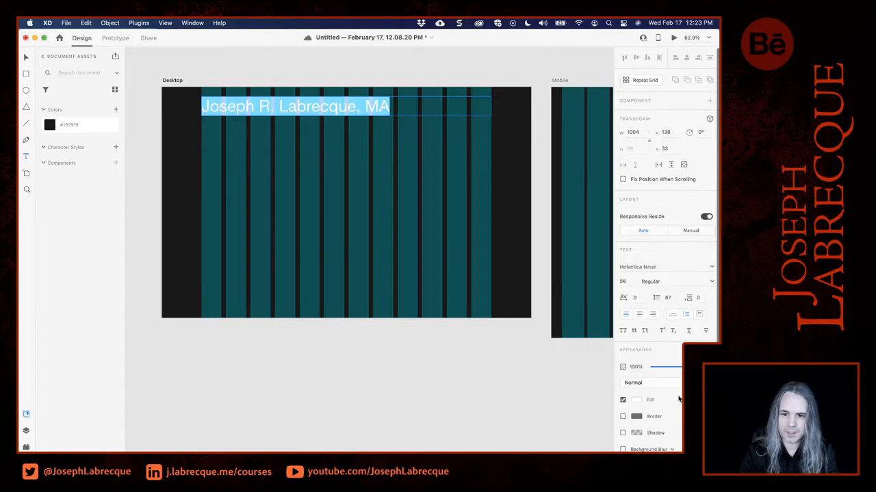
pyautogui.click(638, 314)
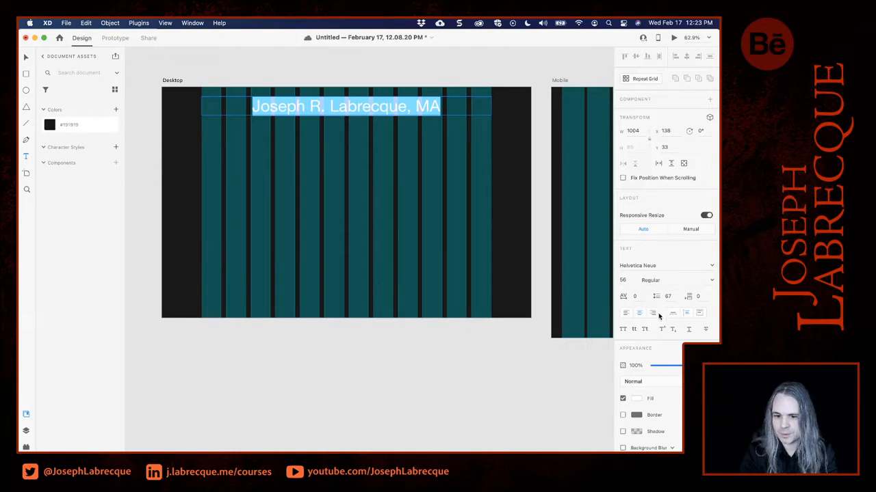
# Try Proxima Nova and P22 Cezanne Pro as the font of the name heading.
pyautogui.click(712, 266)
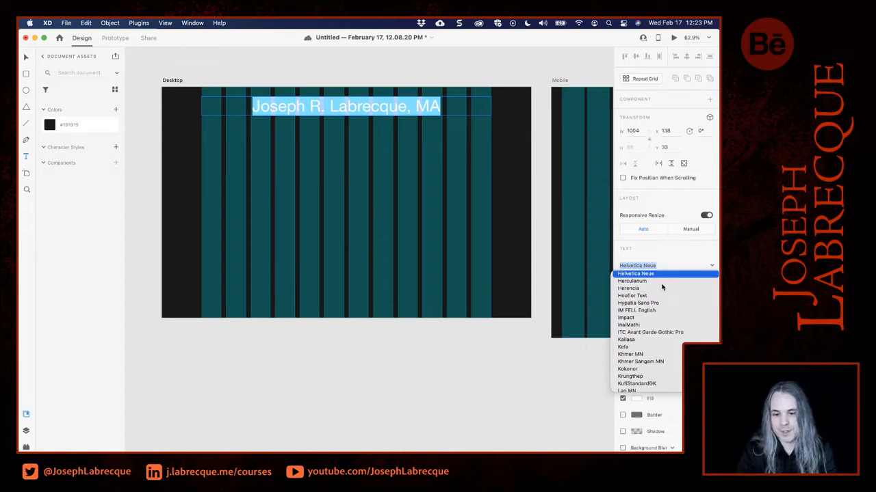
pyautogui.scroll(-5, 650, 352)
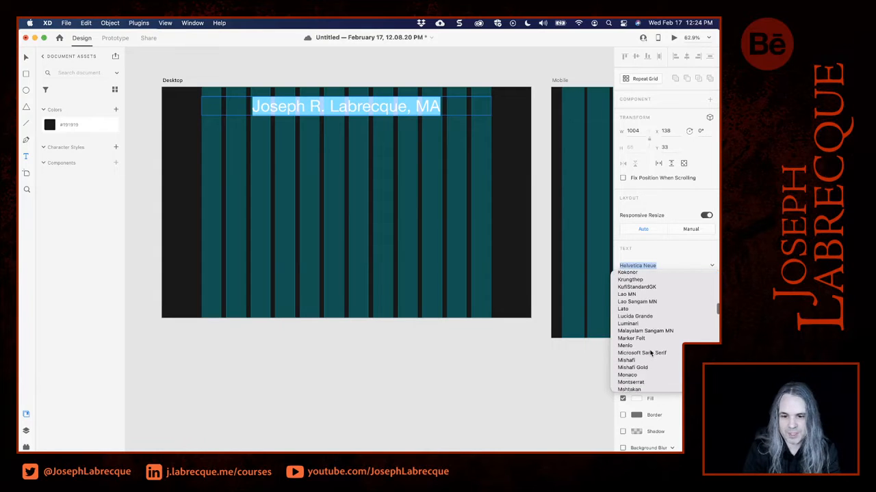
pyautogui.scroll(-3, 650, 352)
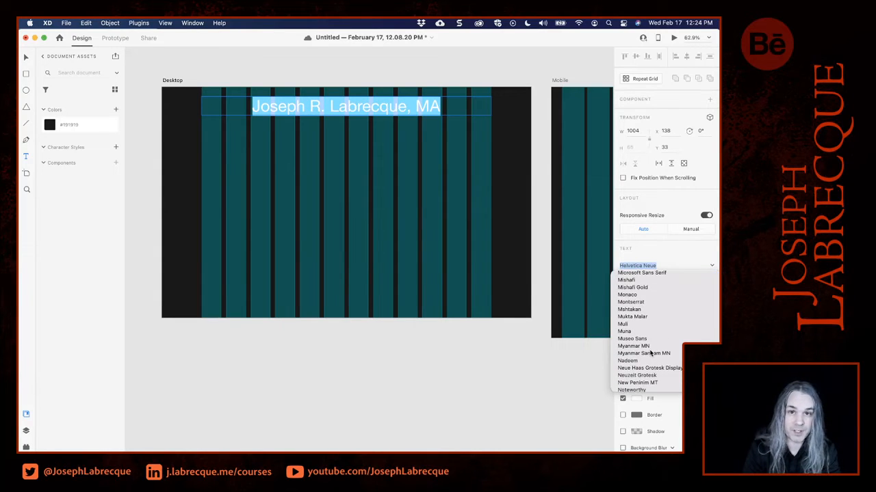
pyautogui.scroll(-5, 650, 353)
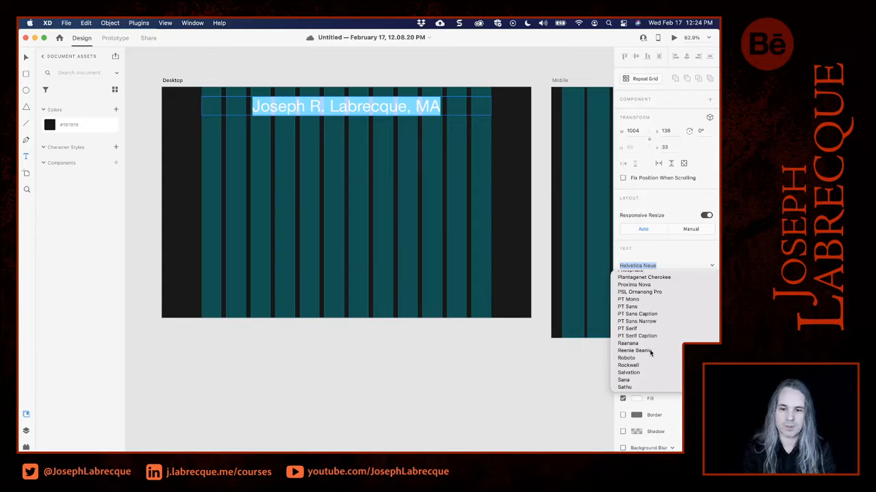
pyautogui.click(659, 285)
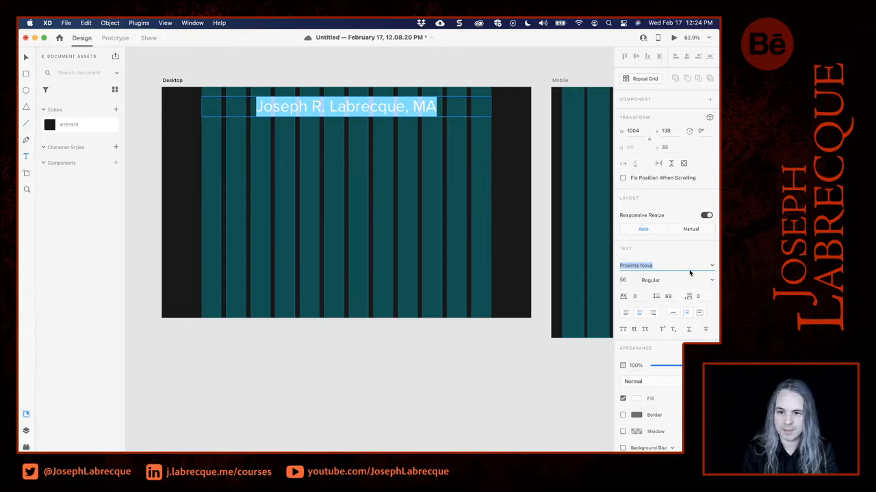
pyautogui.click(712, 265)
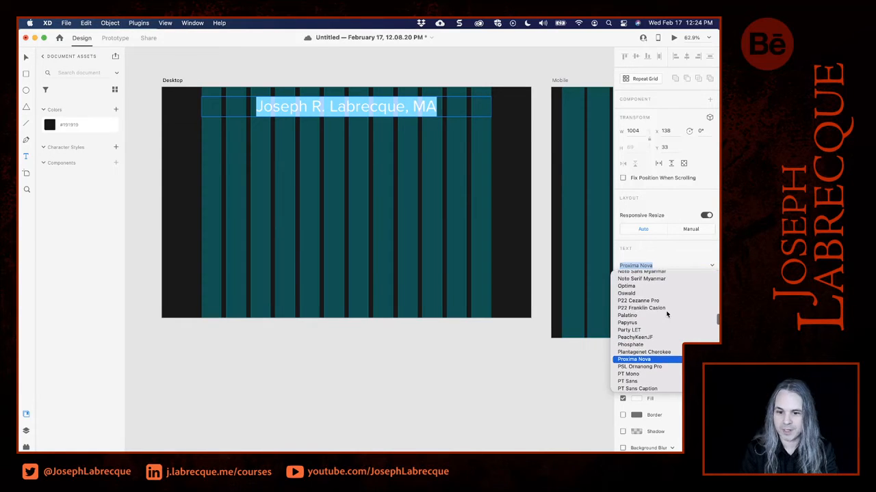
pyautogui.click(654, 302)
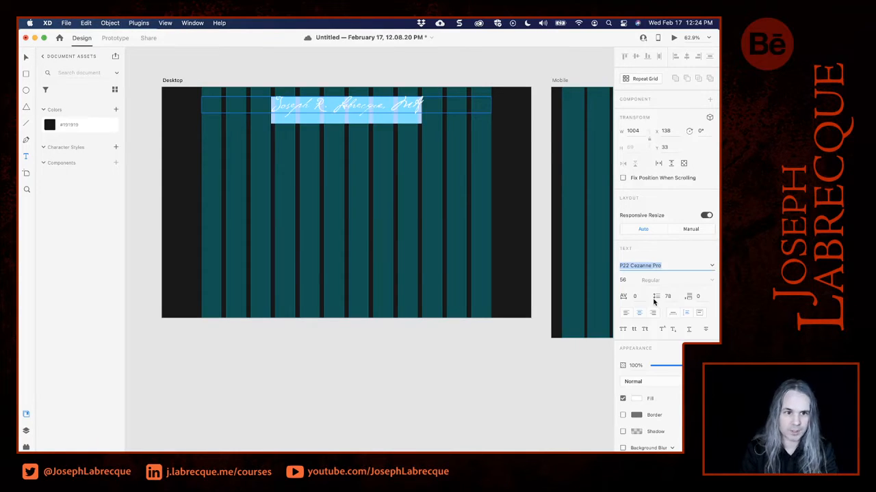
# Set the name heading's font to P22 Franklin Caslon at size 71.
pyautogui.click(712, 267)
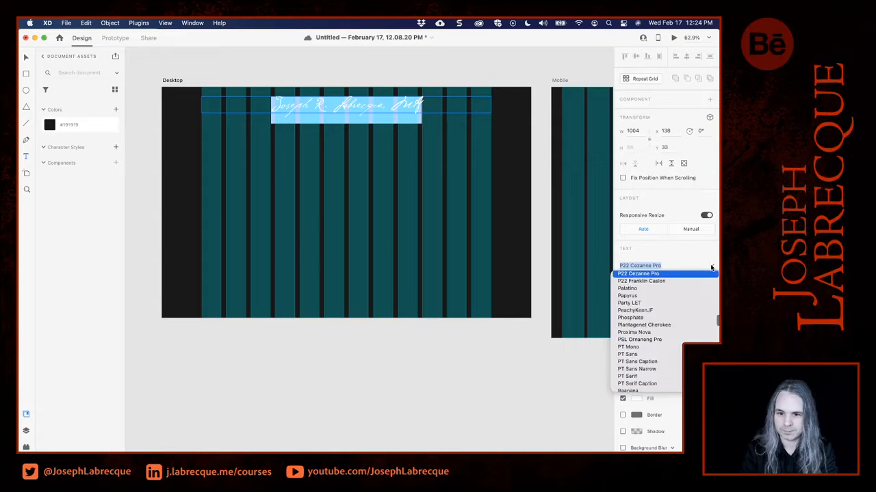
pyautogui.click(690, 281)
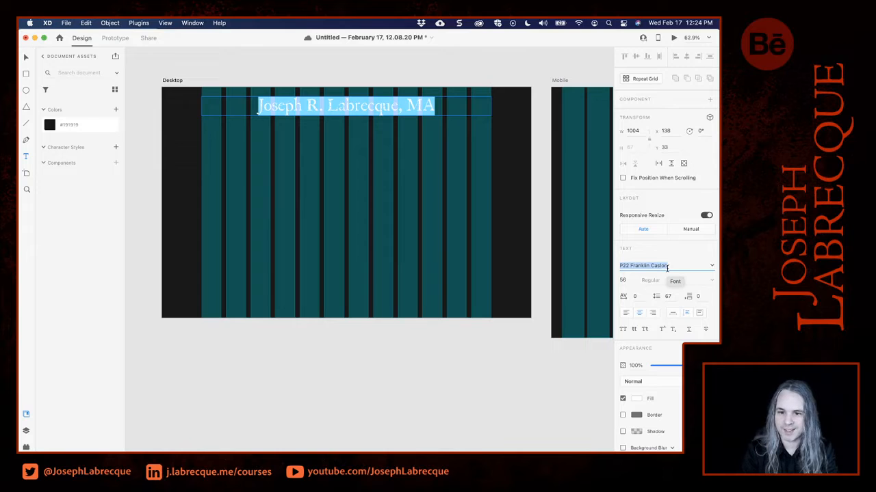
pyautogui.click(623, 280)
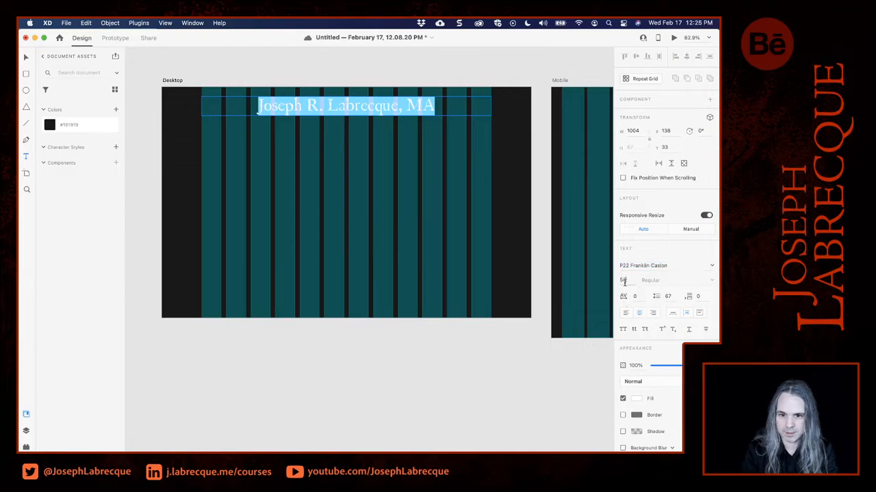
pyautogui.write('58')
pyautogui.press('Return')
pyautogui.press('Up')
pyautogui.press('Up')
pyautogui.press('Up')
pyautogui.press('Up')
pyautogui.press('Up')
pyautogui.press('Up')
pyautogui.press('Up')
pyautogui.press('Up')
pyautogui.press('Up')
pyautogui.press('Up')
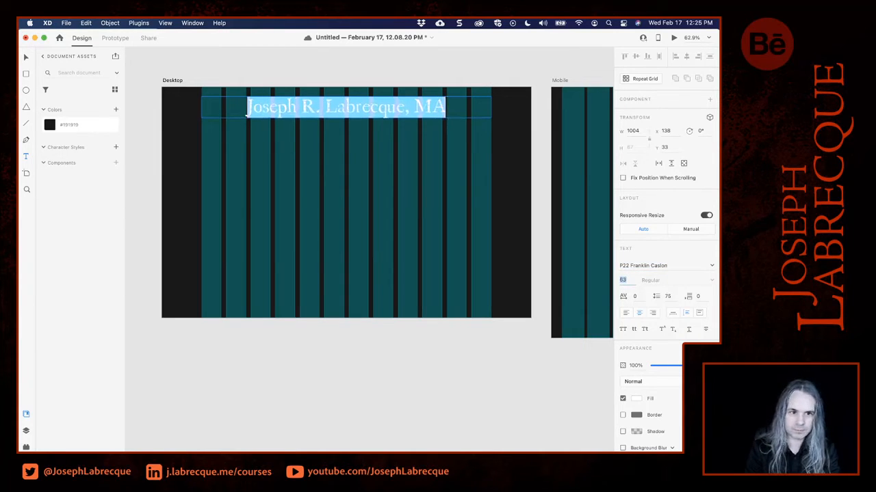
pyautogui.press('Up')
pyautogui.press('Up')
pyautogui.press('Up')
pyautogui.press('Up')
pyautogui.press('Up')
pyautogui.press('Up')
pyautogui.press('Up')
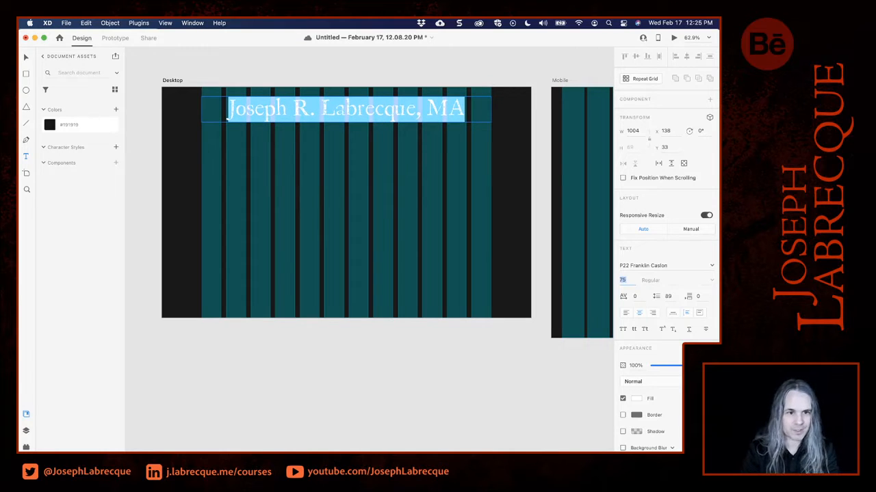
pyautogui.press('Down')
pyautogui.press('Down')
pyautogui.press('Down')
pyautogui.press('Down')
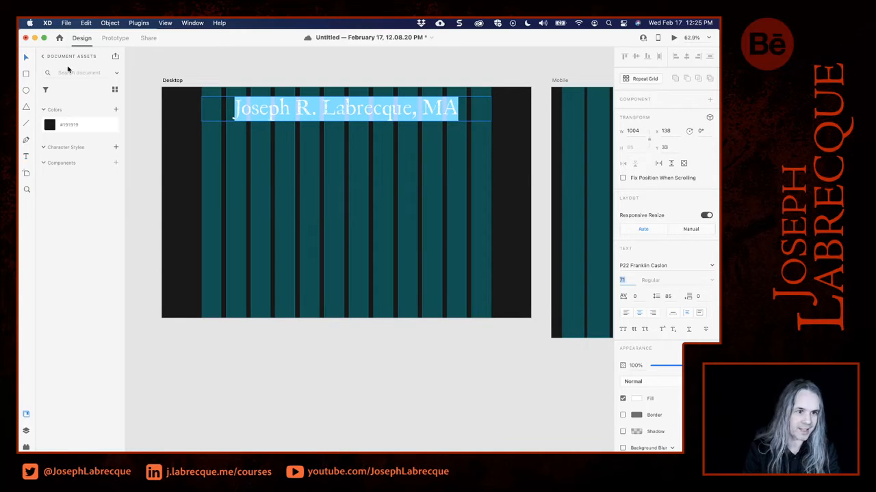
pyautogui.press('Escape')
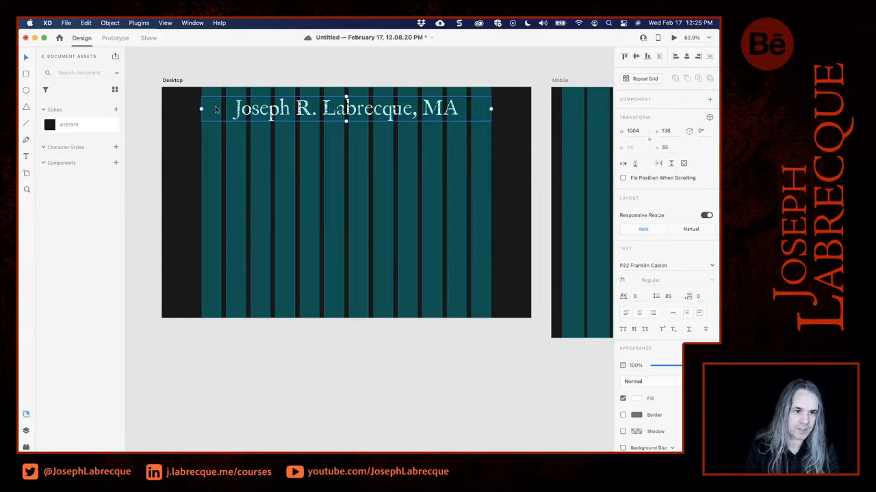
# Narrow the name heading's text box to about 834 px, one grid column in from each side, and save the document.
pyautogui.moveTo(202, 109); pyautogui.dragTo(226, 108)
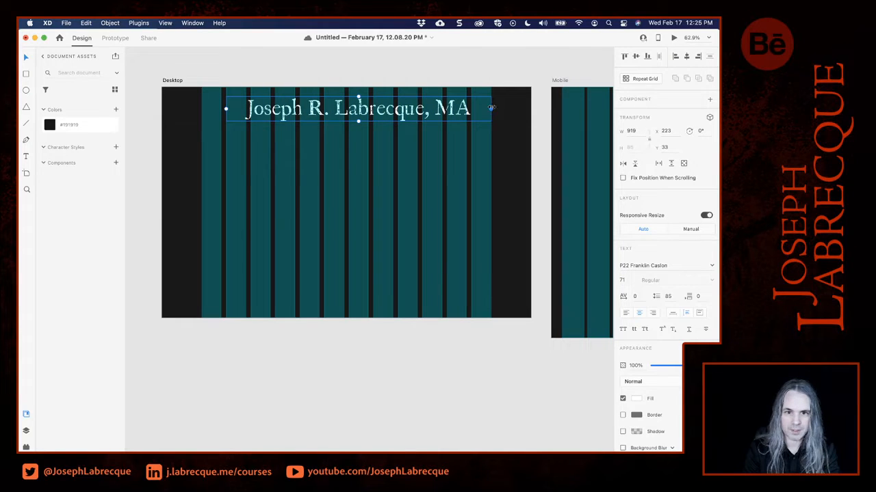
pyautogui.moveTo(491, 107); pyautogui.dragTo(467, 108)
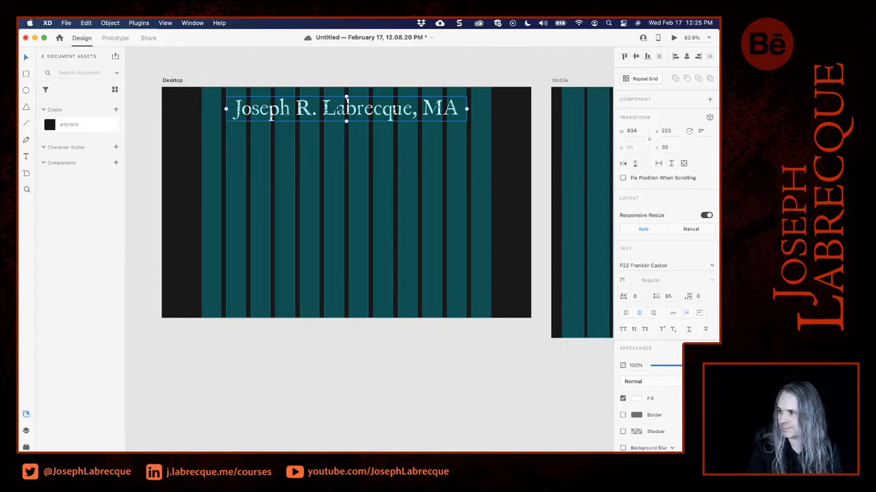
pyautogui.press('cmd+s')
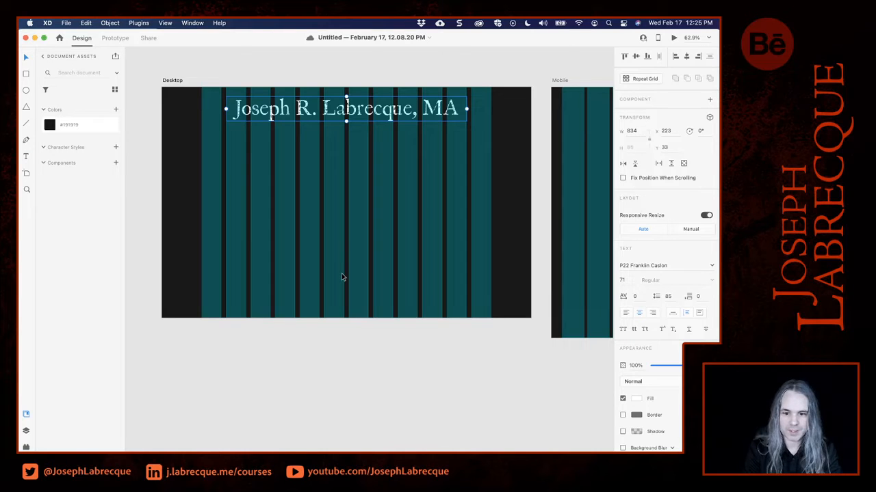
# Lower the opacity of the Desktop artboard's grid column color to 8%.
pyautogui.click(172, 80)
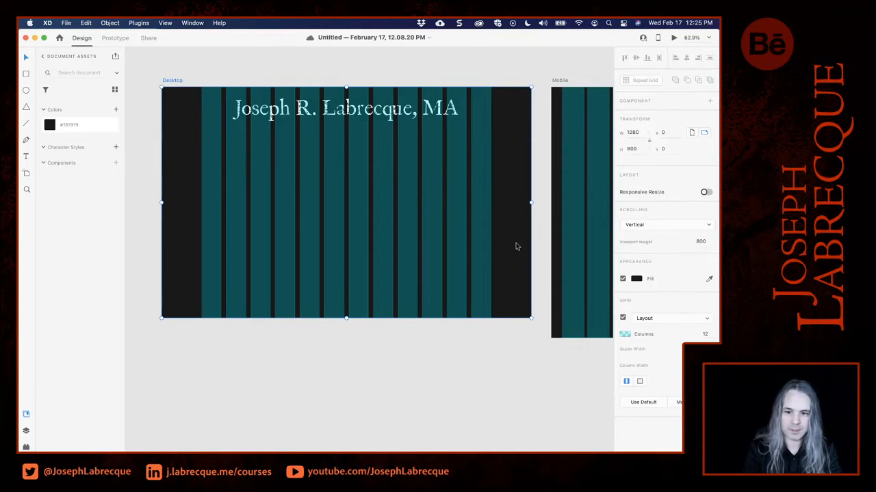
pyautogui.click(624, 335)
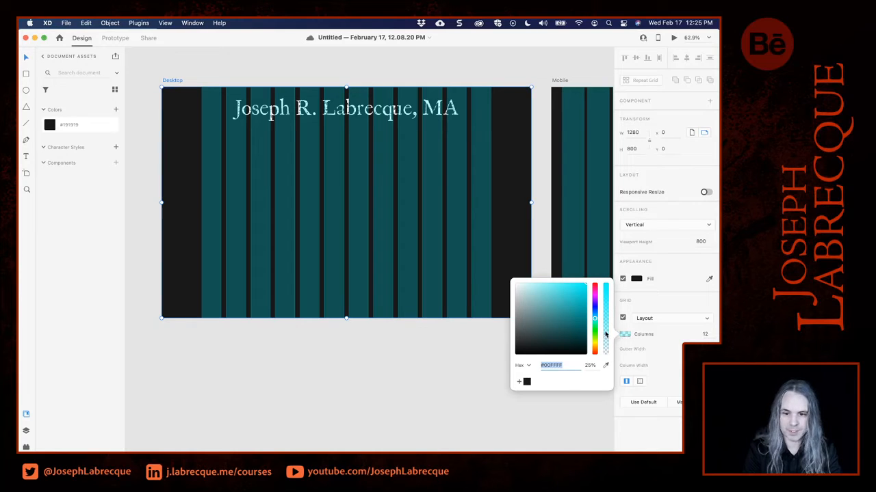
pyautogui.click(606, 347)
pyautogui.moveTo(606, 348); pyautogui.dragTo(606, 351)
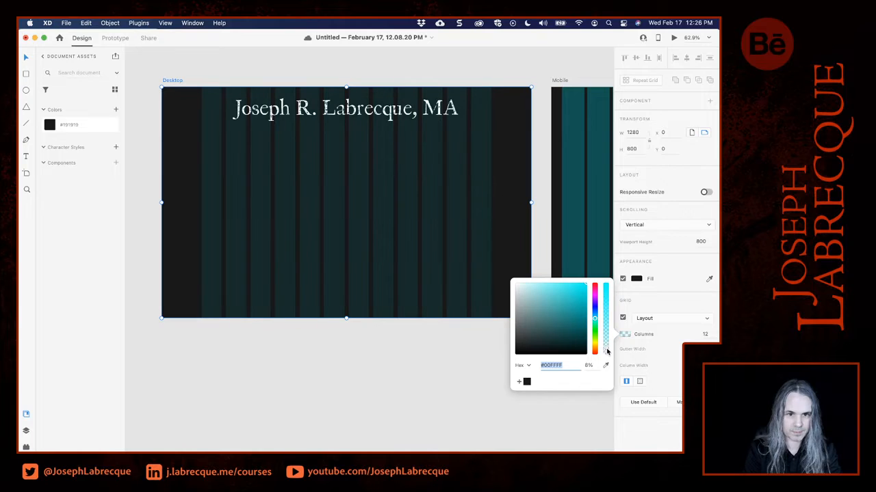
pyautogui.click(416, 394)
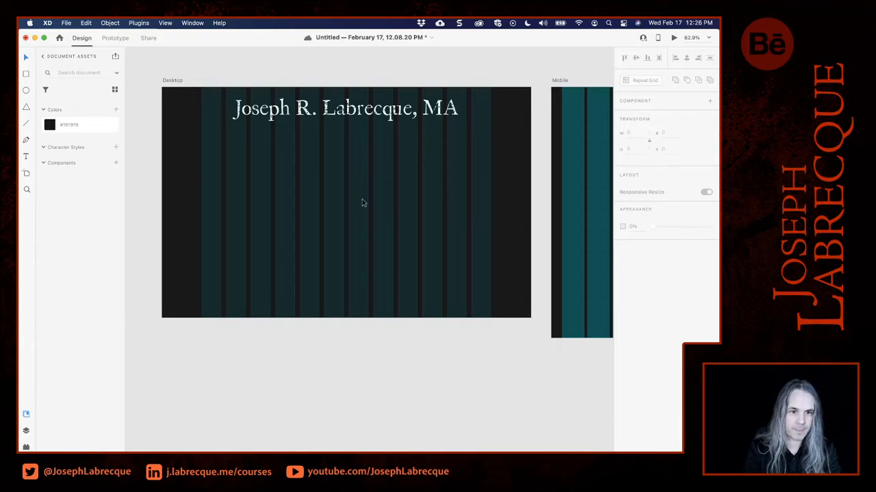
# Move the name heading down to Y 50 on the Desktop artboard, keeping it horizontally centered.
pyautogui.click(342, 113)
pyautogui.moveTo(342, 113); pyautogui.dragTo(342, 118)
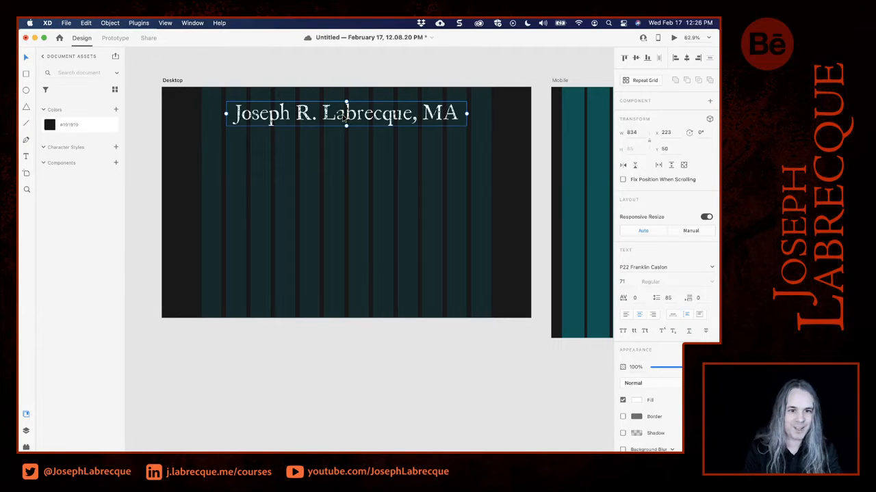
pyautogui.moveTo(343, 118); pyautogui.dragTo(344, 118)
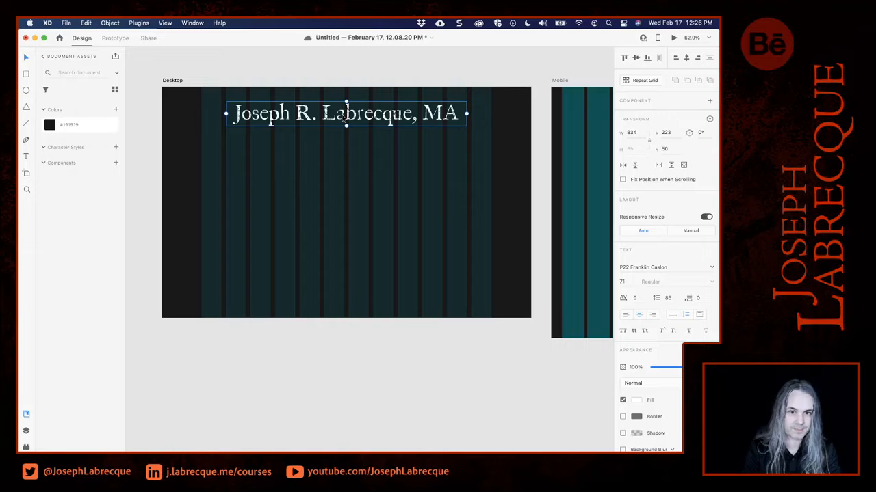
pyautogui.click(350, 396)
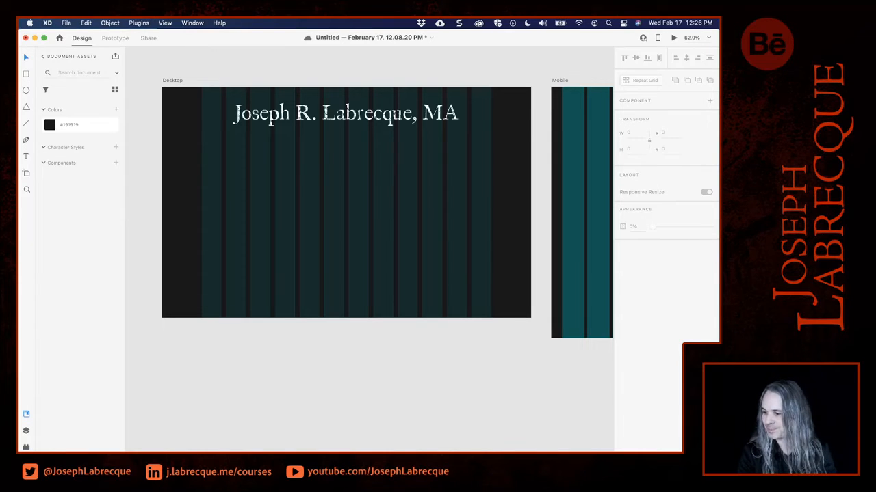
# Switch to Chrome and copy the two-line job title text below the name on memoryspiral.com.
pyautogui.press('super+Tab')
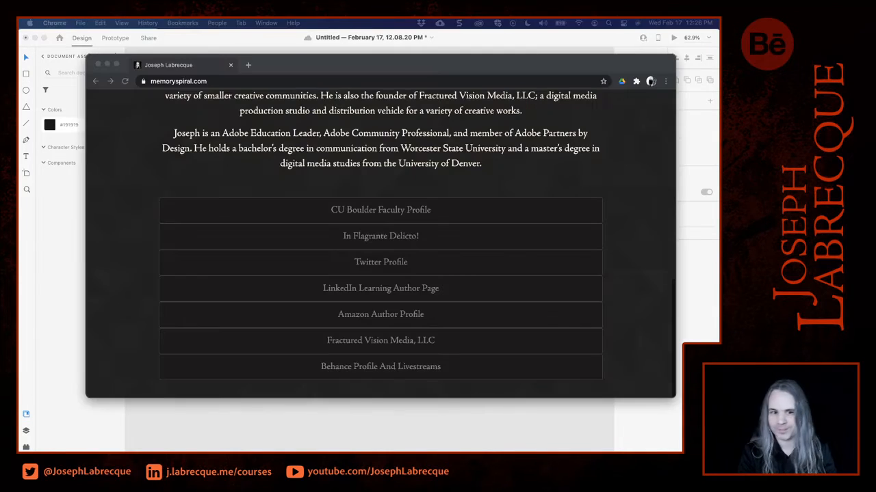
pyautogui.scroll(10, 259, 255)
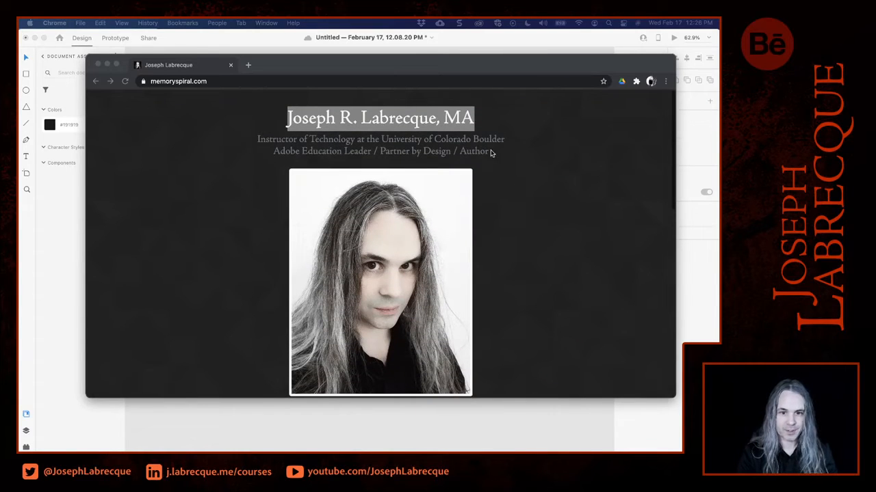
pyautogui.click(259, 140)
pyautogui.moveTo(259, 140); pyautogui.dragTo(533, 156)
pyautogui.press('super+c')
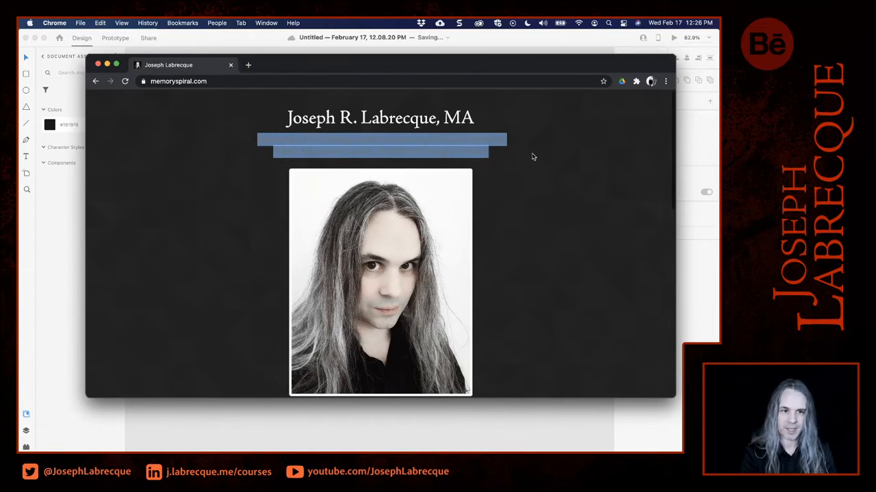
# Back in Adobe XD, paste the copied job titles into a new area text box about 834 px wide below the name heading.
pyautogui.click(42, 223)
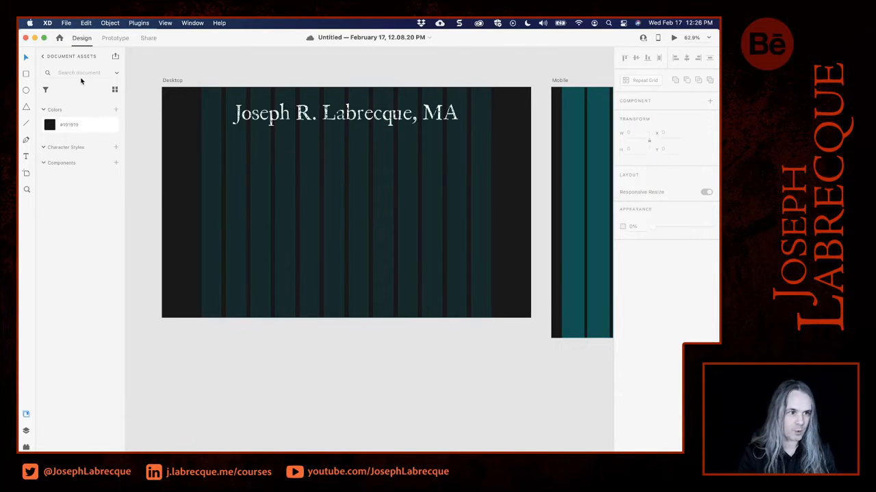
pyautogui.click(26, 158)
pyautogui.click(226, 133)
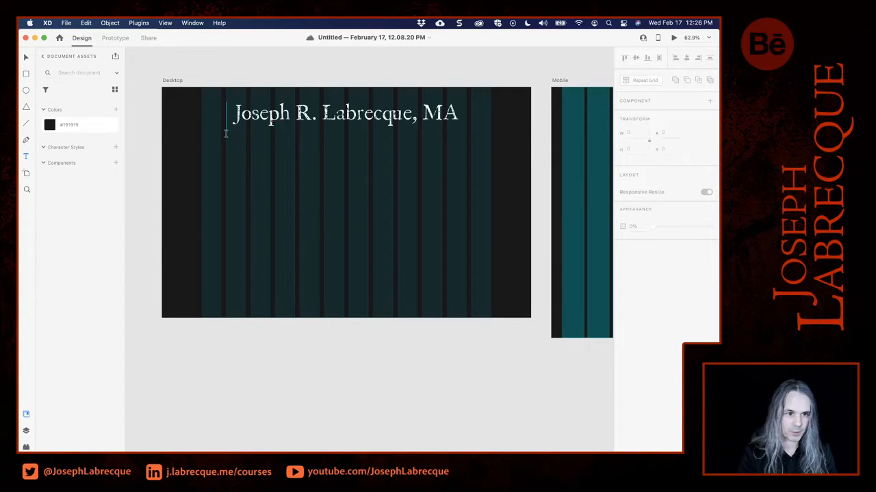
pyautogui.moveTo(226, 135); pyautogui.dragTo(466, 165)
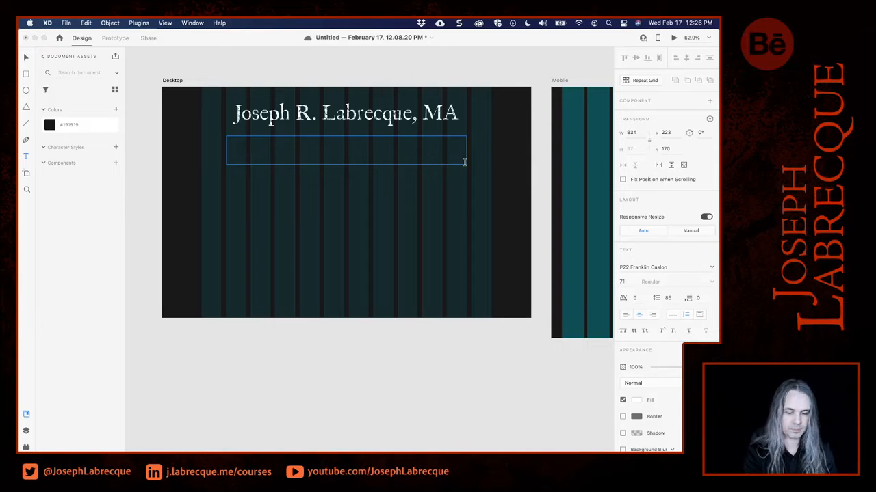
pyautogui.press('super+v')
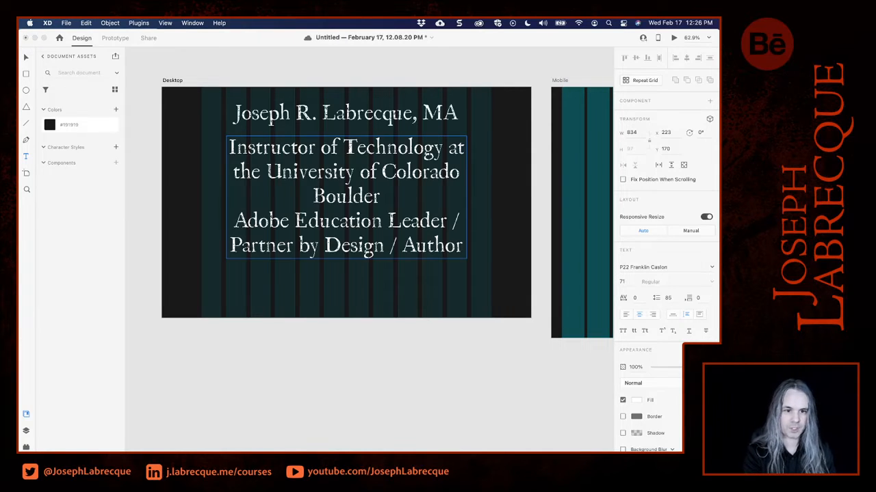
# Reduce the font size of all the job title text below the name heading to 32.
pyautogui.press('super+a')
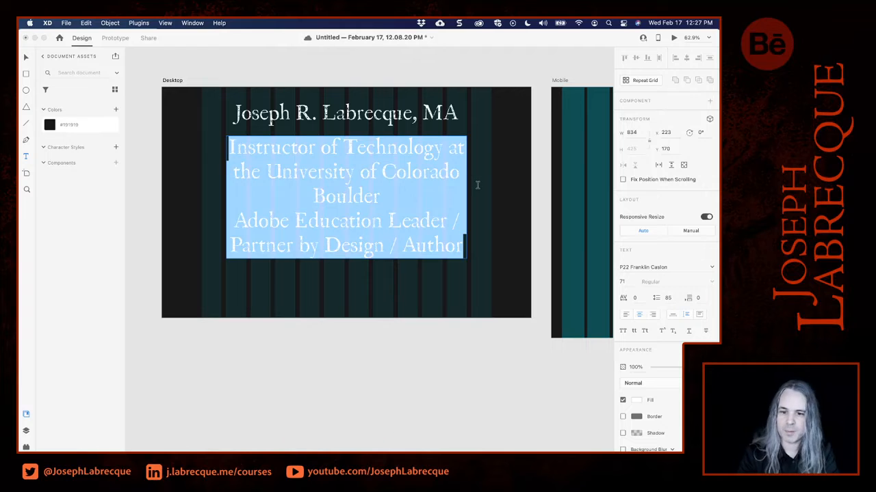
pyautogui.click(628, 282)
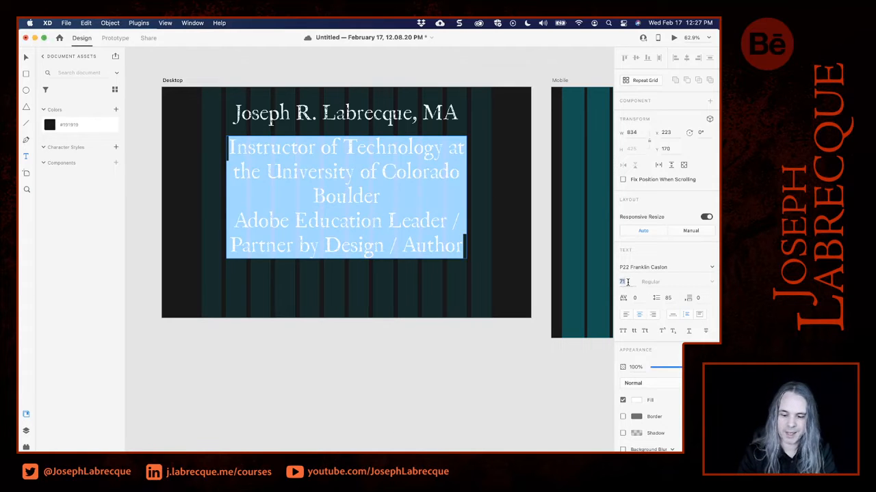
pyautogui.press('Down')
pyautogui.press('Down')
pyautogui.press('Down')
pyautogui.press('Down')
pyautogui.press('Down')
pyautogui.press('Down')
pyautogui.press('Down')
pyautogui.press('Down')
pyautogui.press('Down')
pyautogui.press('Down')
pyautogui.press('Down')
pyautogui.press('Down')
pyautogui.press('Down')
pyautogui.press('Down')
pyautogui.press('Down')
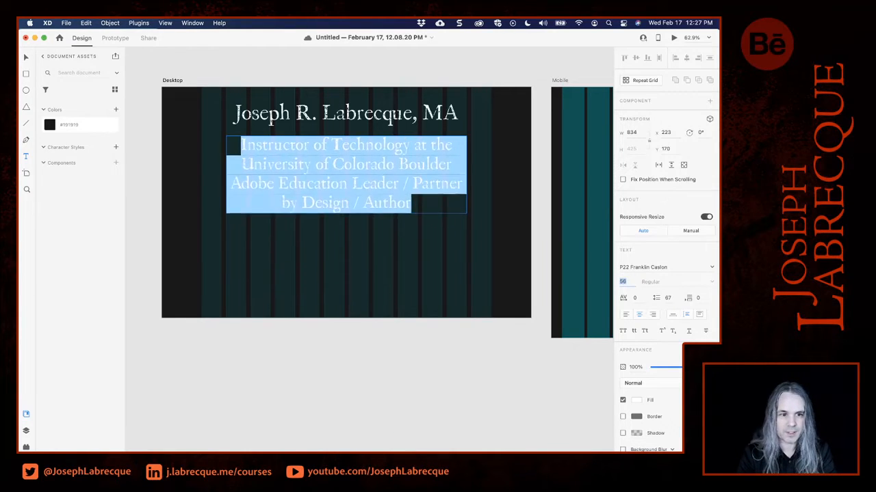
pyautogui.press('Down')
pyautogui.press('Down')
pyautogui.press('Down')
pyautogui.press('Down')
pyautogui.press('Down')
pyautogui.press('Down')
pyautogui.press('Down')
pyautogui.press('Down')
pyautogui.press('Down')
pyautogui.press('Down')
pyautogui.press('Down')
pyautogui.press('Down')
pyautogui.press('Down')
pyautogui.press('Down')
pyautogui.press('Down')
pyautogui.press('Down')
pyautogui.press('Down')
pyautogui.press('Down')
pyautogui.press('Down')
pyautogui.press('Down')
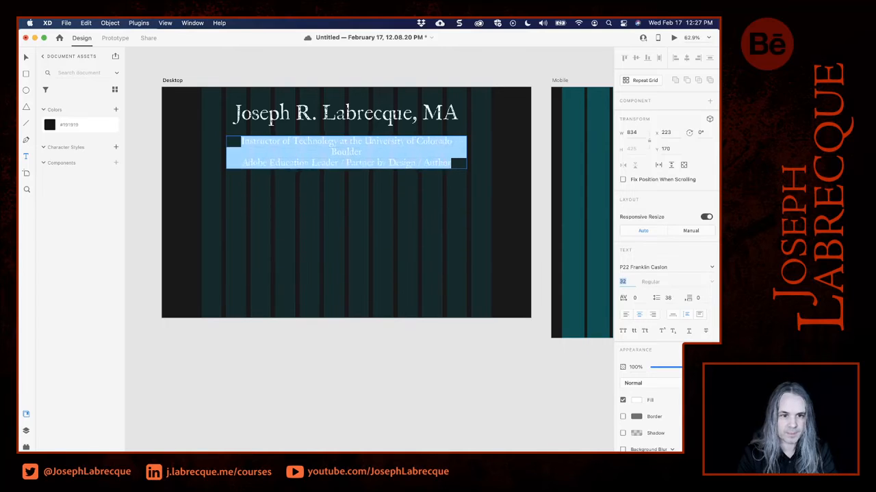
# Set the font size of the job title text below the name heading to 26.
pyautogui.press('Down')
pyautogui.press('Down')
pyautogui.press('Down')
pyautogui.press('Down')
pyautogui.press('Down')
pyautogui.press('Down')
pyautogui.press('Down')
pyautogui.press('Down')
pyautogui.press('Down')
pyautogui.press('Down')
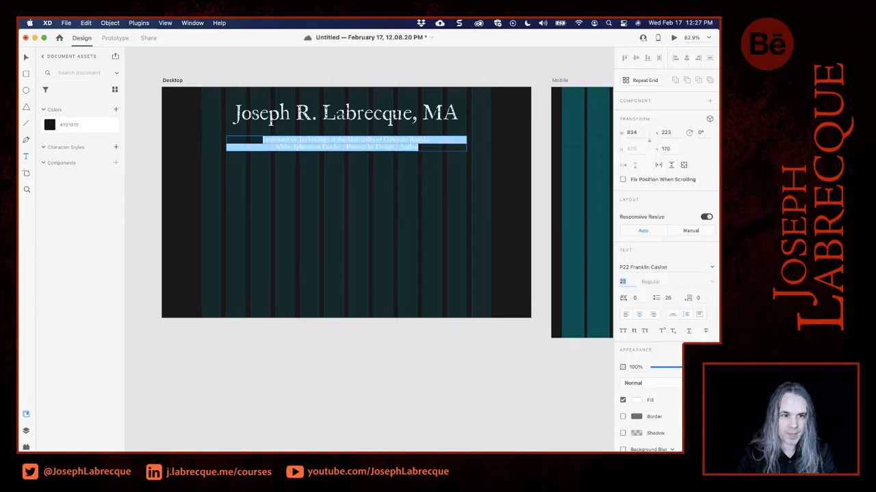
pyautogui.press('Up')
pyautogui.press('Up')
pyautogui.press('Up')
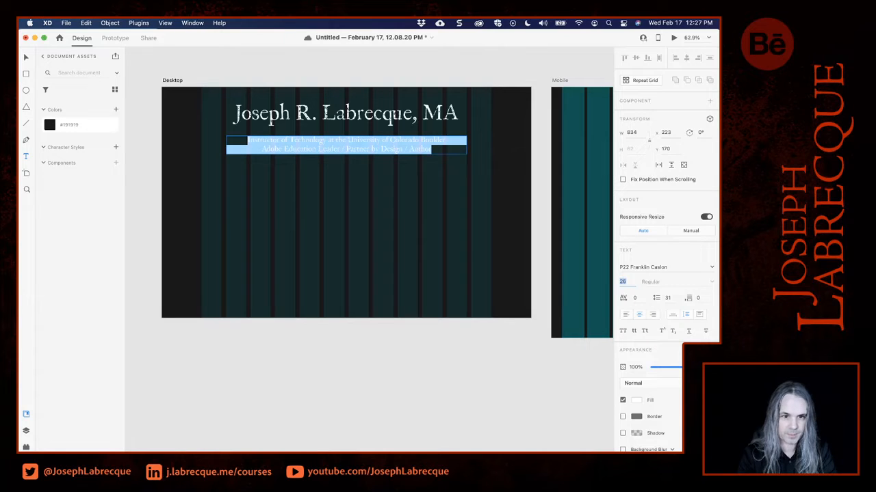
pyautogui.click(445, 147)
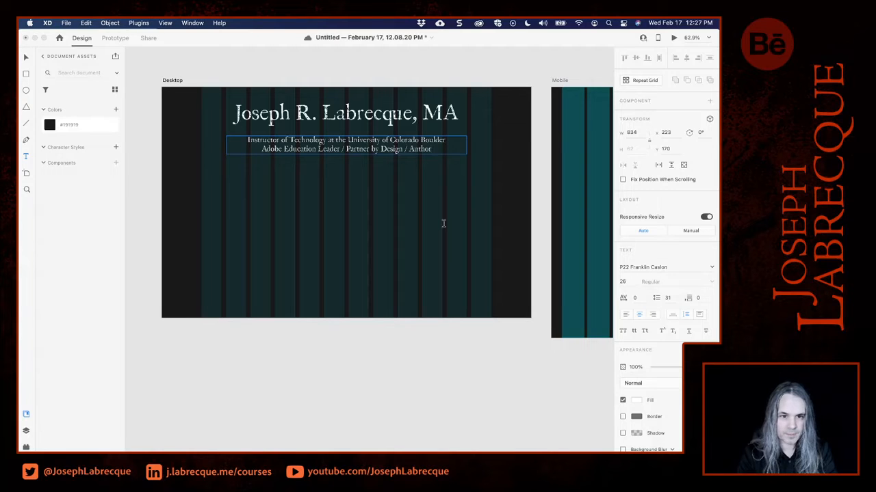
# Move the job title text box down to Y 185 on the Desktop artboard, keeping it horizontally centered.
pyautogui.click(26, 57)
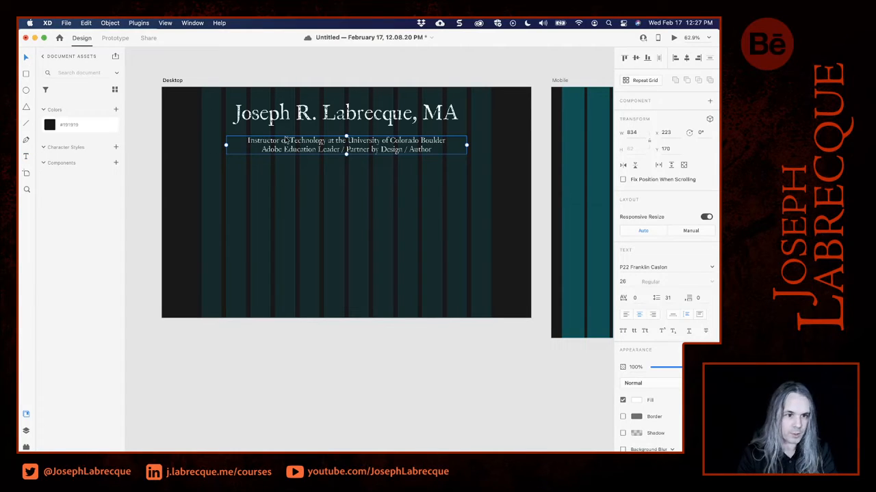
pyautogui.moveTo(352, 141); pyautogui.dragTo(354, 147)
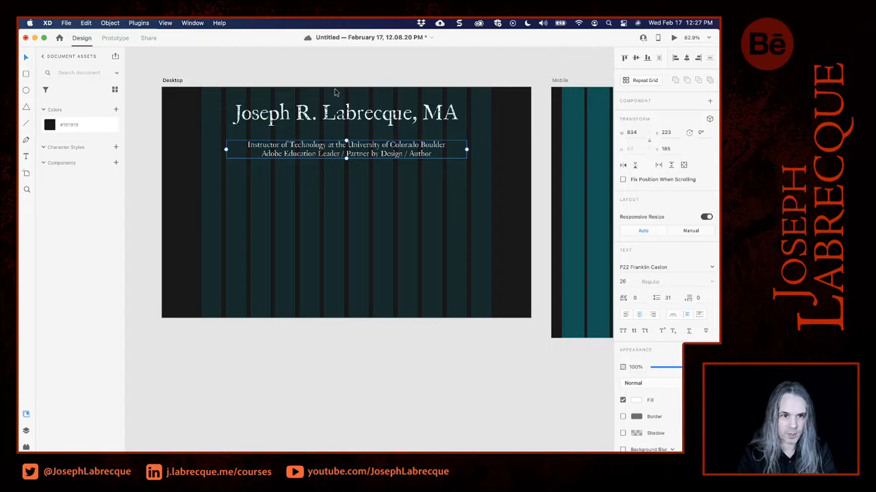
pyautogui.click(346, 113)
pyautogui.click(355, 154)
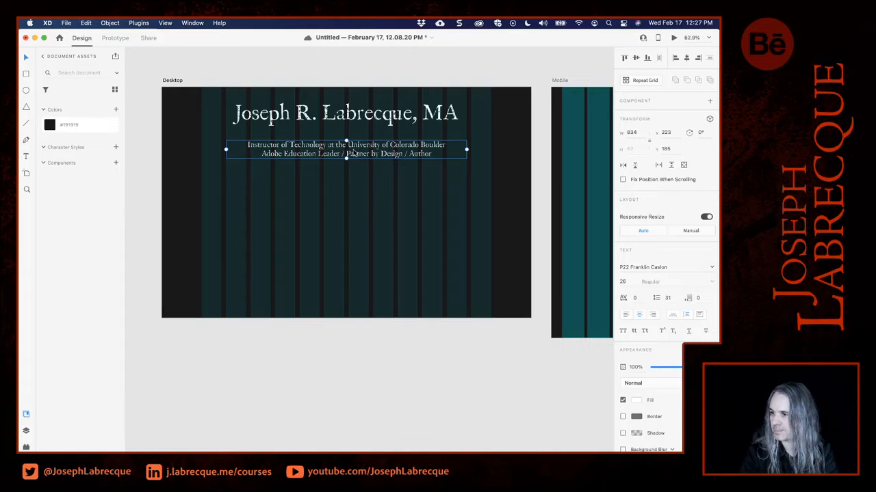
pyautogui.click(146, 239)
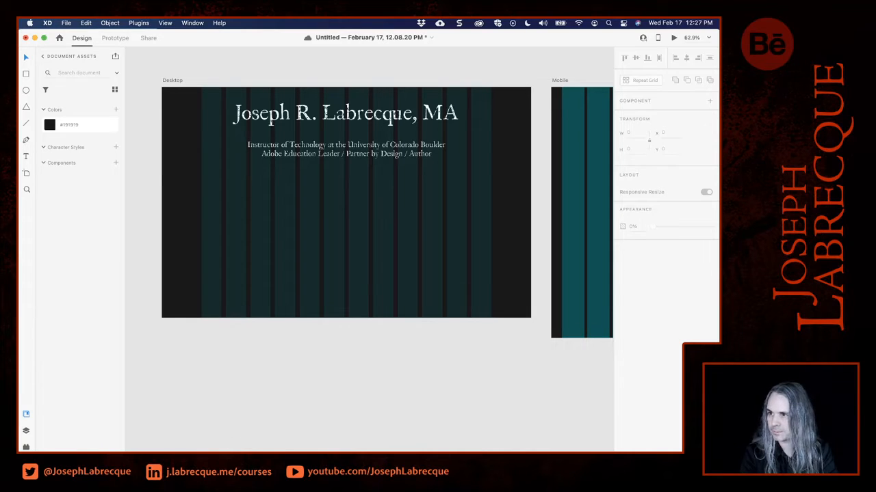
# Switch to Chrome and copy the three biography paragraphs below the portrait on memoryspiral.com.
pyautogui.press('super+Tab')
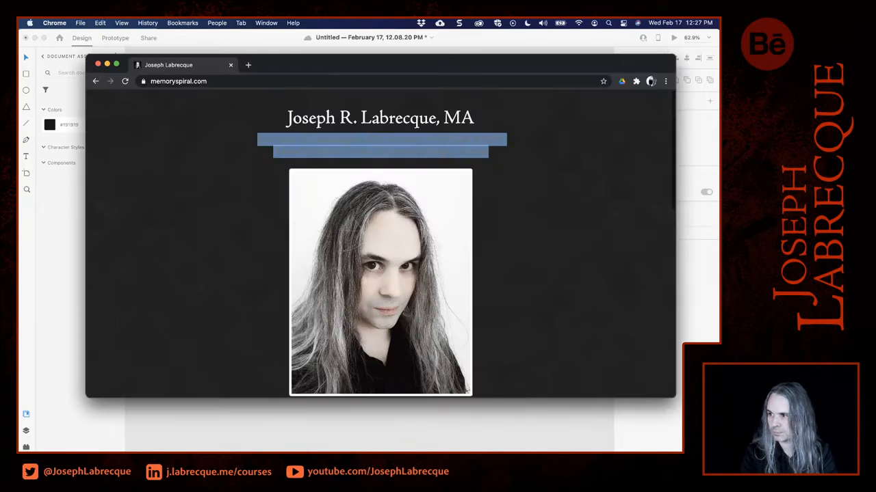
pyautogui.scroll(-5, 251, 241)
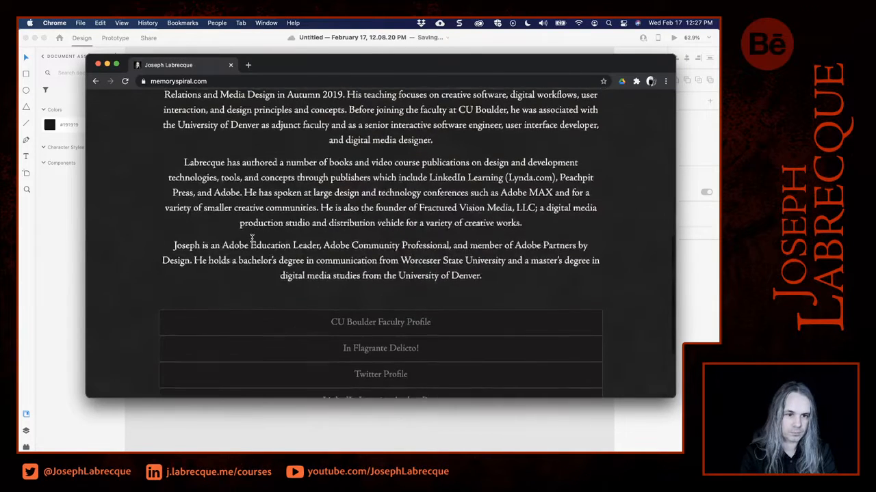
pyautogui.scroll(2, 251, 239)
pyautogui.scroll(1, 251, 238)
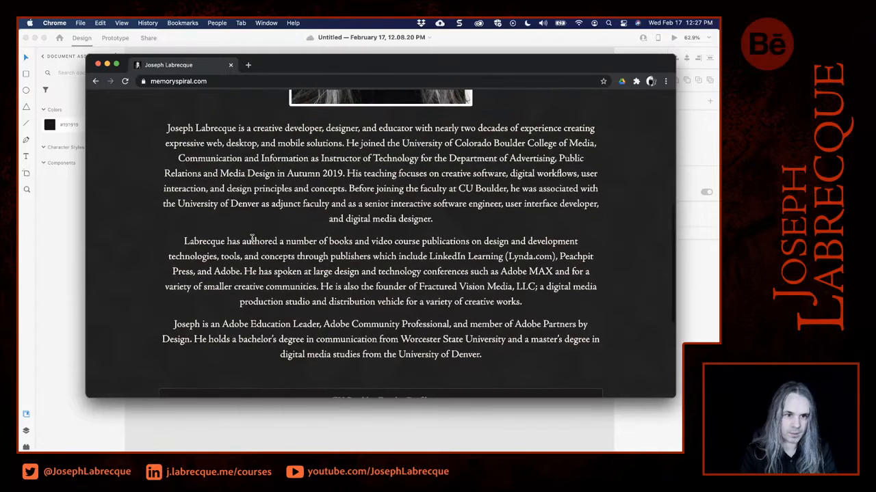
pyautogui.moveTo(166, 128); pyautogui.dragTo(515, 368)
pyautogui.press('super+c')
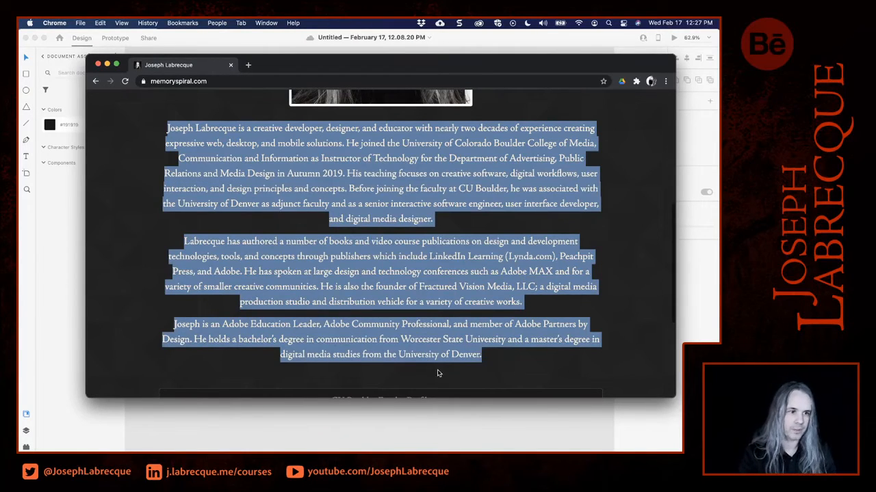
# Back in Adobe XD, draw a circle about 324 px in diameter, horizontally centered below the job titles on the Desktop artboard.
pyautogui.click(44, 368)
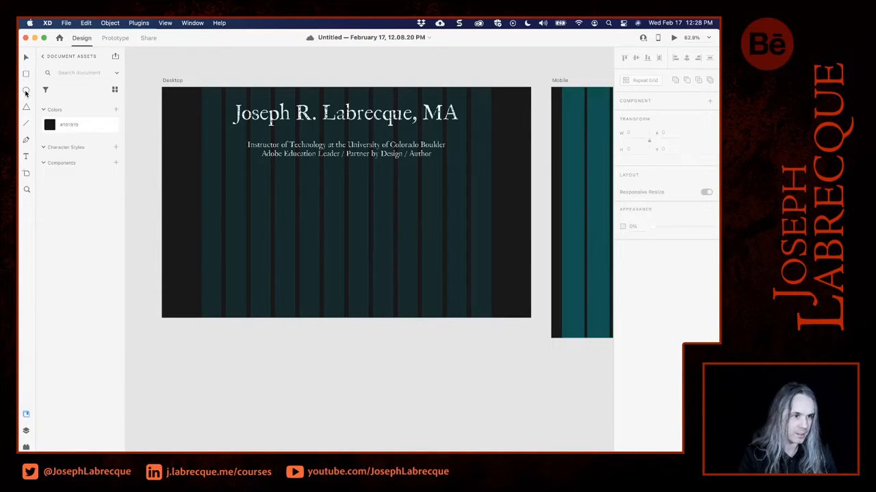
pyautogui.click(26, 91)
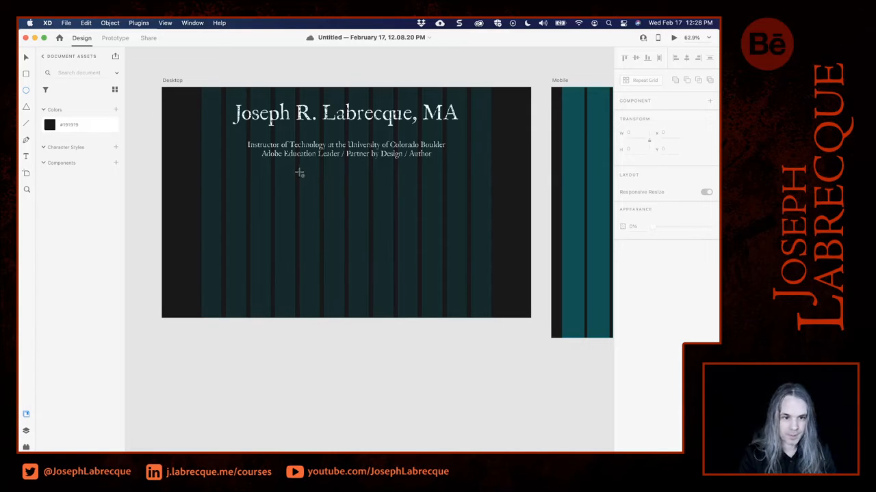
pyautogui.moveTo(299, 173); pyautogui.dragTo(463, 268)
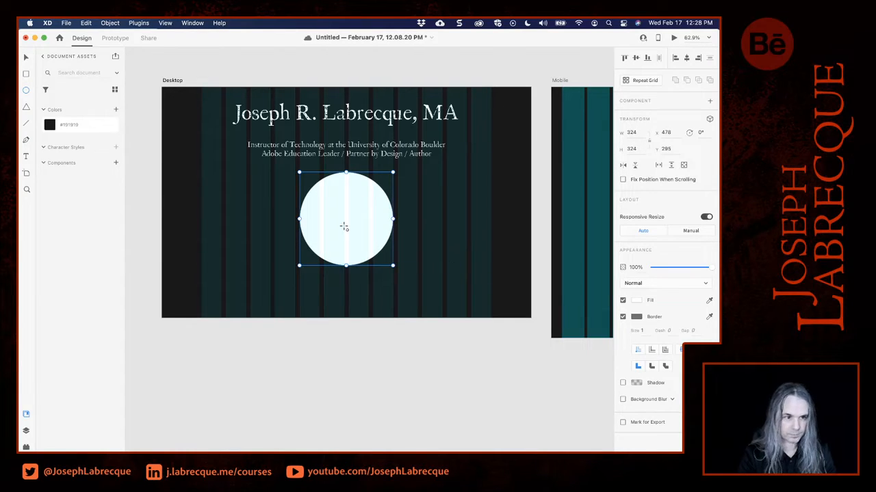
# Give the circle a black border with a size of 11.
pyautogui.click(622, 316)
pyautogui.click(636, 316)
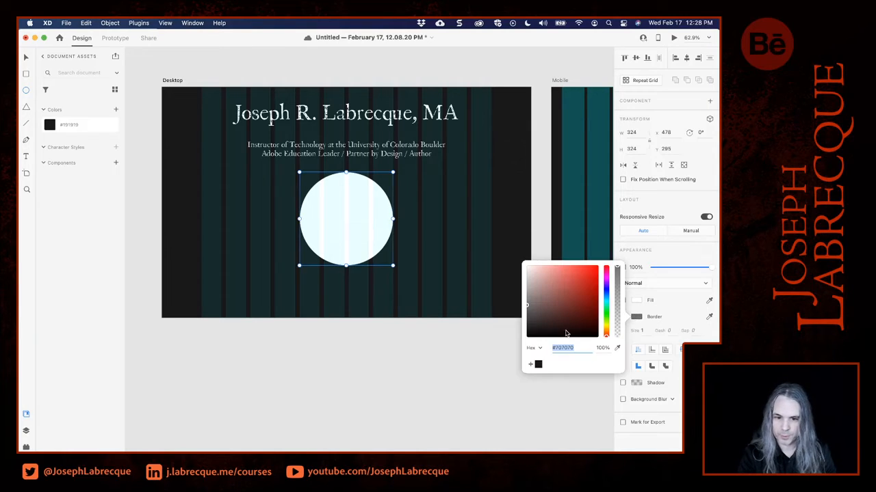
pyautogui.click(566, 333)
pyautogui.click(643, 330)
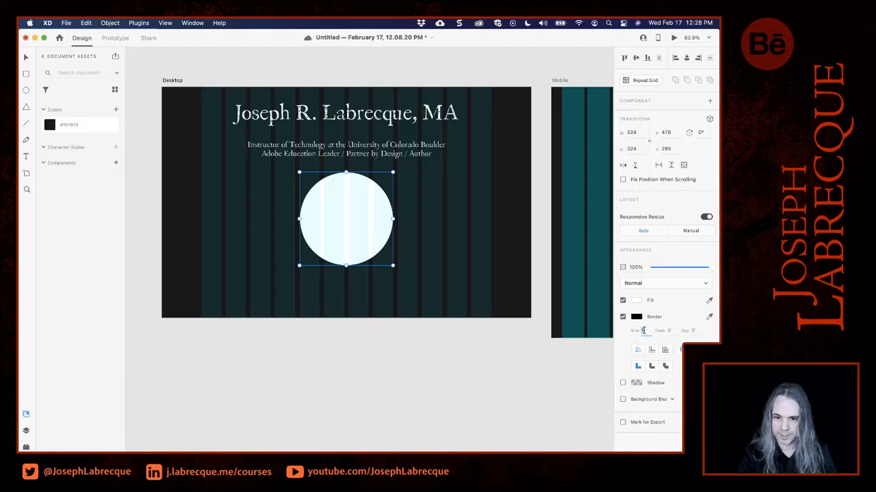
pyautogui.press('Up')
pyautogui.press('Up')
pyautogui.press('Up')
pyautogui.press('Up')
pyautogui.press('Up')
pyautogui.press('Up')
pyautogui.press('Up')
pyautogui.press('Up')
pyautogui.press('Up')
pyautogui.press('Up')
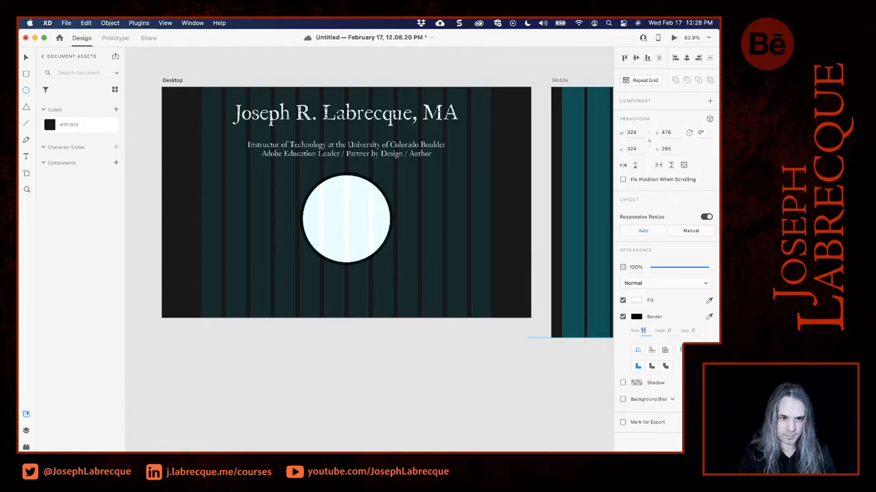
# Change the circle's fill to the solid dark gray #505050.
pyautogui.click(637, 301)
pyautogui.moveTo(570, 308); pyautogui.dragTo(522, 305)
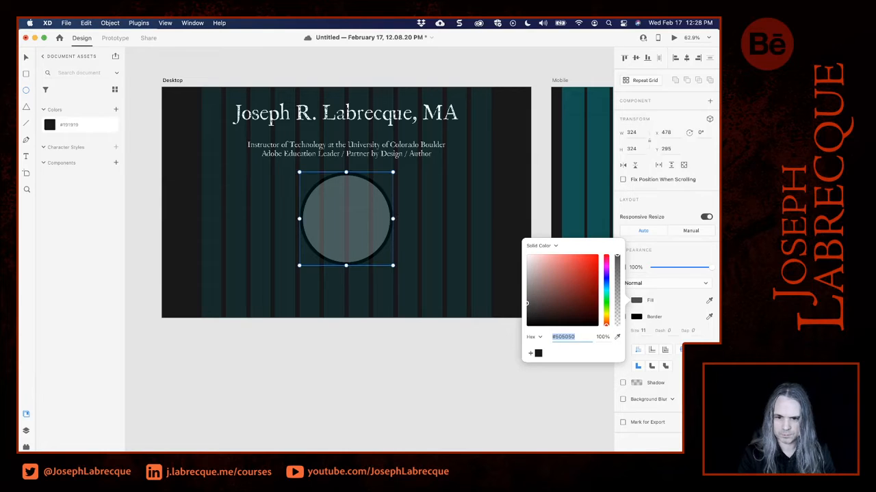
pyautogui.press('Escape')
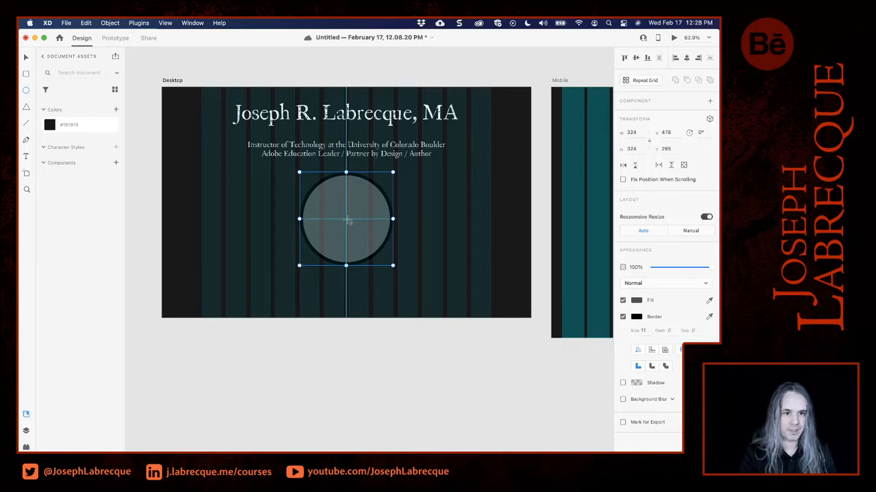
# Extend the Desktop artboard downward to a height of about 1813 px.
pyautogui.click(172, 81)
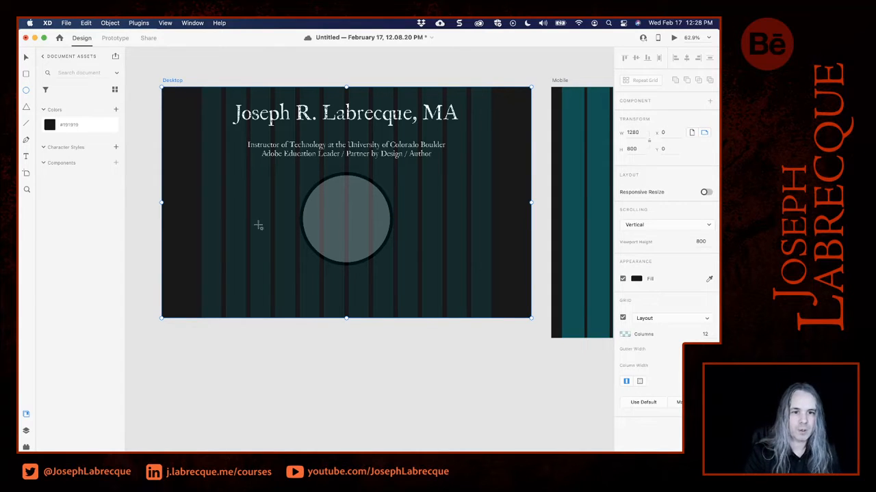
pyautogui.scroll(-2, 498, 389)
pyautogui.scroll(-5, 498, 388)
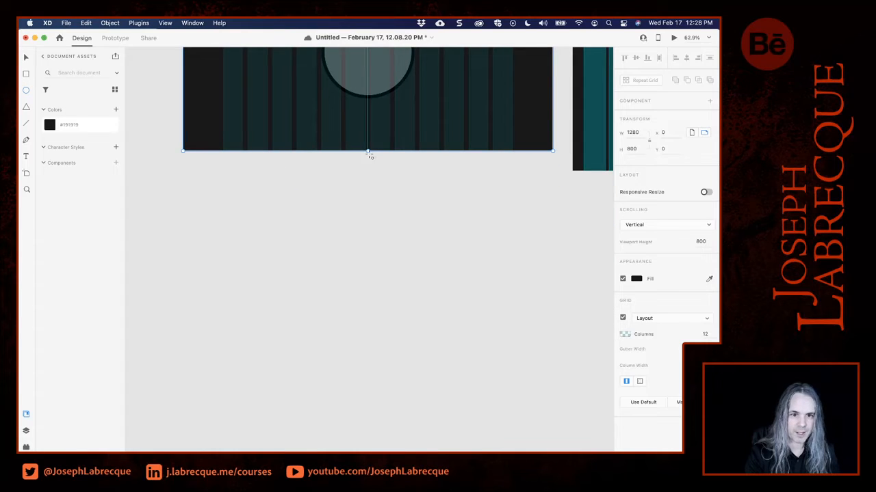
pyautogui.moveTo(368, 151); pyautogui.dragTo(361, 445)
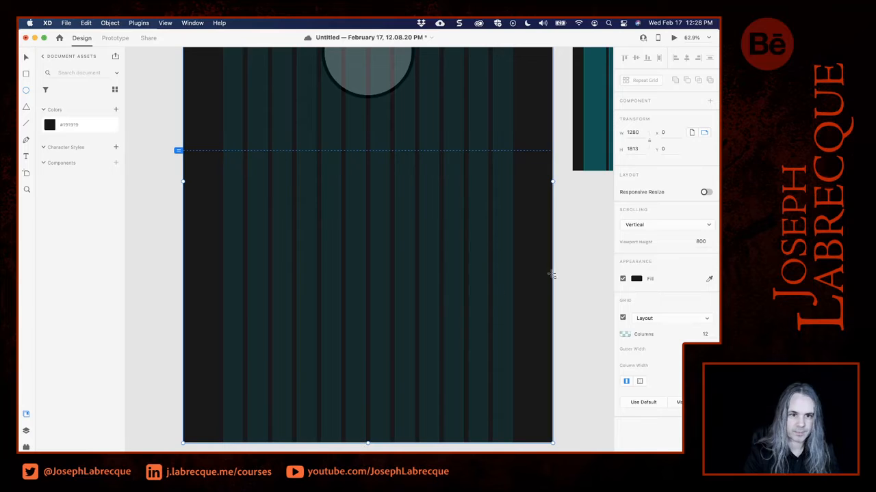
pyautogui.scroll(5, 554, 273)
pyautogui.scroll(-2, 555, 274)
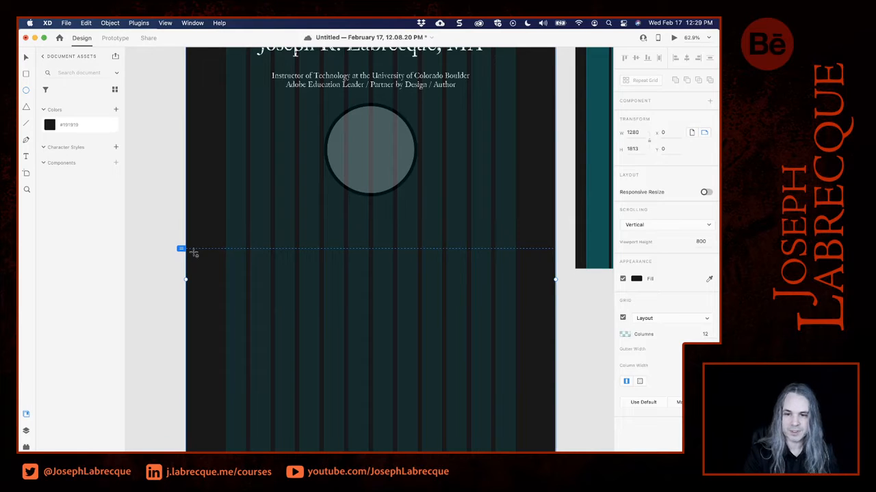
pyautogui.scroll(5, 299, 134)
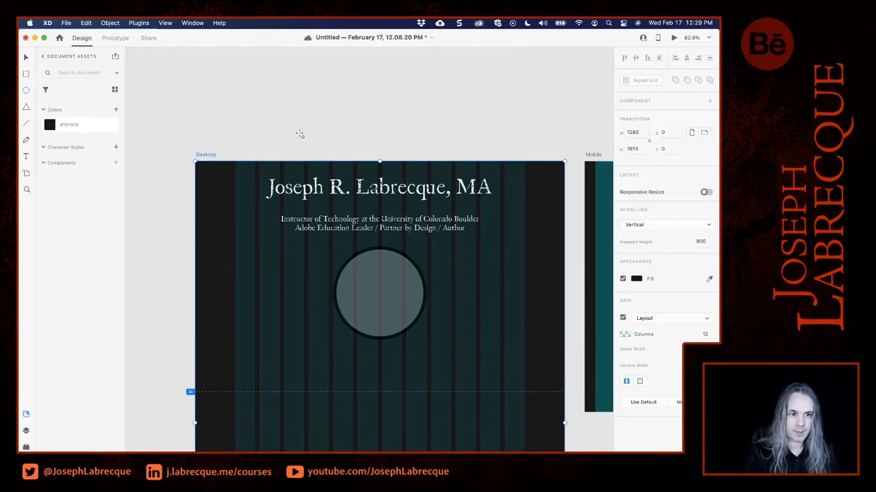
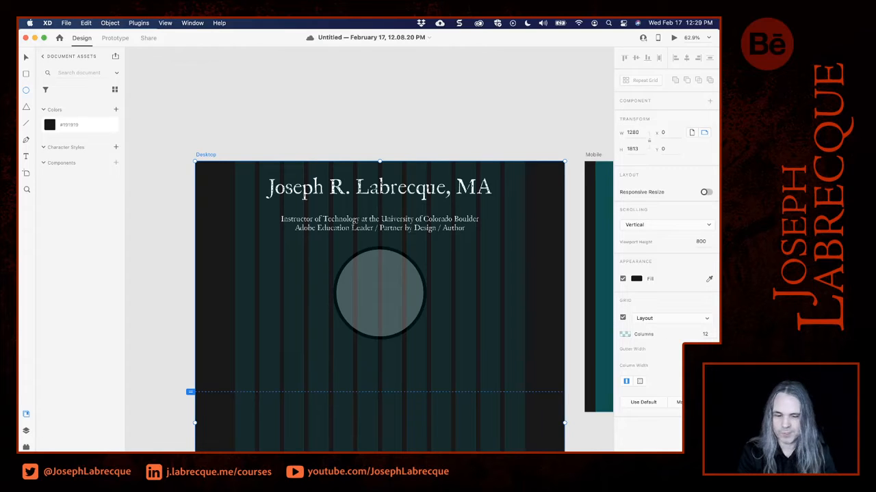
# Switch to Chrome, copy the selected biography paragraphs on memoryspiral.com again, and return to Adobe XD.
pyautogui.scroll(-5, 396, 282)
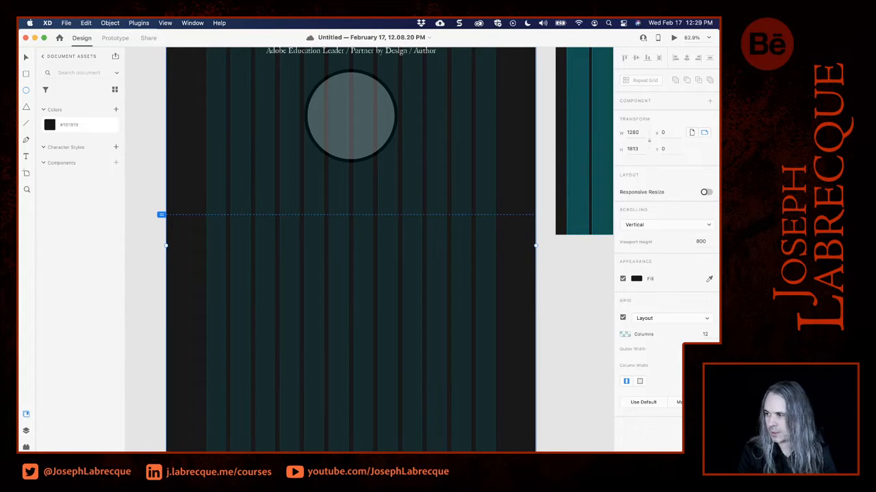
pyautogui.press('super+Tab')
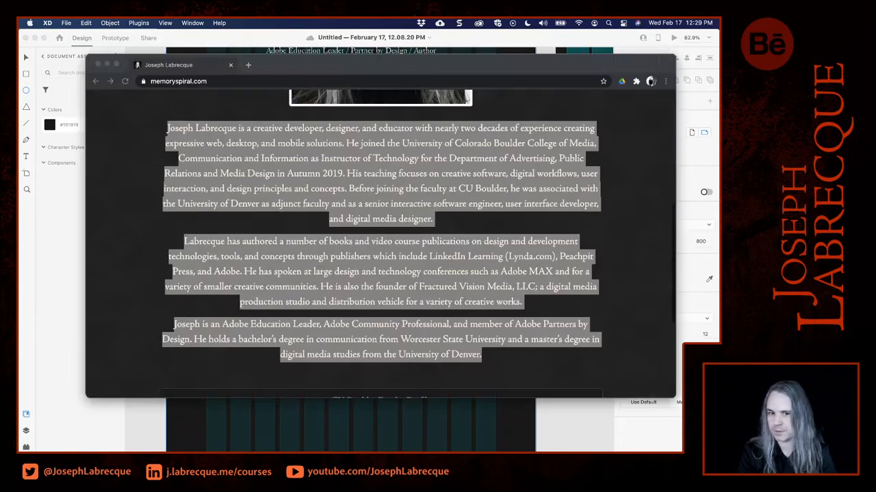
pyautogui.rightClick(448, 304)
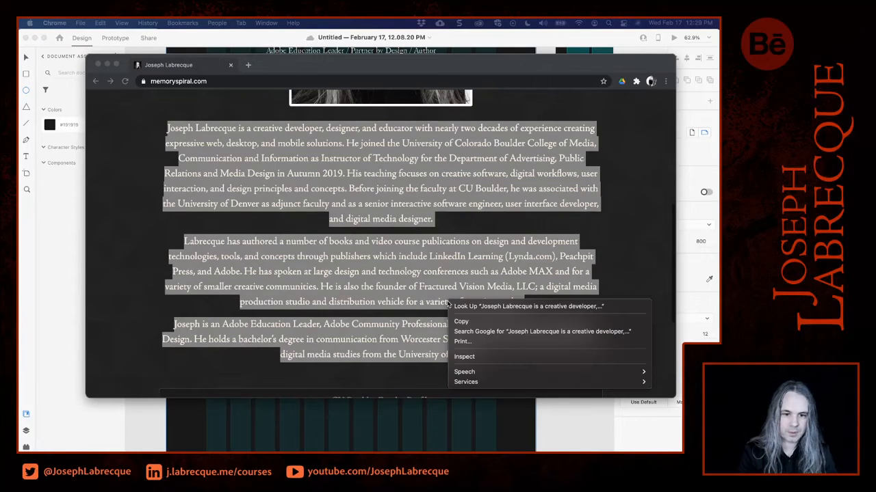
pyautogui.click(465, 322)
pyautogui.click(60, 336)
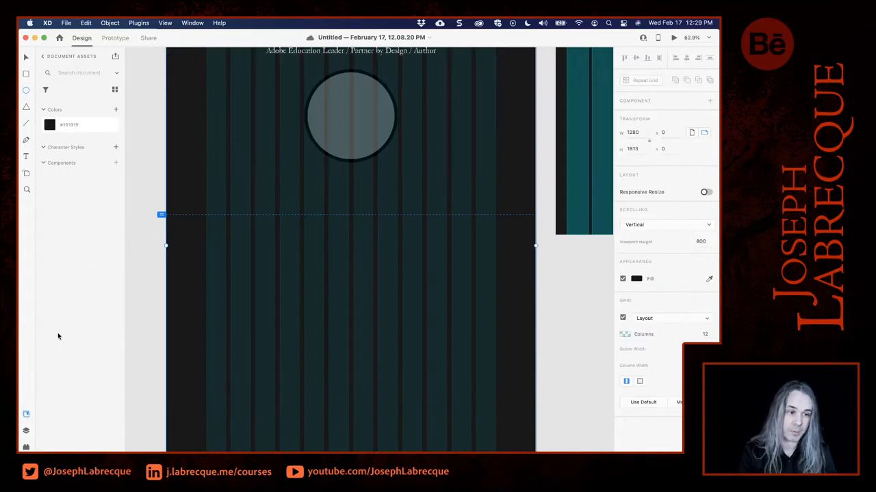
# Paste the biography into a new area text box about 1004 px wide at Y 700 below the circle, removing the trailing blank line.
pyautogui.click(27, 157)
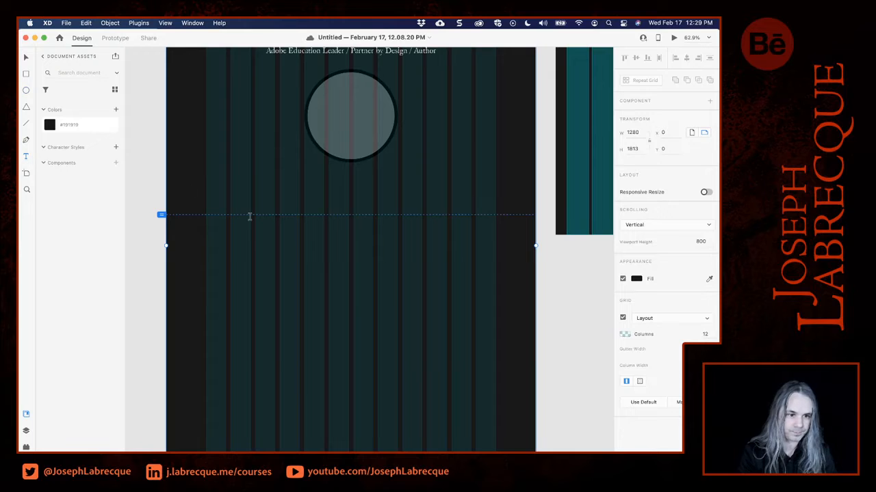
pyautogui.scroll(3, 260, 236)
pyautogui.scroll(-4, 259, 237)
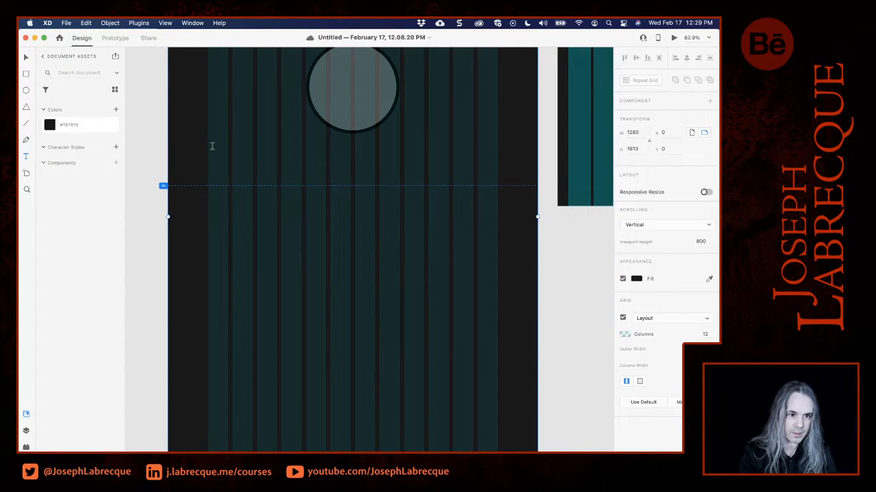
pyautogui.click(258, 178)
pyautogui.moveTo(207, 158); pyautogui.dragTo(497, 335)
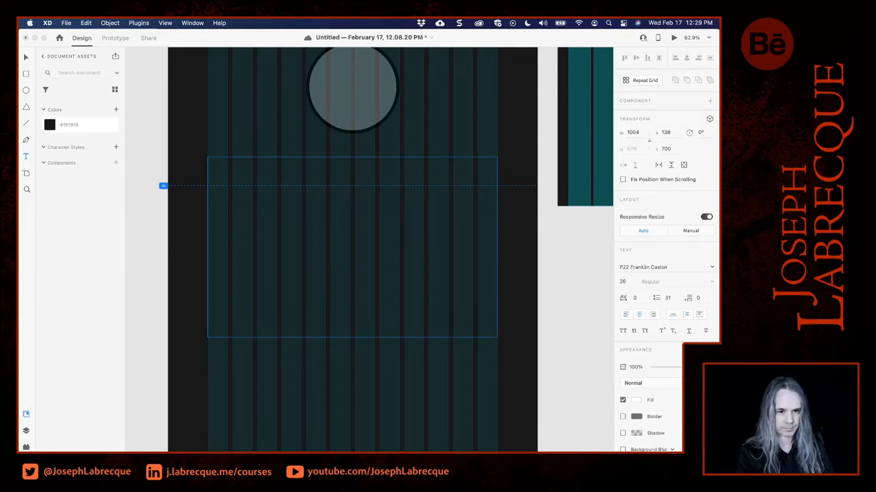
pyautogui.press('super+v')
pyautogui.press('BackSpace')
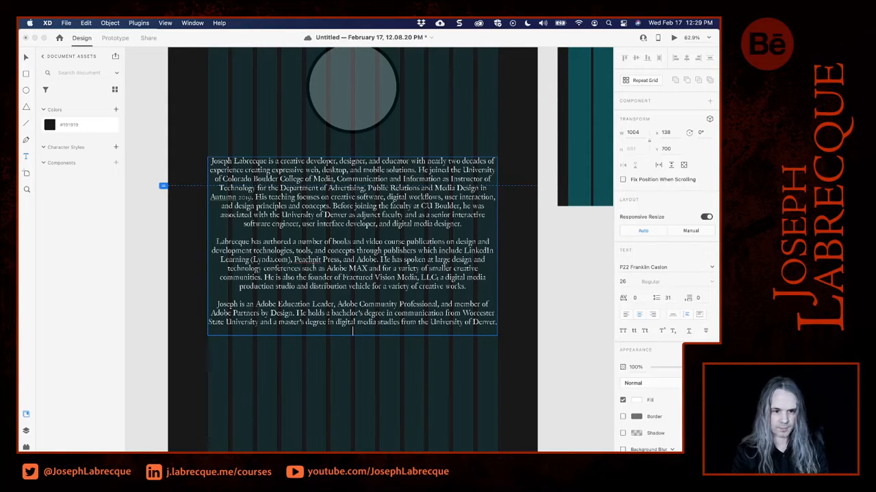
# Reduce the font size of all the biography text to 23.
pyautogui.press('super+a')
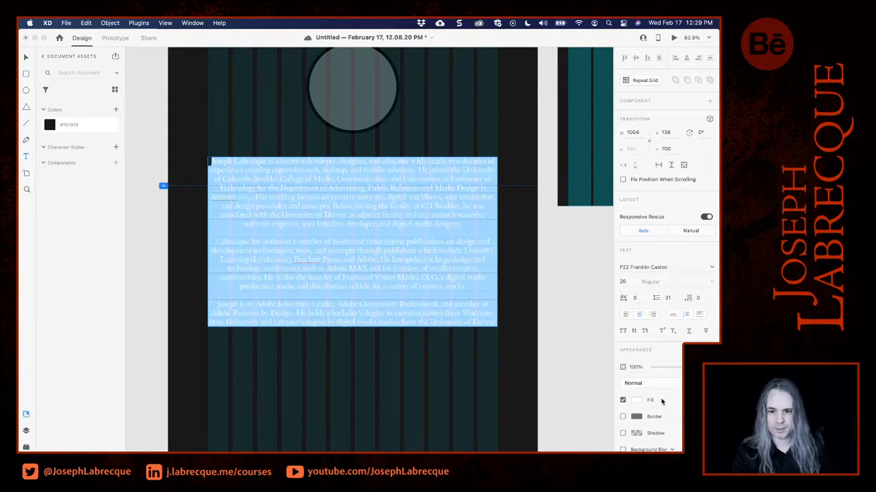
pyautogui.click(624, 283)
pyautogui.press('Down')
pyautogui.press('Down')
pyautogui.press('Down')
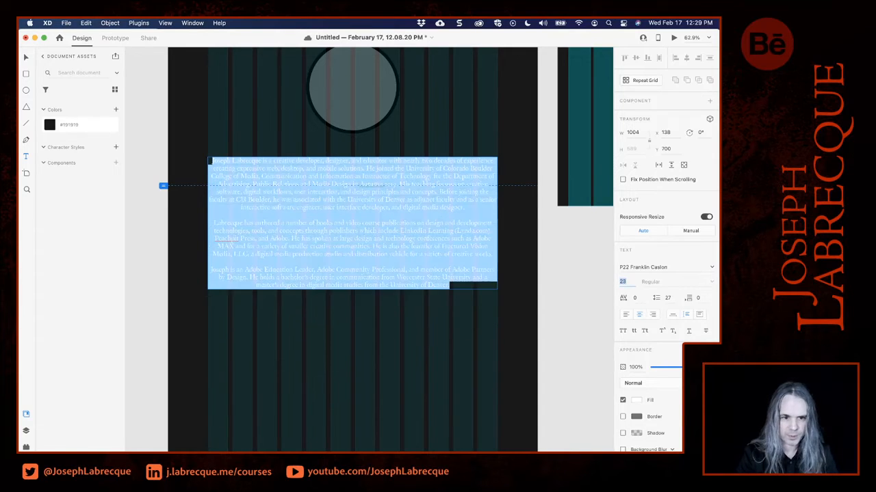
# Set the font size of the biography text to 22 and select its text box as an object.
pyautogui.press('Down')
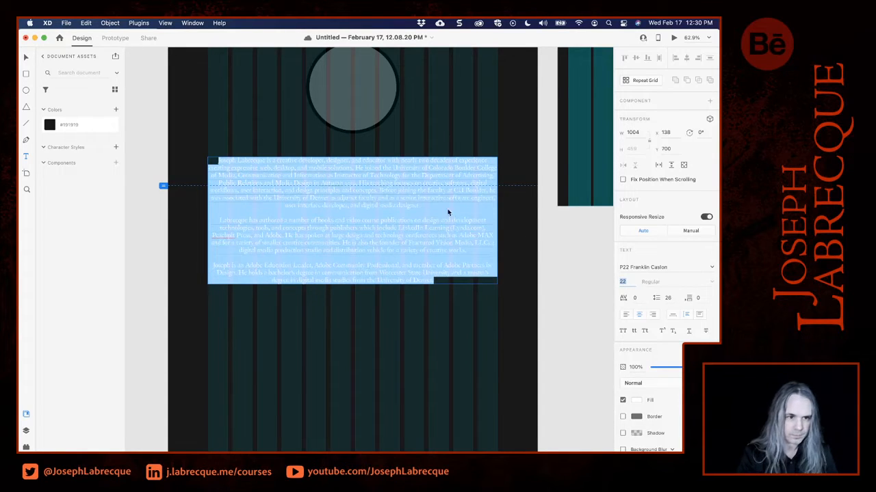
pyautogui.press('super+Tab')
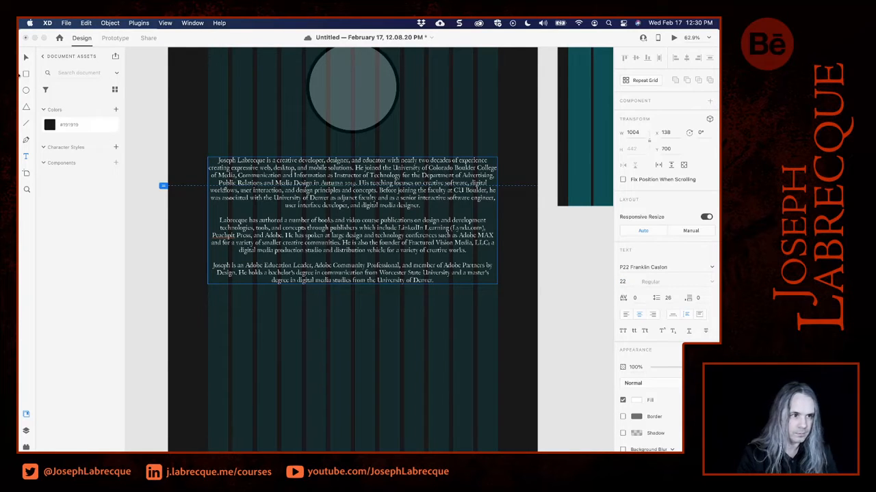
pyautogui.click(350, 212)
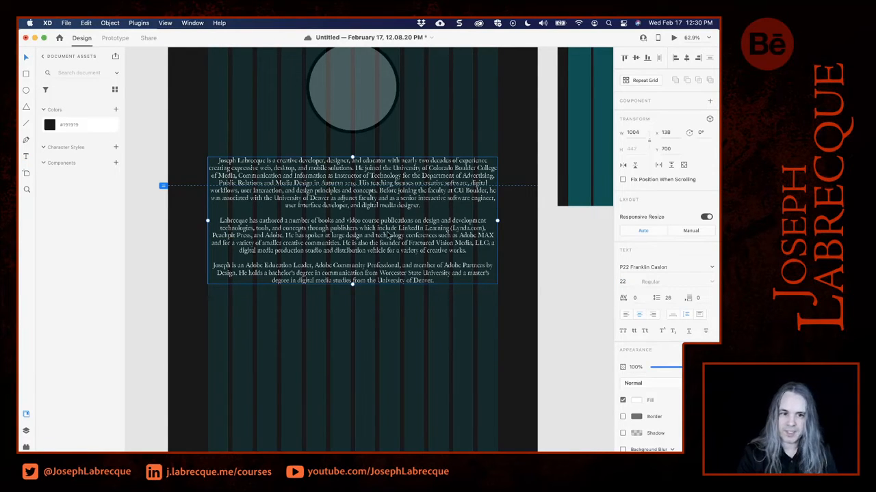
# Change the font of the biography text to Helvetica.
pyautogui.scroll(15, 387, 235)
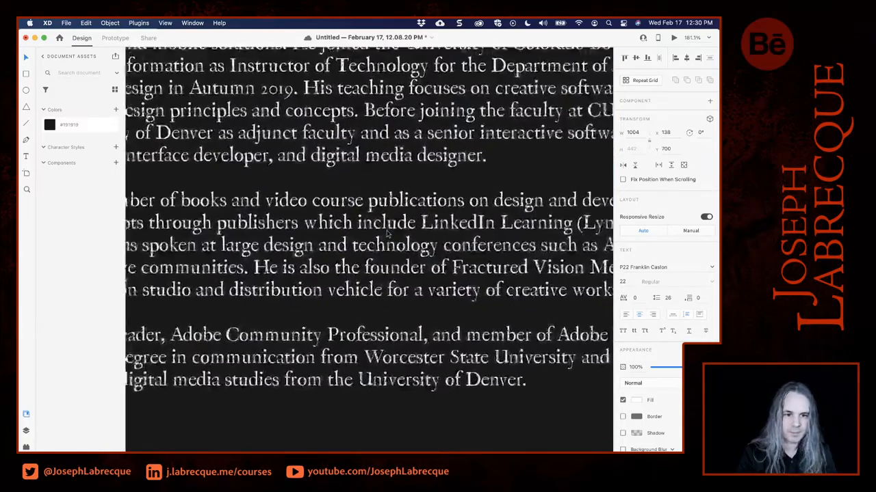
pyautogui.scroll(10, 387, 234)
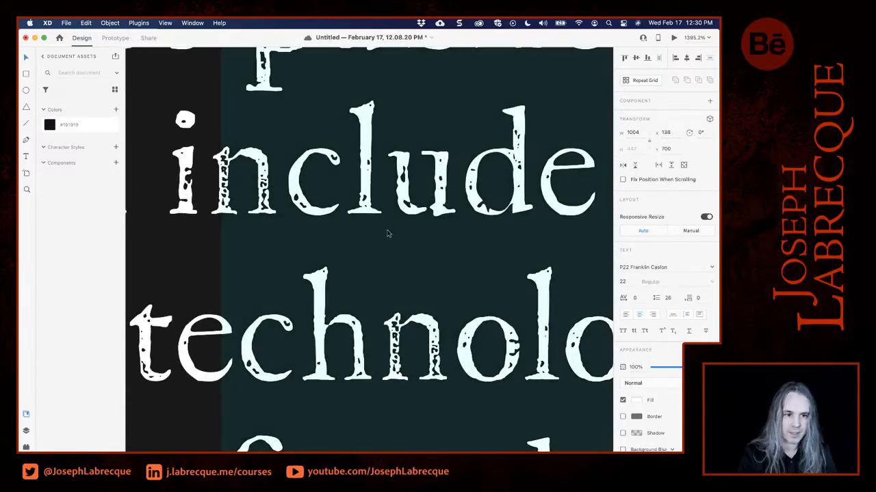
pyautogui.scroll(-20, 385, 238)
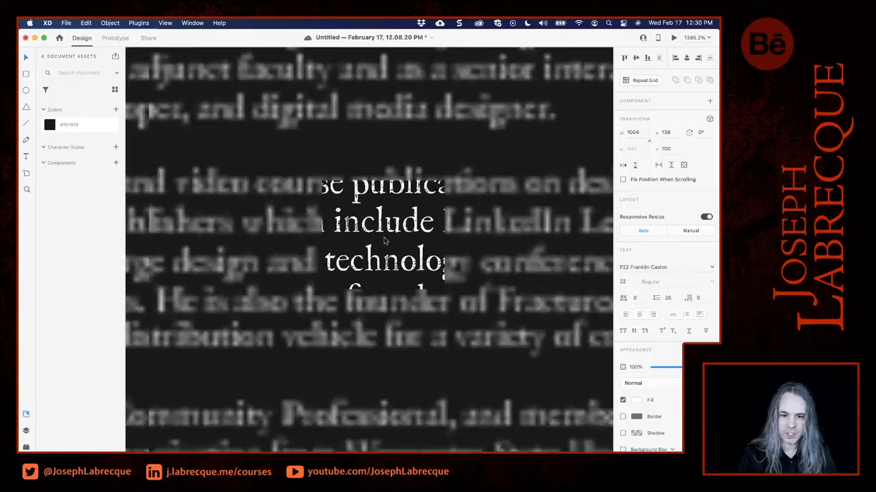
pyautogui.scroll(3, 384, 240)
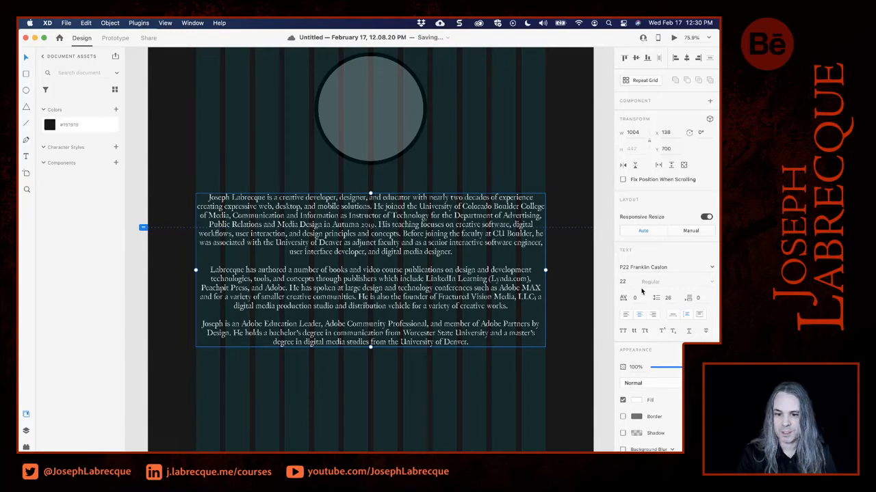
pyautogui.click(711, 269)
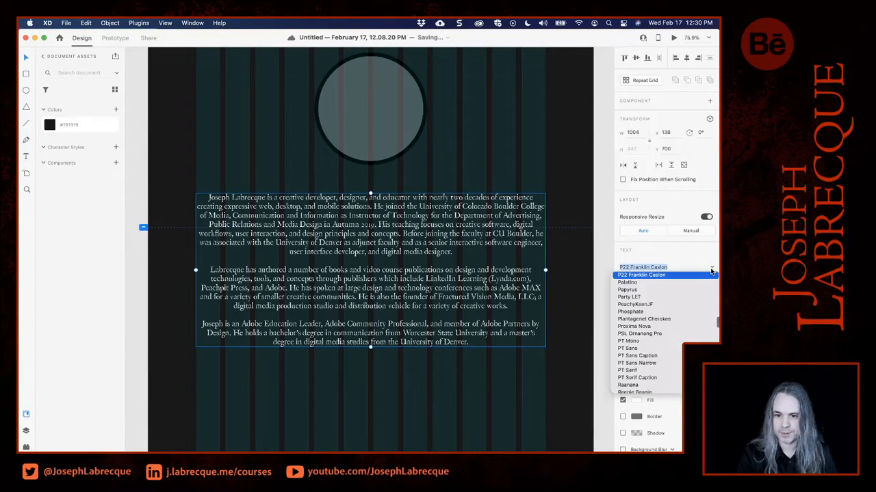
pyautogui.scroll(-2, 687, 315)
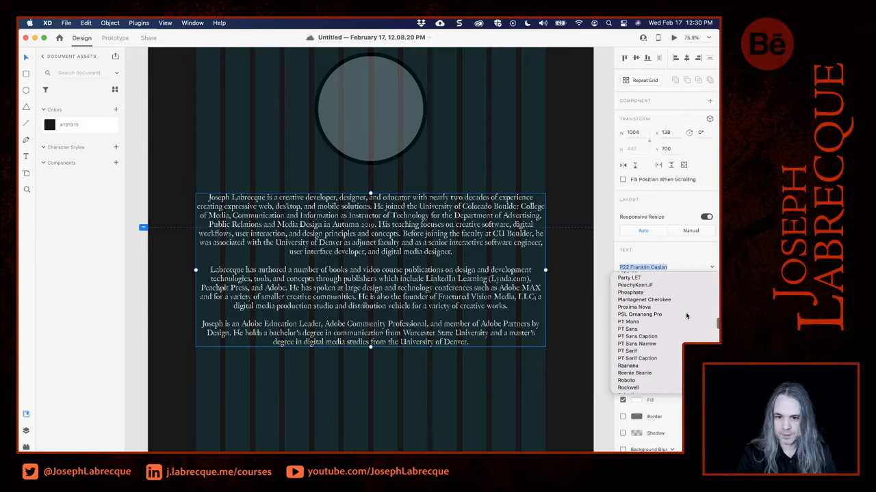
pyautogui.scroll(-8, 686, 315)
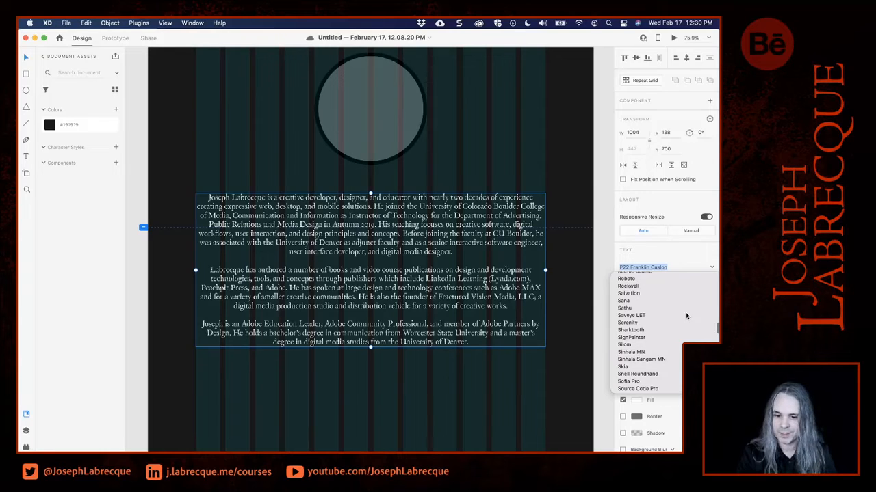
pyautogui.scroll(-5, 687, 316)
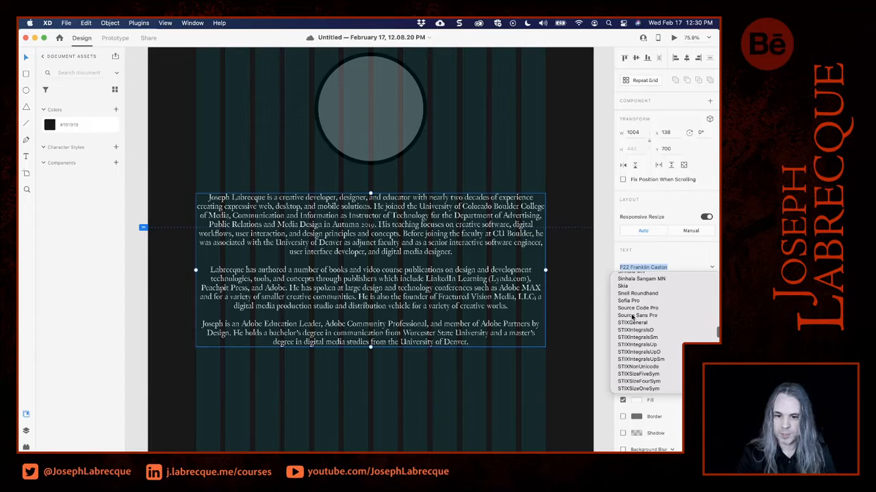
pyautogui.scroll(10, 687, 296)
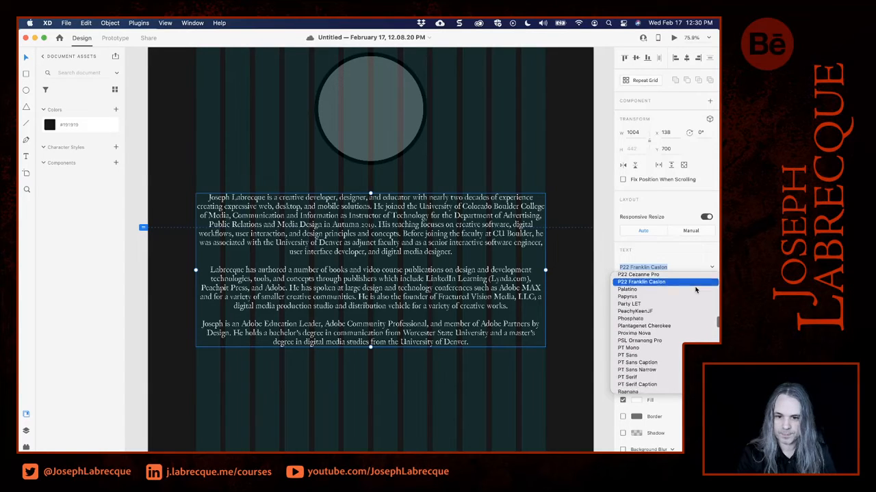
pyautogui.scroll(6, 684, 308)
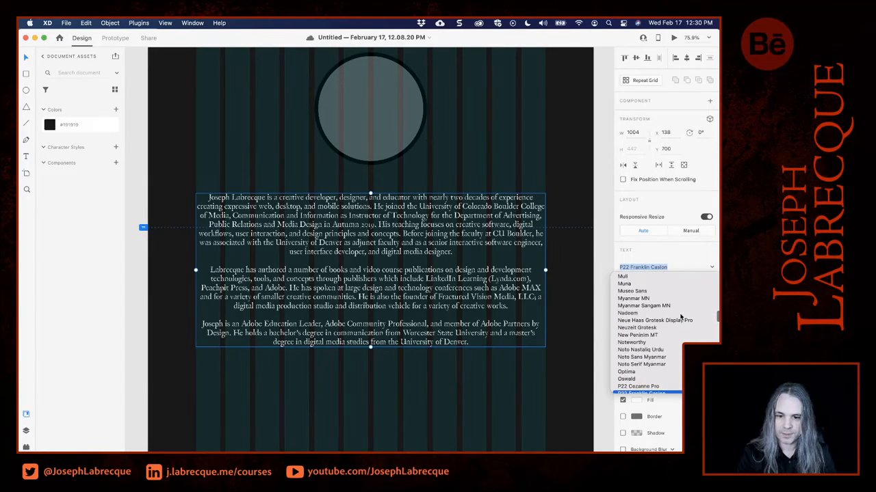
pyautogui.scroll(4, 680, 316)
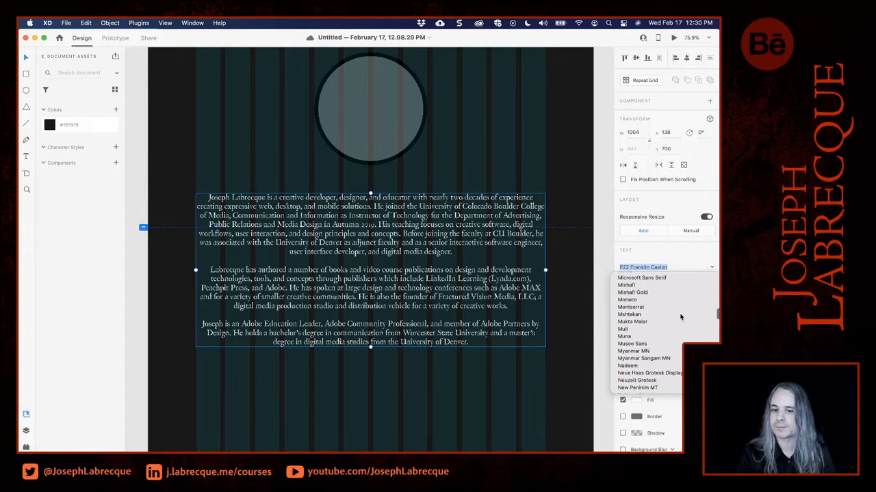
pyautogui.scroll(5, 680, 316)
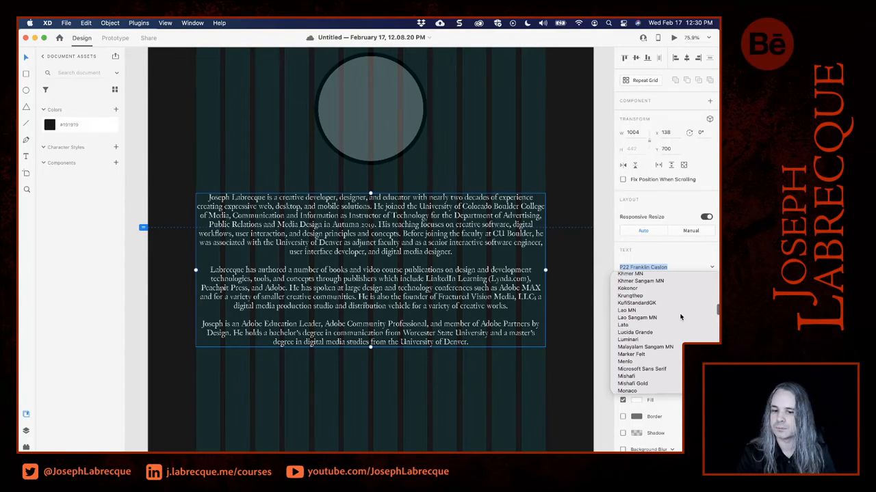
pyautogui.scroll(3, 680, 317)
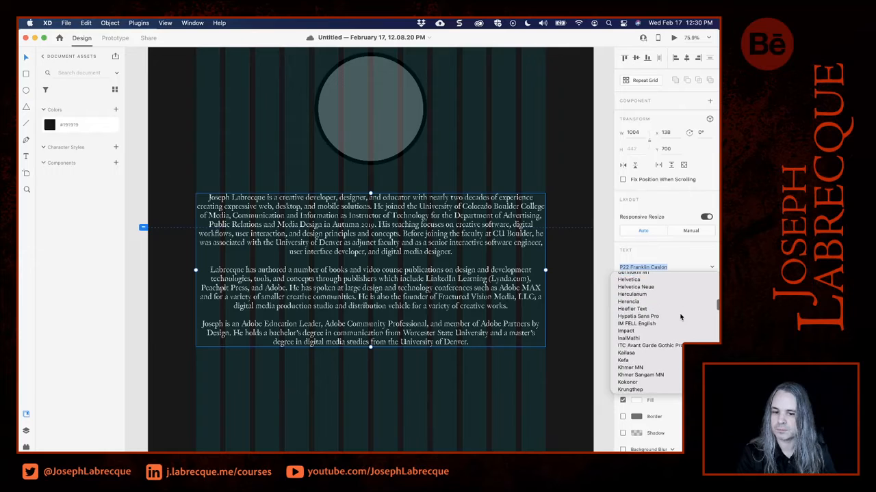
pyautogui.scroll(1, 681, 317)
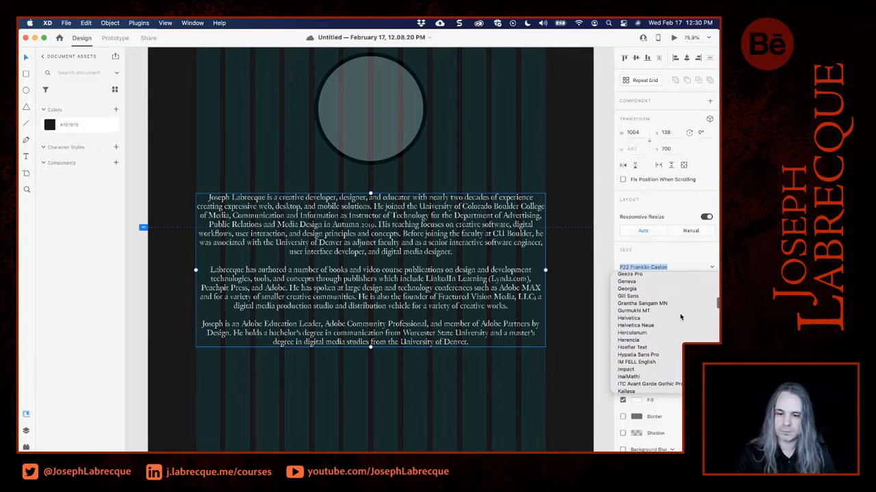
pyautogui.click(626, 319)
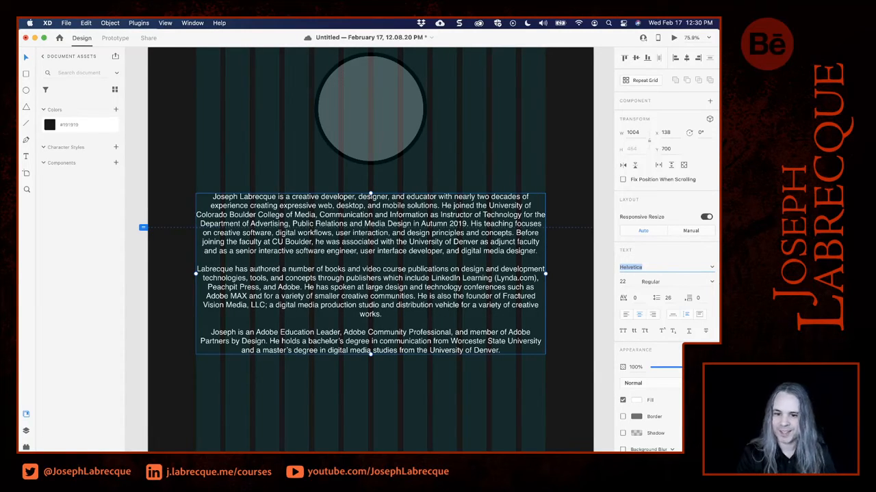
# Set the biography text's font to Fira Sans and deselect the text box.
pyautogui.click(713, 269)
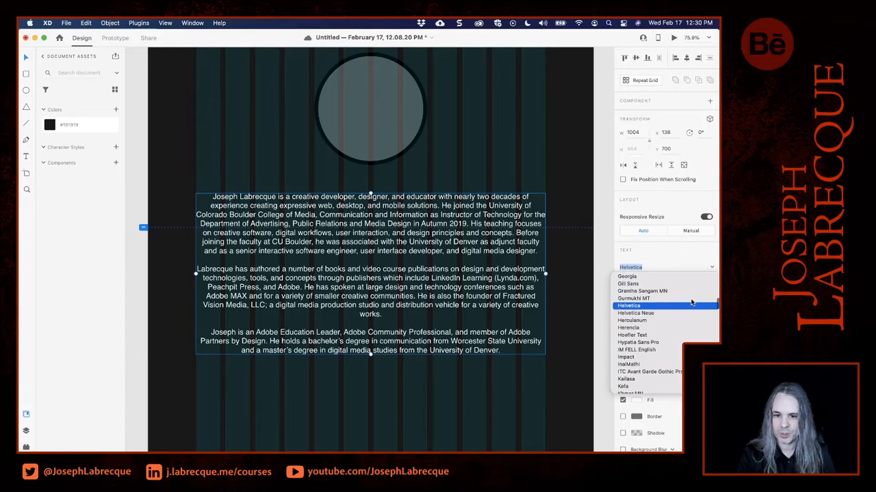
pyautogui.scroll(5, 691, 302)
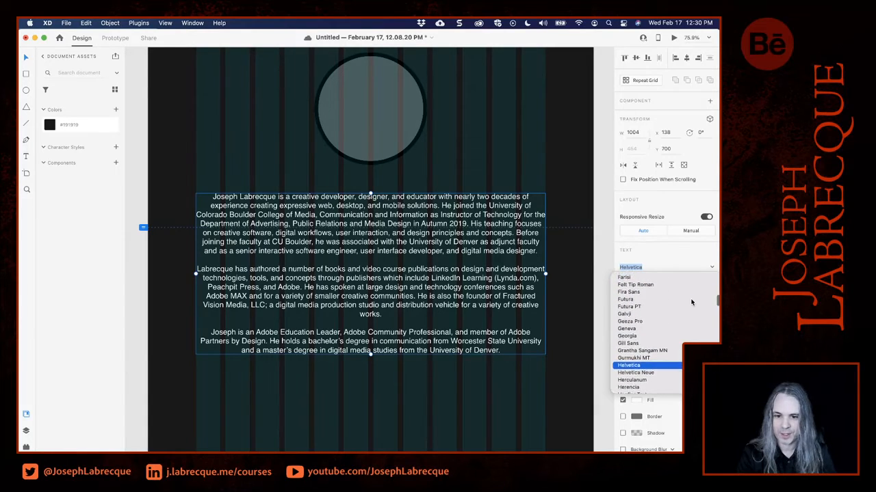
pyautogui.scroll(3, 691, 302)
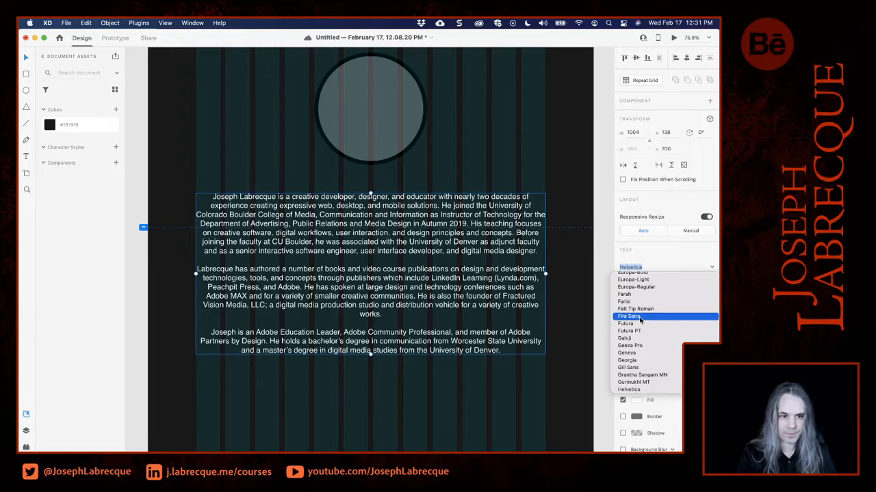
pyautogui.click(638, 317)
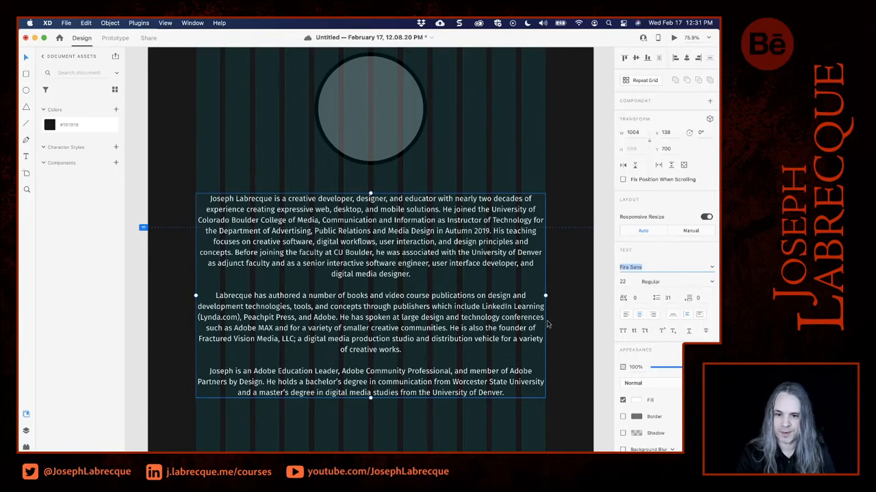
pyautogui.click(136, 359)
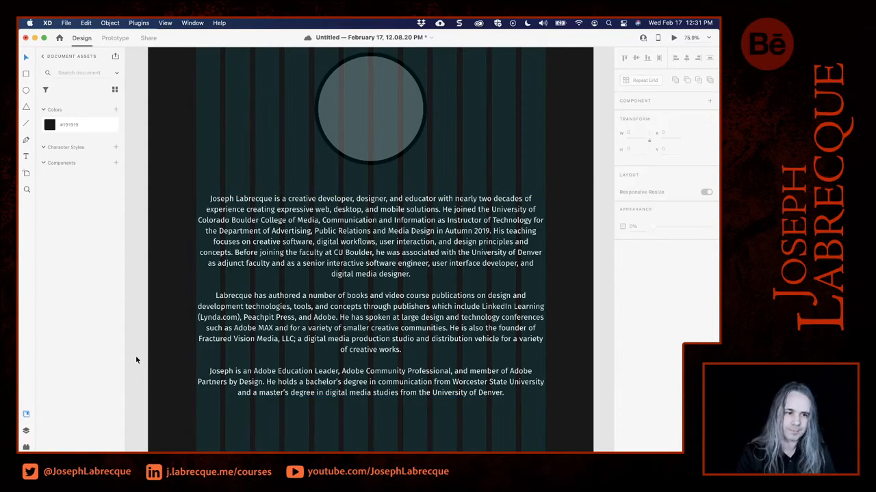
# Save the untitled cloud document under the site owner's full name followed by REDESIGN.
pyautogui.press('super+s')
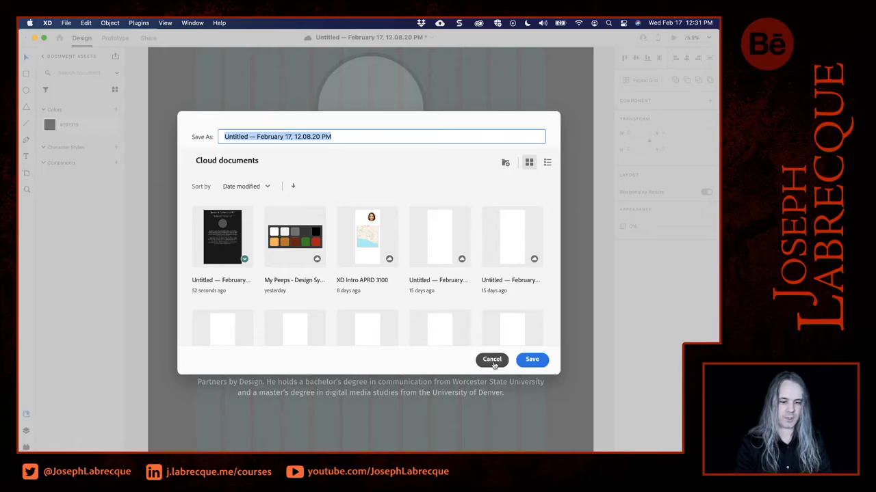
pyautogui.write('JOSEPHLAB')
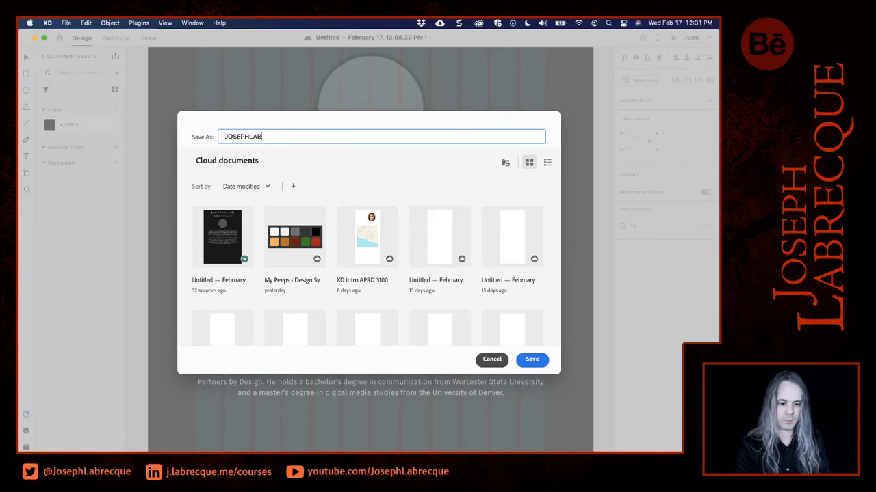
pyautogui.write('RECQUE')
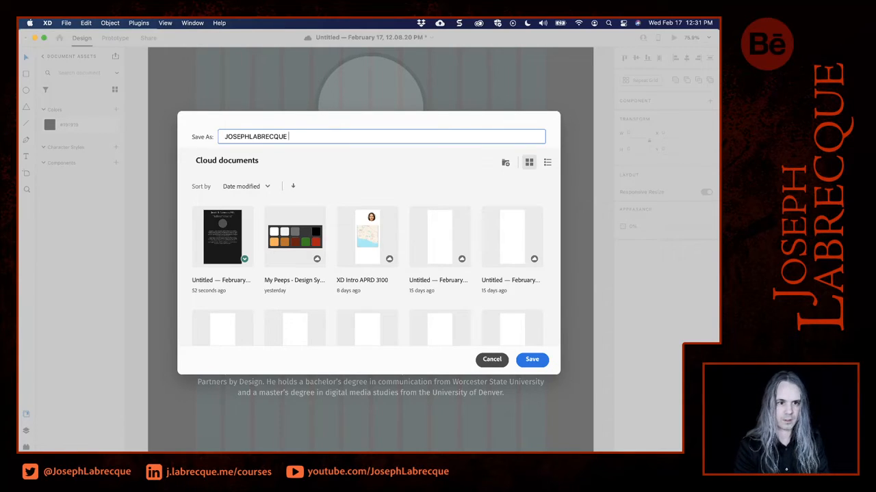
pyautogui.write(' REDESIG')
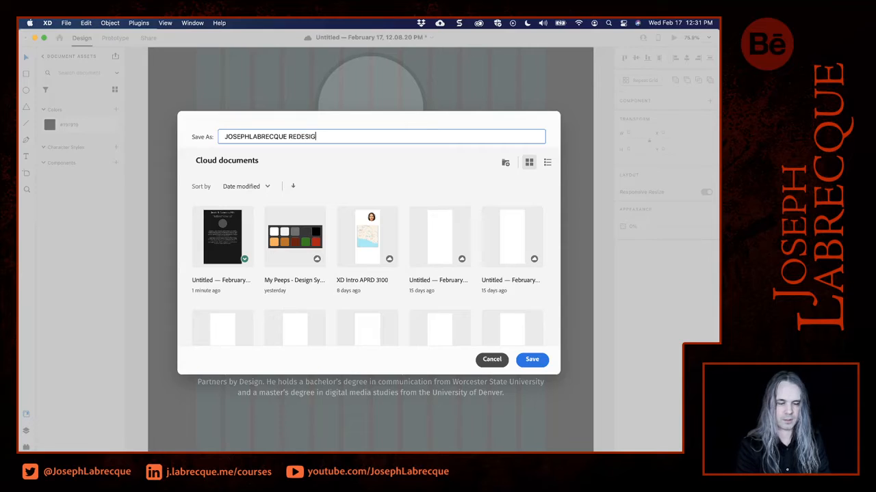
pyautogui.write('N')
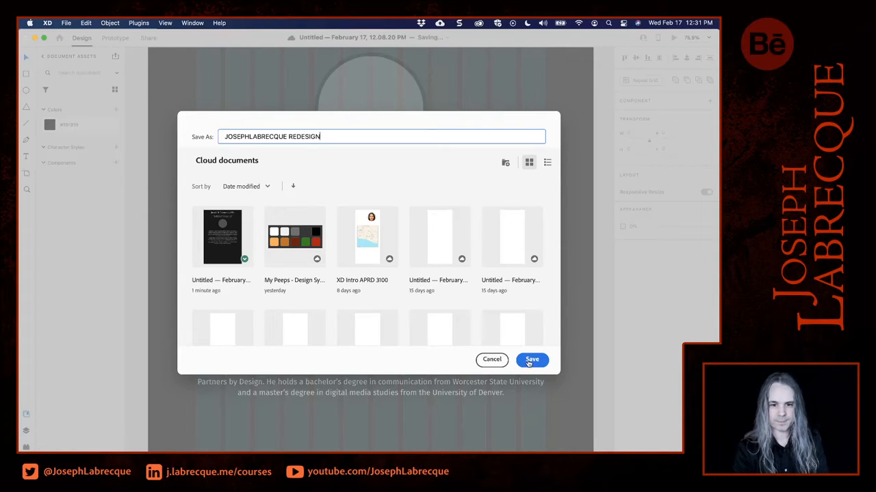
pyautogui.click(531, 362)
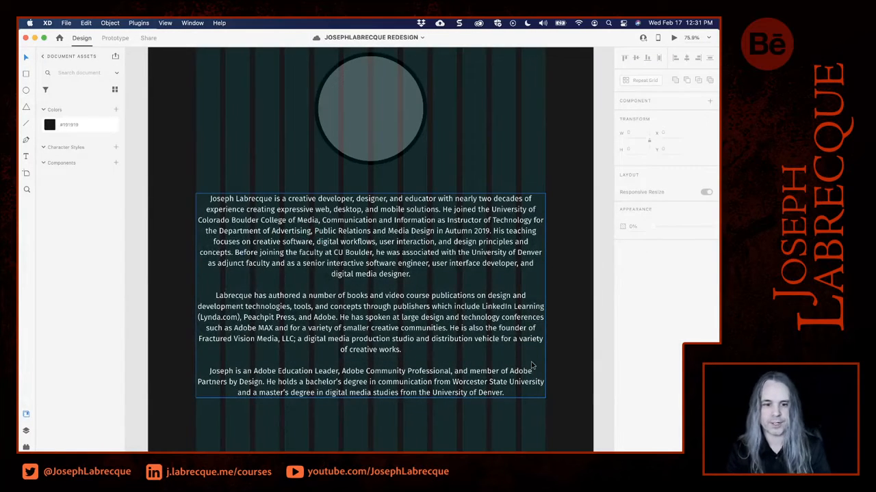
# Preview the Desktop artboard, review the page from heading to end of the biography, and close the preview.
pyautogui.click(285, 164)
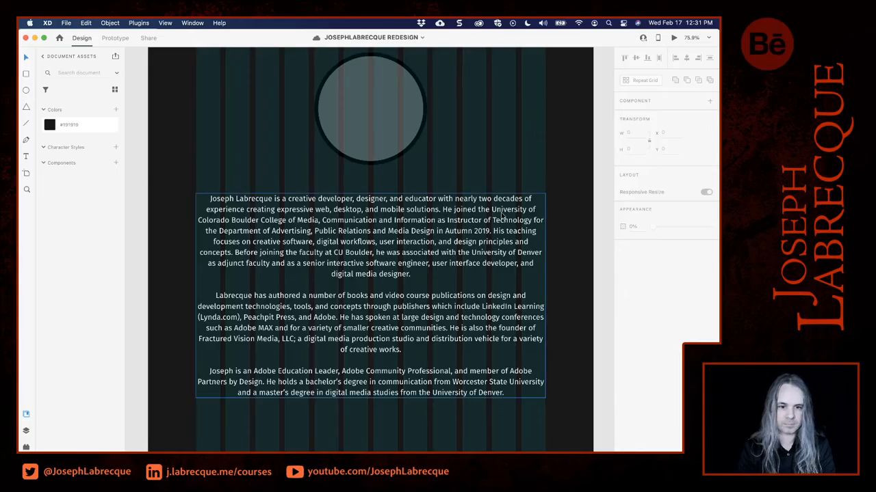
pyautogui.scroll(-5, 501, 216)
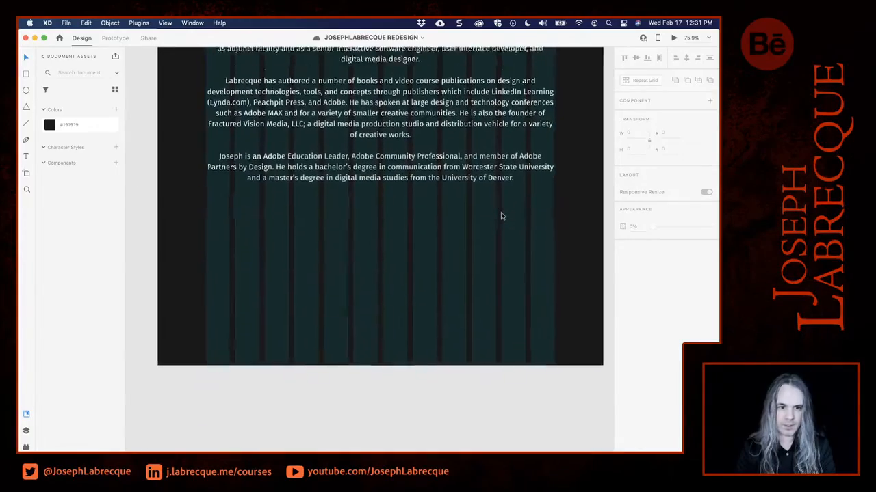
pyautogui.scroll(10, 501, 216)
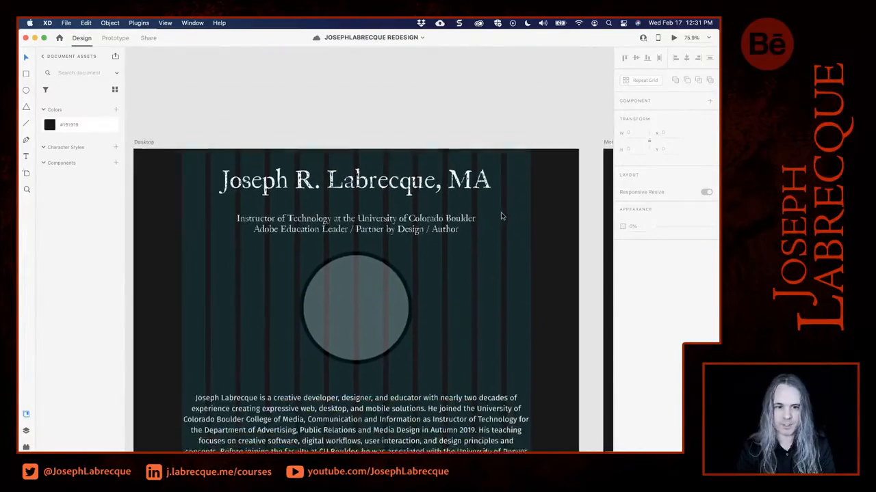
pyautogui.scroll(-3, 501, 216)
pyautogui.scroll(1, 503, 215)
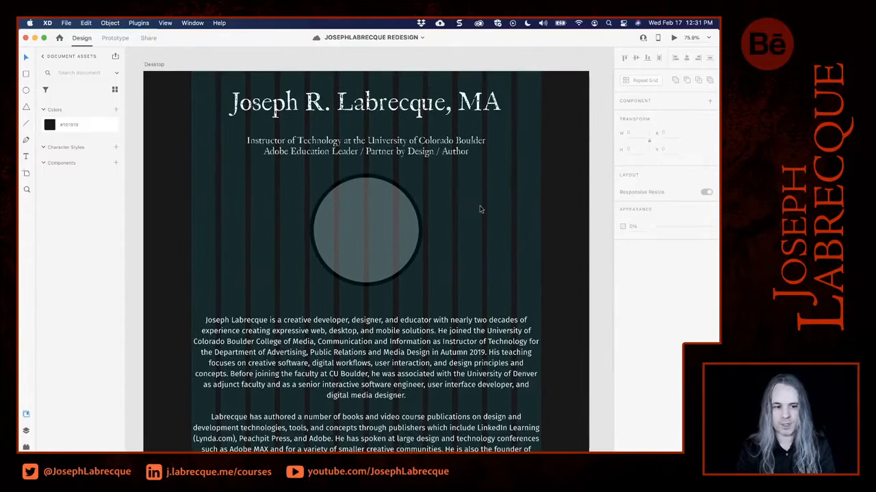
pyautogui.click(674, 39)
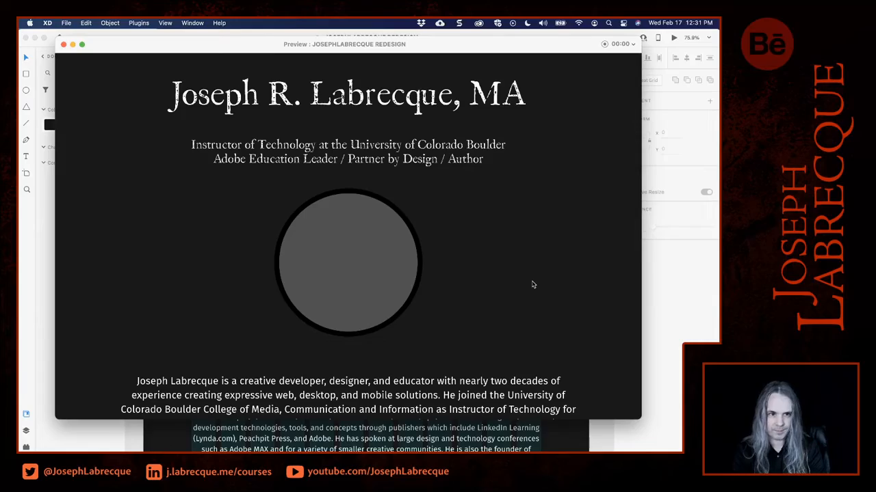
pyautogui.scroll(-10, 533, 285)
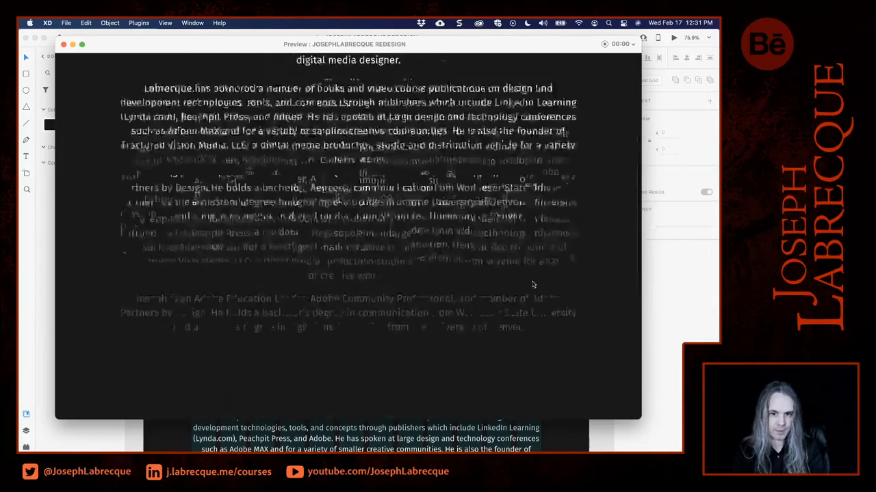
pyautogui.scroll(10, 532, 284)
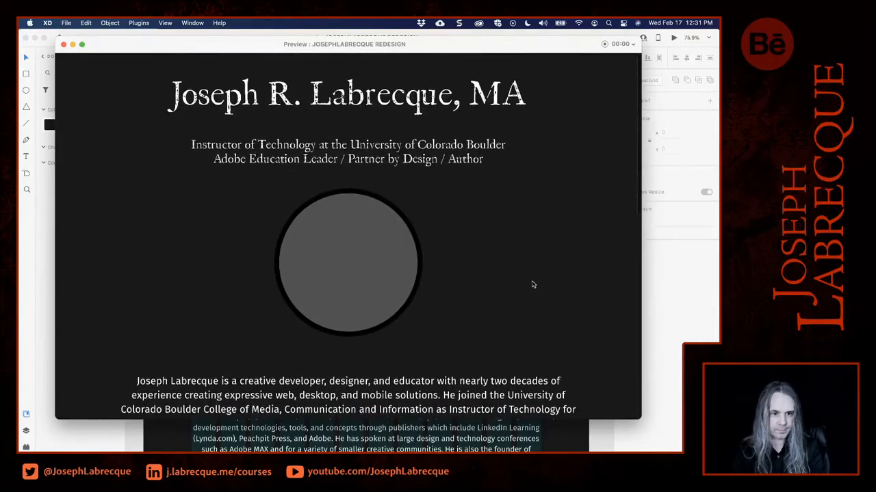
pyautogui.scroll(-3, 533, 284)
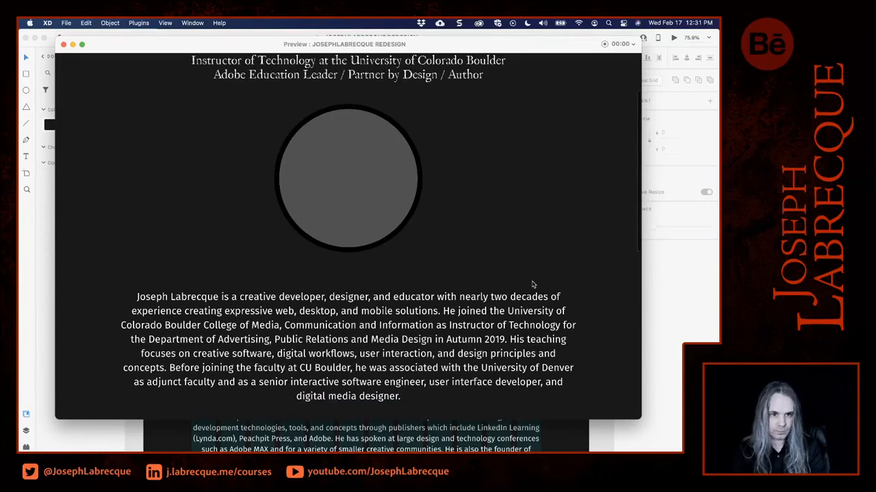
pyautogui.scroll(3, 356, 294)
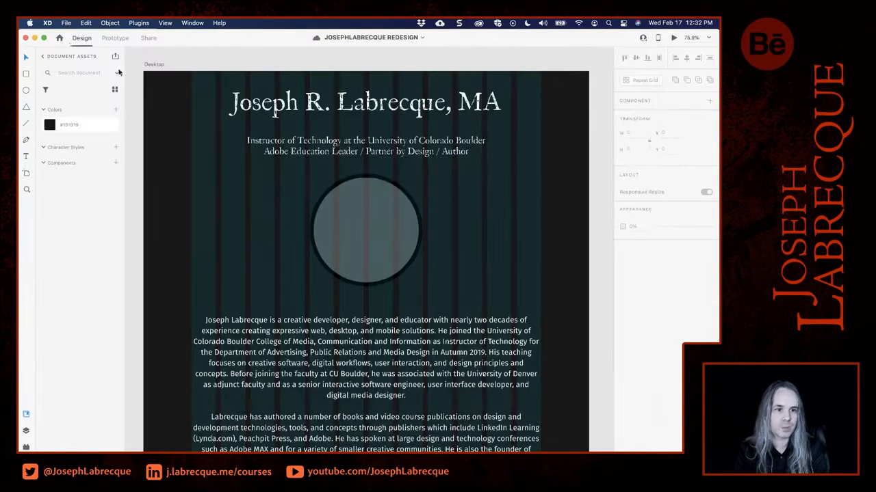
pyautogui.click(63, 44)
# Move the two-line subtitle up to Y 165 and the circle placeholder up to Y 267, keeping both horizontally centred.
pyautogui.moveTo(372, 146); pyautogui.dragTo(370, 138)
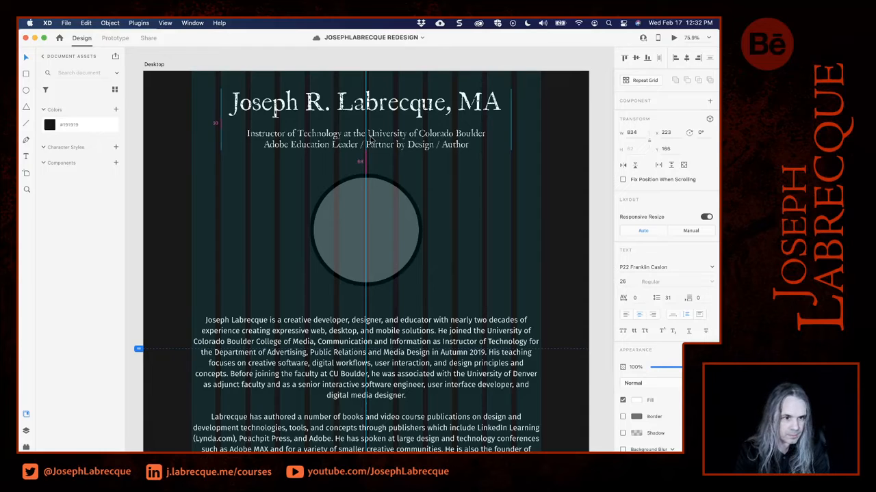
pyautogui.click(372, 193)
pyautogui.moveTo(371, 193); pyautogui.dragTo(374, 186)
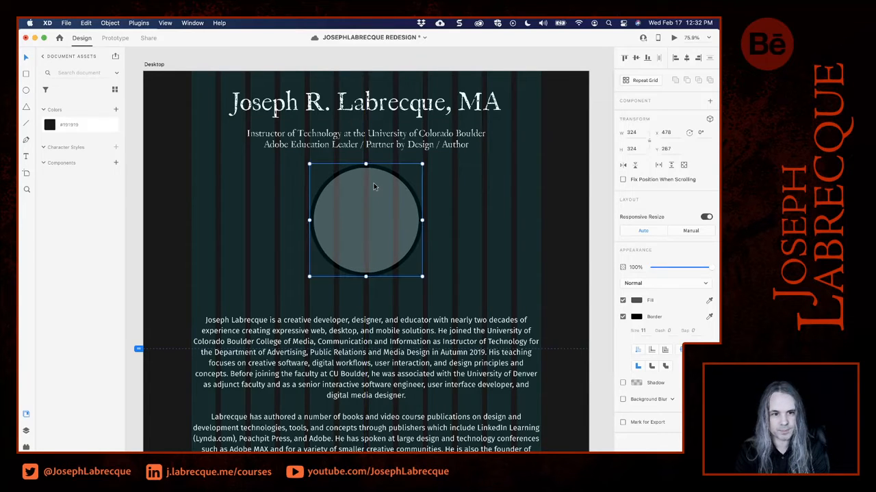
# Move the biography text block up to Y 631, leaving a 40 gap below the circle, and save the document.
pyautogui.moveTo(376, 322); pyautogui.dragTo(375, 301)
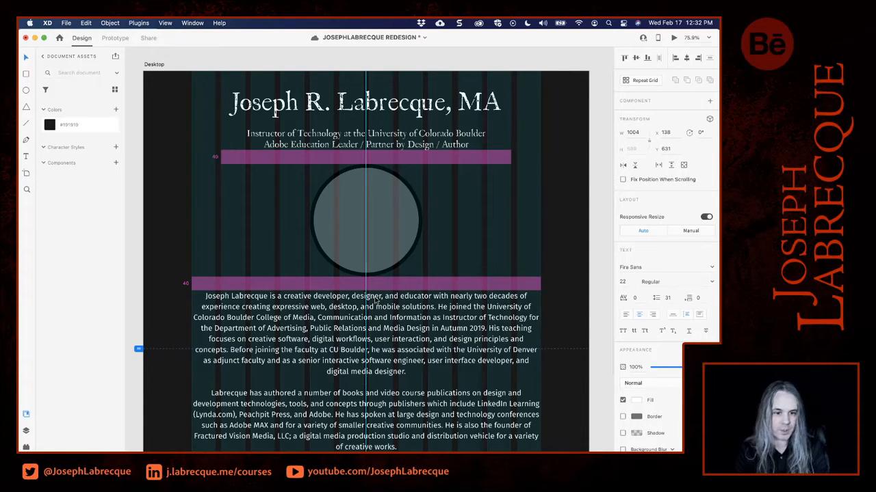
pyautogui.moveTo(375, 300); pyautogui.dragTo(375, 300)
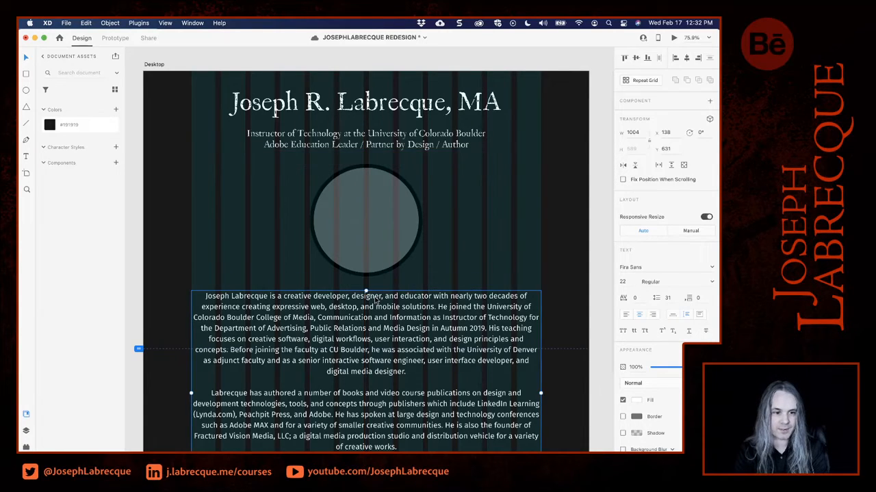
pyautogui.click(128, 319)
pyautogui.scroll(-5, 385, 307)
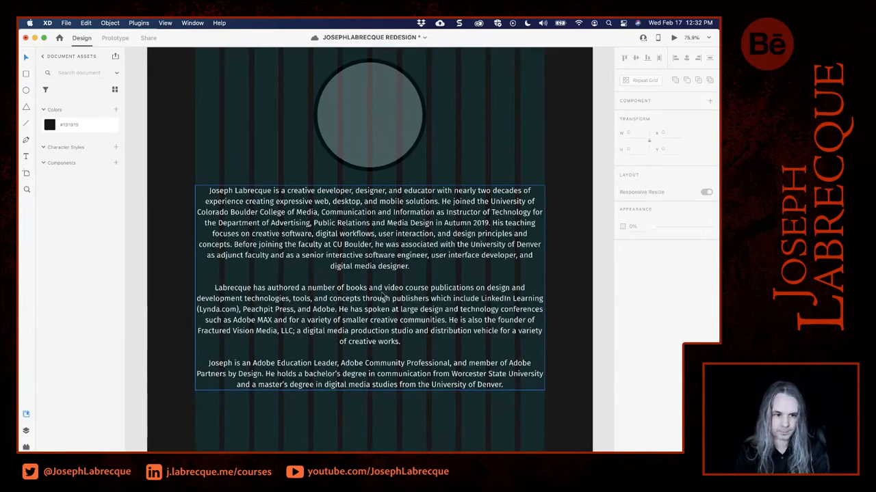
pyautogui.press('super+s')
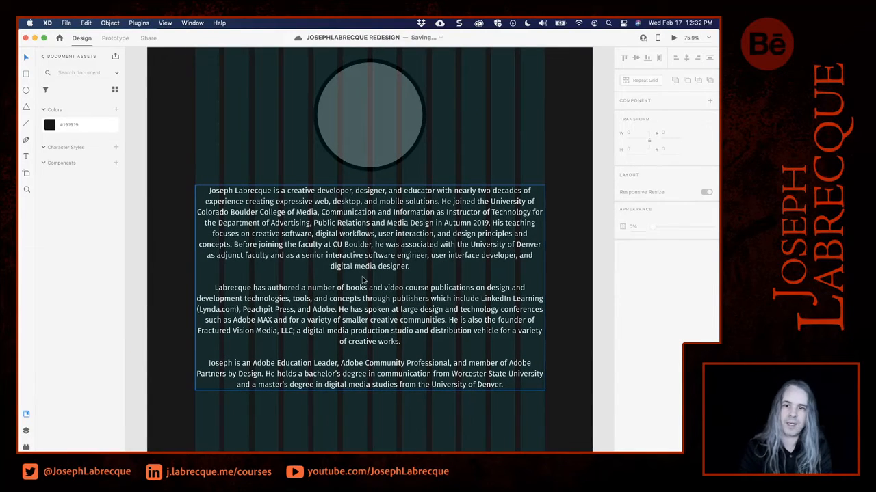
# Preview the Desktop artboard again and check the tightened spacing down the whole page.
pyautogui.click(673, 39)
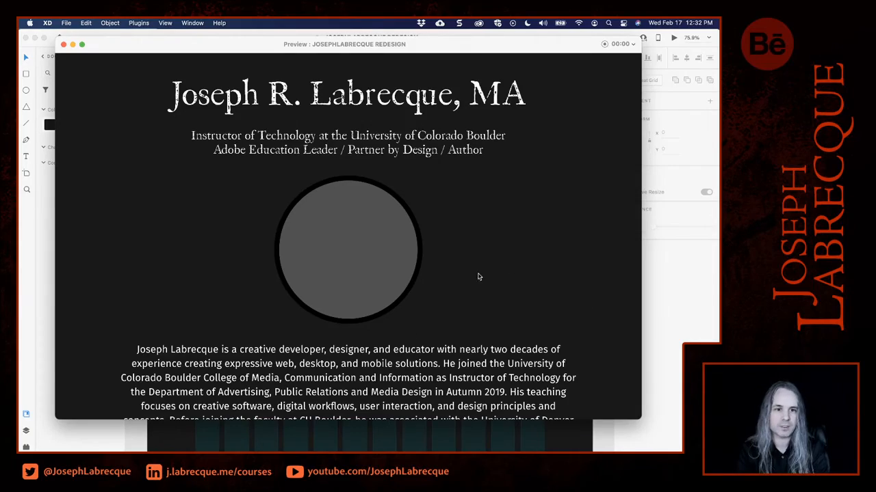
pyautogui.scroll(-5, 509, 268)
pyautogui.scroll(-3, 509, 268)
pyautogui.scroll(10, 509, 268)
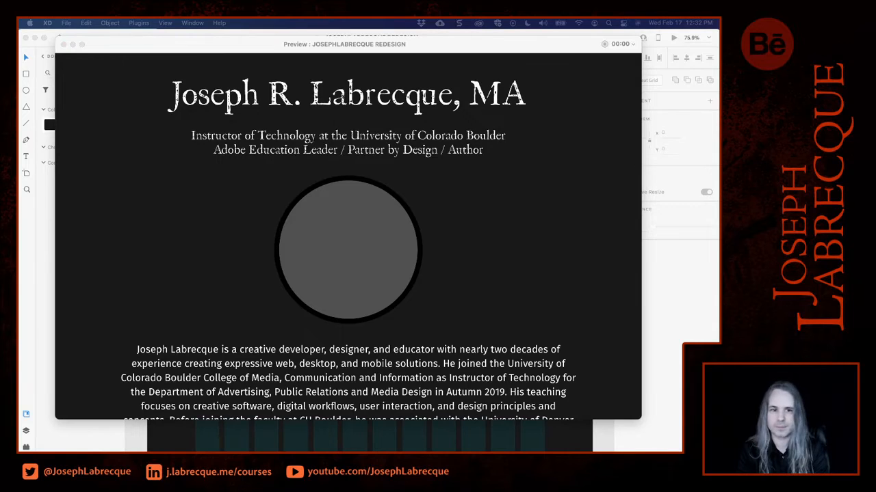
# Switch to Chrome and review the existing memoryspiral.com page from the portrait down to its list of links.
pyautogui.press('super+Tab')
pyautogui.click(604, 266)
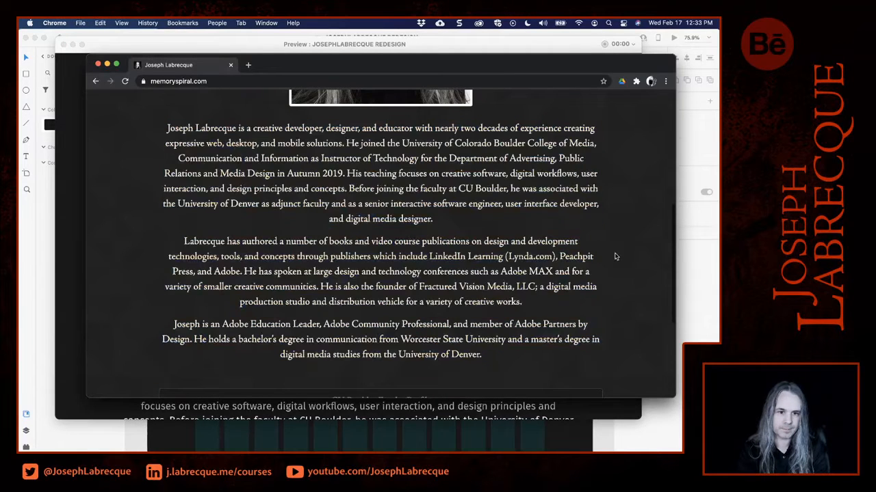
pyautogui.scroll(5, 615, 257)
pyautogui.scroll(-10, 615, 257)
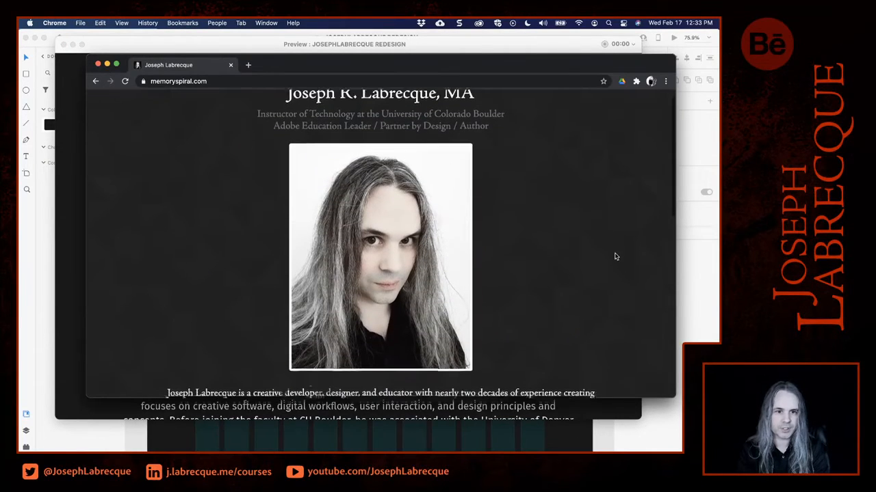
pyautogui.scroll(-2, 615, 257)
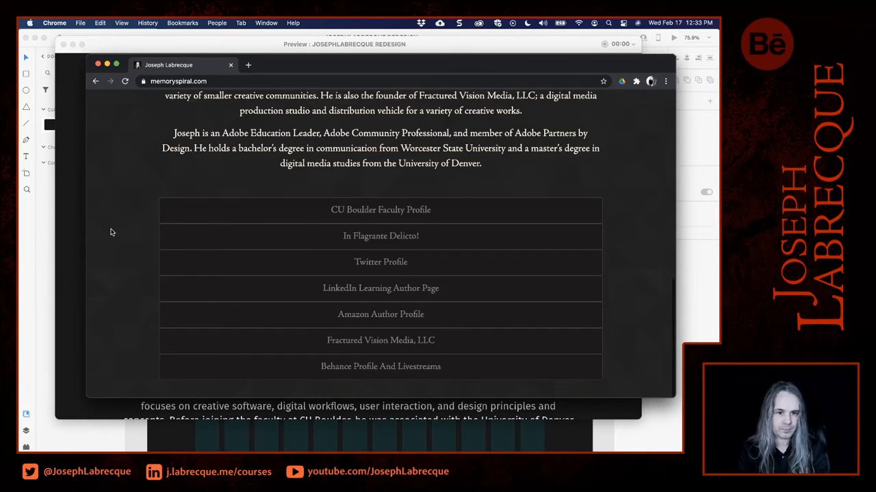
# Inspect the CU Boulder Faculty Profile link in the developer tools and close the What's New drawer.
pyautogui.rightClick(292, 216)
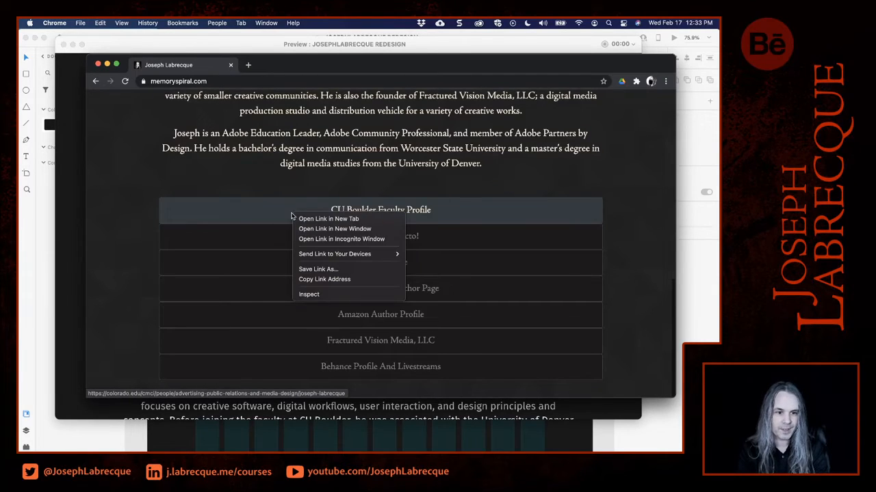
pyautogui.click(326, 295)
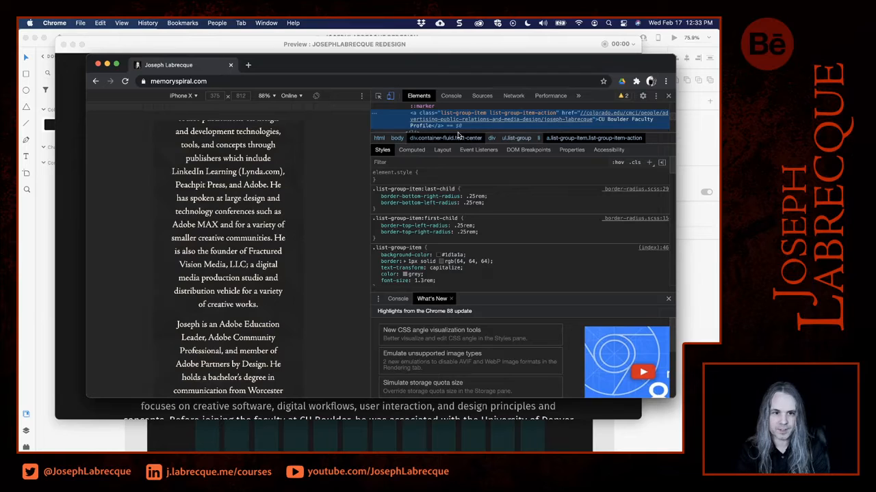
pyautogui.click(668, 299)
pyautogui.scroll(3, 566, 188)
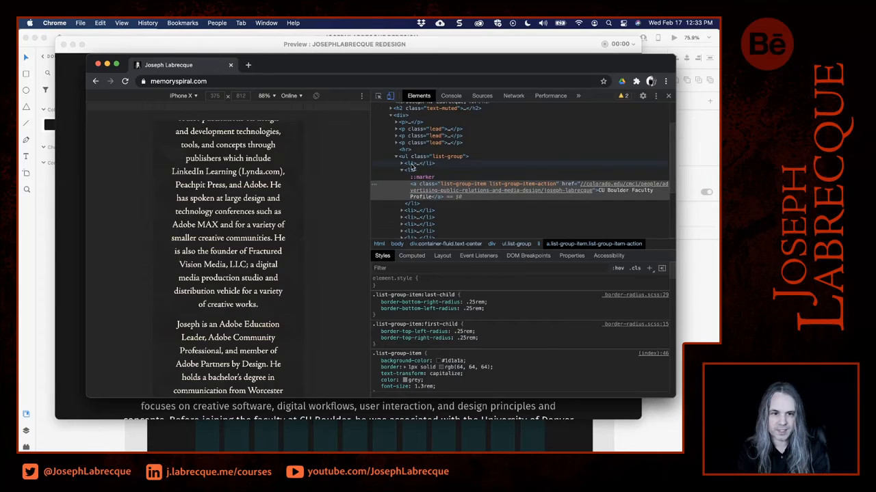
# Expand the In Flagrante Delicto! and Twitter Profile list items in the page markup and examine the surrounding list structure.
pyautogui.click(403, 211)
pyautogui.scroll(-1, 483, 205)
pyautogui.scroll(-1, 482, 204)
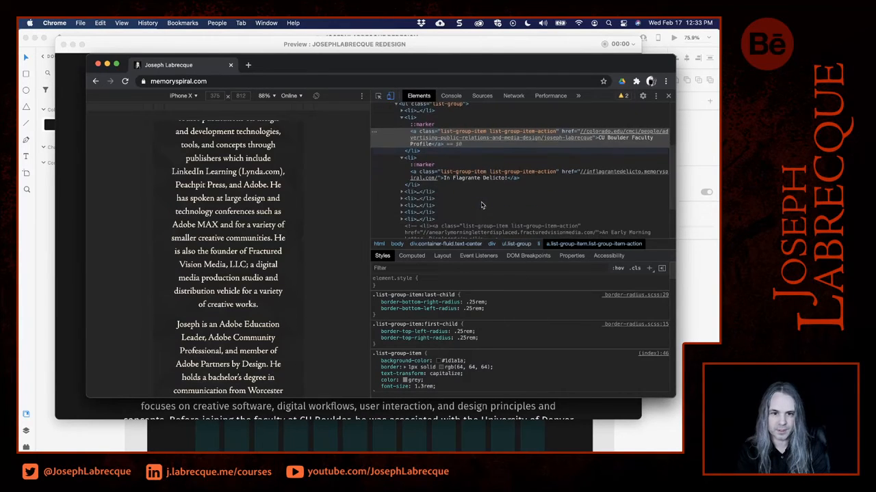
pyautogui.click(410, 194)
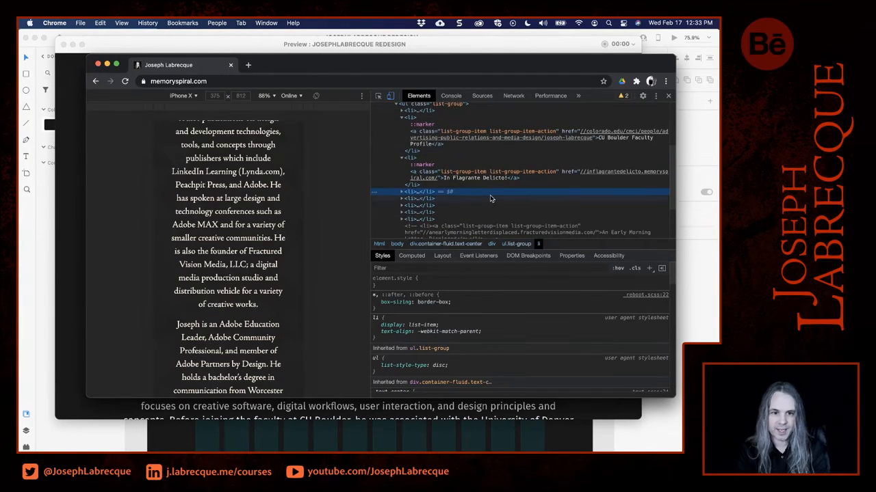
pyautogui.click(401, 192)
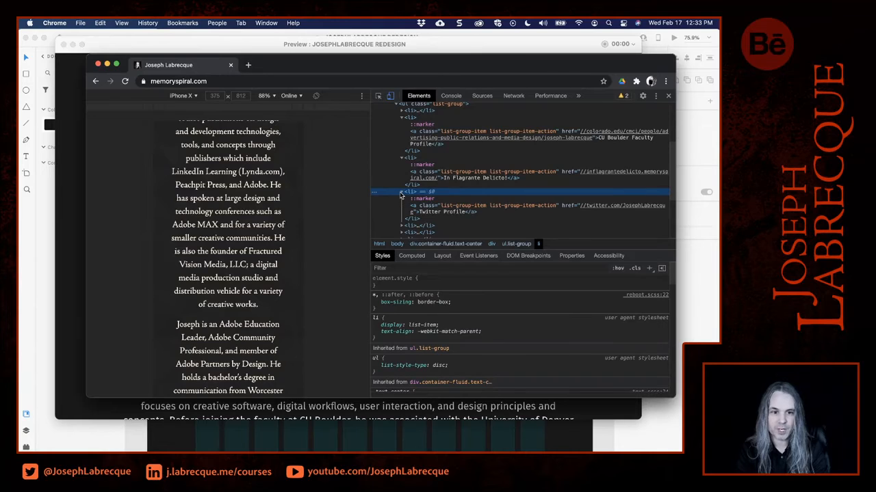
pyautogui.click(500, 178)
pyautogui.scroll(3, 498, 178)
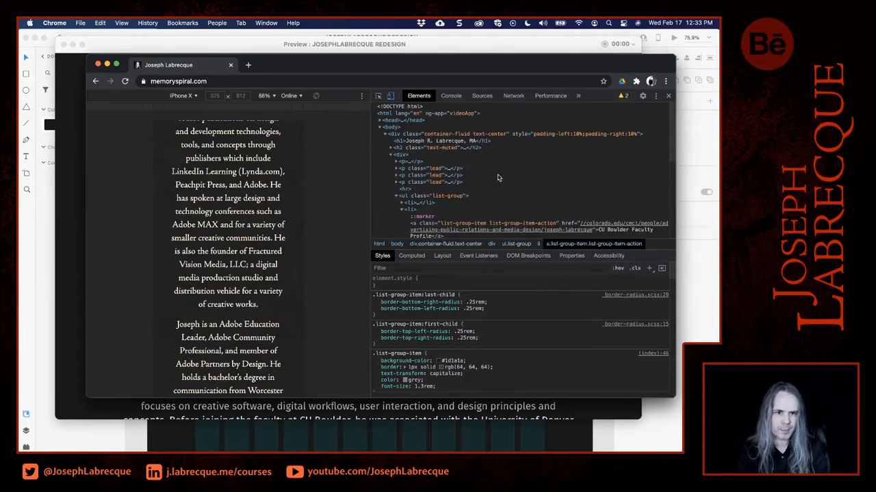
pyautogui.scroll(-1, 498, 177)
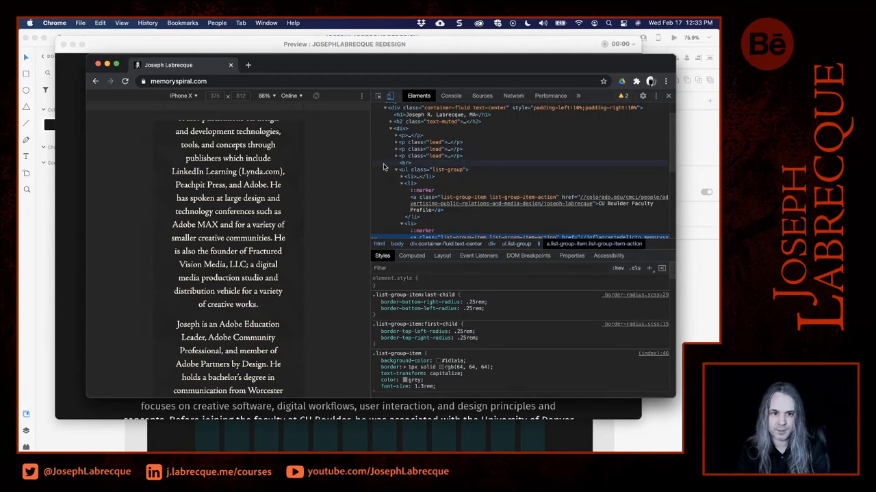
pyautogui.scroll(1, 395, 140)
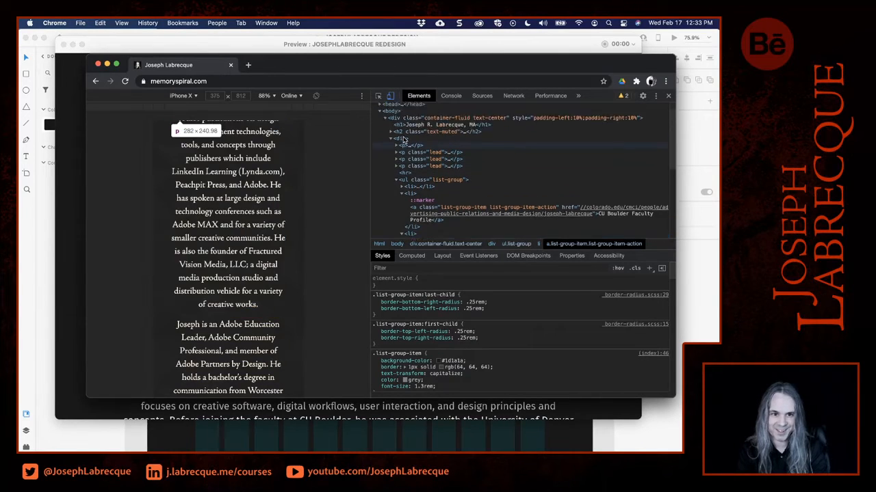
# Examine the stylesheet and script references in the page's head markup, and close the developer tools.
pyautogui.click(379, 121)
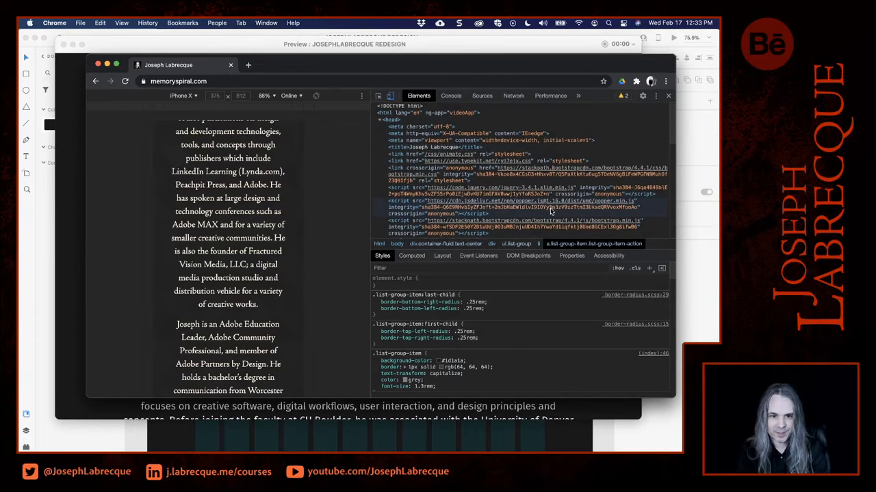
pyautogui.scroll(-2, 551, 212)
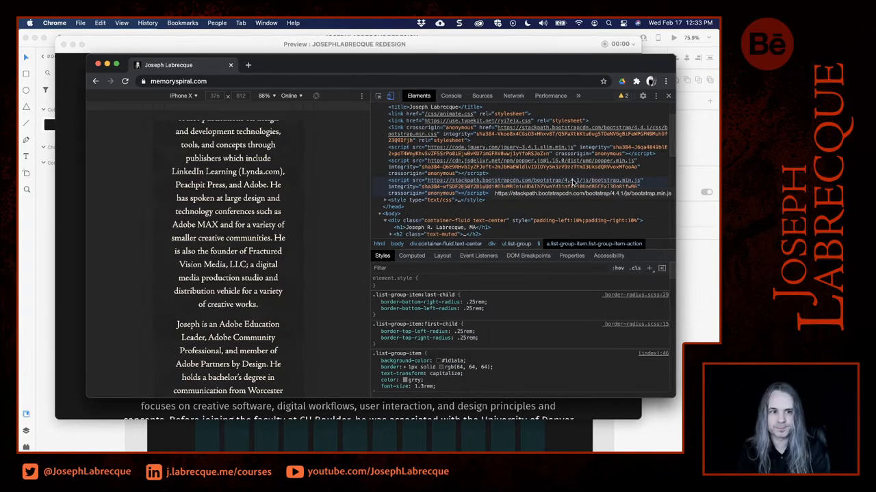
pyautogui.click(668, 97)
# Open the memoryspiral.com page source, enlarge the browser window and read the code from the head styles down to the link list.
pyautogui.rightClick(125, 303)
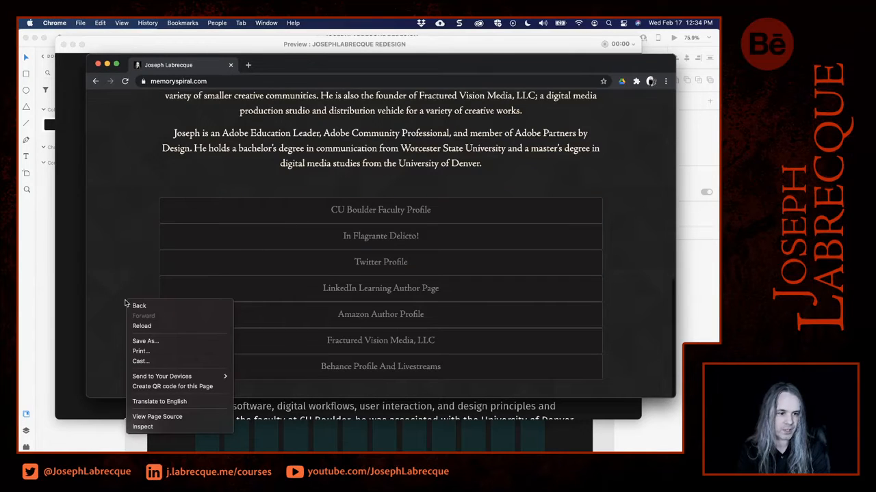
pyautogui.click(157, 417)
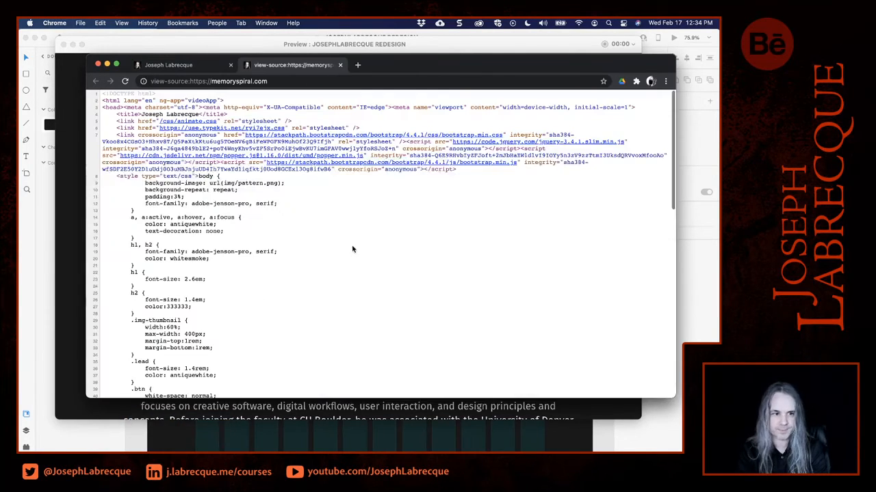
pyautogui.scroll(-15, 353, 248)
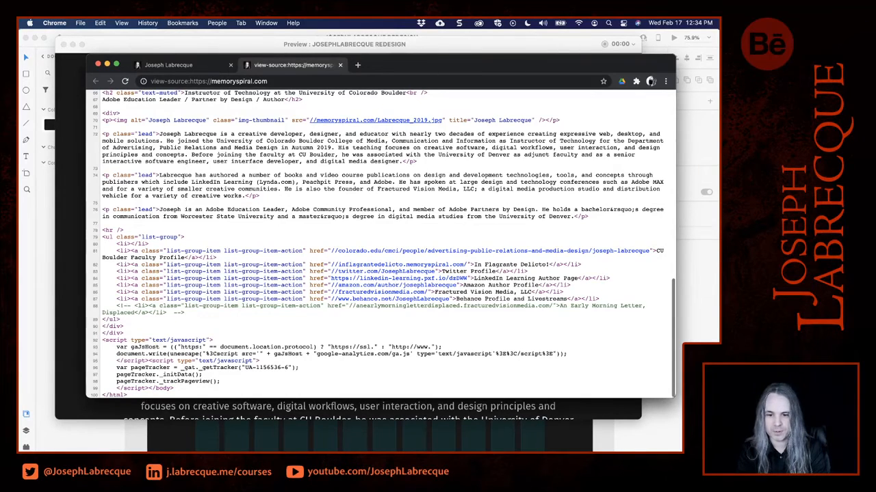
pyautogui.moveTo(673, 396); pyautogui.dragTo(701, 416)
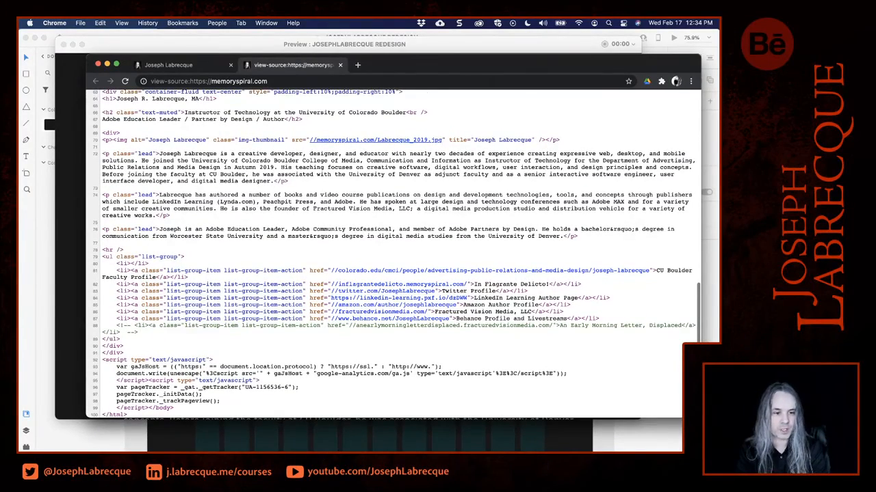
pyautogui.scroll(3, 393, 253)
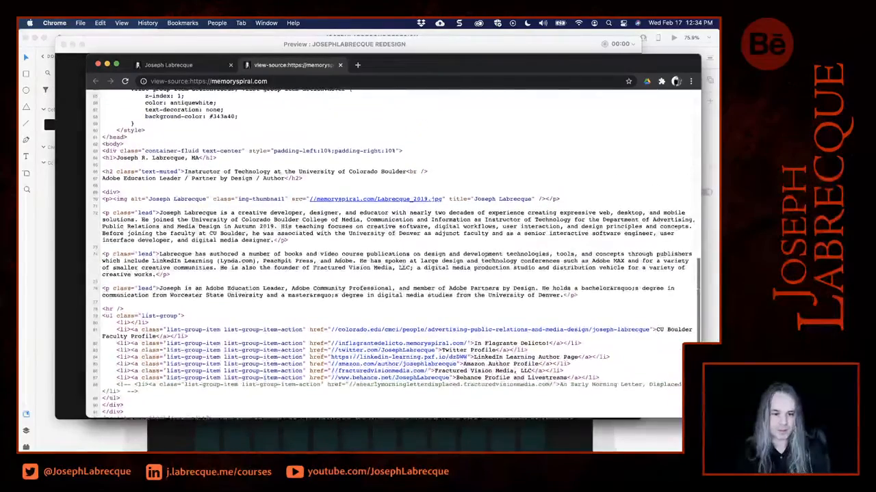
pyautogui.scroll(-3, 393, 253)
pyautogui.scroll(10, 393, 253)
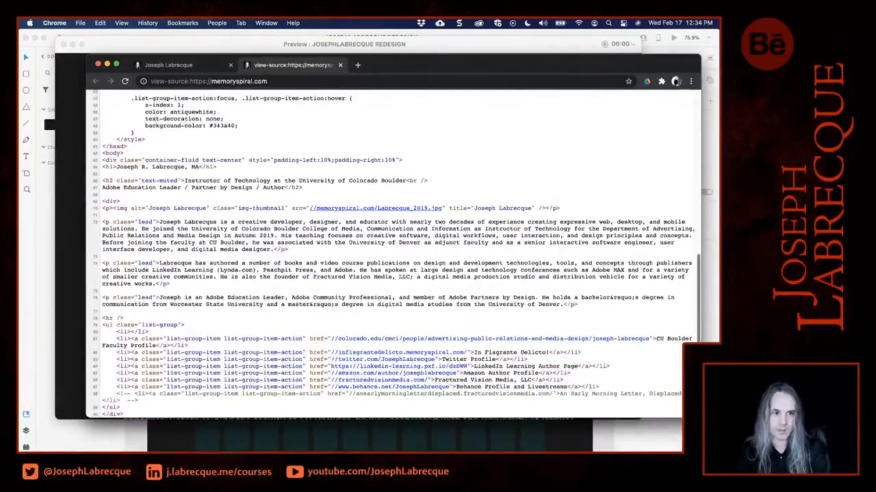
pyautogui.scroll(-5, 393, 253)
pyautogui.scroll(10, 393, 253)
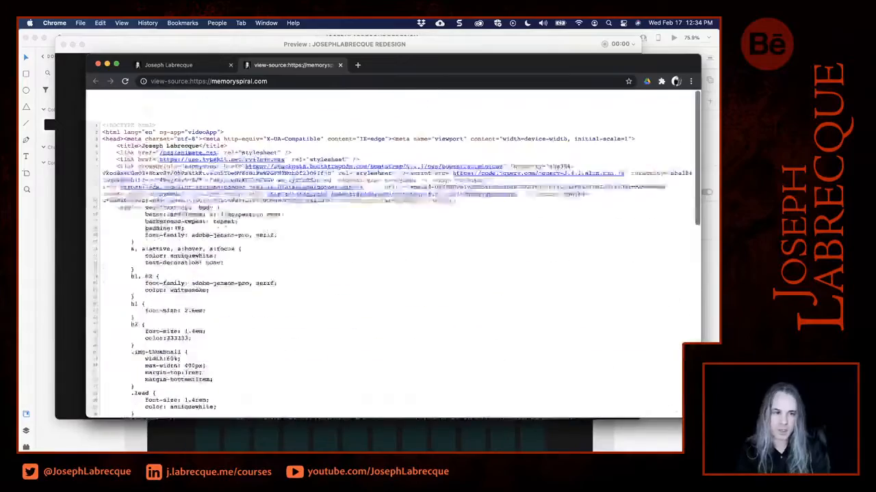
pyautogui.scroll(-15, 394, 253)
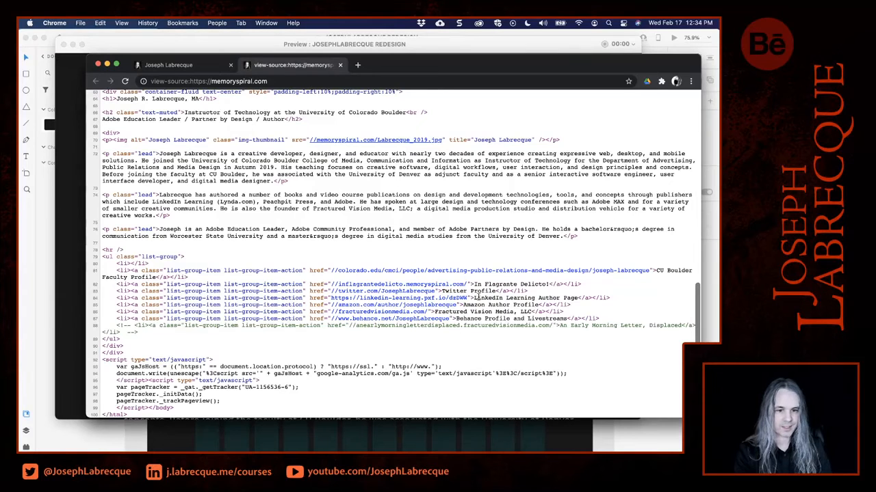
# Return to the redesign preview, check the page down to the empty area below the biography, and close the preview.
pyautogui.moveTo(411, 65); pyautogui.dragTo(718, 65)
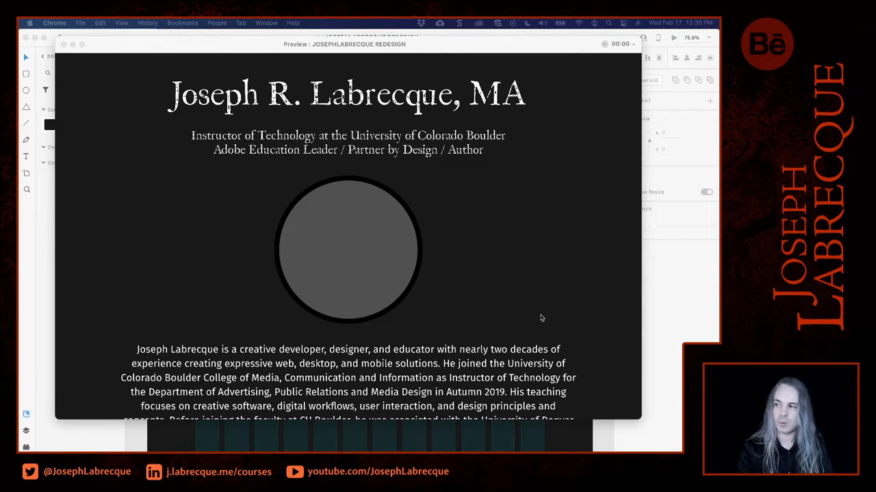
pyautogui.scroll(-3, 541, 317)
pyautogui.scroll(-10, 541, 317)
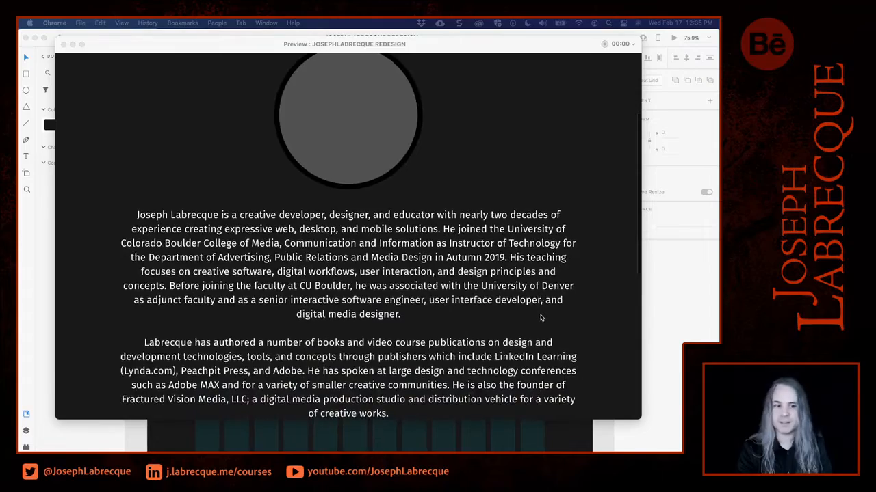
pyautogui.scroll(-1, 541, 318)
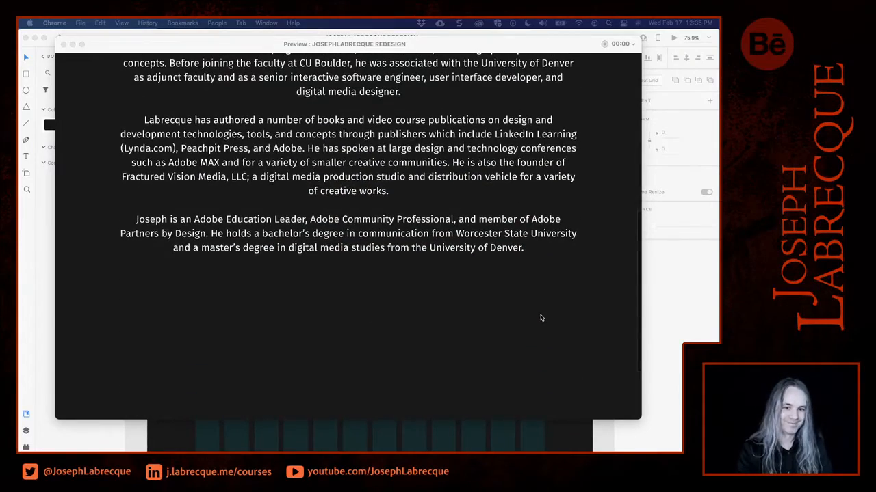
pyautogui.click(63, 44)
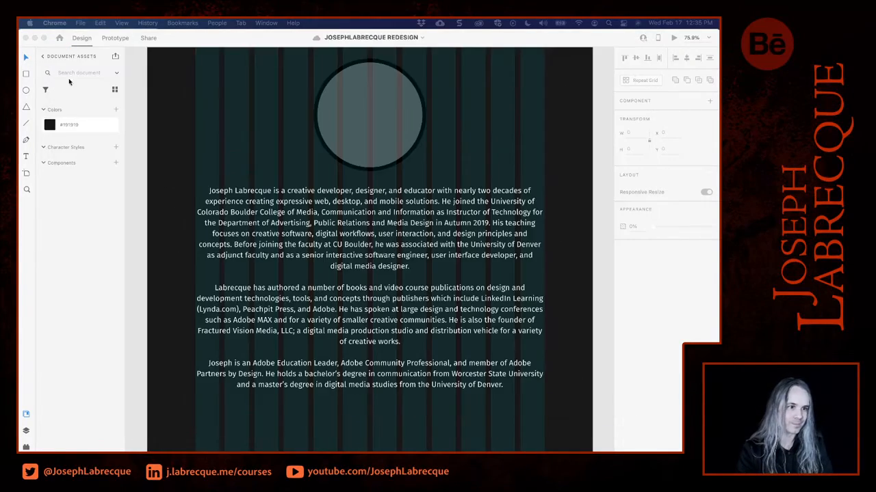
# Draw a rectangle about 579 × 458 px in the empty area below the biography text on the Desktop artboard.
pyautogui.scroll(-9, 568, 376)
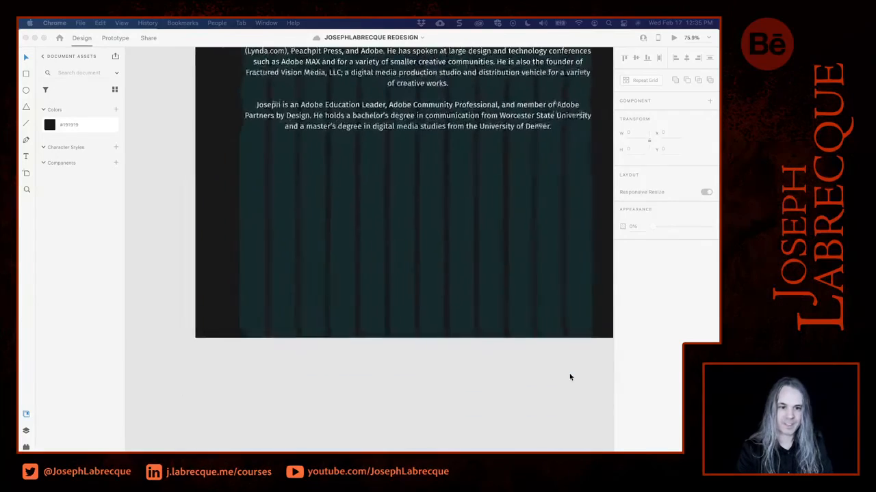
pyautogui.hscroll(2, 570, 377)
pyautogui.scroll(2, 570, 376)
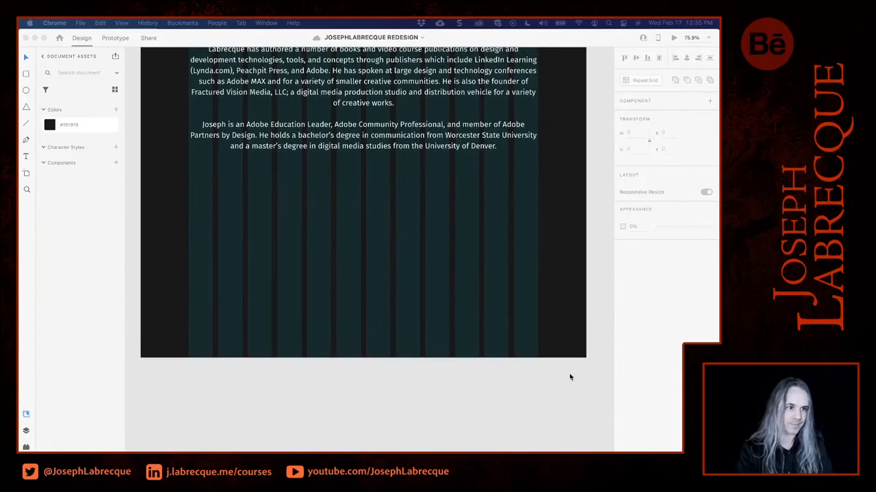
pyautogui.click(26, 76)
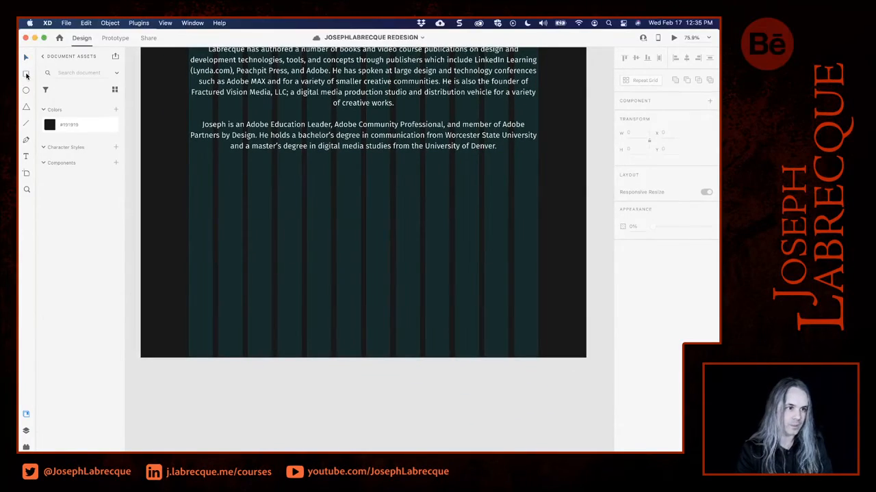
pyautogui.click(27, 75)
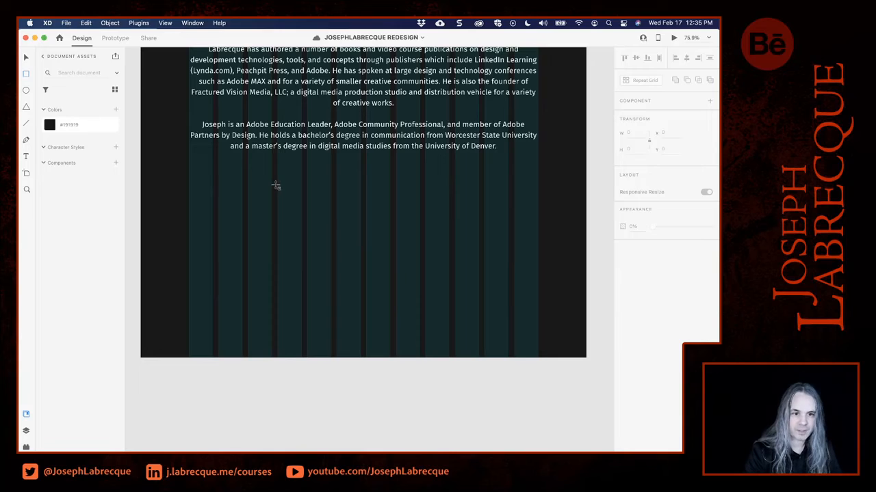
pyautogui.moveTo(277, 185)
pyautogui.mouseDown()
pyautogui.moveTo(386, 255)
pyautogui.moveTo(486, 349)
pyautogui.moveTo(480, 345)
pyautogui.mouseUp()
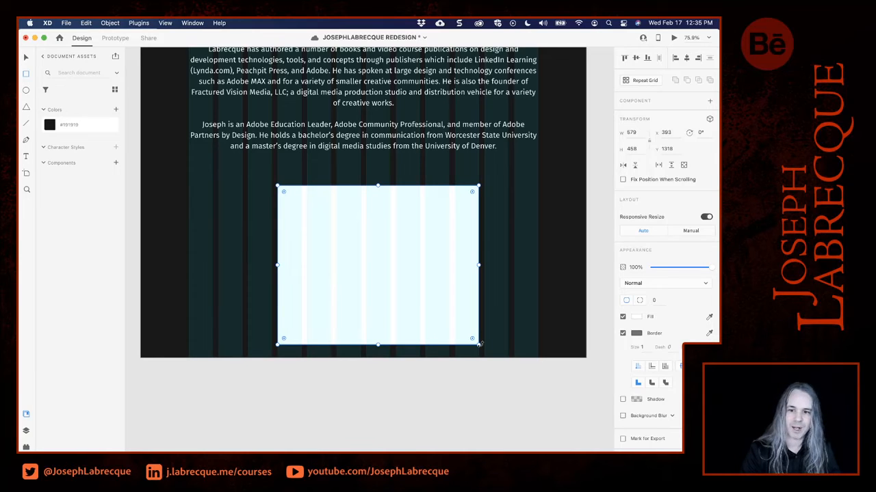
# Give the rectangle a light grey border and a #727272 grey fill.
pyautogui.click(636, 334)
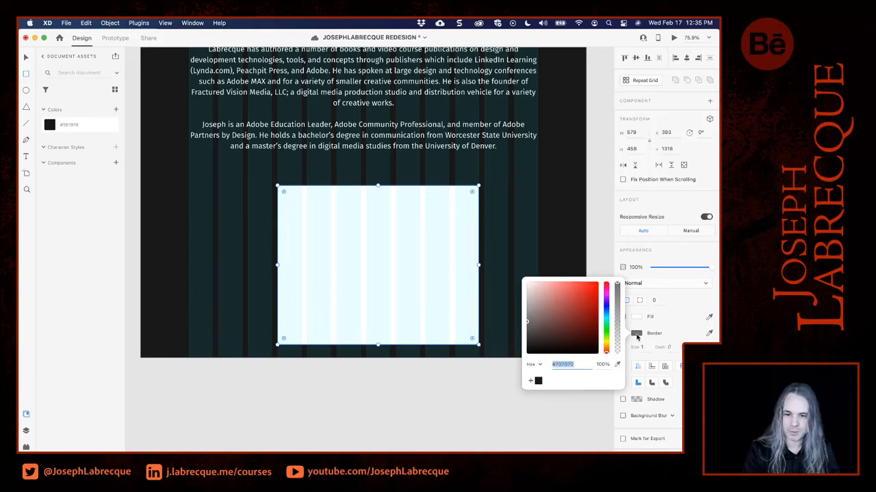
pyautogui.moveTo(531, 312)
pyautogui.mouseDown()
pyautogui.moveTo(519, 307)
pyautogui.moveTo(520, 351)
pyautogui.moveTo(519, 311)
pyautogui.mouseUp()
pyautogui.click(637, 317)
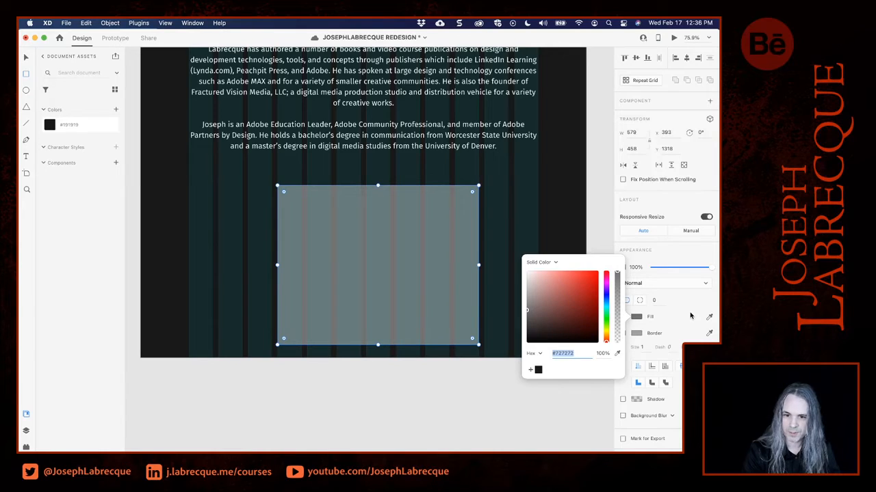
pyautogui.click(687, 316)
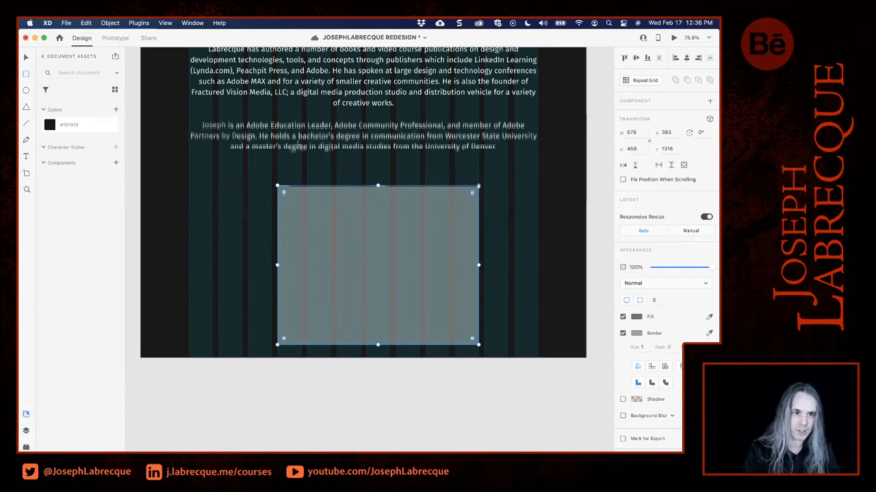
# Turn off the layout grid on the Desktop artboard.
pyautogui.scroll(10, 297, 145)
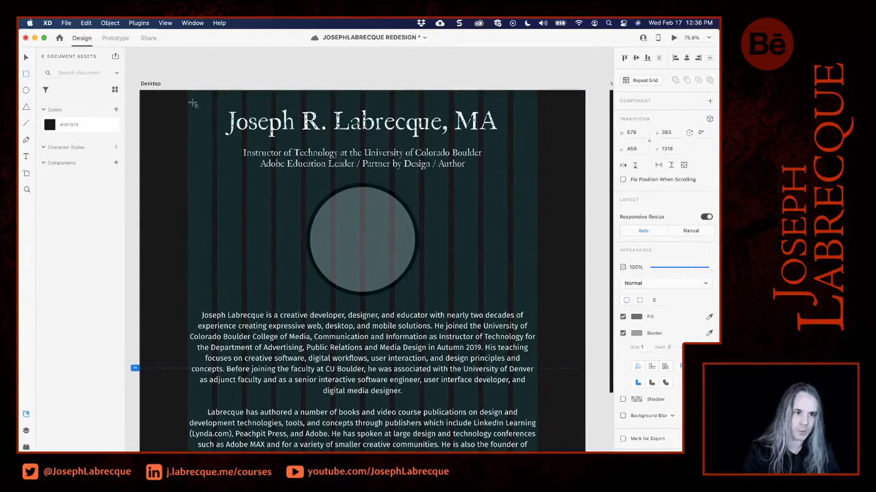
pyautogui.click(156, 84)
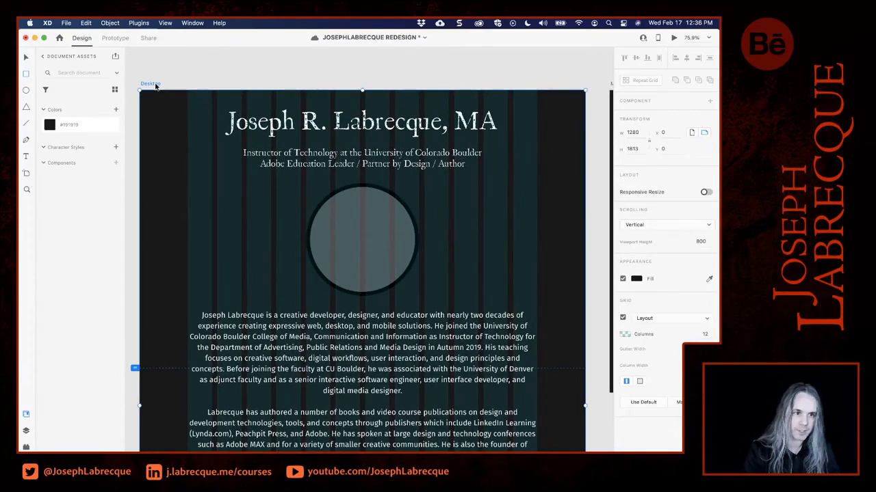
pyautogui.click(622, 318)
# Move the grey rectangle up to 40 px below the biography text, at Y 1260, and save the document.
pyautogui.scroll(-1, 490, 320)
pyautogui.scroll(-5, 490, 320)
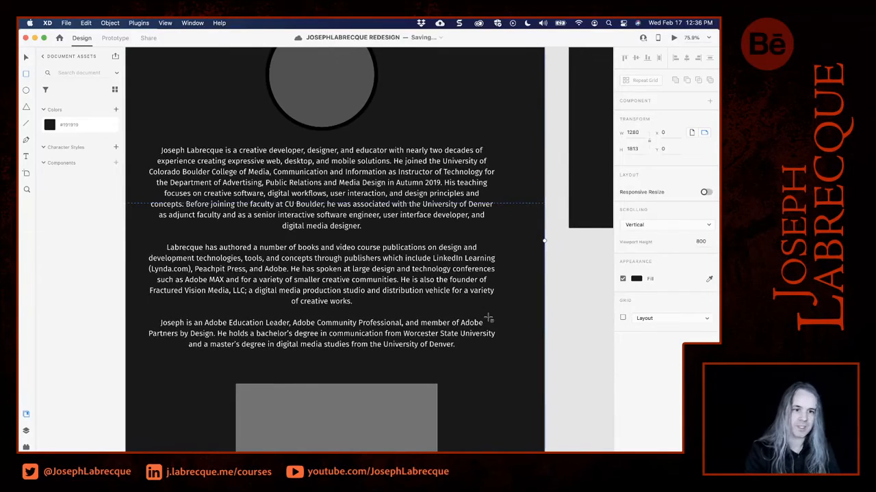
pyautogui.scroll(-4, 488, 319)
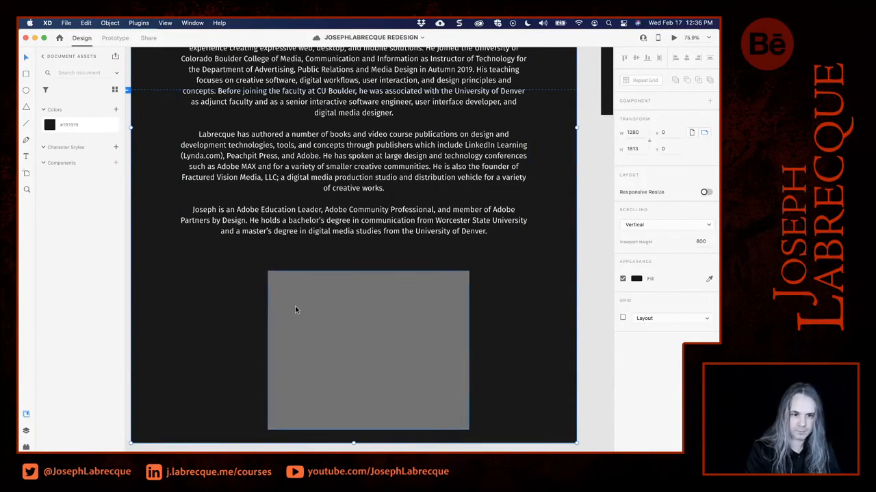
pyautogui.moveTo(334, 303)
pyautogui.mouseDown()
pyautogui.moveTo(334, 271)
pyautogui.moveTo(335, 292)
pyautogui.mouseUp()
pyautogui.scroll(5, 351, 269)
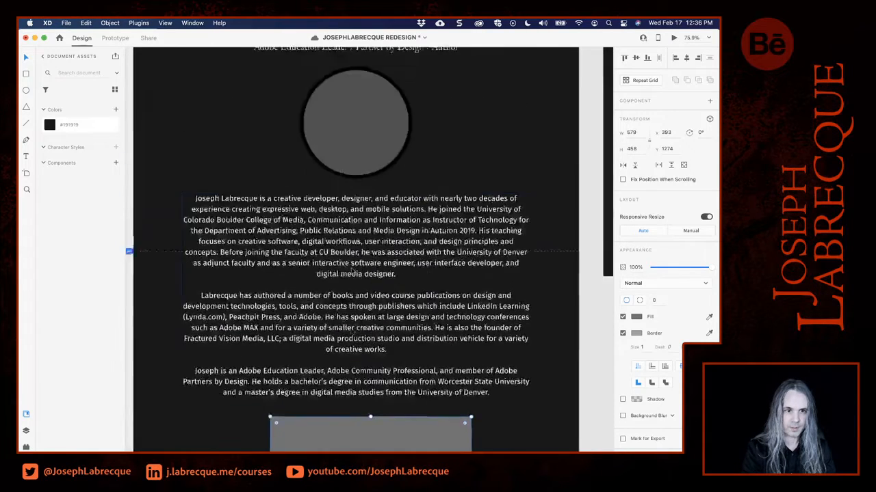
pyautogui.click(352, 271)
pyautogui.scroll(-4, 352, 271)
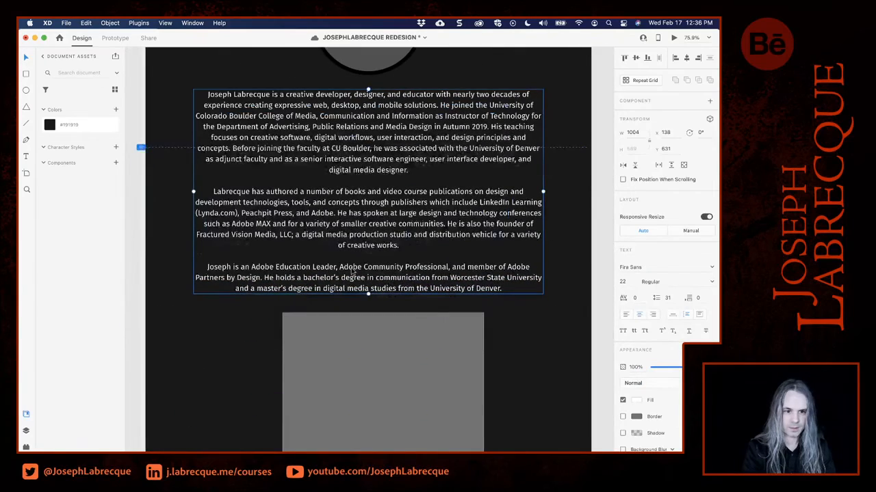
pyautogui.click(362, 320)
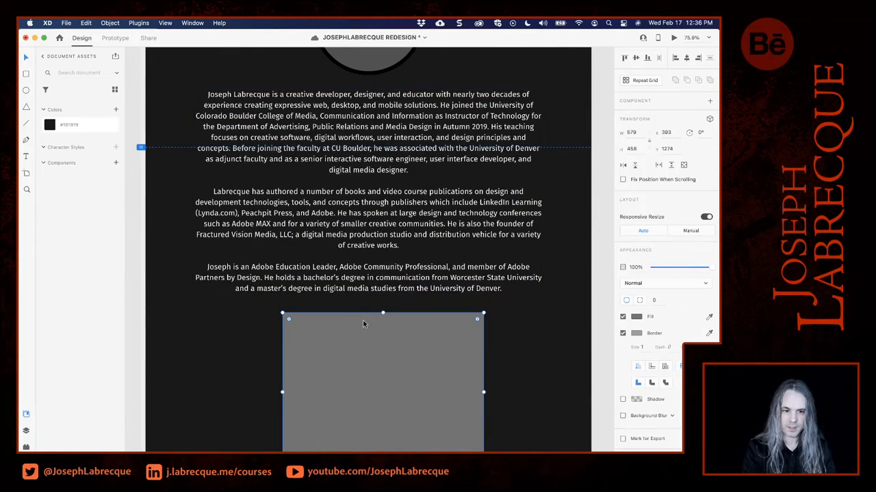
pyautogui.moveTo(363, 320); pyautogui.dragTo(363, 319)
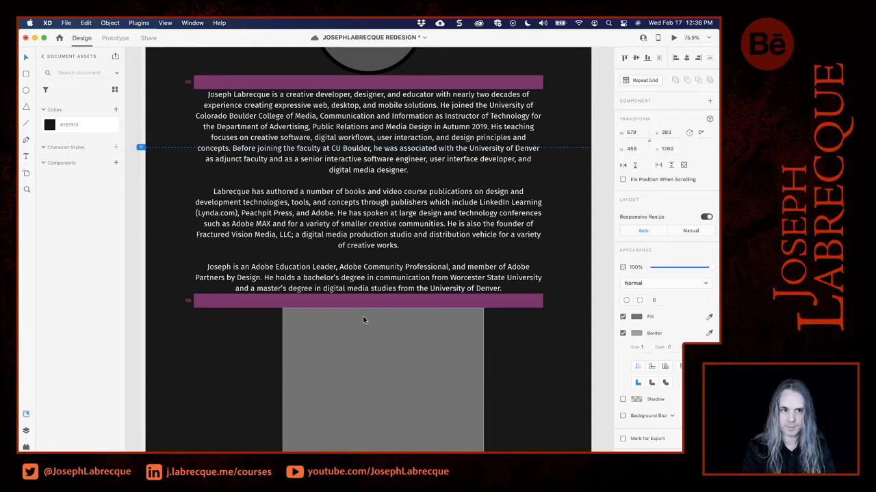
pyautogui.moveTo(363, 319); pyautogui.dragTo(364, 320)
pyautogui.press('super+s')
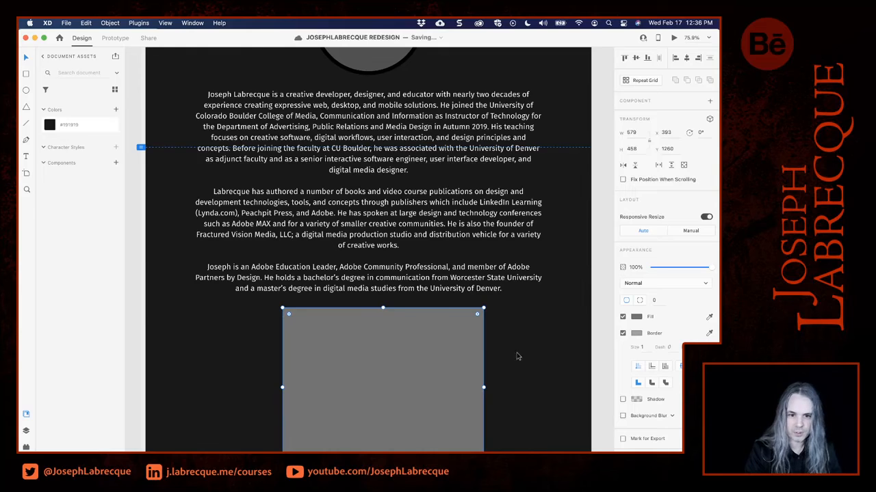
# Round all corners of the grey rectangle to a radius of 18.
pyautogui.scroll(-3, 518, 358)
pyautogui.hscroll(-2, 524, 365)
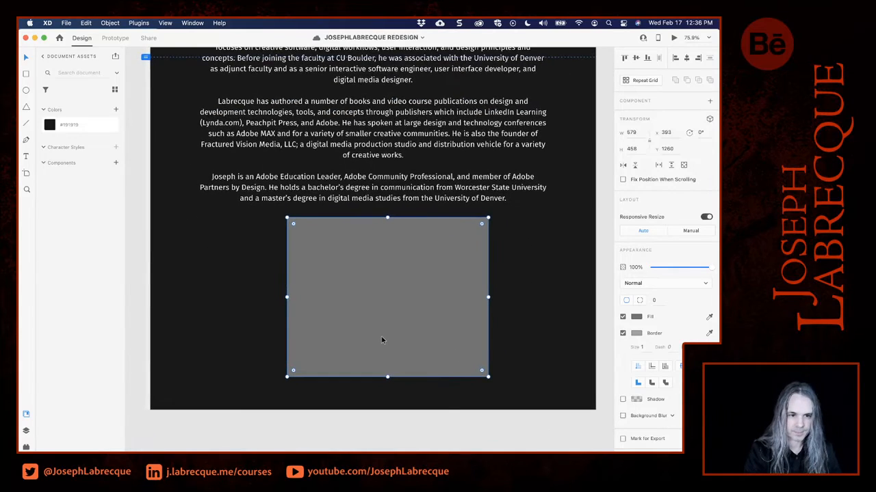
pyautogui.moveTo(293, 225); pyautogui.dragTo(293, 222)
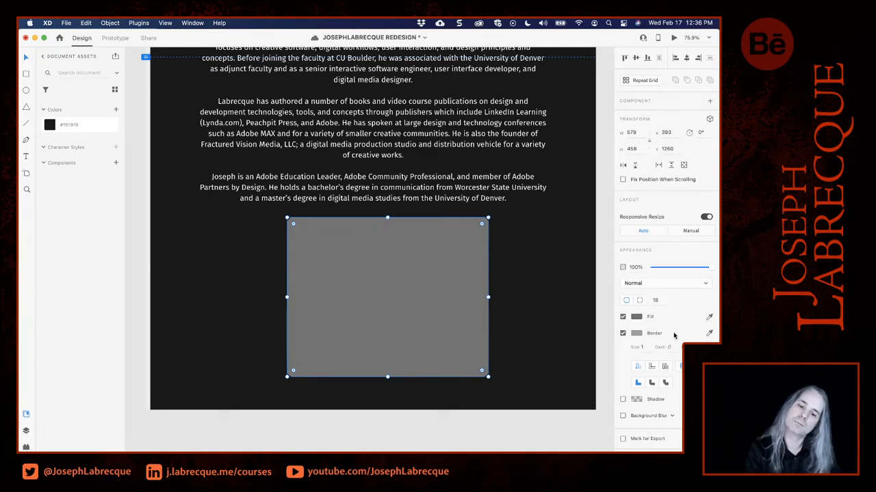
pyautogui.click(655, 301)
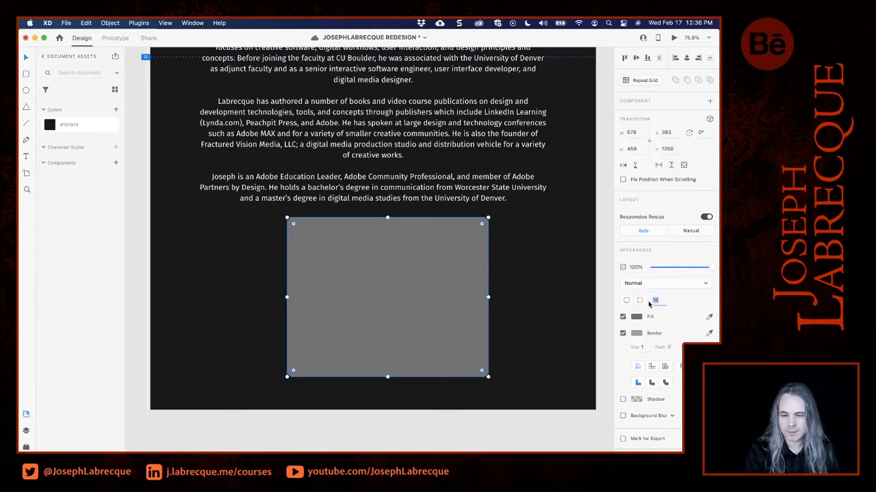
pyautogui.click(402, 316)
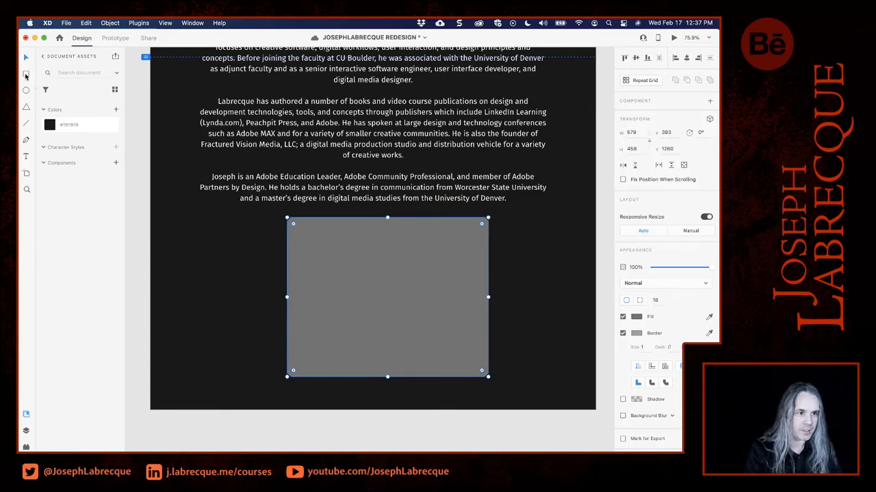
# Save the document and examine the link list on the live web page in the browser.
pyautogui.press('super+s')
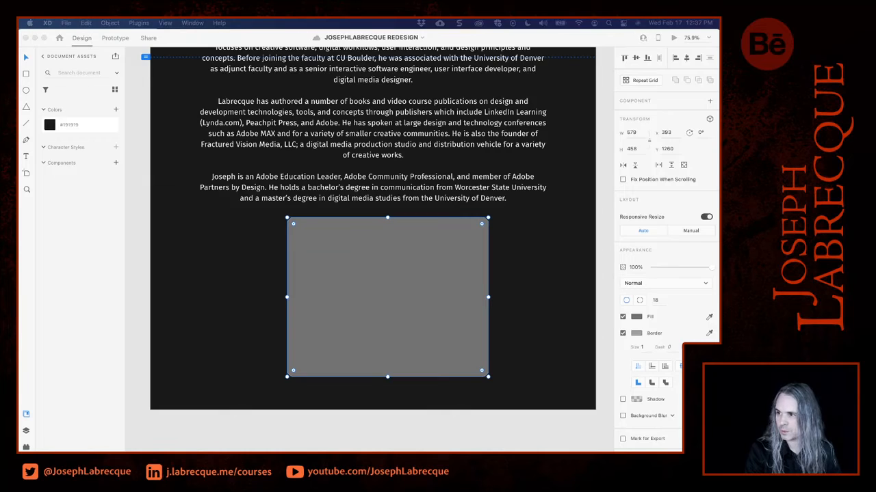
pyautogui.moveTo(718, 59); pyautogui.dragTo(340, 75)
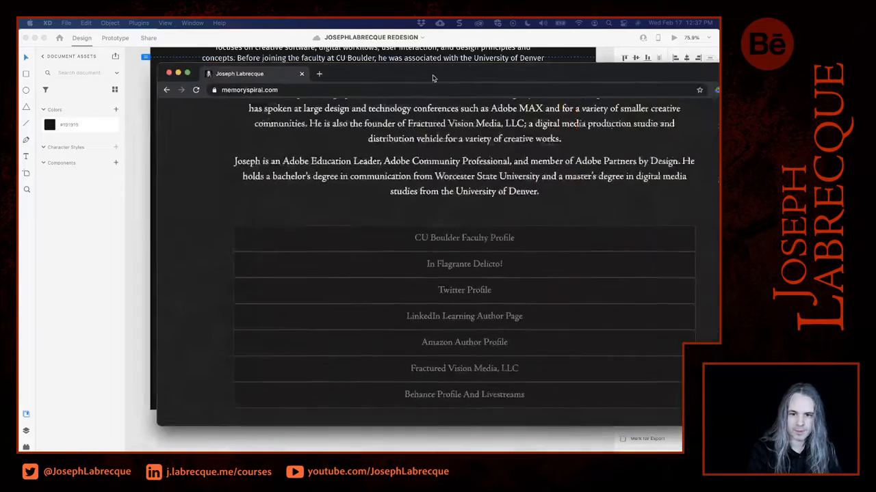
pyautogui.moveTo(416, 75); pyautogui.dragTo(375, 73)
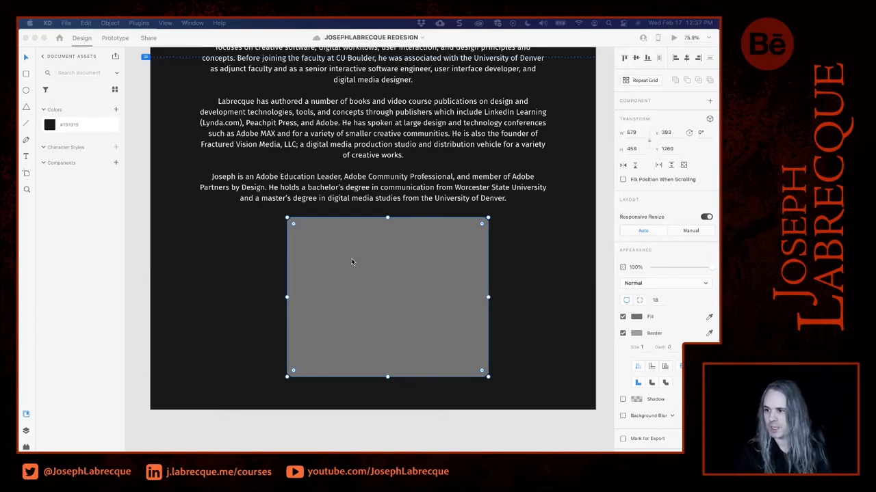
# Reduce the corner radius of the grey rectangle to 4 on all corners.
pyautogui.click(293, 227)
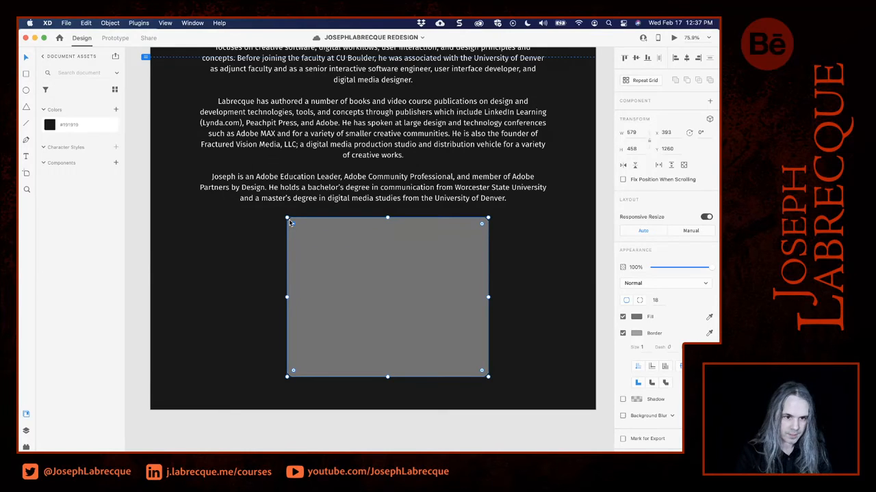
pyautogui.moveTo(292, 223); pyautogui.dragTo(288, 219)
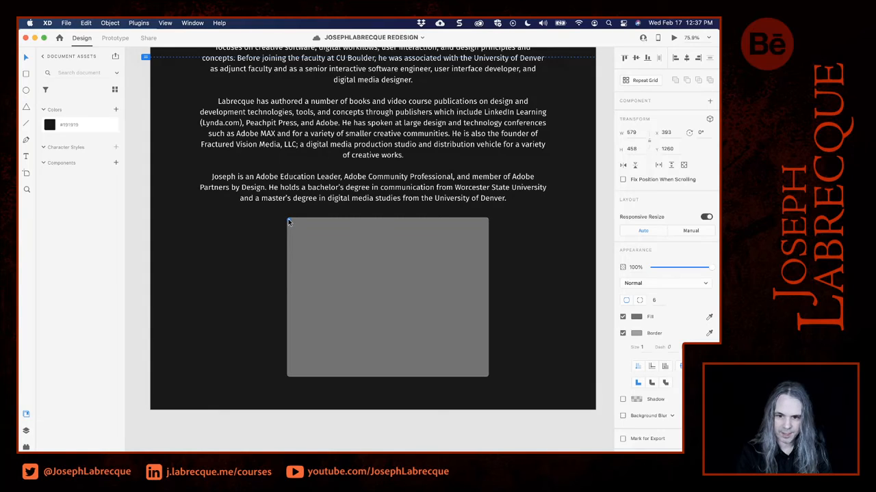
pyautogui.moveTo(287, 220); pyautogui.dragTo(288, 218)
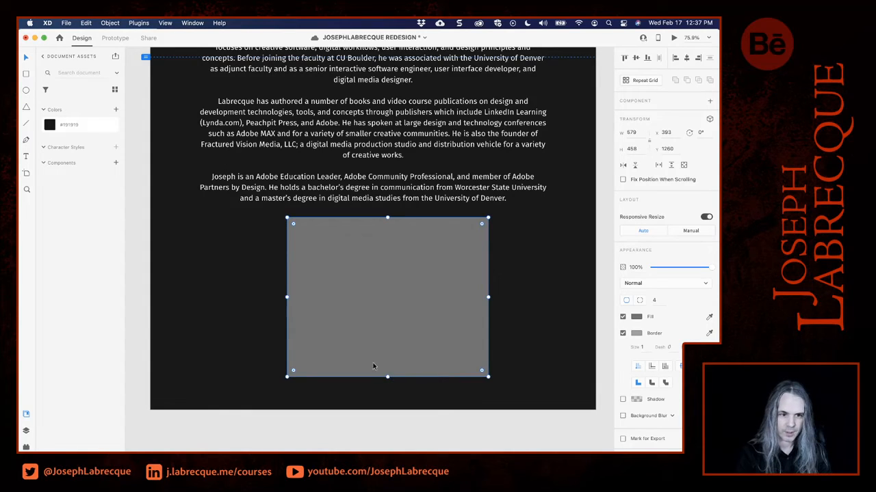
# Shorten the grey rectangle from its lower edge and set its height to 65 px.
pyautogui.moveTo(388, 376); pyautogui.dragTo(384, 240)
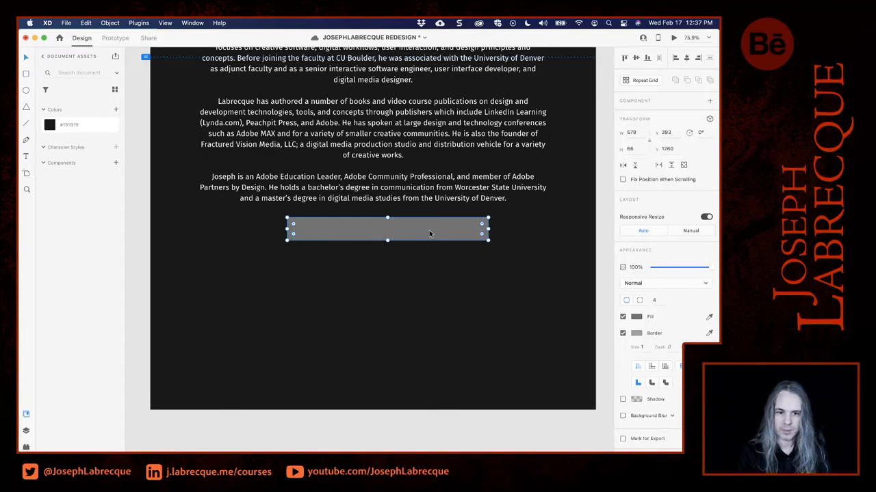
pyautogui.click(630, 148)
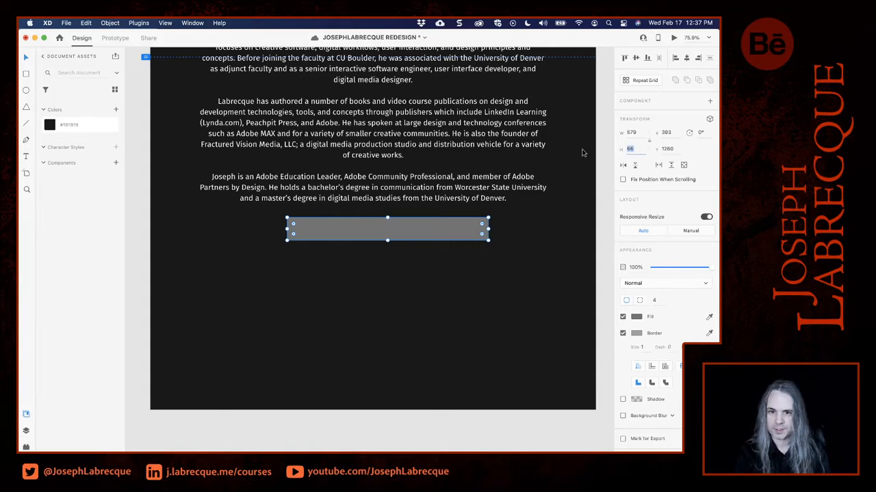
pyautogui.write('6')
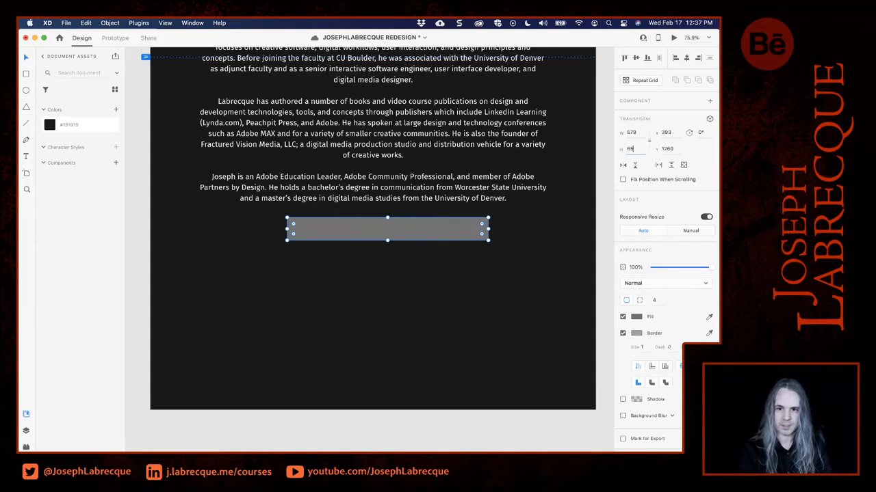
pyautogui.press('Return')
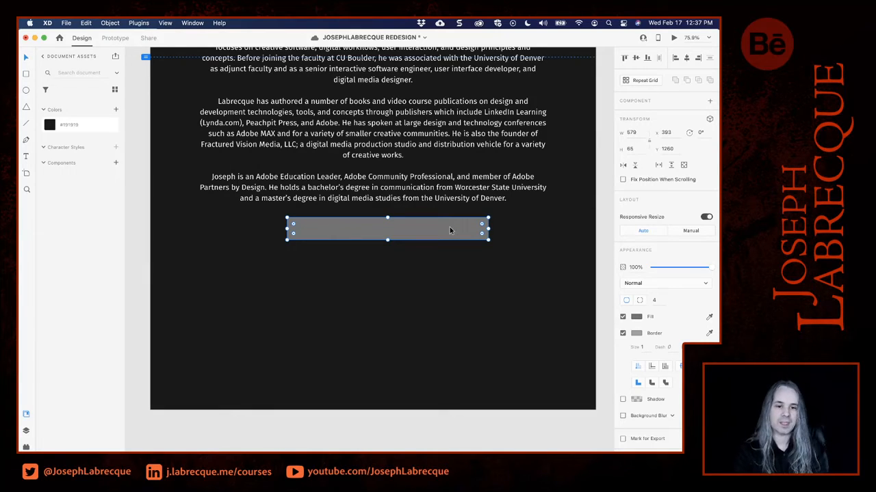
# Set the grey rectangle's width to 580 px and centre it horizontally on the artboard.
pyautogui.moveTo(436, 229)
pyautogui.mouseDown()
pyautogui.moveTo(411, 231)
pyautogui.moveTo(422, 232)
pyautogui.mouseUp()
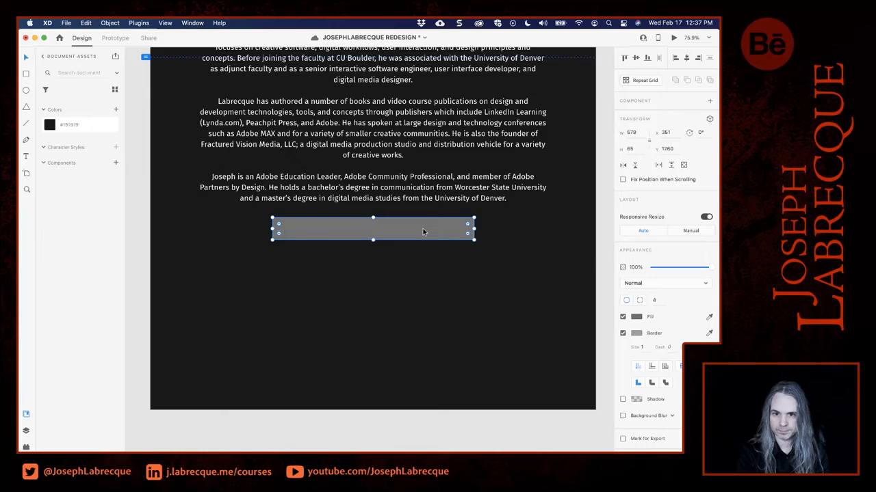
pyautogui.click(640, 133)
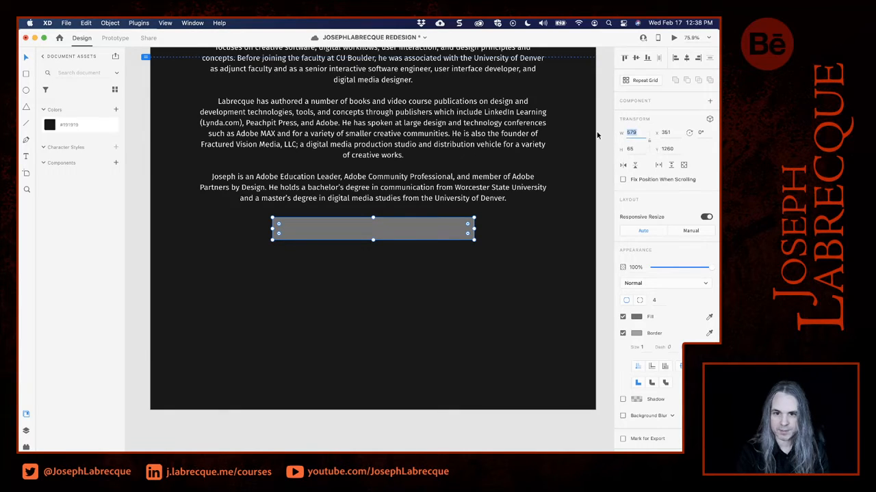
pyautogui.write('58')
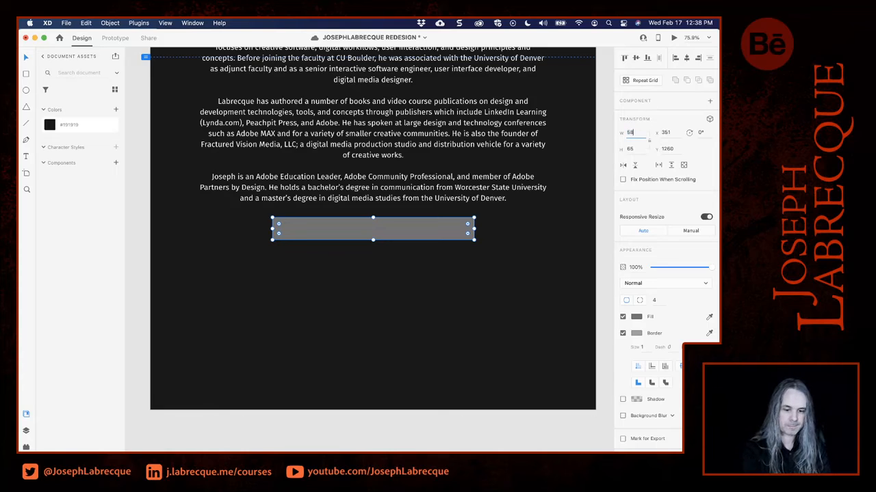
pyautogui.write('0')
pyautogui.press('Return')
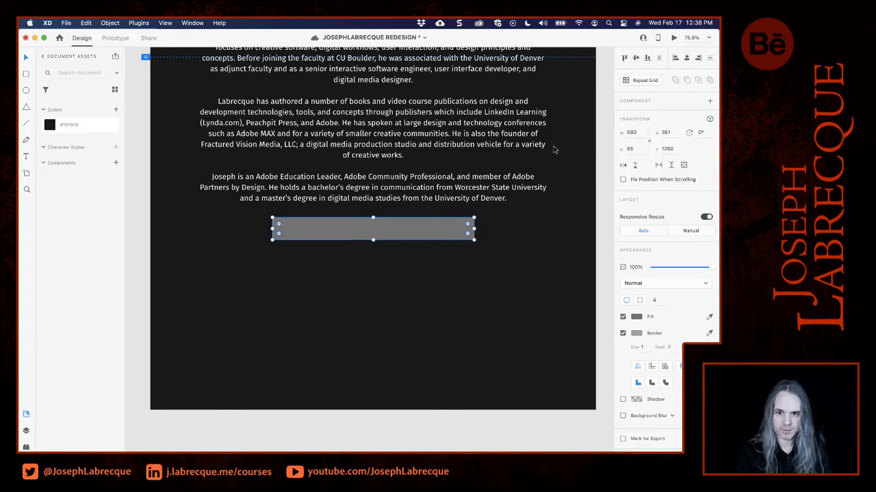
pyautogui.click(687, 58)
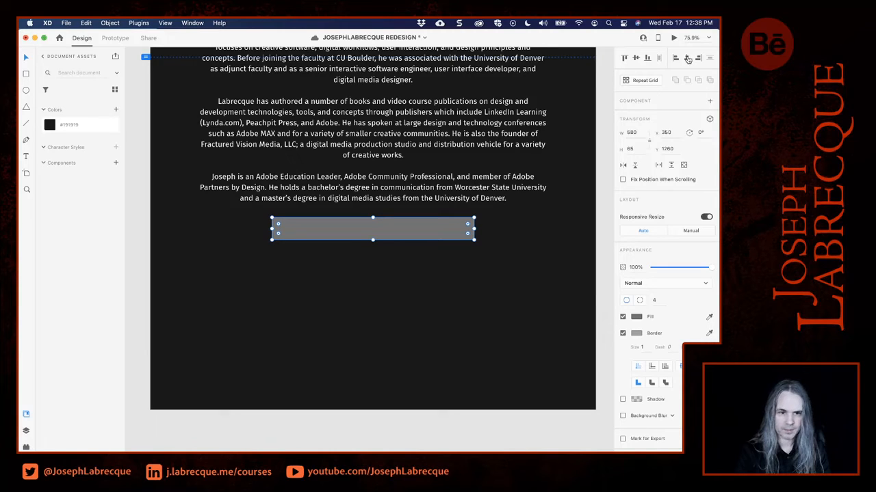
# Select the portrait circle, the subtitle and the name heading together, and save the document.
pyautogui.click(482, 151)
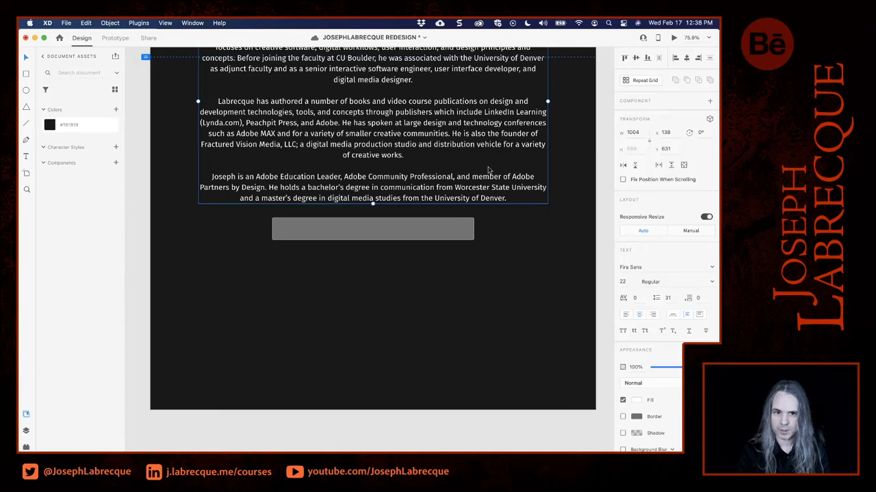
pyautogui.scroll(10, 414, 181)
pyautogui.click(395, 186)
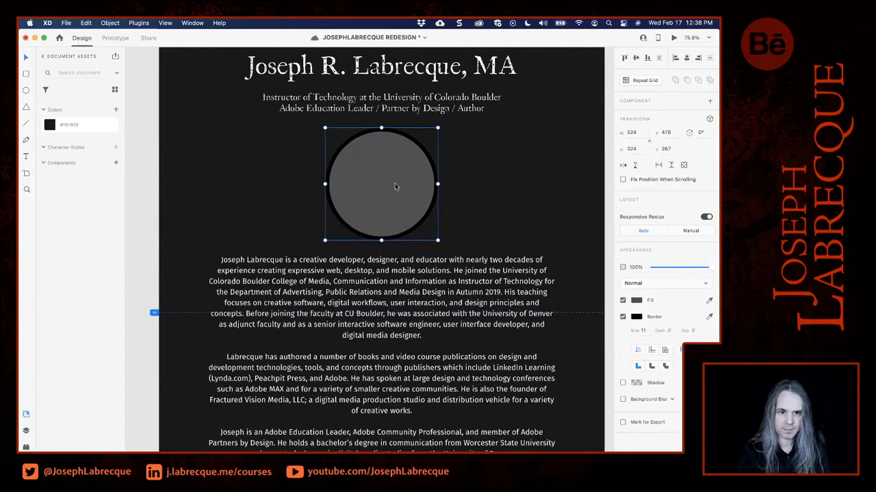
pyautogui.keyDown('shift'); pyautogui.click(405, 105); pyautogui.keyUp('shift')
pyautogui.keyDown('shift'); pyautogui.click(404, 68); pyautogui.keyUp('shift')
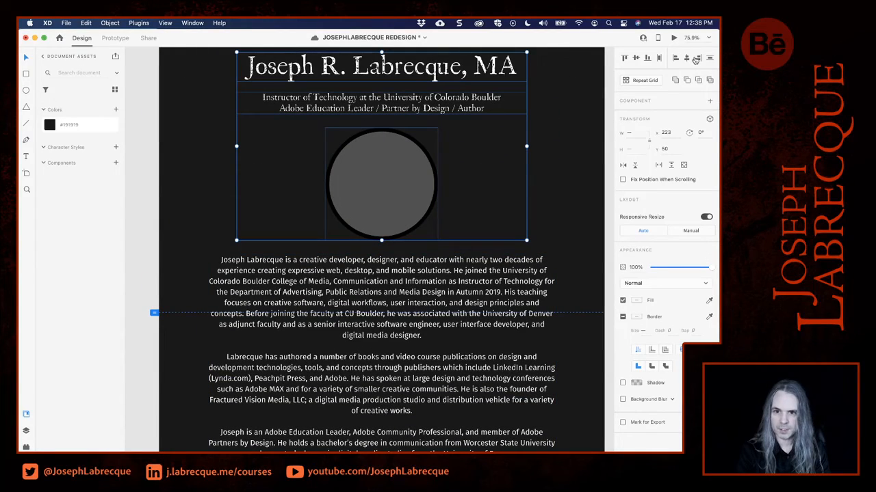
pyautogui.press('super+s')
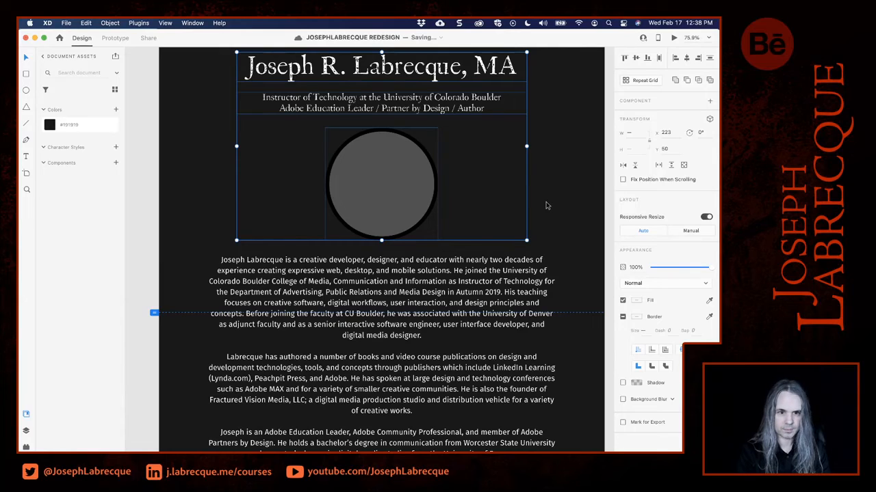
# Change the fill of the rectangle below the biography to dark grey #212121.
pyautogui.scroll(-10, 545, 203)
pyautogui.click(452, 225)
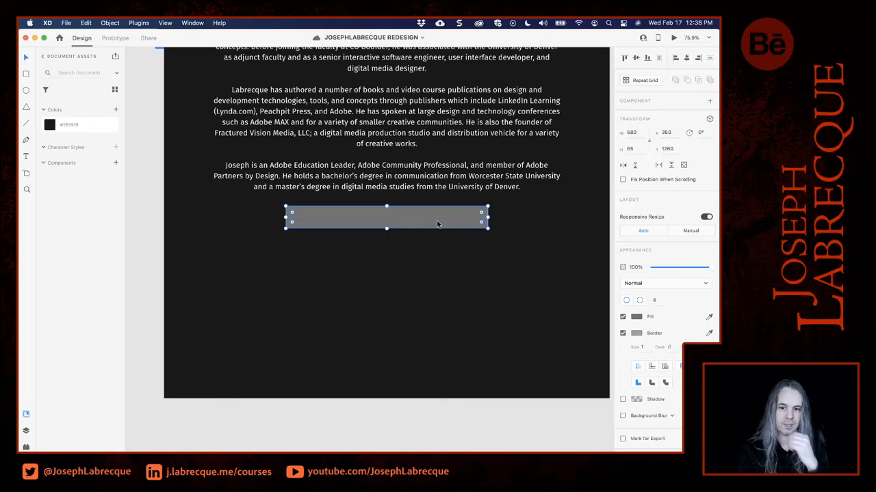
pyautogui.click(637, 317)
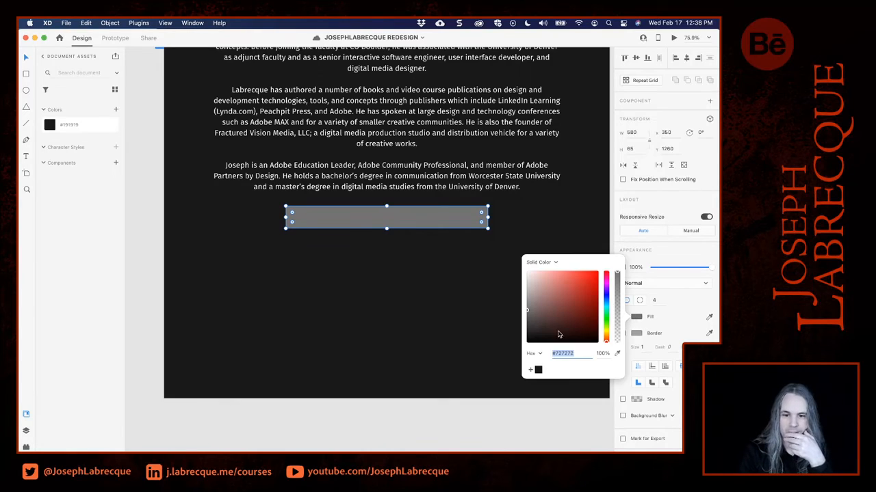
pyautogui.moveTo(559, 334); pyautogui.dragTo(526, 334)
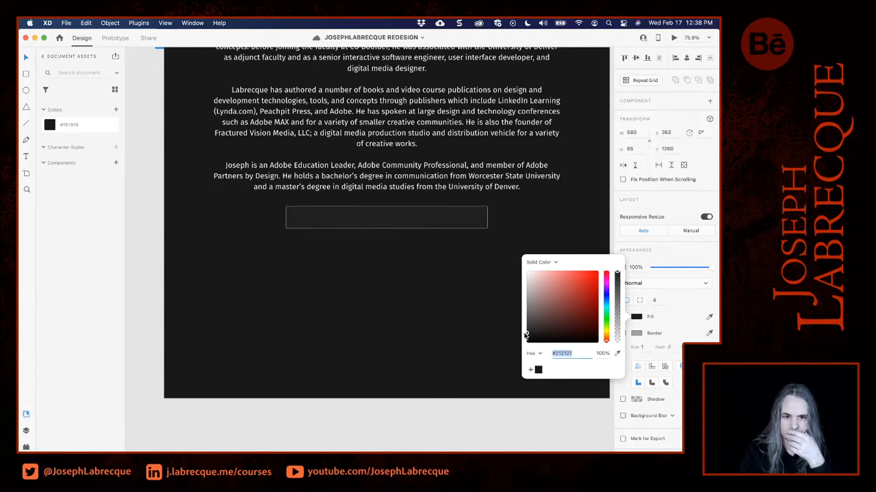
pyautogui.click(614, 241)
pyautogui.click(614, 241)
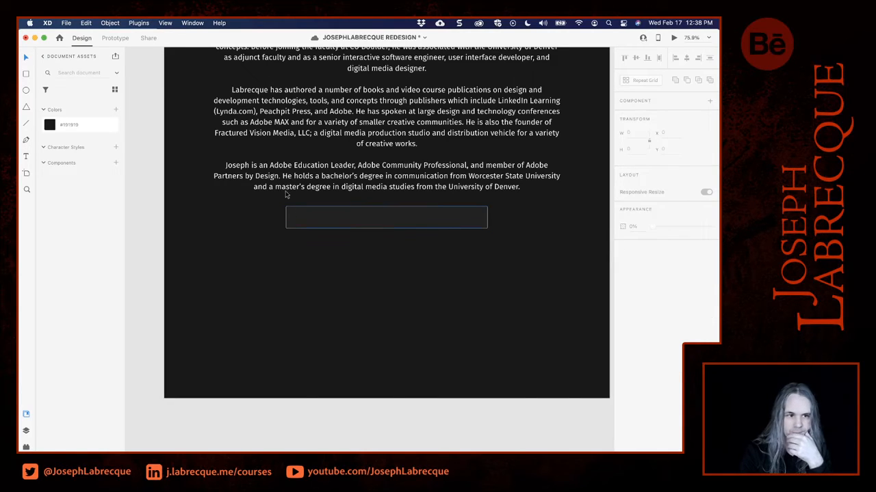
# Add a text box about 448 px wide reading "CU Boulder Faculty Profile" and centre it inside the dark rectangle.
pyautogui.click(26, 156)
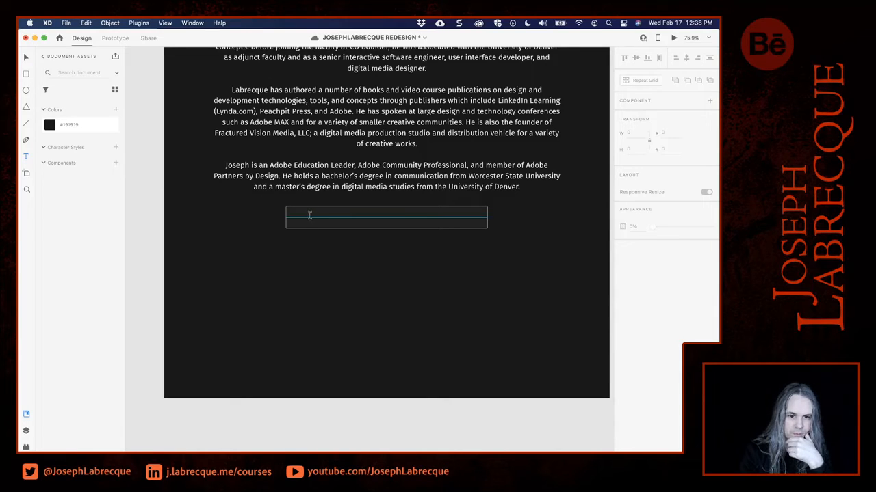
pyautogui.moveTo(309, 216); pyautogui.dragTo(466, 232)
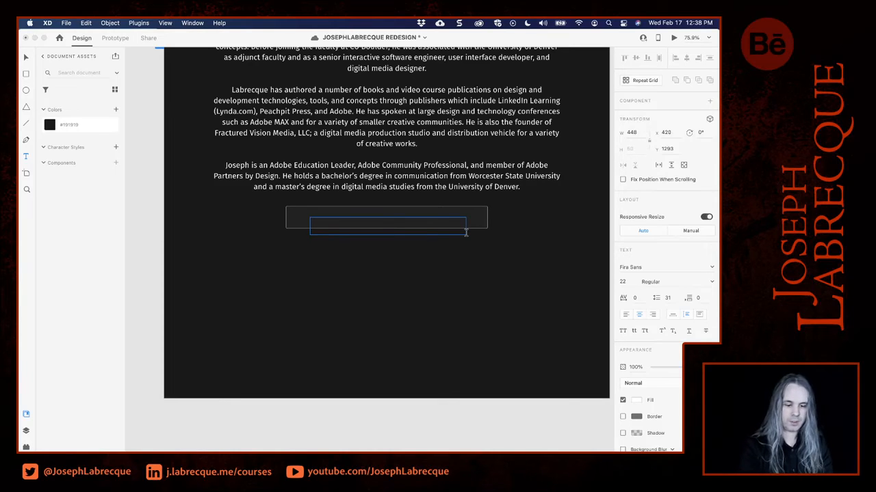
pyautogui.write('CU Bould')
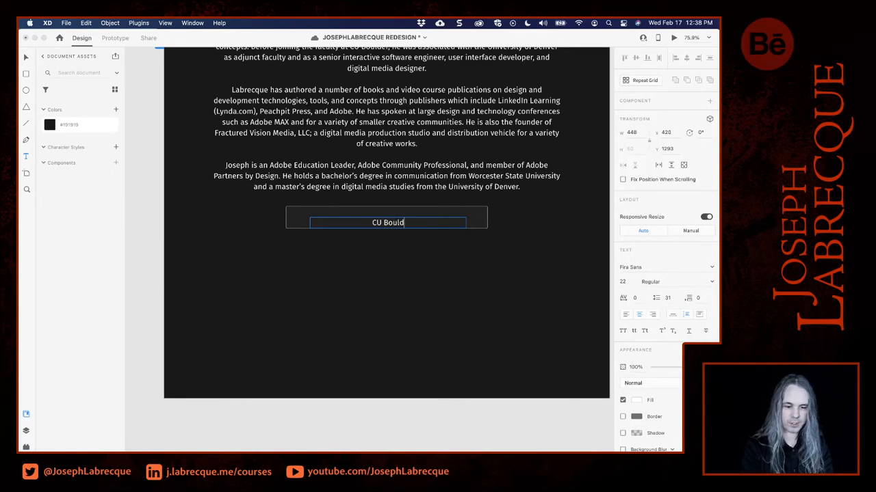
pyautogui.write('er Facul')
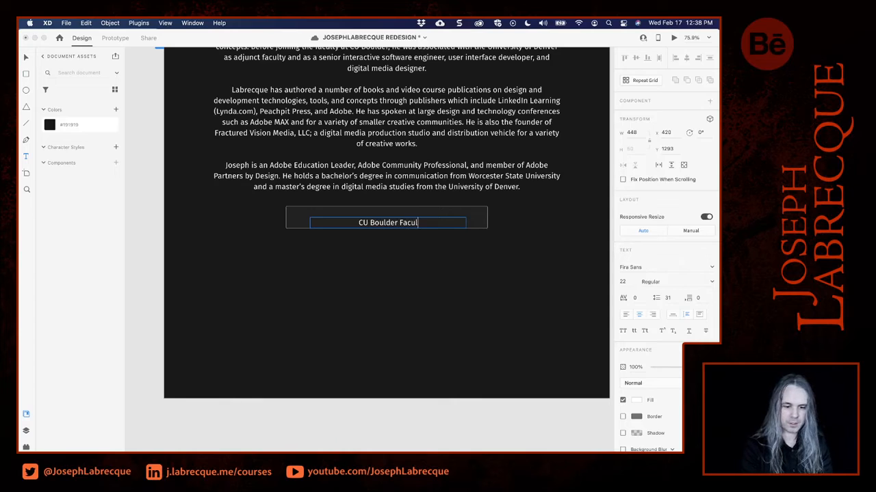
pyautogui.write('ty Profu')
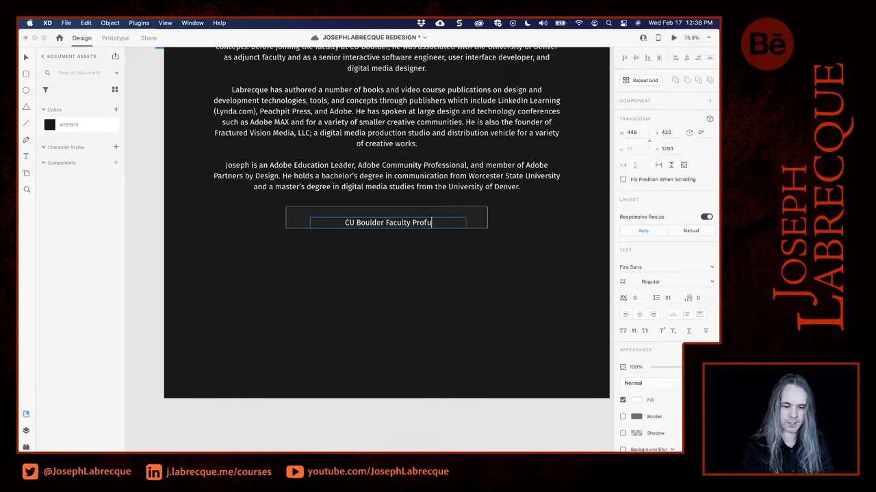
pyautogui.press('BackSpace')
pyautogui.write('ile')
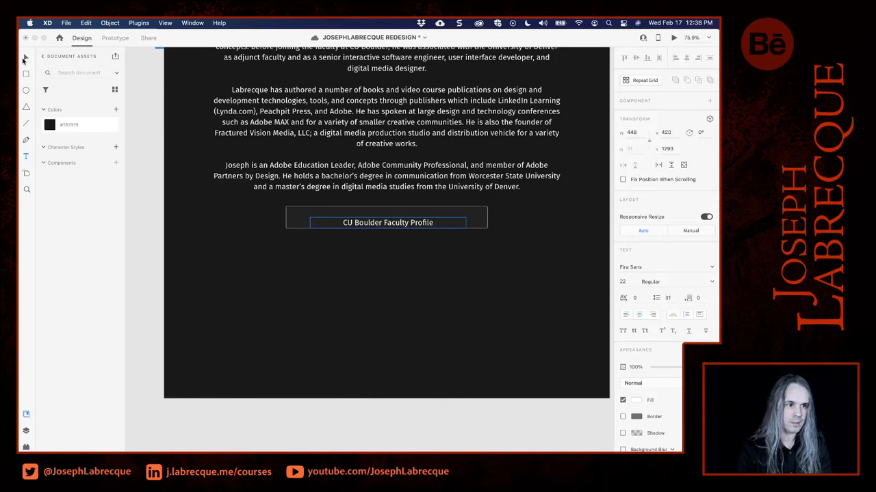
pyautogui.click(24, 58)
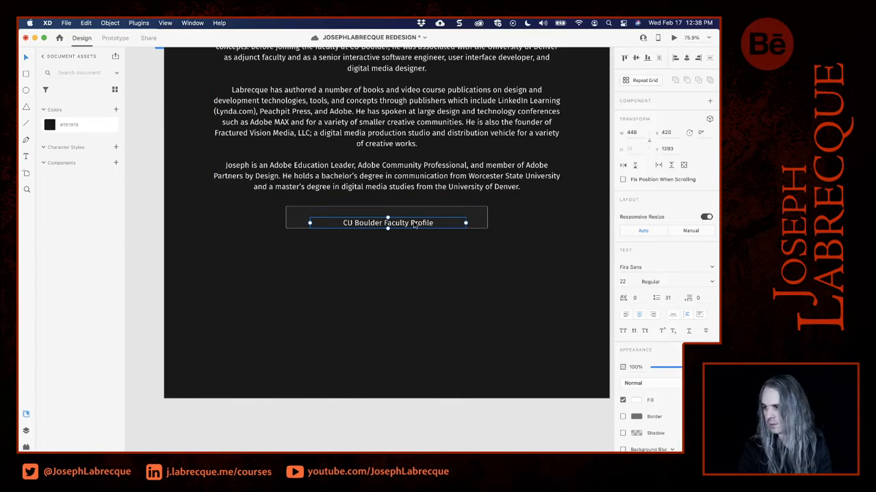
pyautogui.moveTo(413, 225); pyautogui.dragTo(413, 219)
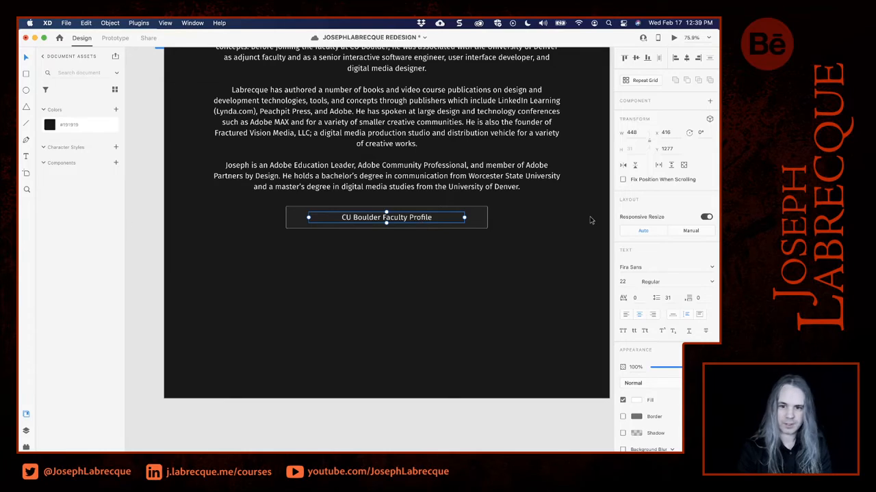
# Recolour the "CU Boulder Faculty Profile" label to light grey #D0D0D0 and set its font to Georgia.
pyautogui.click(638, 401)
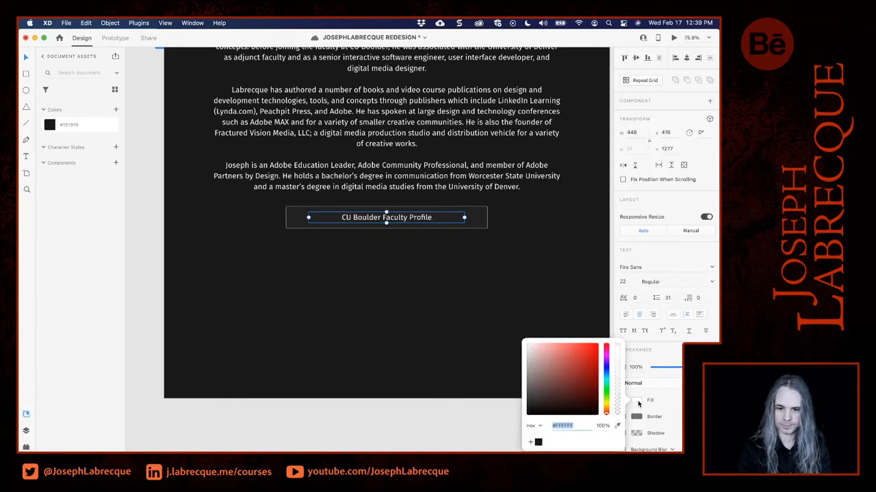
pyautogui.click(527, 379)
pyautogui.moveTo(528, 378); pyautogui.dragTo(526, 356)
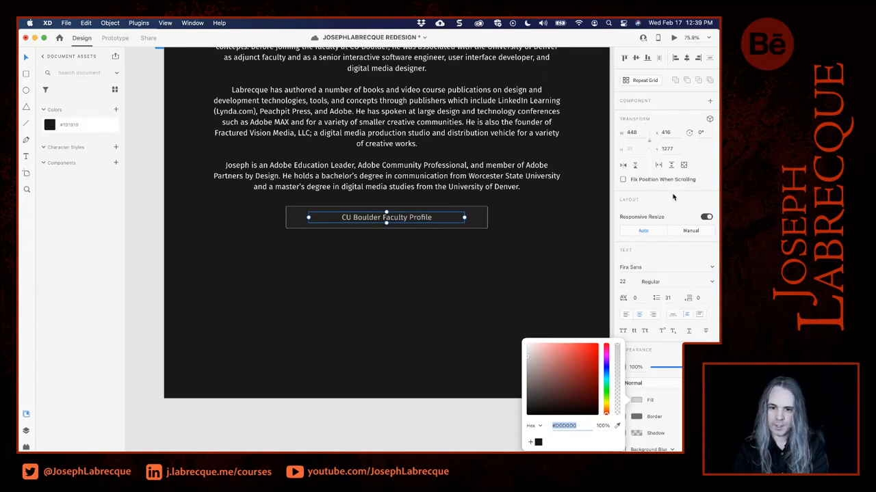
pyautogui.click(711, 269)
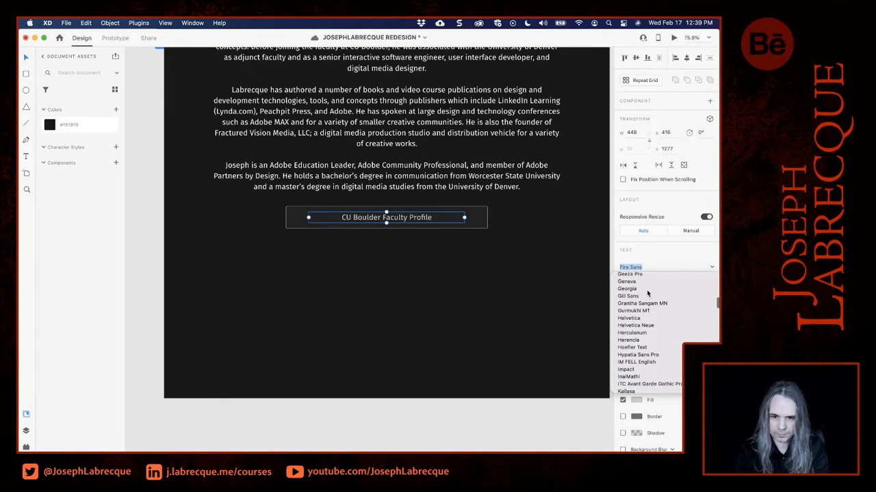
pyautogui.click(646, 290)
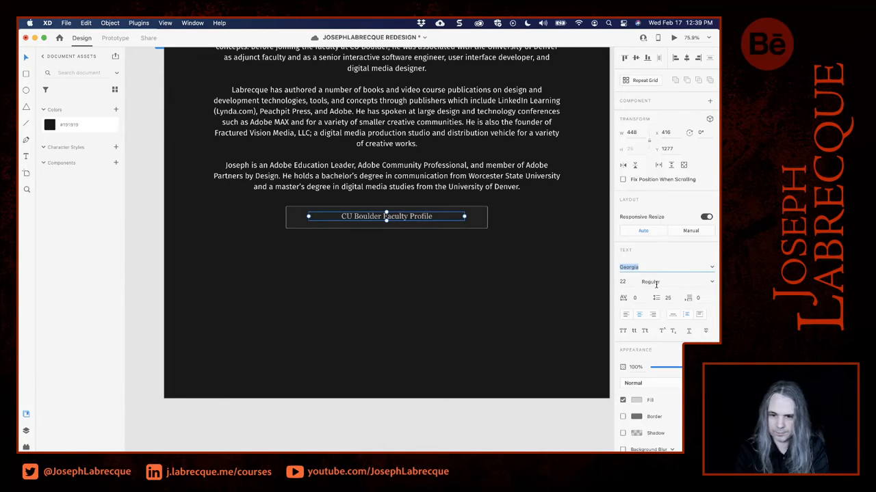
# Change the font of the "CU Boulder Faculty Profile" label to Hypatia Sans Pro.
pyautogui.click(711, 268)
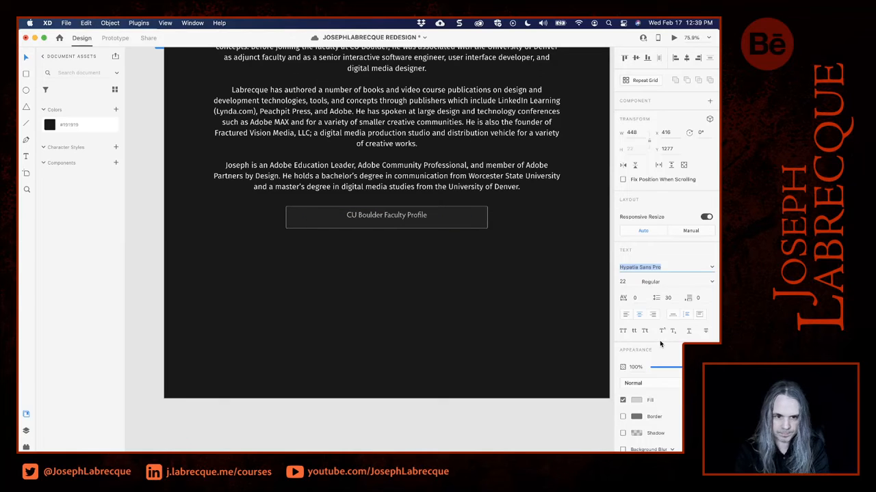
pyautogui.click(661, 341)
# Look through the available fonts for an alternative typeface for the "CU Boulder Faculty Profile" label.
pyautogui.click(711, 267)
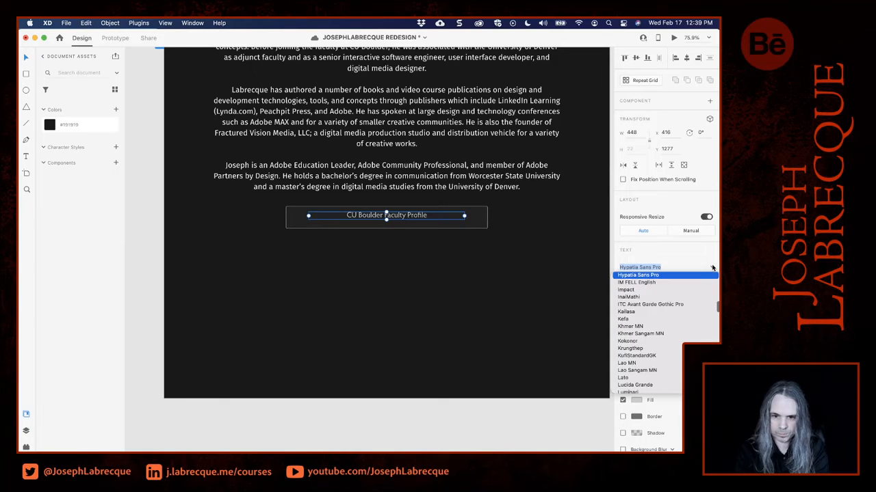
pyautogui.scroll(3, 684, 317)
pyautogui.scroll(5, 684, 317)
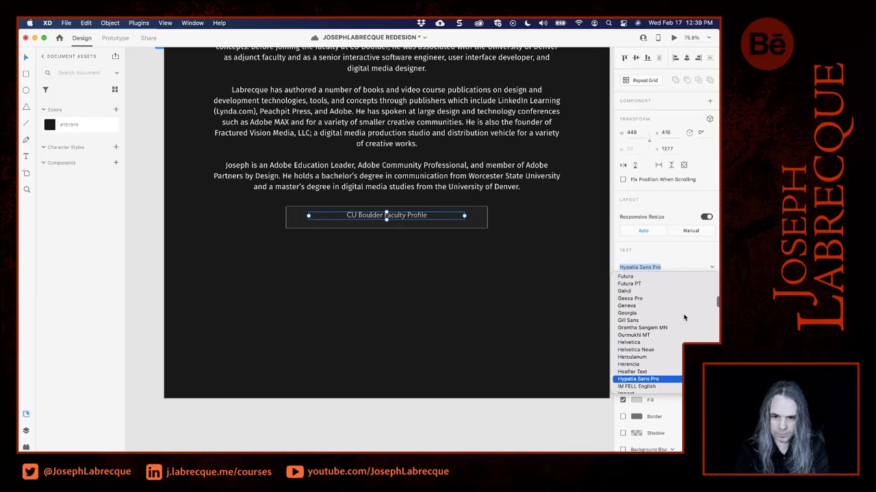
pyautogui.scroll(2, 684, 318)
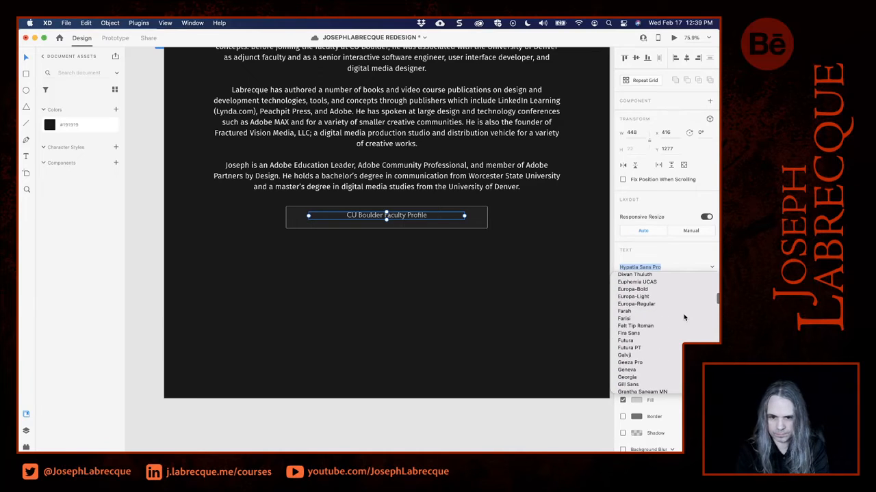
pyautogui.scroll(2, 684, 317)
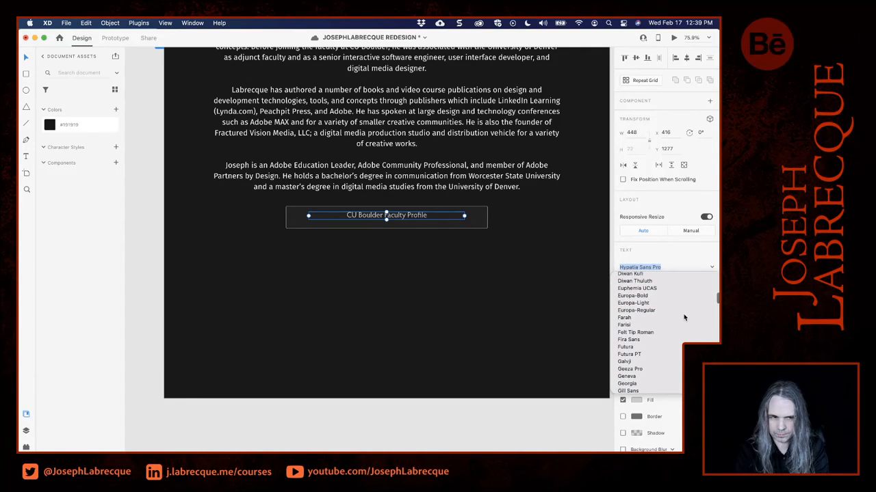
pyautogui.scroll(5, 684, 318)
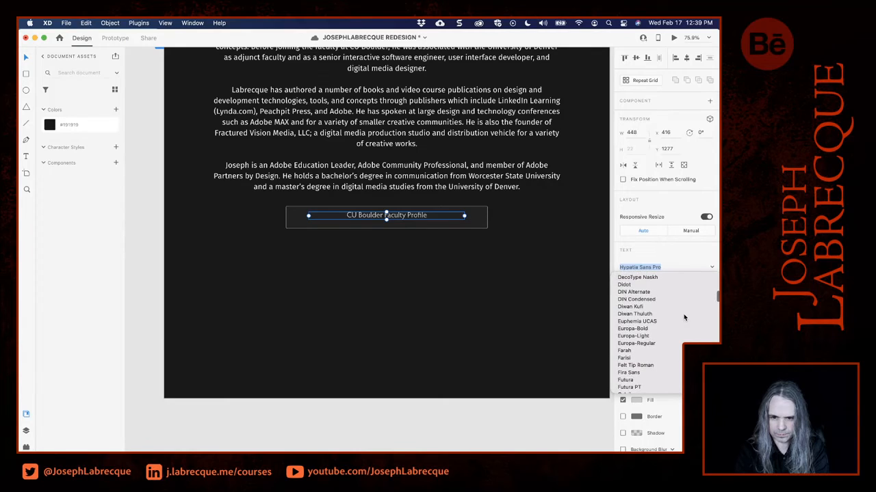
pyautogui.scroll(3, 684, 317)
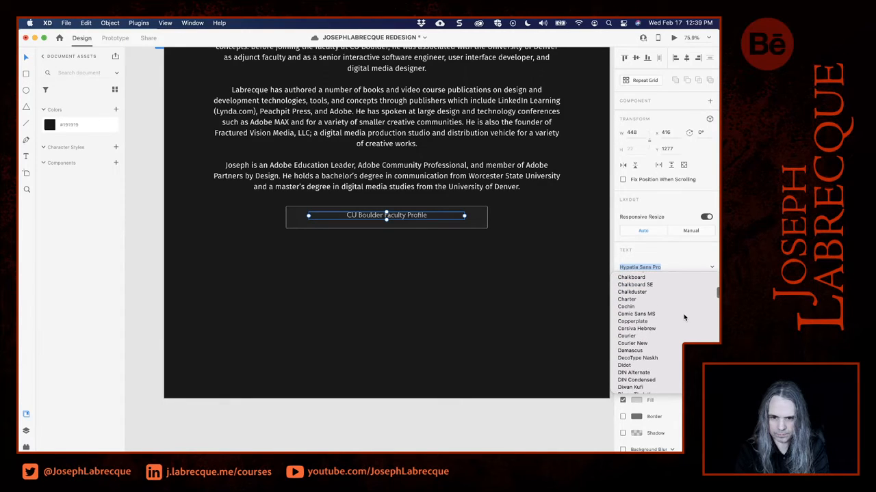
pyautogui.scroll(8, 684, 317)
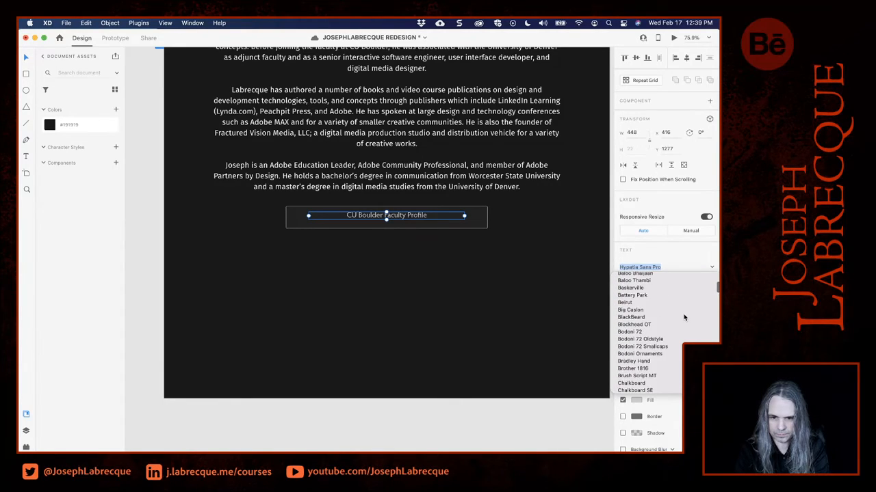
pyautogui.scroll(9, 684, 318)
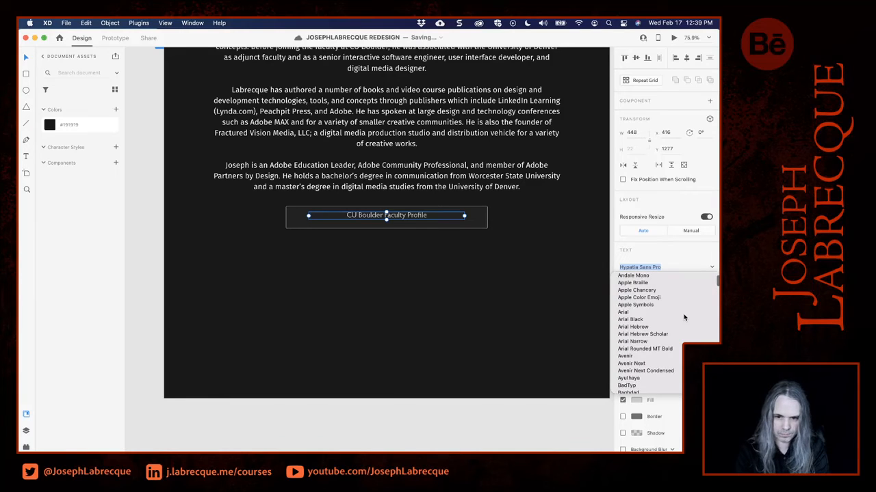
pyautogui.scroll(3, 684, 317)
pyautogui.scroll(-9, 684, 317)
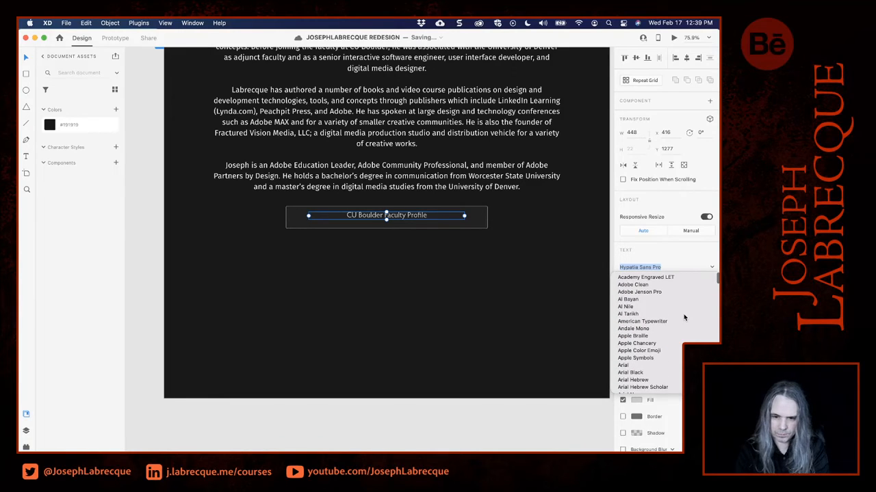
pyautogui.scroll(-20, 684, 318)
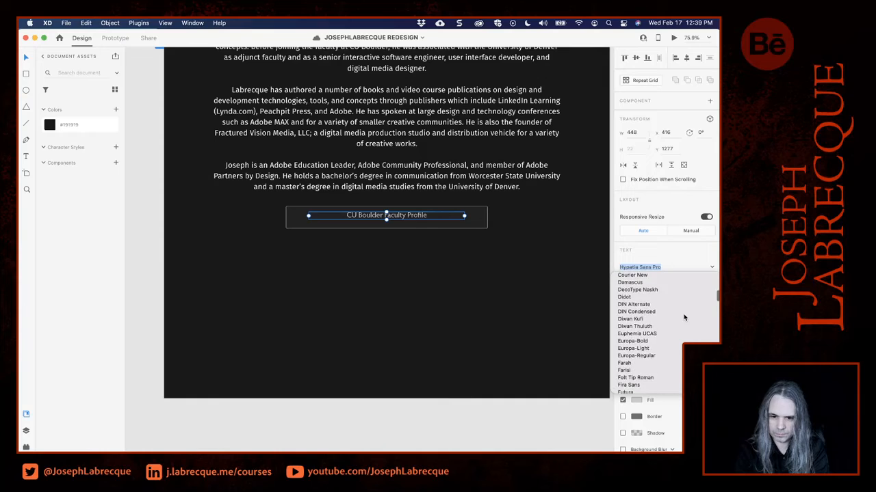
pyautogui.scroll(-12, 684, 317)
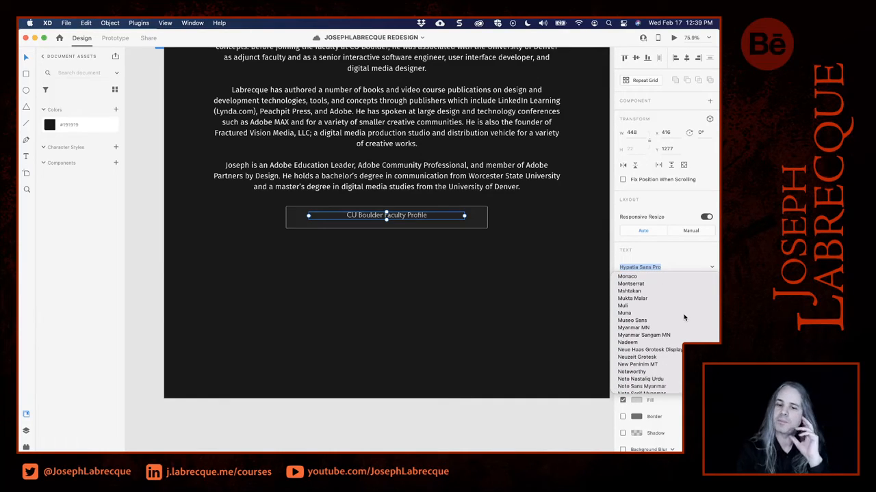
pyautogui.scroll(-3, 684, 317)
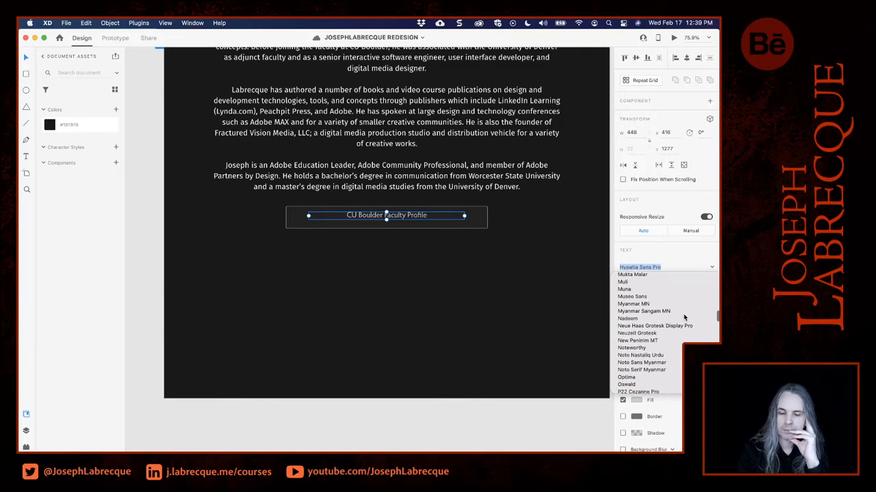
pyautogui.scroll(-9, 684, 317)
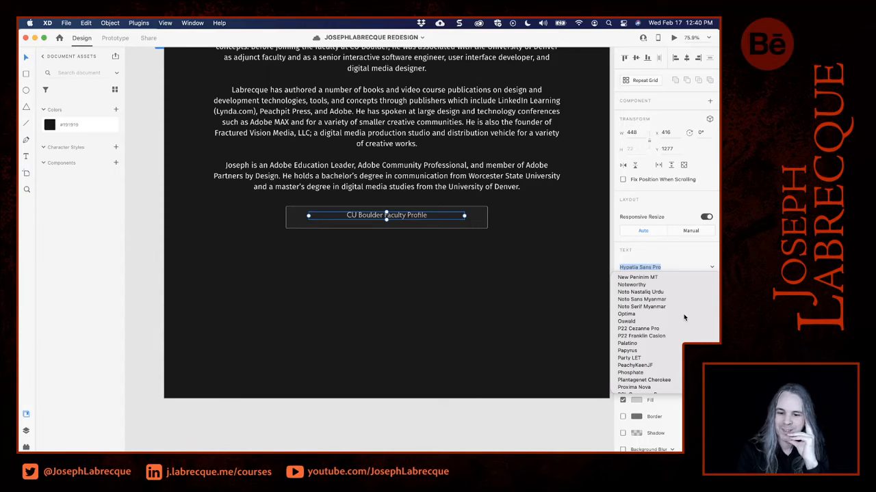
pyautogui.scroll(-2, 684, 317)
pyautogui.scroll(-1, 684, 317)
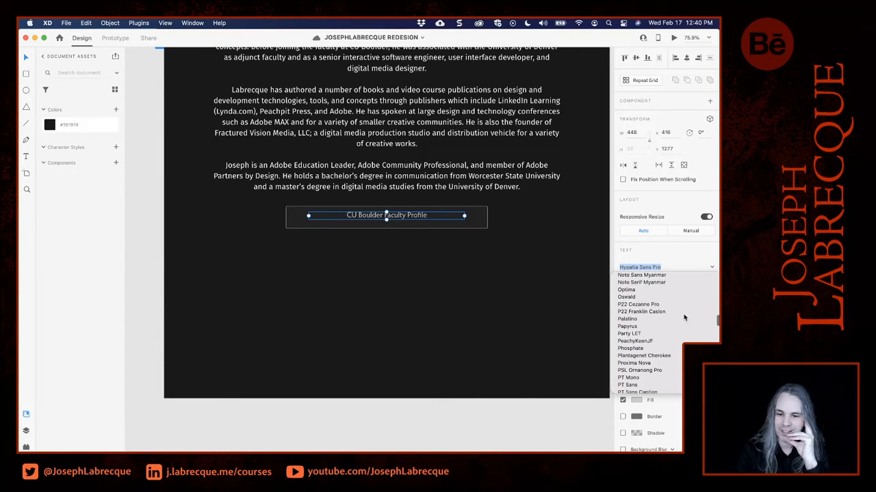
pyautogui.scroll(1, 684, 317)
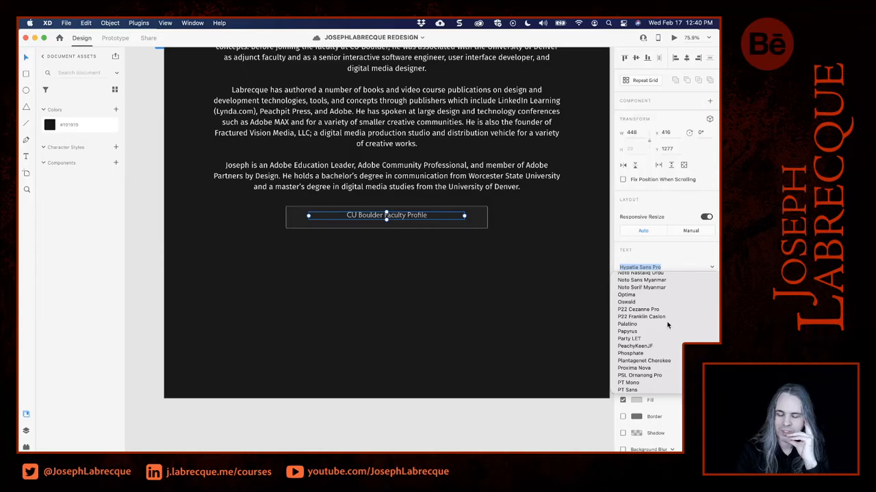
pyautogui.scroll(-2, 667, 325)
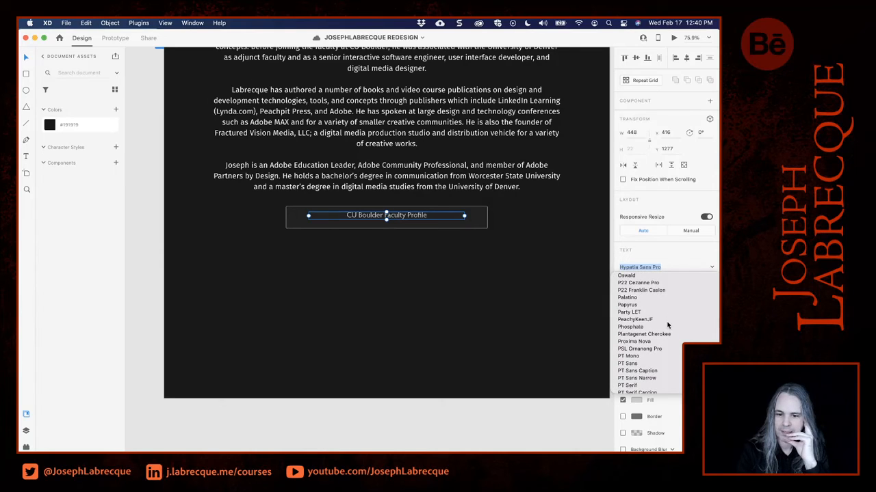
pyautogui.scroll(-2, 668, 325)
pyautogui.scroll(-1, 692, 331)
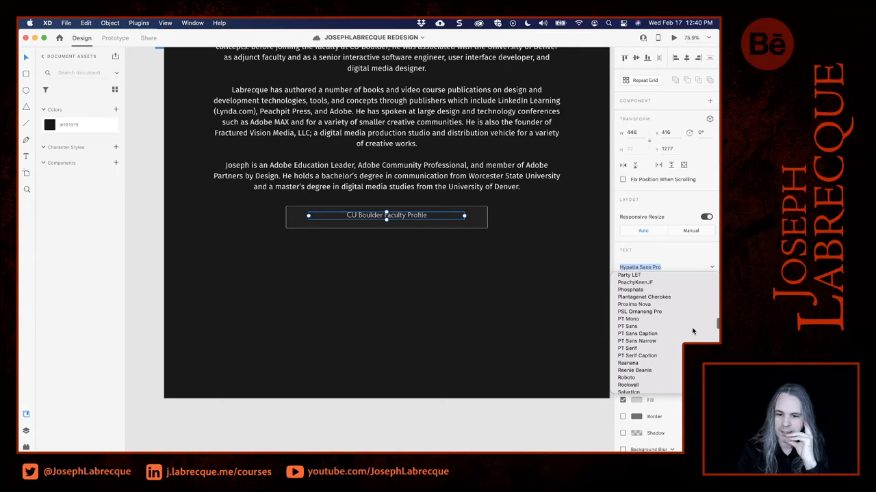
pyautogui.scroll(-4, 693, 331)
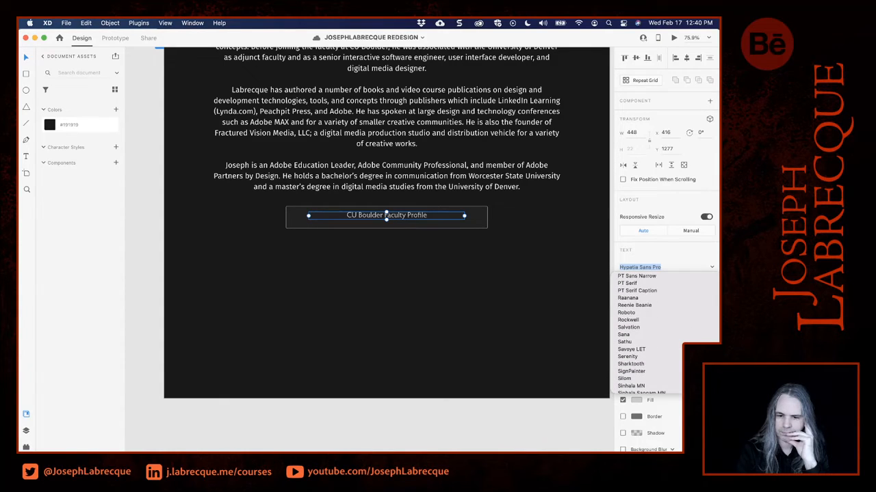
pyautogui.scroll(-3, 677, 335)
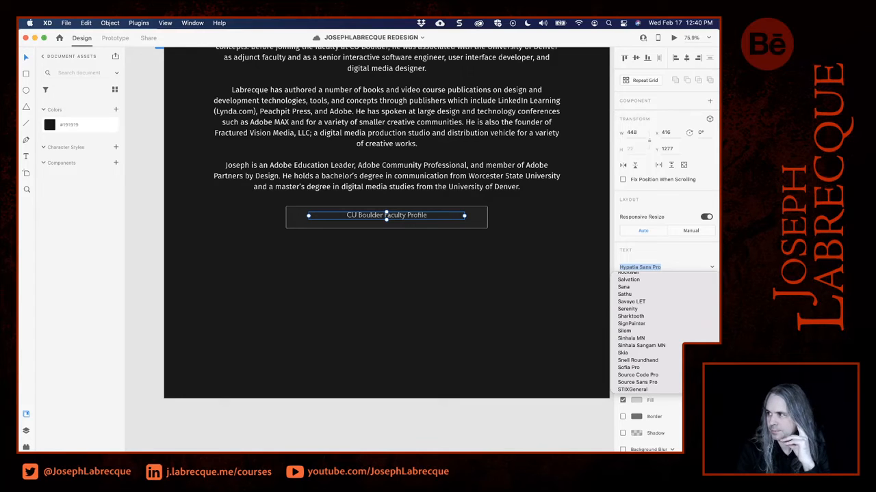
# Switch to Creative Cloud and preview the active fonts Proxima Nova, Sharktooth, Futura PT and Adobe Jenson Pro, then return to XD.
pyautogui.press('super+Tab')
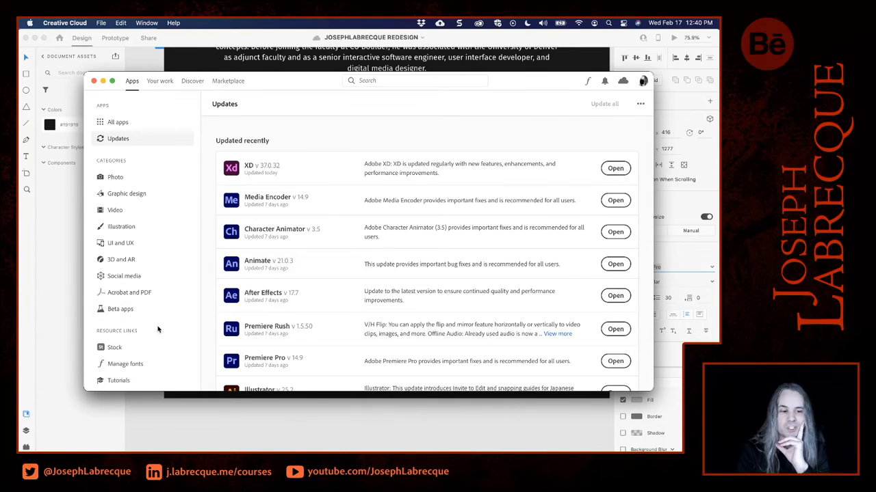
pyautogui.click(125, 364)
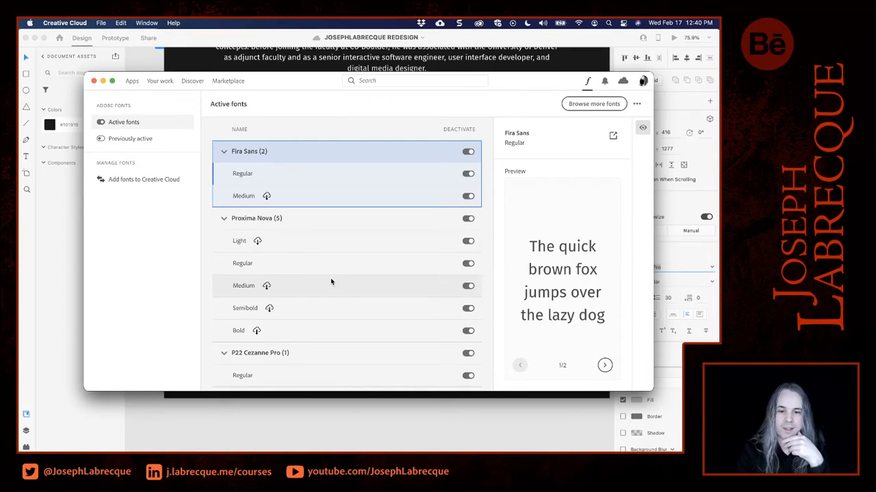
pyautogui.click(329, 220)
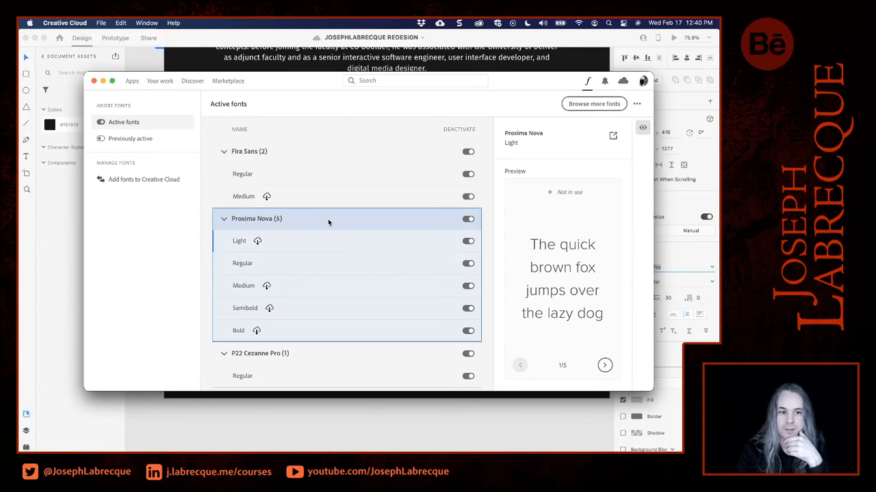
pyautogui.scroll(-5, 308, 262)
pyautogui.scroll(-1, 308, 266)
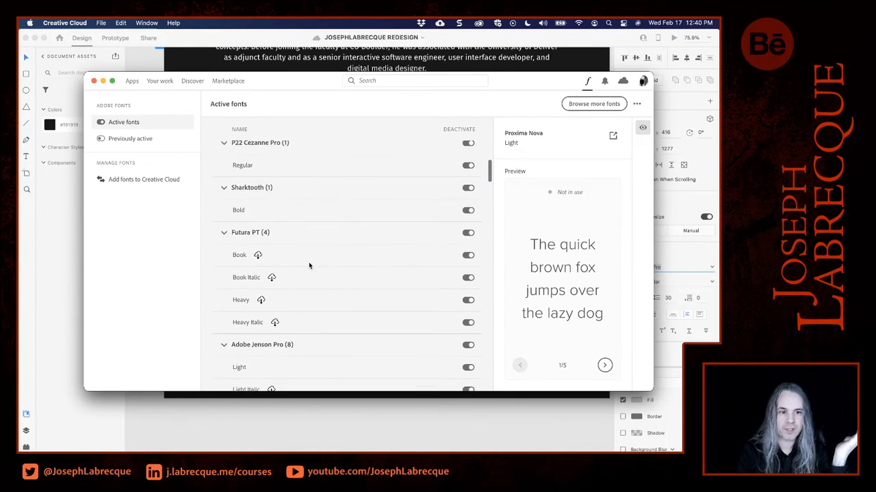
pyautogui.click(333, 191)
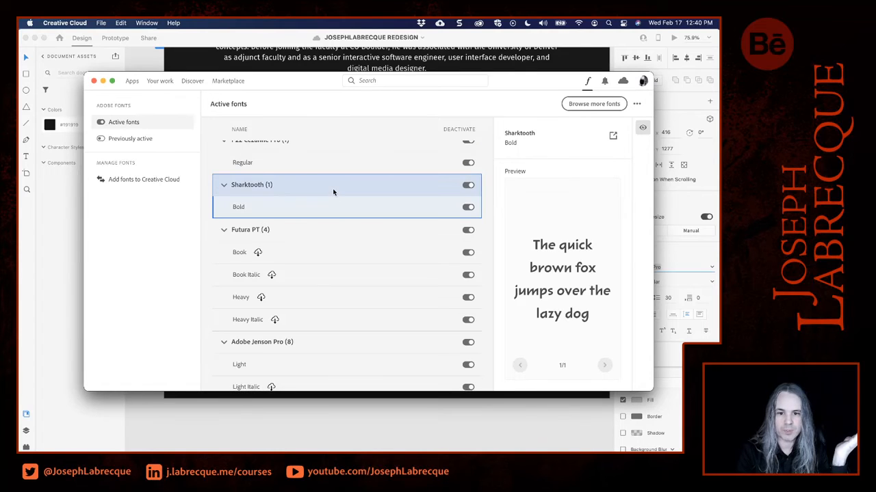
pyautogui.click(333, 230)
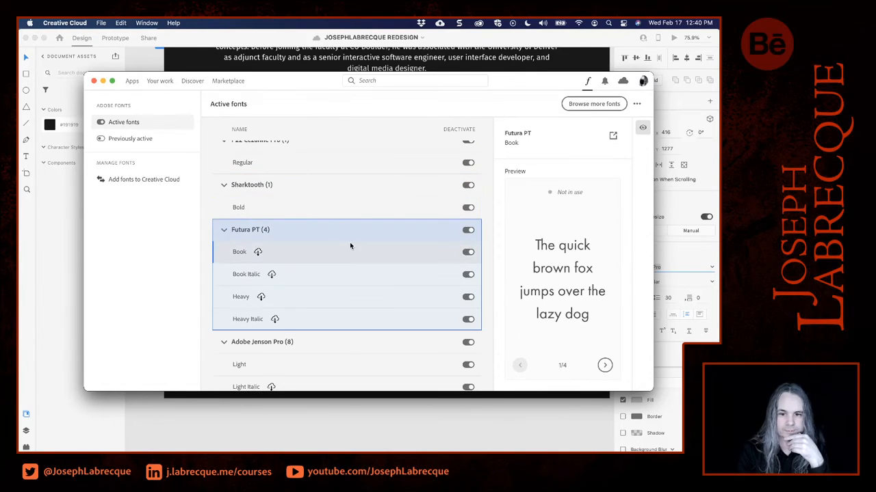
pyautogui.scroll(-5, 349, 242)
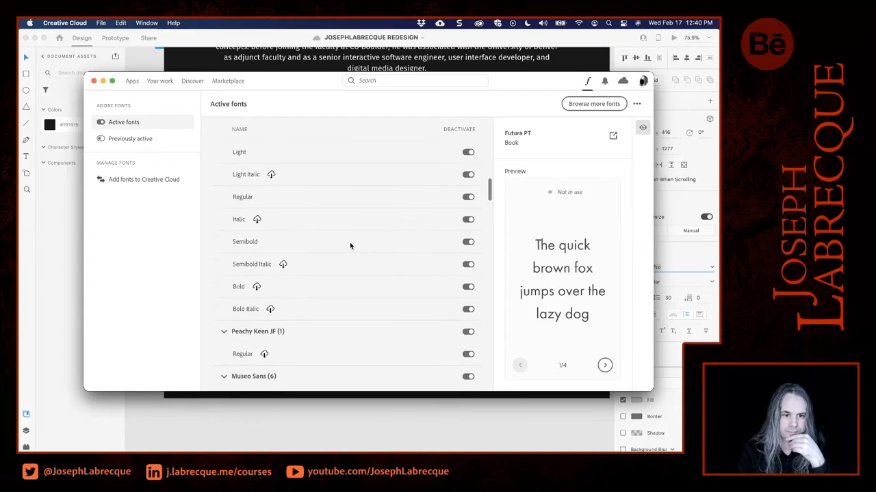
pyautogui.scroll(2, 349, 244)
pyautogui.click(327, 167)
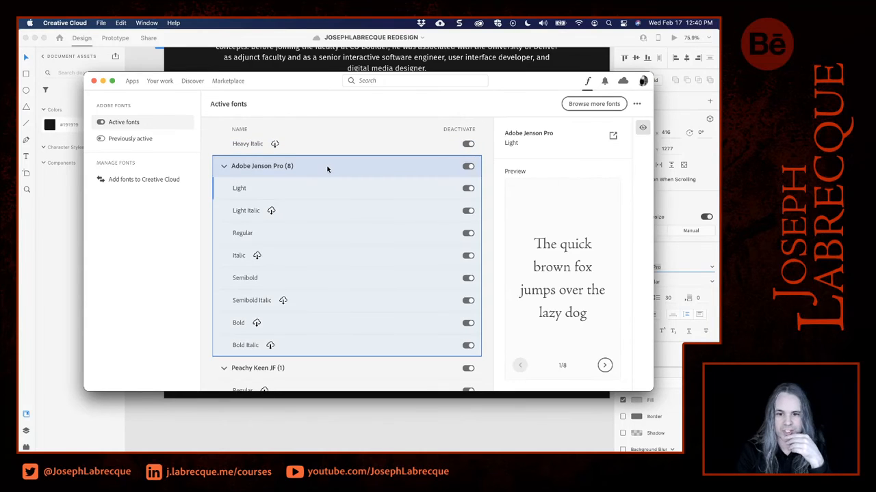
pyautogui.click(102, 81)
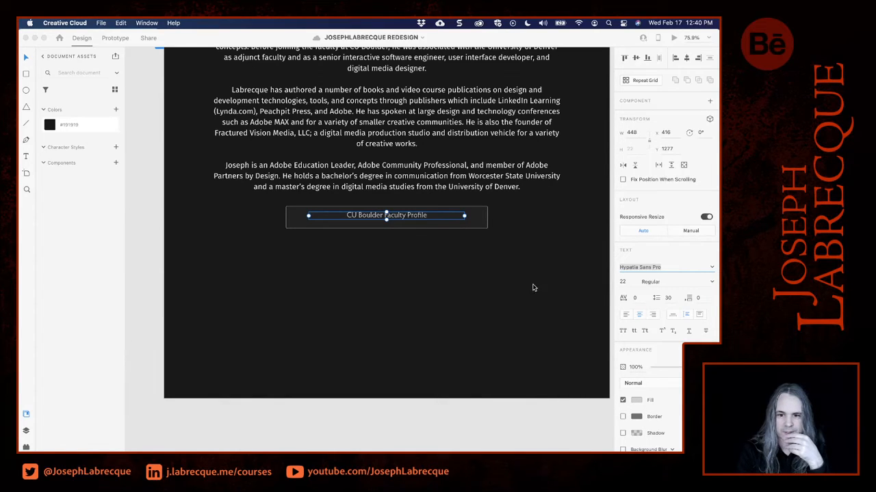
# Change the font of the "CU Boulder Faculty Profile" label to Adobe Jenson Pro.
pyautogui.click(712, 269)
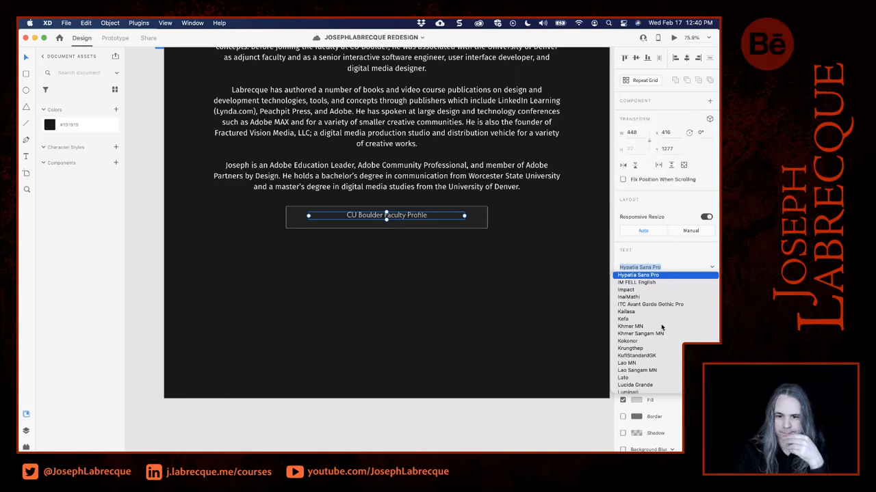
pyautogui.scroll(-3, 653, 377)
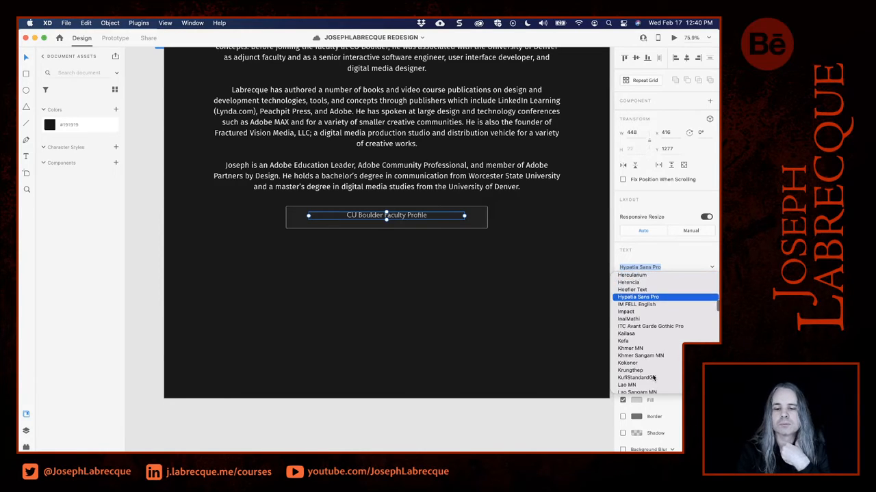
pyautogui.scroll(-6, 652, 377)
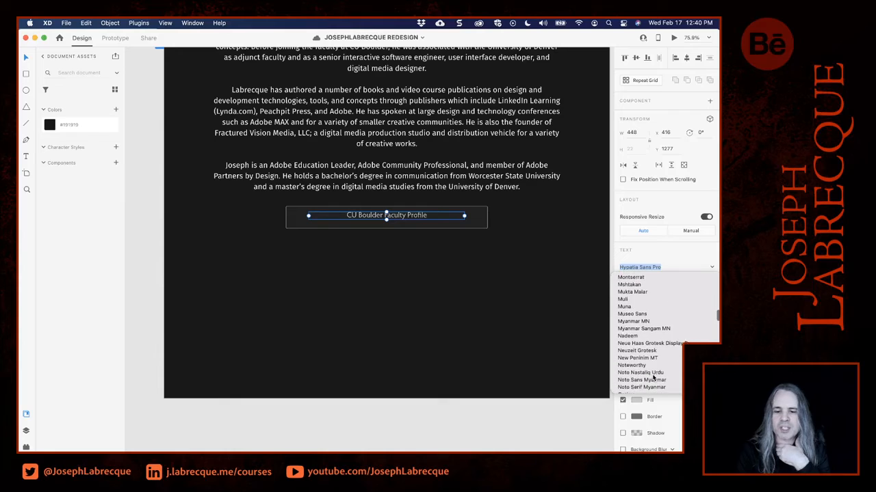
pyautogui.scroll(8, 652, 377)
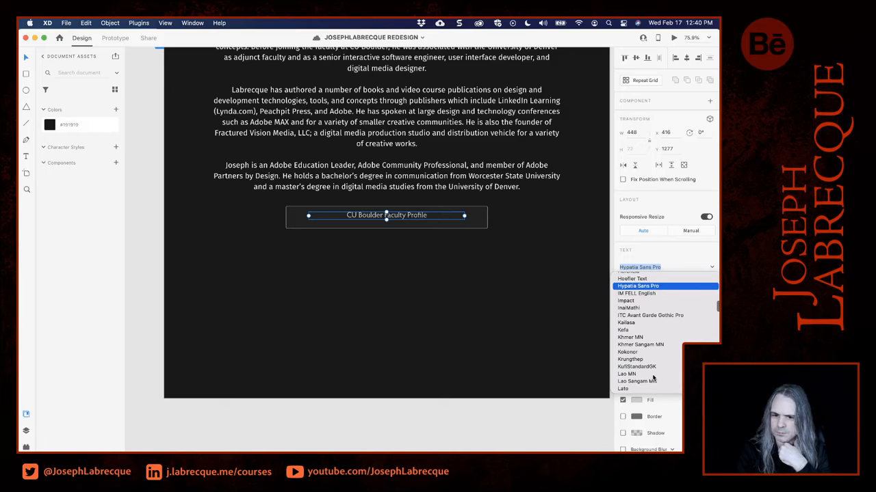
pyautogui.scroll(15, 653, 377)
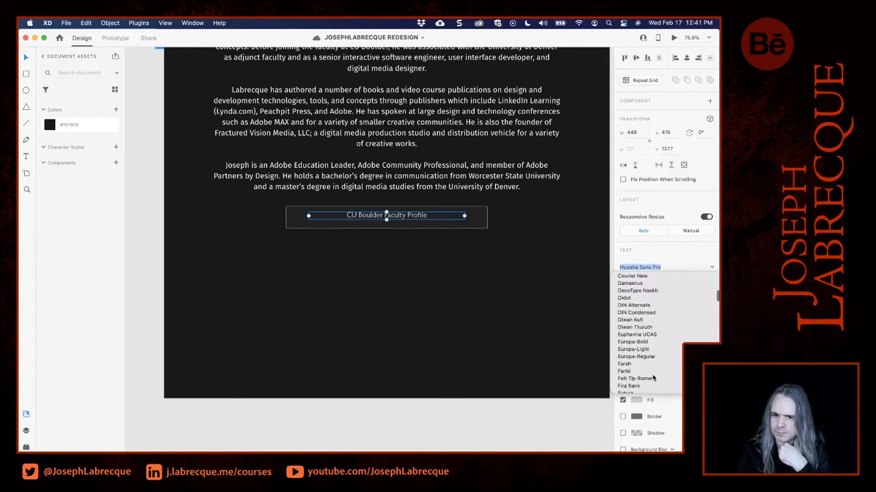
pyautogui.scroll(8, 653, 378)
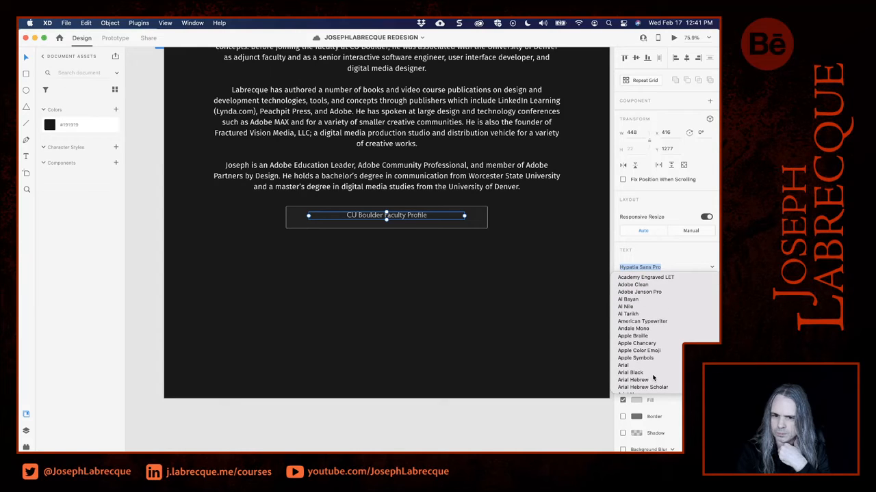
pyautogui.click(651, 292)
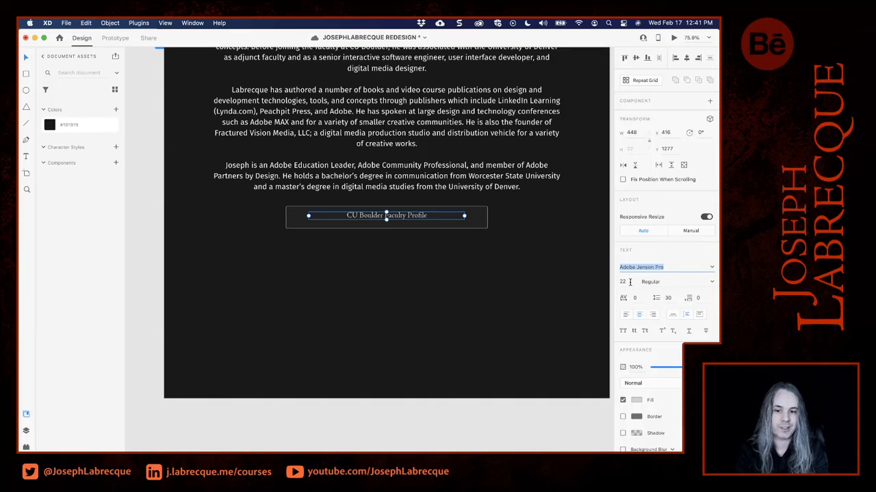
# Set the "CU Boulder Faculty Profile" label's font size to 26 and move it down slightly within its box to about Y 1280.
pyautogui.click(628, 282)
pyautogui.press('Up')
pyautogui.press('Up')
pyautogui.press('Up')
pyautogui.press('Up')
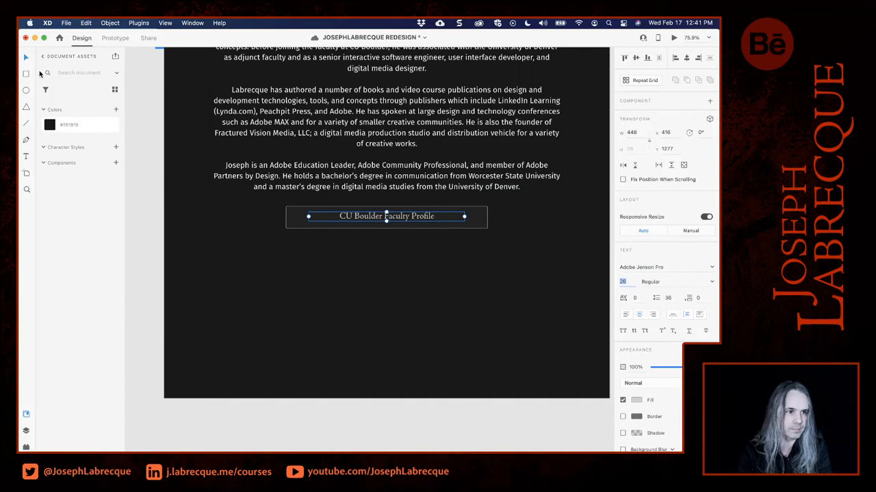
pyautogui.moveTo(404, 216); pyautogui.dragTo(405, 221)
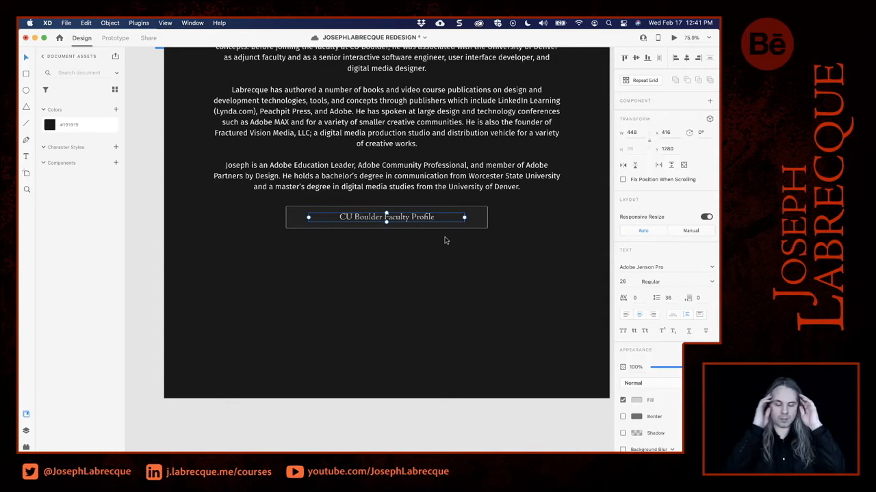
# Turn the bordered box and its "CU Boulder Faculty Profile" label into a component and name it List Item.
pyautogui.click(483, 219)
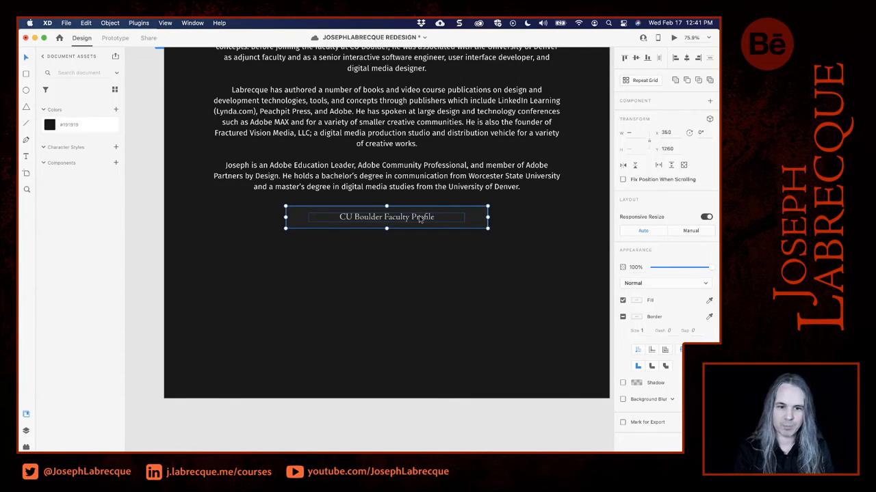
pyautogui.click(710, 102)
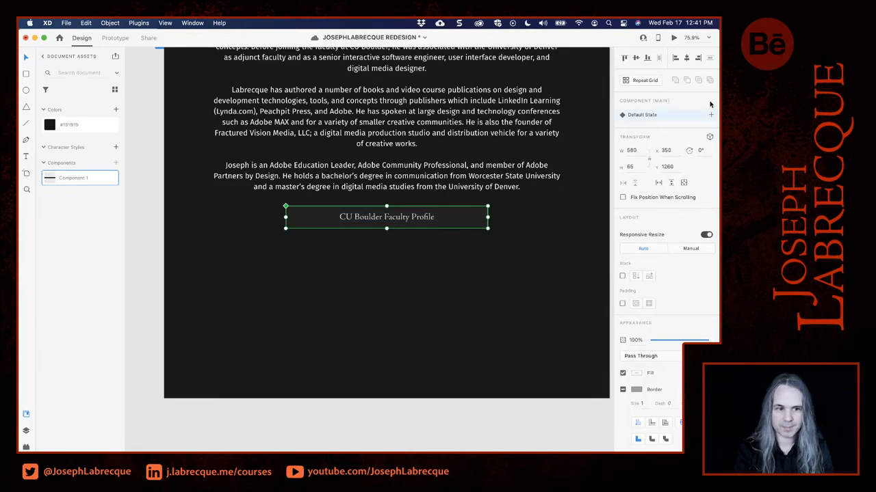
pyautogui.doubleClick(82, 180)
pyautogui.write('List Item')
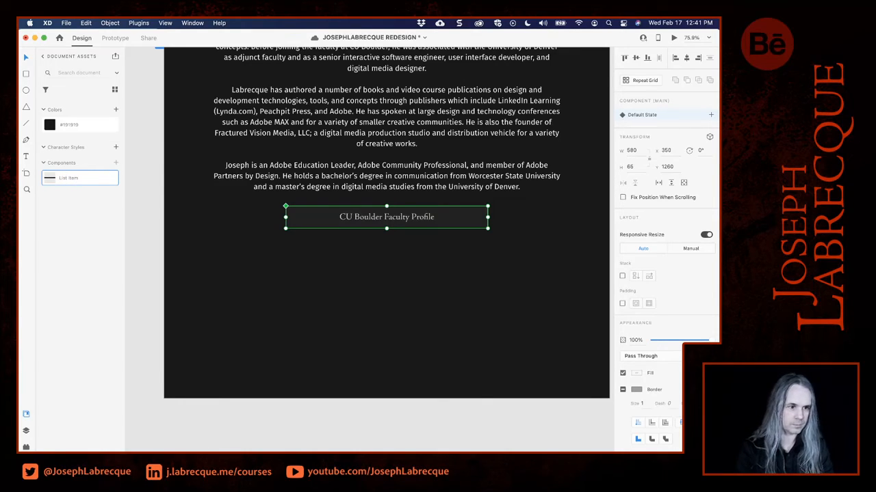
# Duplicate the List Item component downward to build a stack of seven adjoining items below the biography text.
pyautogui.click(421, 219)
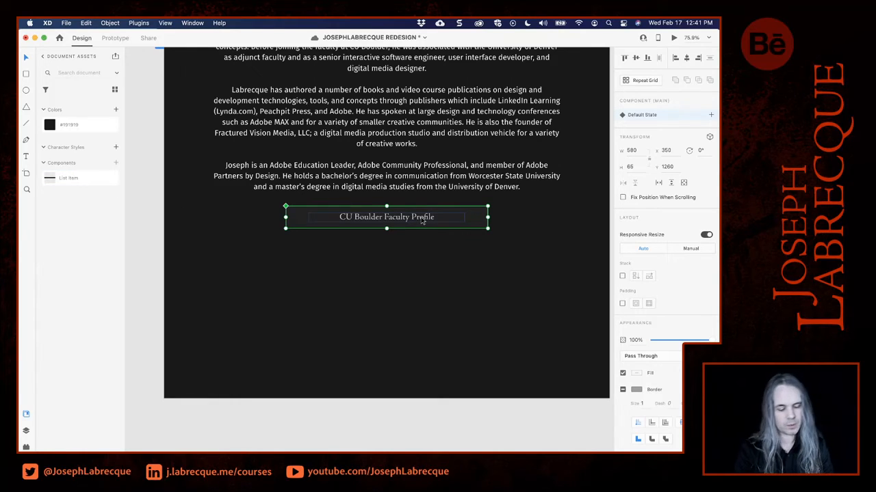
pyautogui.press('alt')
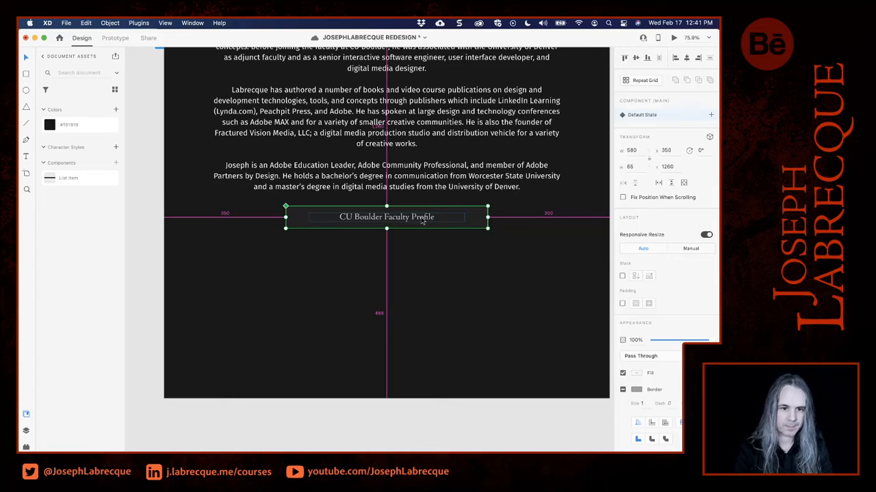
pyautogui.moveTo(421, 217); pyautogui.dragTo(422, 288)
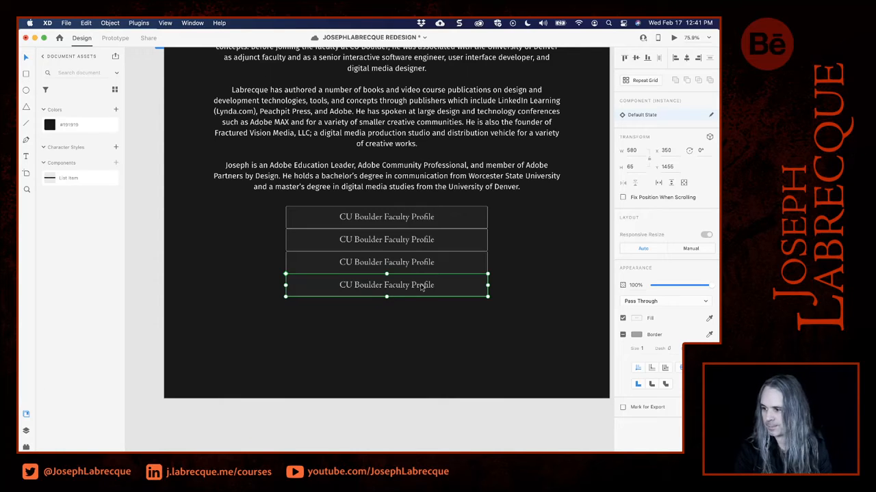
pyautogui.press('alt')
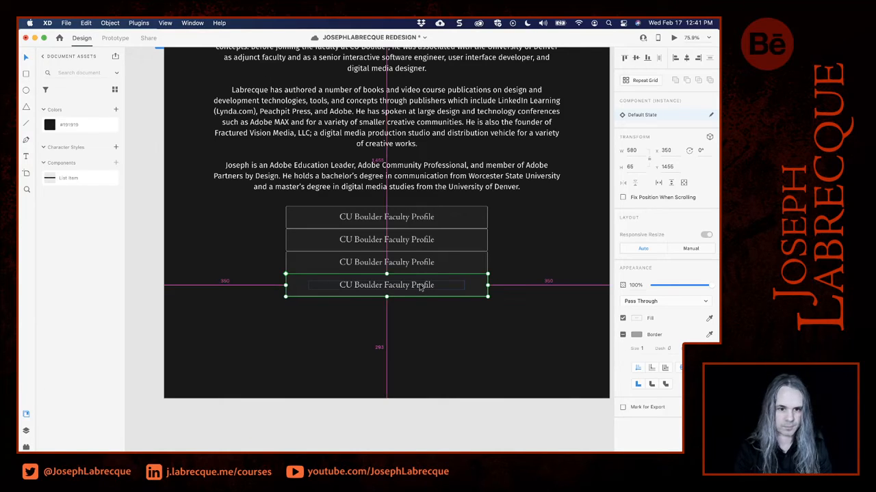
pyautogui.moveTo(422, 288); pyautogui.dragTo(420, 353)
pyautogui.click(517, 299)
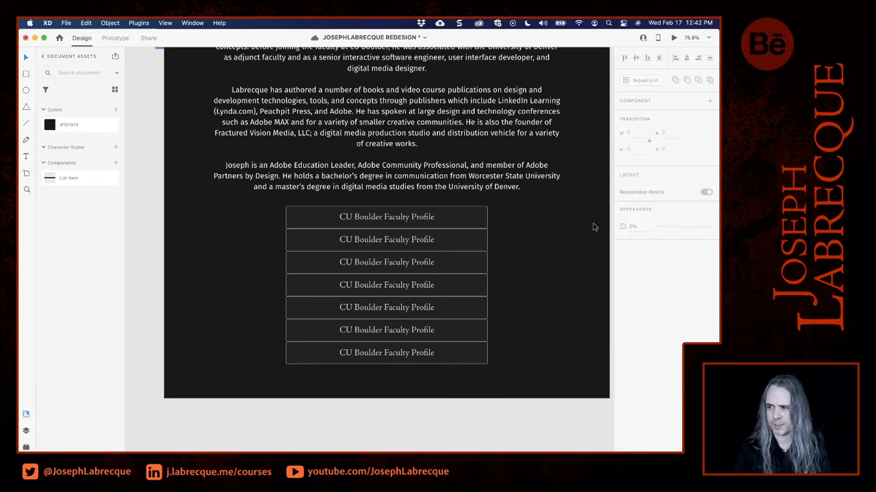
# Replace the second list item's label with "In Flagrante Delicto!".
pyautogui.click(399, 241)
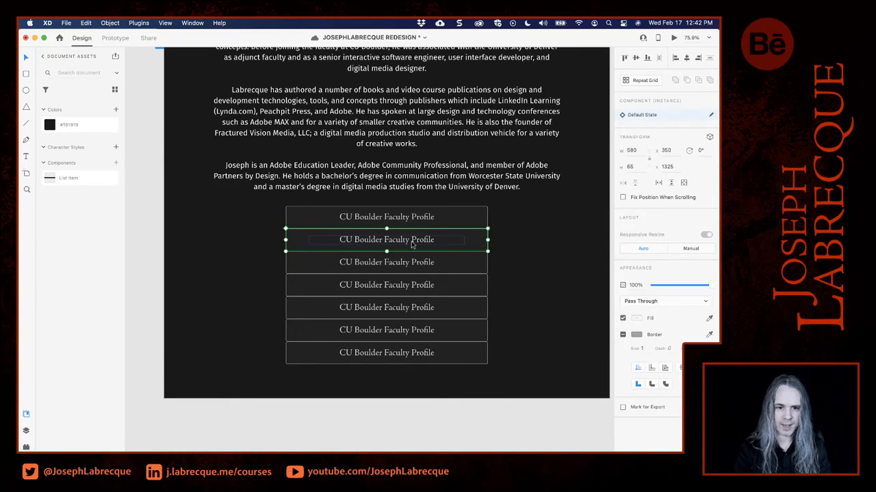
pyautogui.doubleClick(412, 245)
pyautogui.press('super+a')
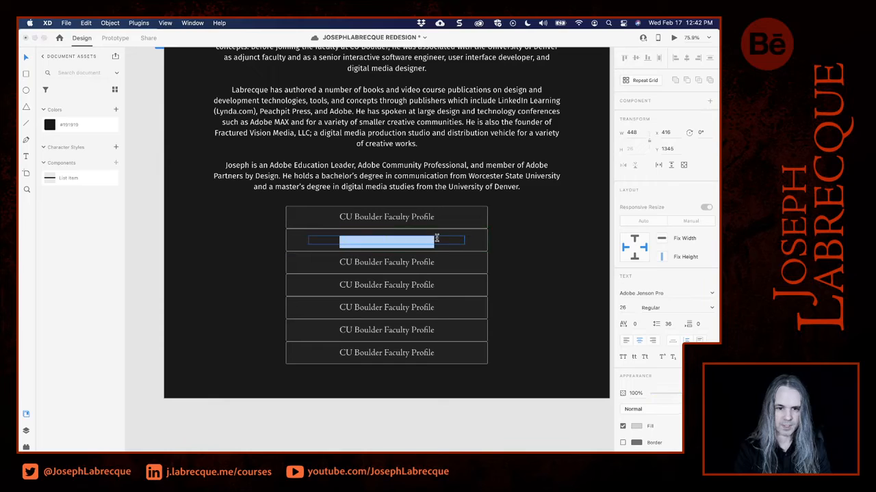
pyautogui.write('In ')
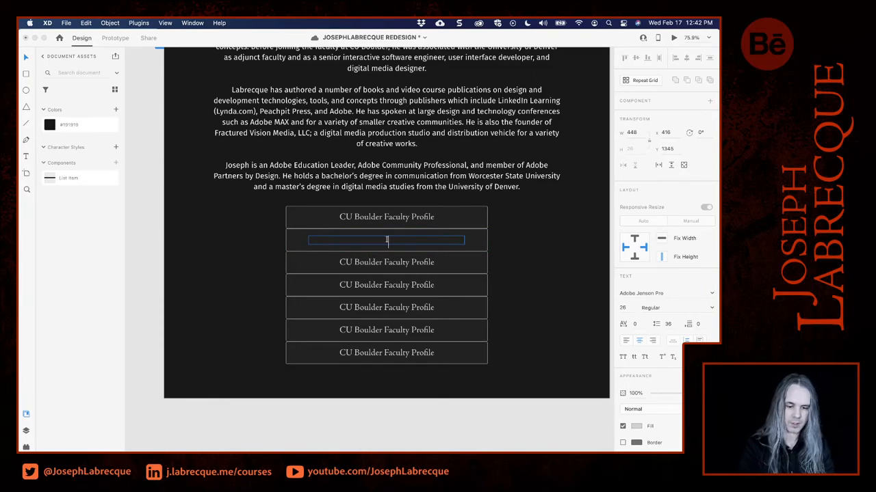
pyautogui.write('Flagrante ')
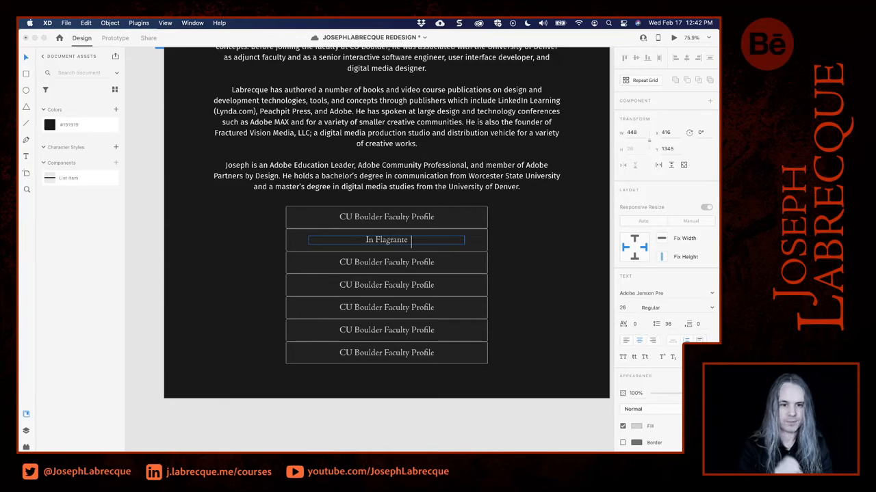
pyautogui.write('Delicto!')
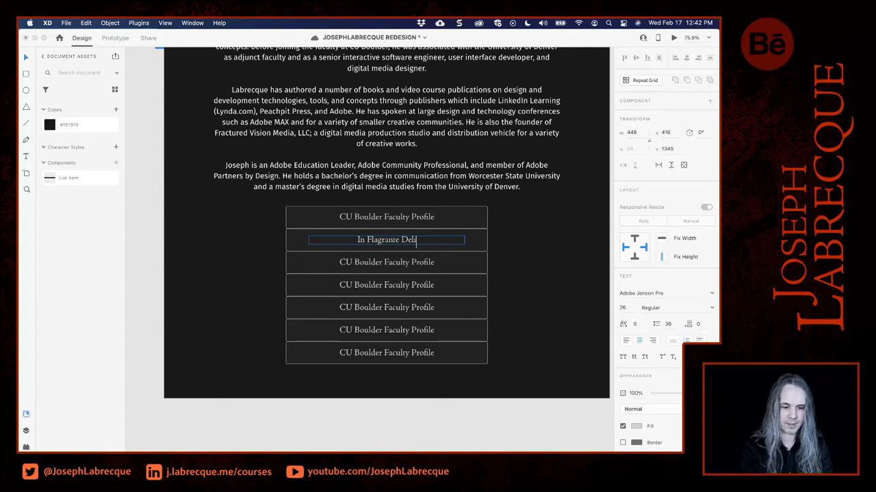
pyautogui.press('Escape')
# Replace the third list item's label with "Twitter Profile".
pyautogui.click(422, 265)
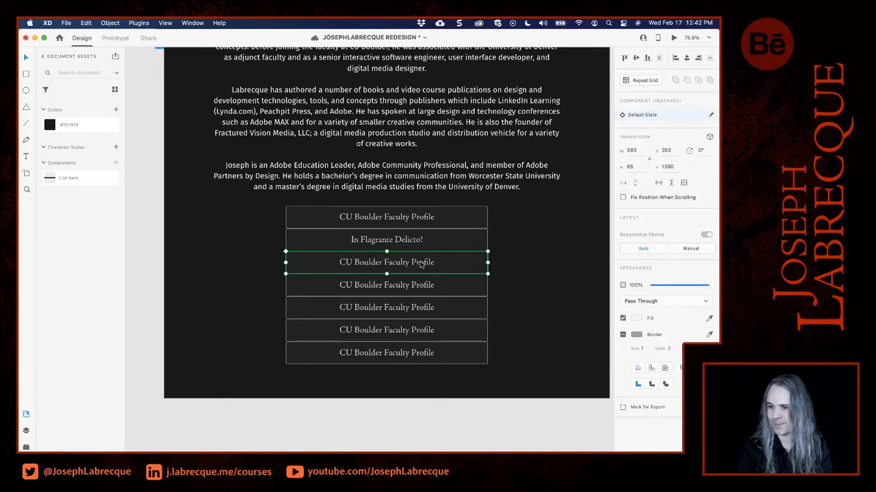
pyautogui.doubleClick(423, 264)
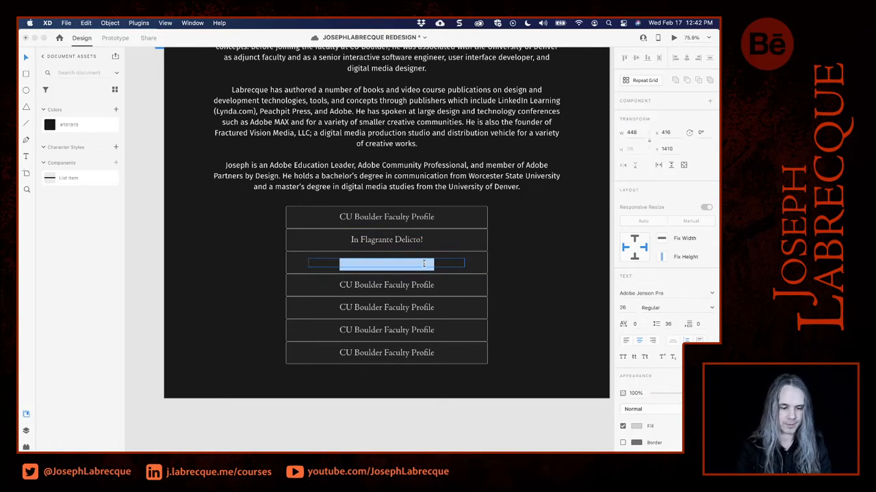
pyautogui.write('Twitter')
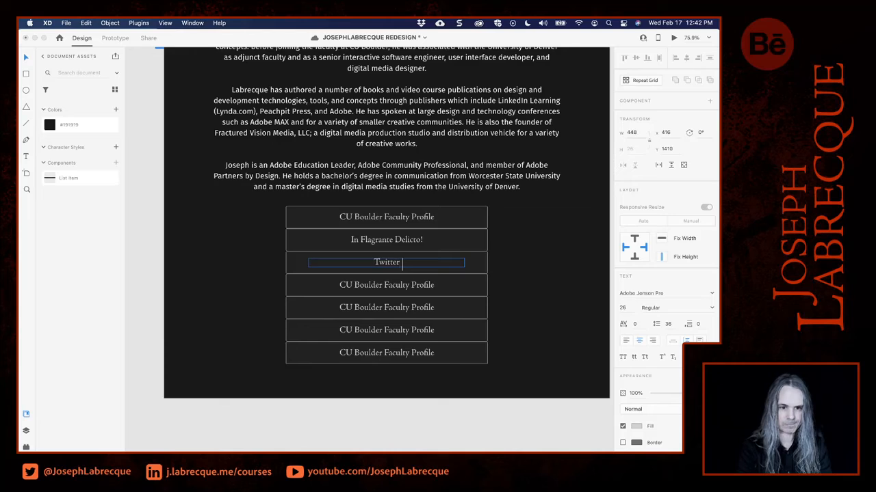
pyautogui.write(' Profile')
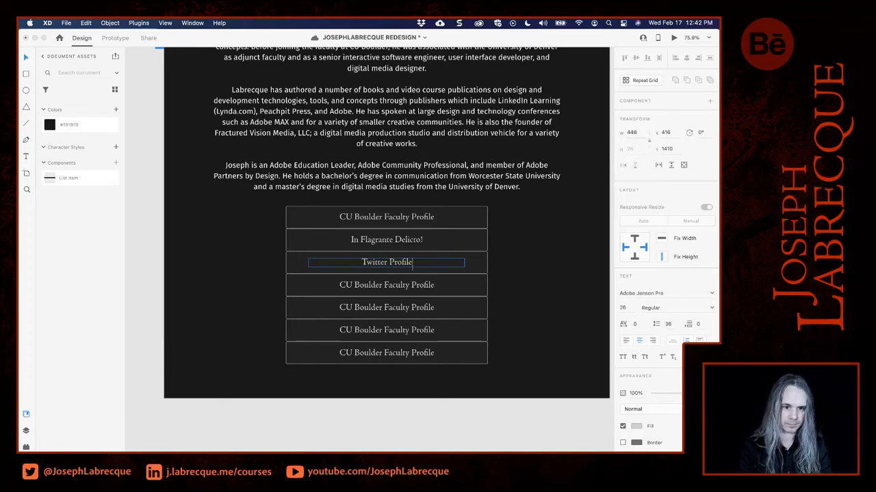
pyautogui.press('Escape')
# Replace the fourth list item's label with "LinkedIn Learning Author".
pyautogui.click(412, 287)
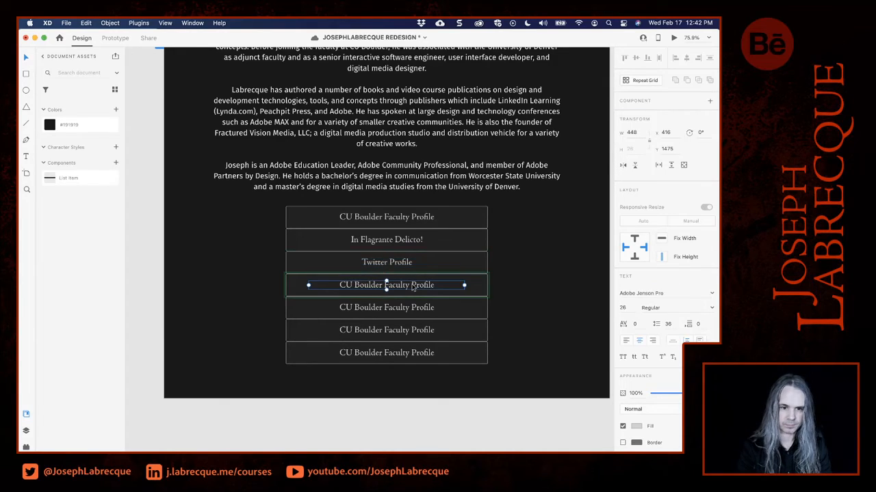
pyautogui.doubleClick(412, 287)
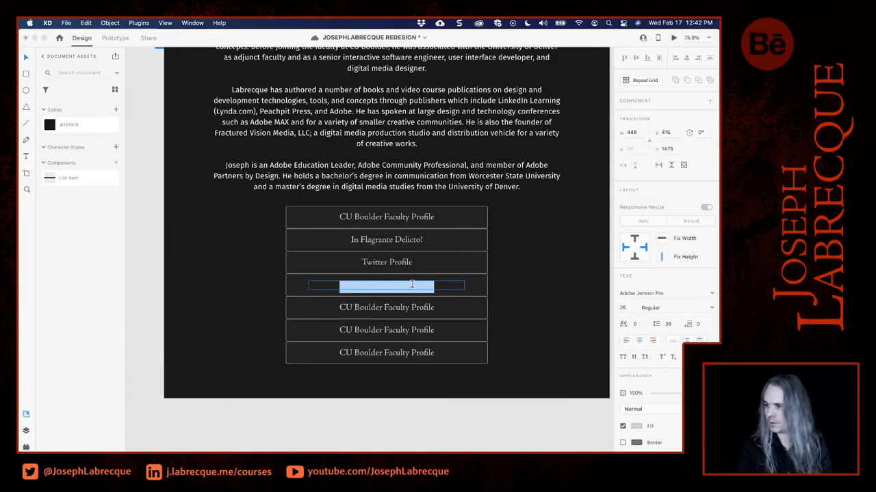
pyautogui.write('L')
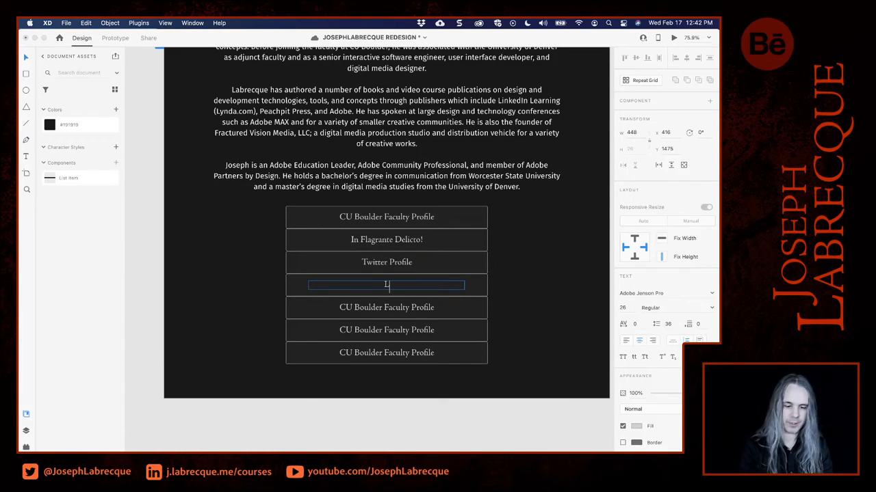
pyautogui.write('inkedI')
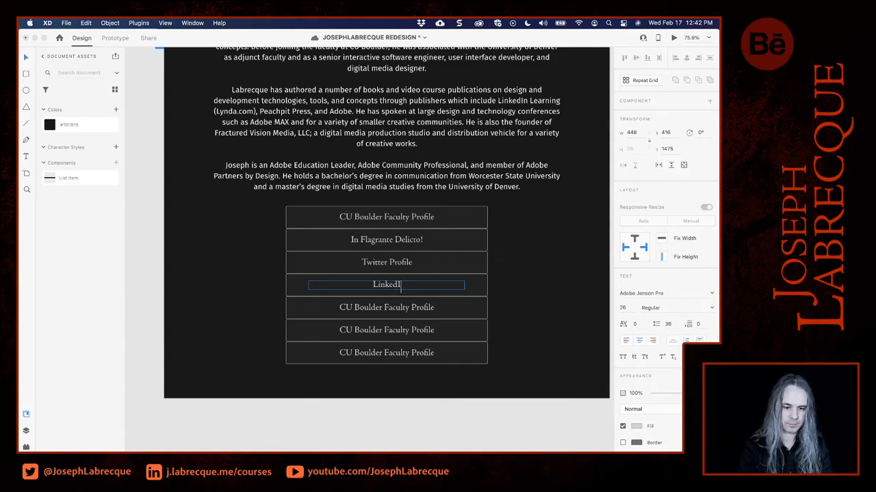
pyautogui.write('n Lear')
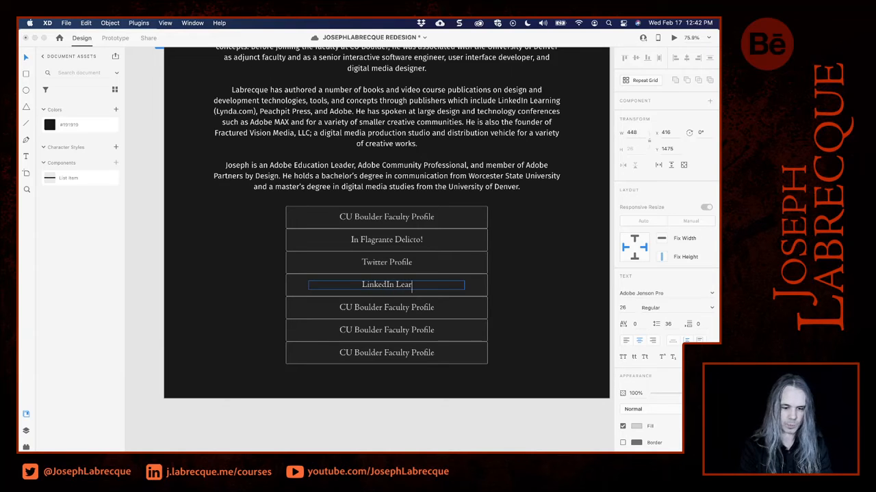
pyautogui.write('ning Author')
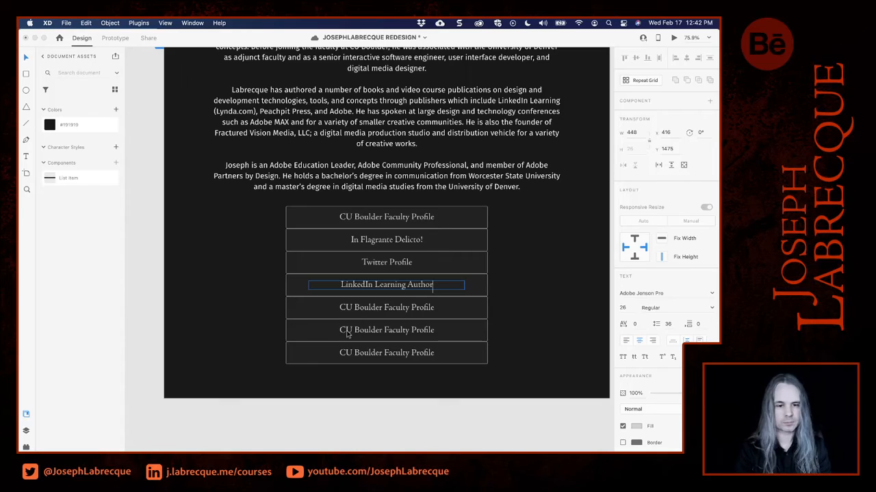
pyautogui.press('Escape')
# Replace the fifth list item's label with "Amazon Author Profile".
pyautogui.click(379, 311)
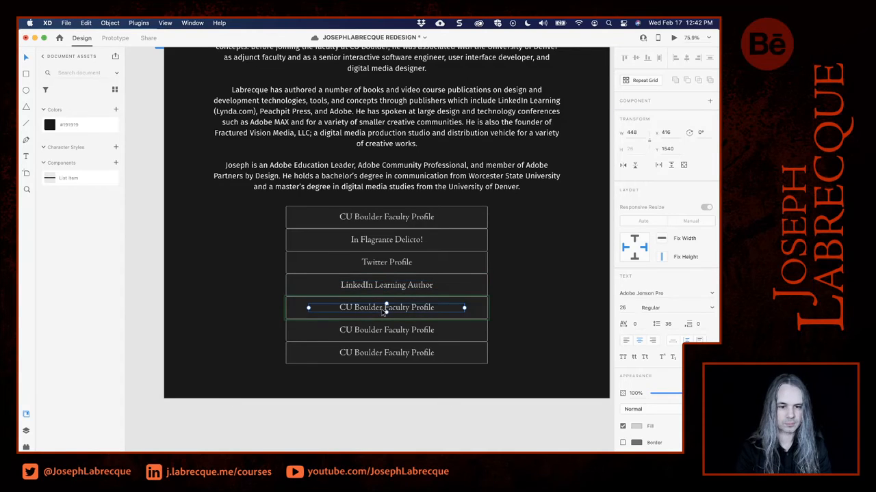
pyautogui.doubleClick(381, 309)
pyautogui.write('Ama')
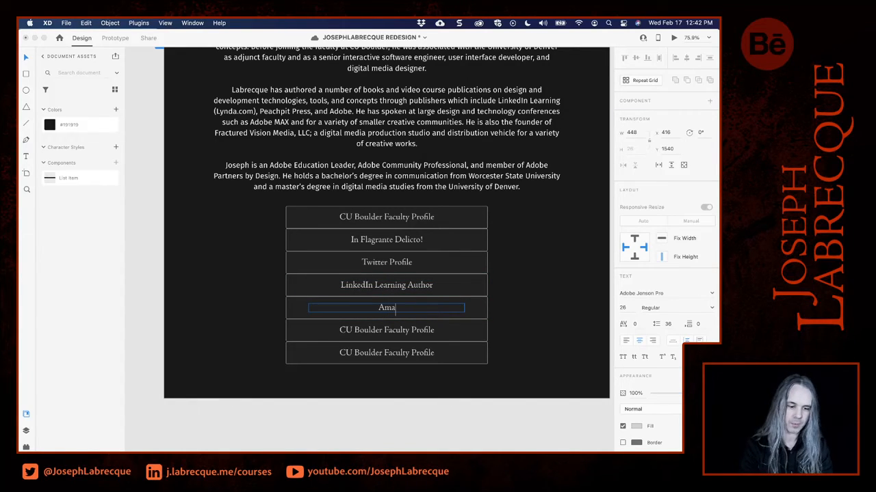
pyautogui.write('z')
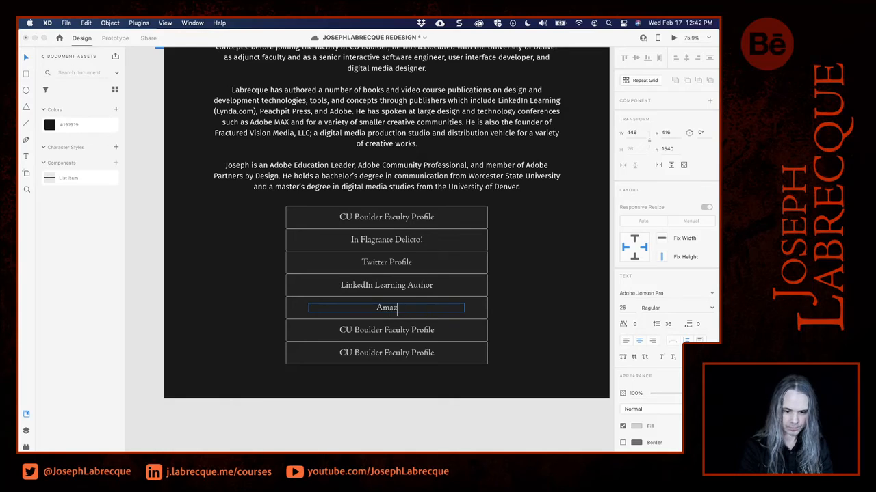
pyautogui.write('on Author')
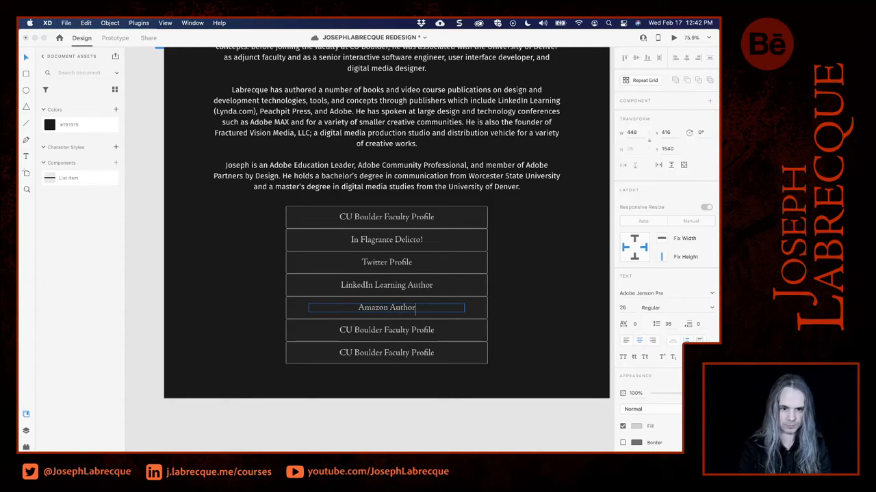
pyautogui.write(' Pro')
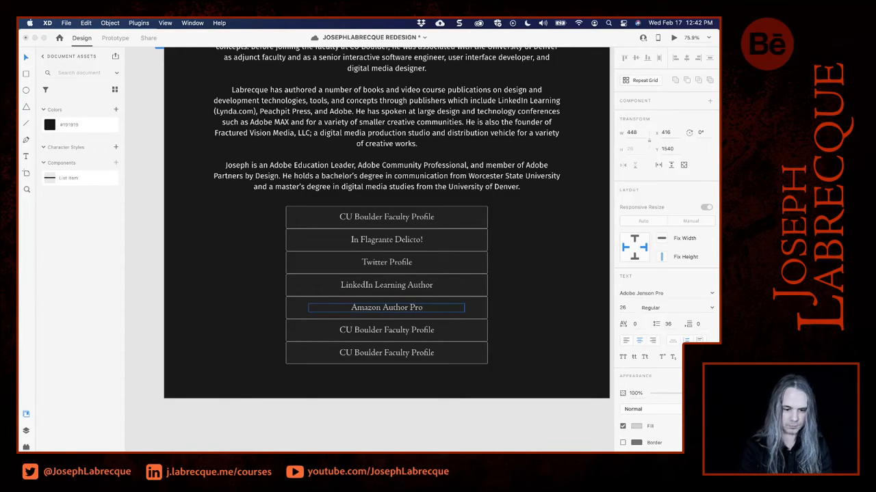
pyautogui.write('file')
pyautogui.press('Escape')
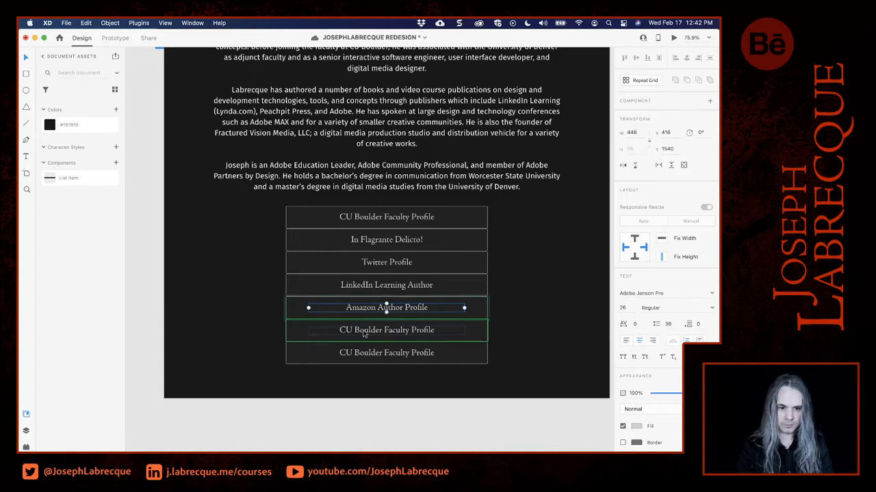
# Replace the sixth list item's label with "Fractured Vision Media, LLC".
pyautogui.click(368, 331)
pyautogui.doubleClick(368, 330)
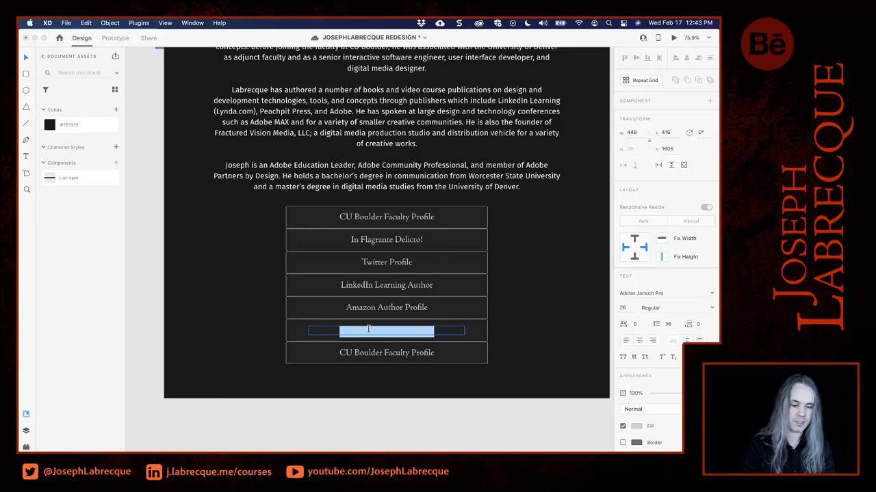
pyautogui.write('Fractured')
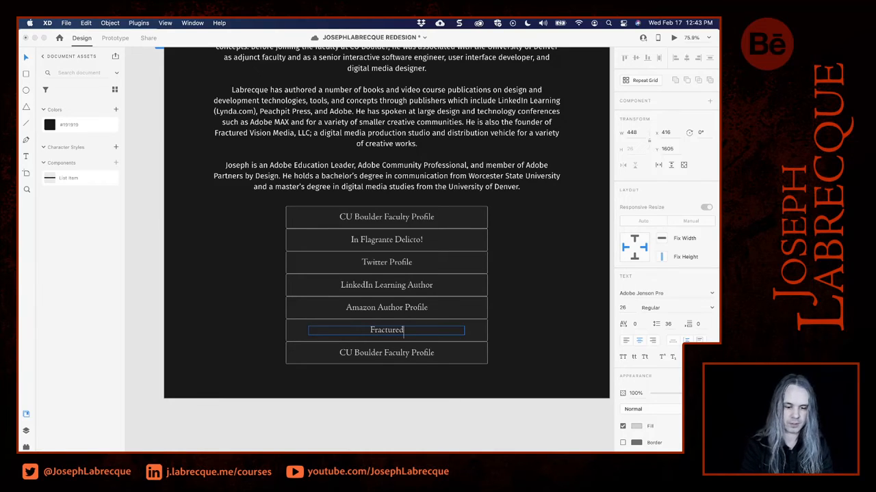
pyautogui.write(' Vision Me')
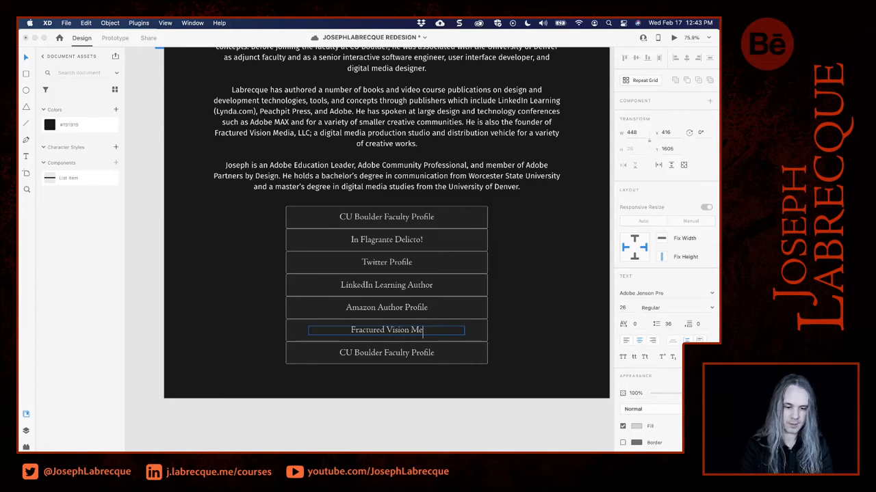
pyautogui.write('dia, LLC')
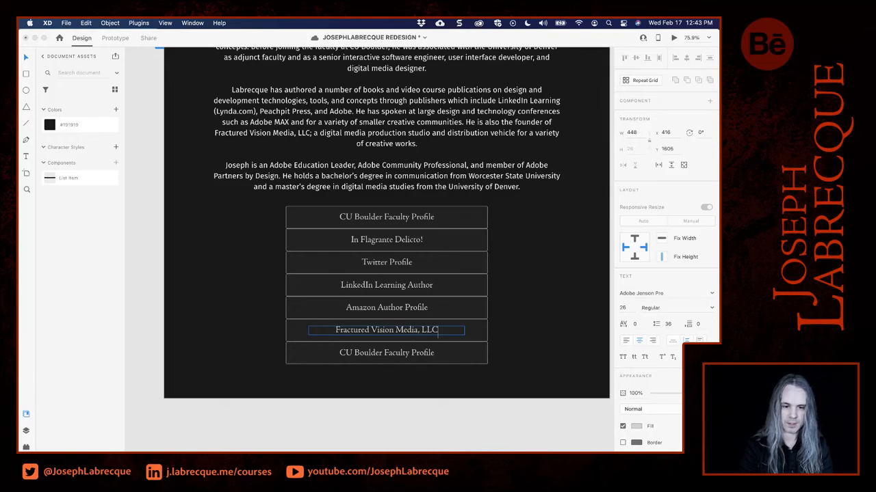
pyautogui.press('Escape')
# Replace the seventh list item's label with "Behance Profile and Livestreams" and save the document.
pyautogui.click(366, 353)
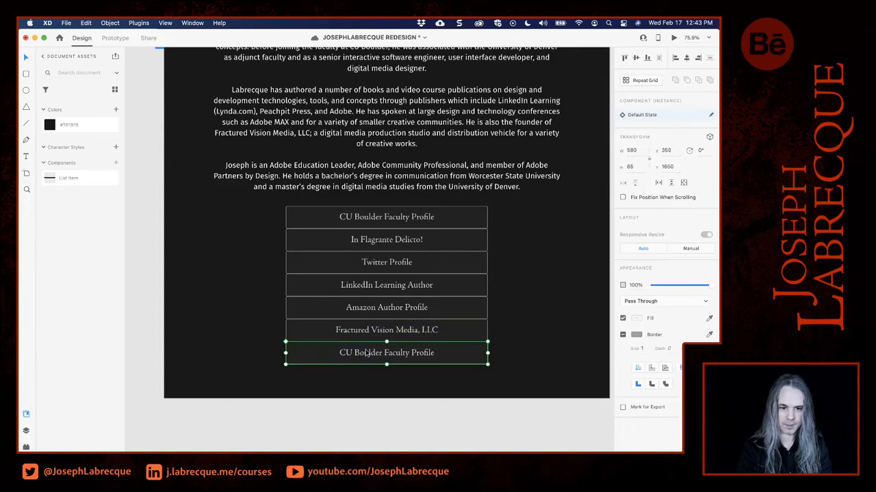
pyautogui.doubleClick(366, 353)
pyautogui.doubleClick(366, 354)
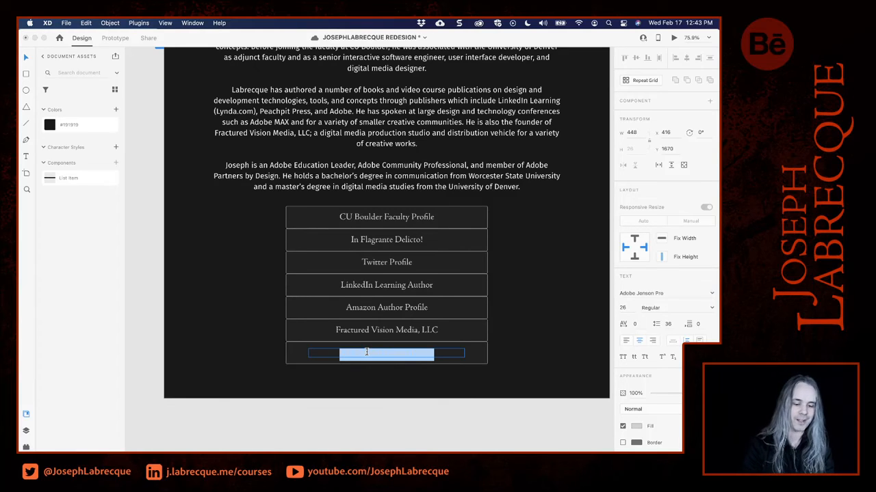
pyautogui.write('Beha')
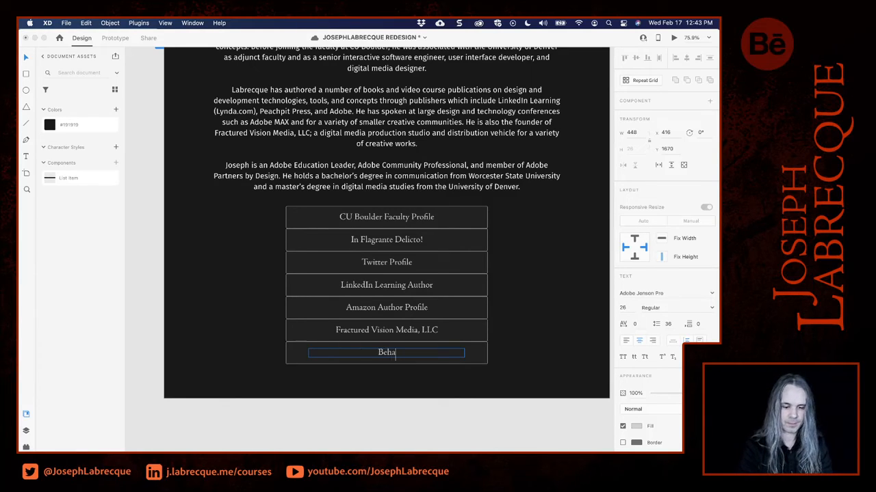
pyautogui.write('nce Profile')
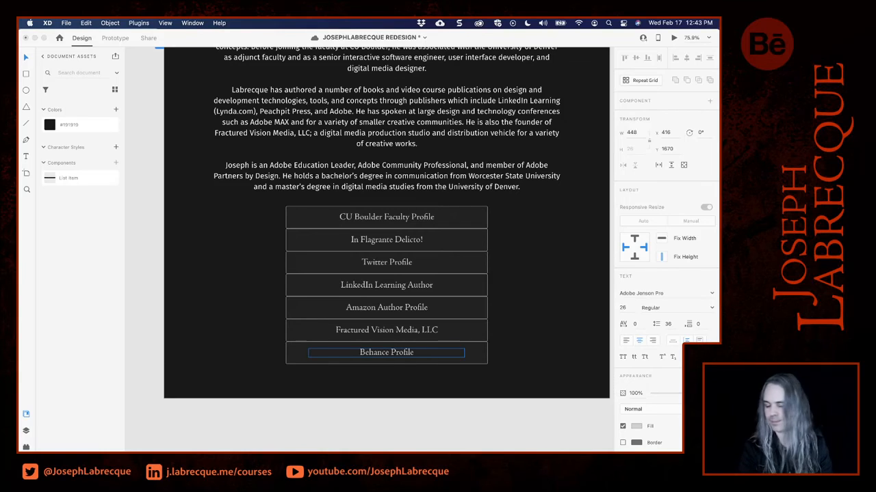
pyautogui.write('and ')
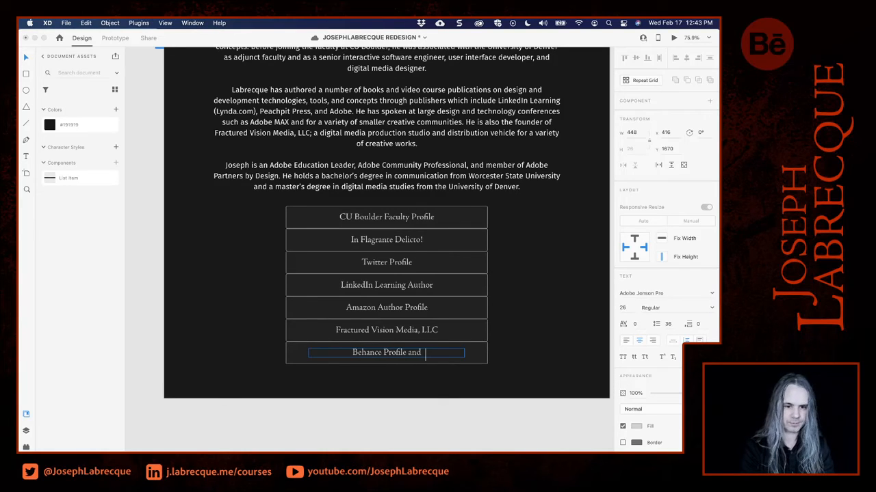
pyautogui.write('Live')
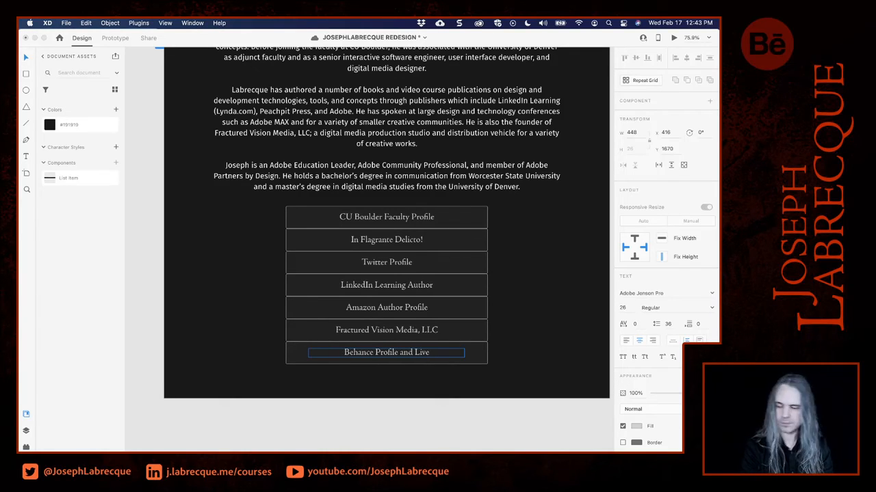
pyautogui.write('streams')
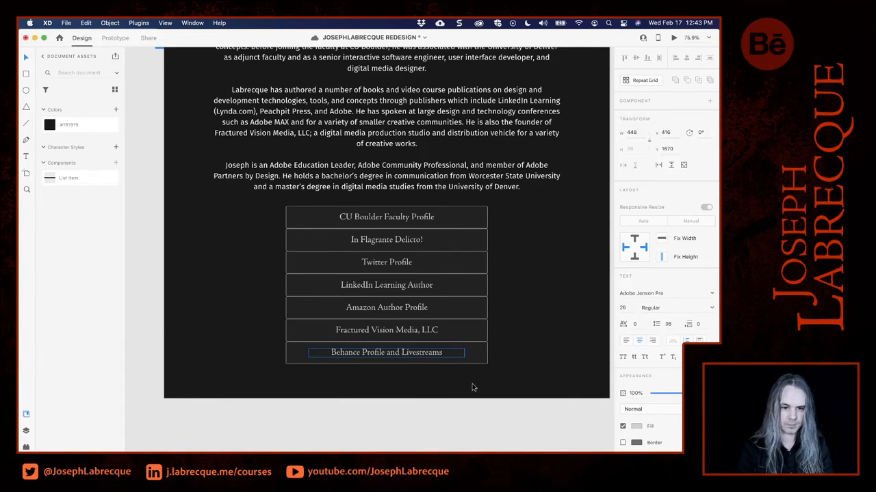
pyautogui.press('Escape')
pyautogui.click(516, 420)
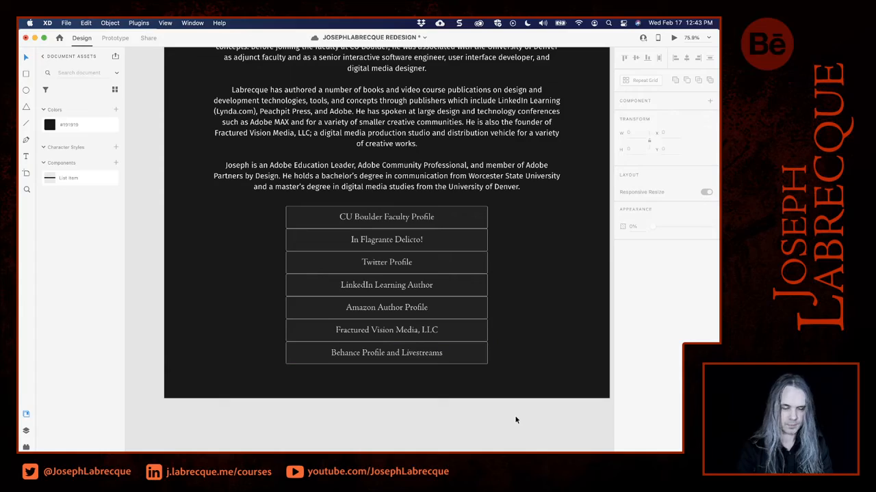
pyautogui.press('super+s')
# Open the desktop preview of the redesign and look through the page from its header down through the biography.
pyautogui.scroll(5, 515, 420)
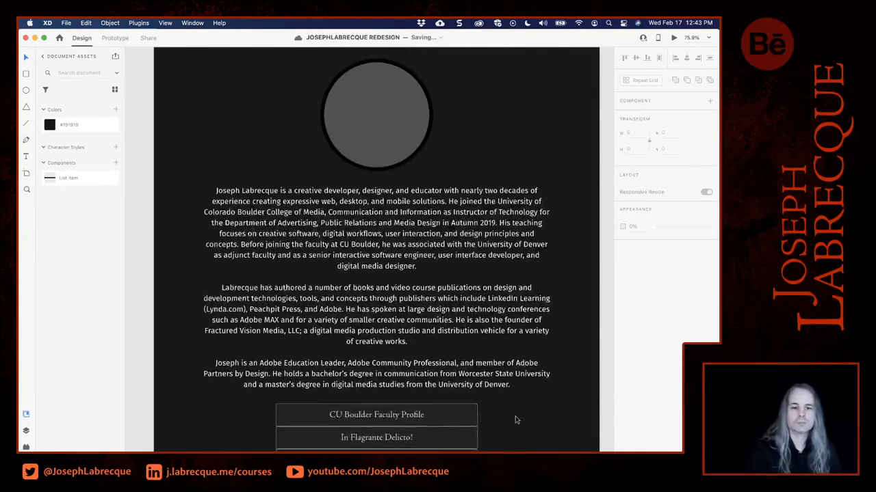
pyautogui.scroll(-5, 516, 420)
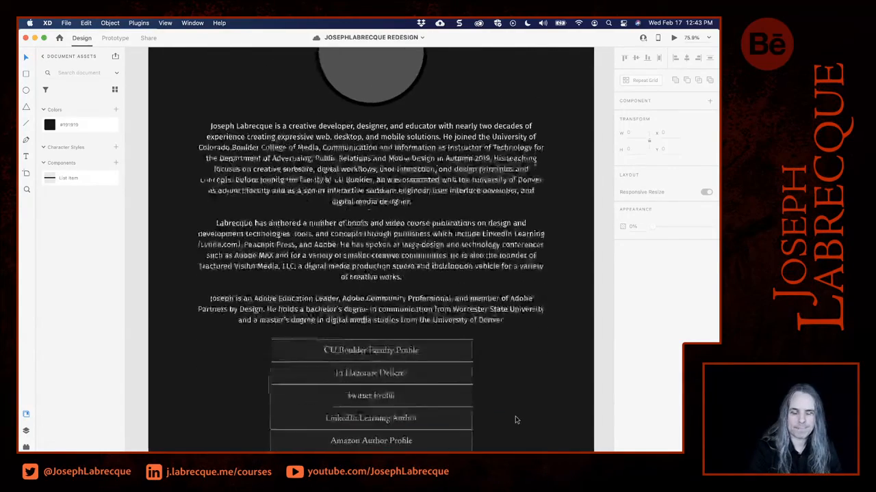
pyautogui.click(673, 38)
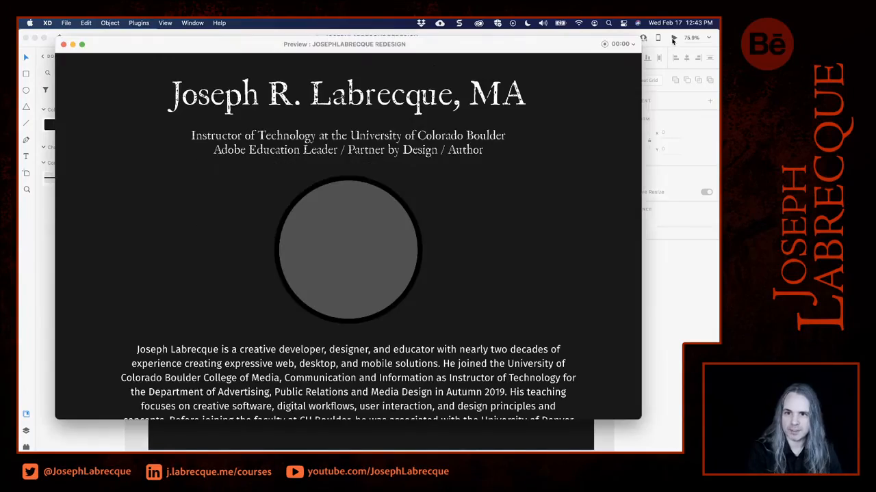
pyautogui.scroll(-10, 555, 280)
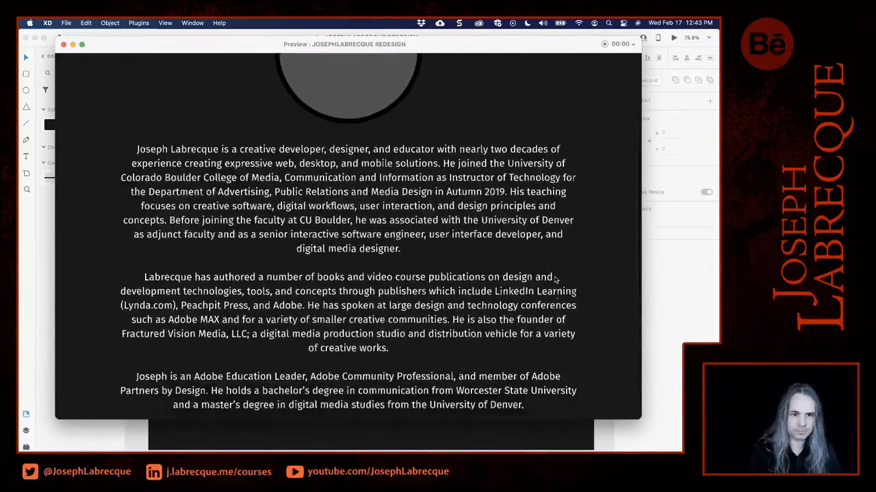
pyautogui.scroll(10, 555, 279)
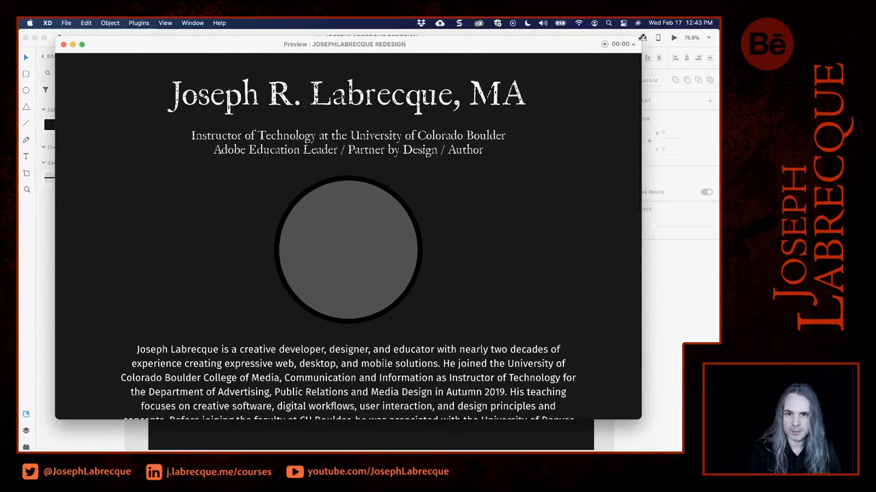
# Narrow the preview window and set the Chrome window with the live memoryspiral.com page beside it for comparison.
pyautogui.moveTo(639, 39); pyautogui.dragTo(366, 30)
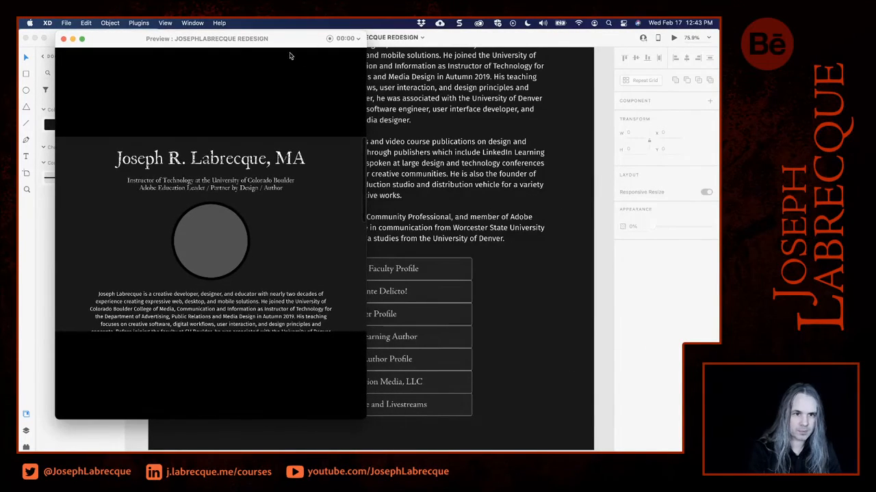
pyautogui.moveTo(286, 39); pyautogui.dragTo(248, 40)
pyautogui.scroll(-3, 231, 233)
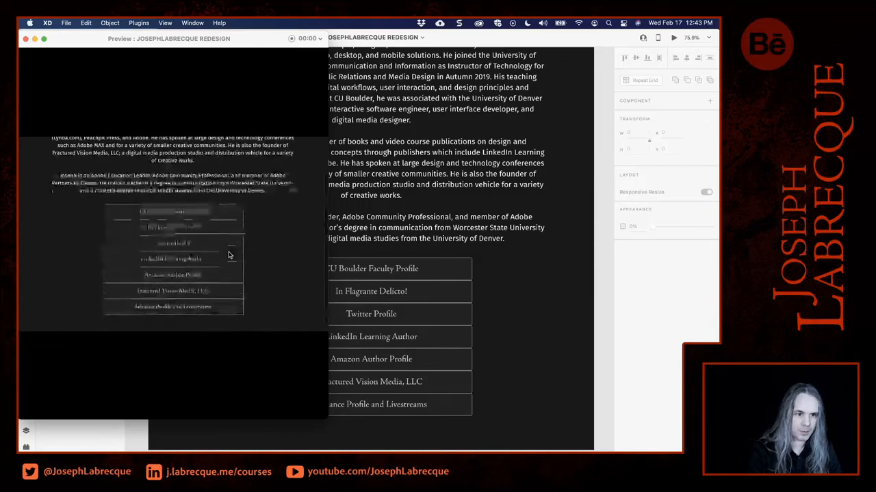
pyautogui.scroll(3, 231, 233)
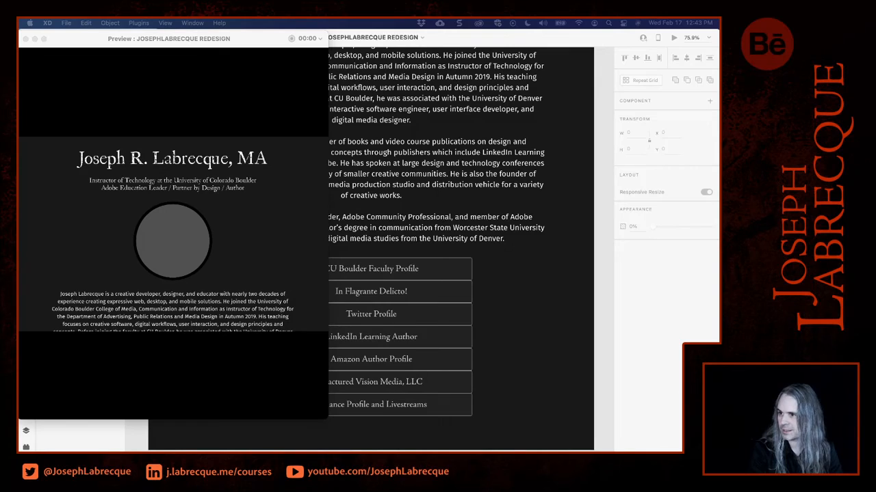
pyautogui.moveTo(718, 113); pyautogui.dragTo(498, 89)
pyautogui.moveTo(250, 76); pyautogui.dragTo(330, 26)
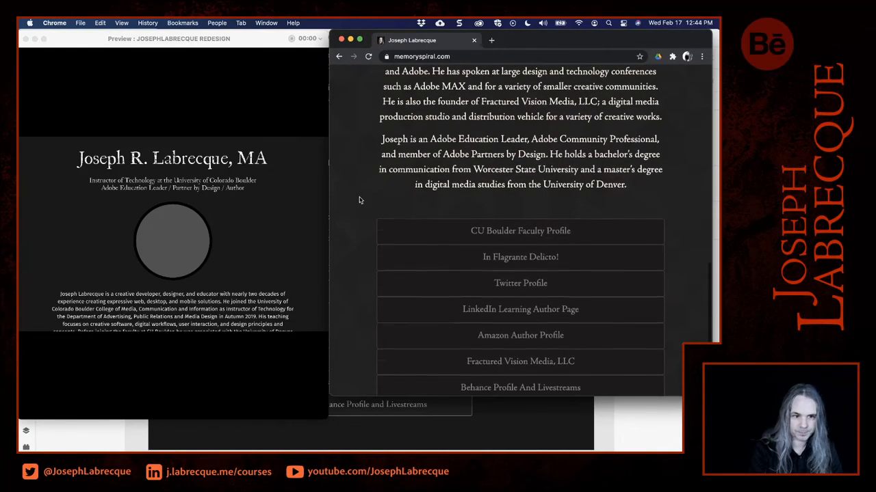
# Compare the live page with the redesign preview from header to link list, and close the browser window.
pyautogui.scroll(15, 361, 200)
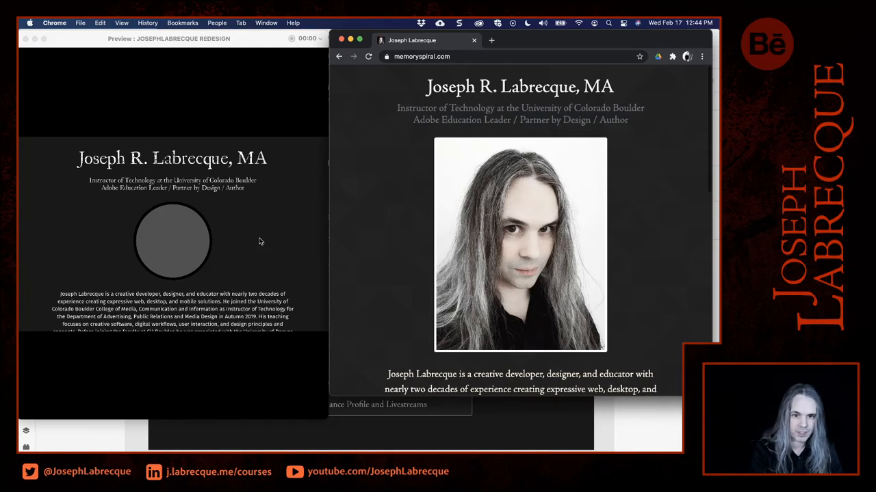
pyautogui.scroll(-5, 198, 257)
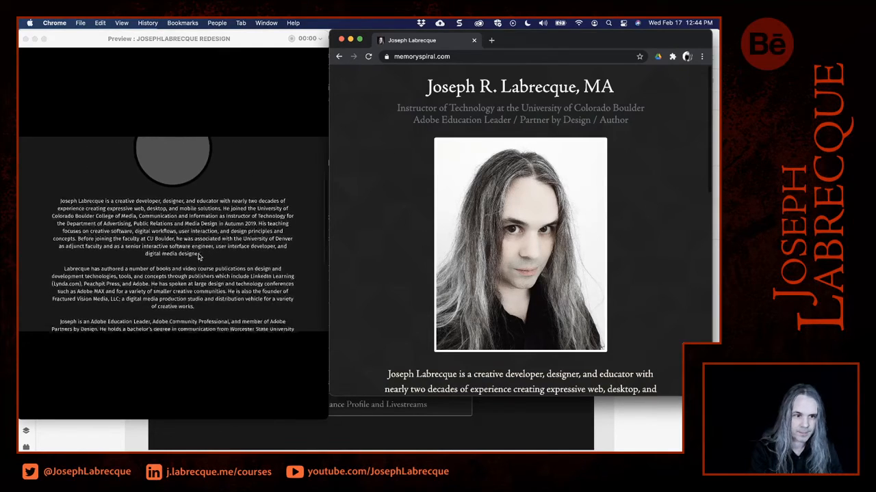
pyautogui.scroll(-2, 508, 281)
pyautogui.scroll(-10, 508, 281)
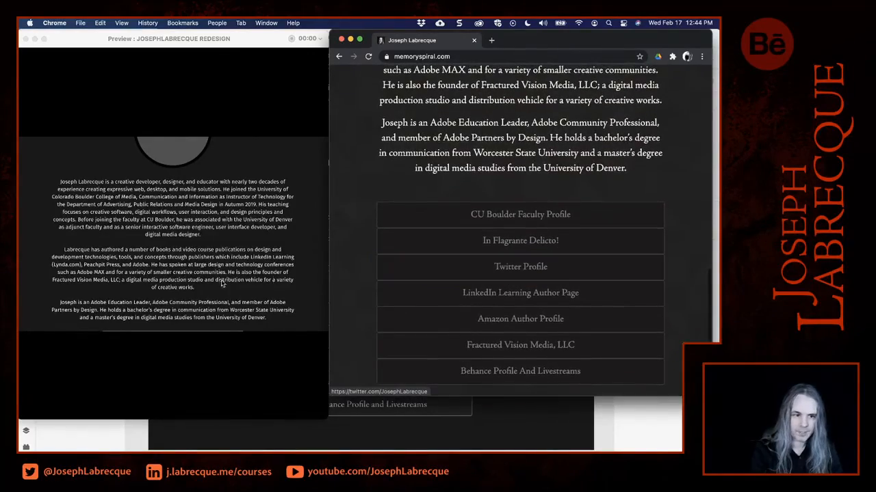
pyautogui.scroll(-5, 218, 286)
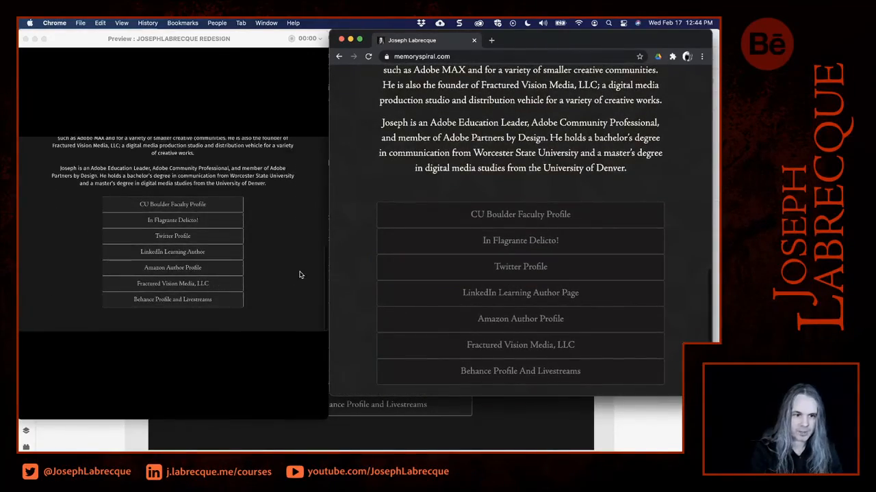
pyautogui.click(341, 40)
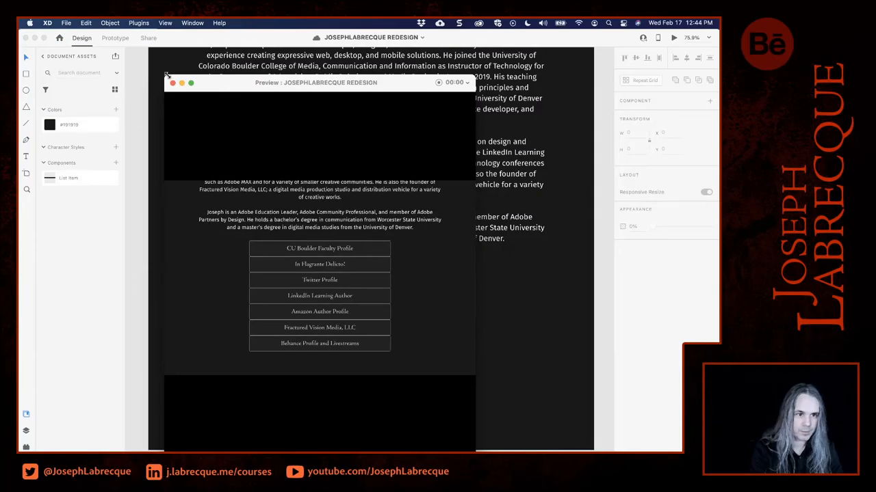
# Enlarge the redesign's preview window, check the page back up to its header, and close the preview.
pyautogui.moveTo(166, 76); pyautogui.dragTo(22, 61)
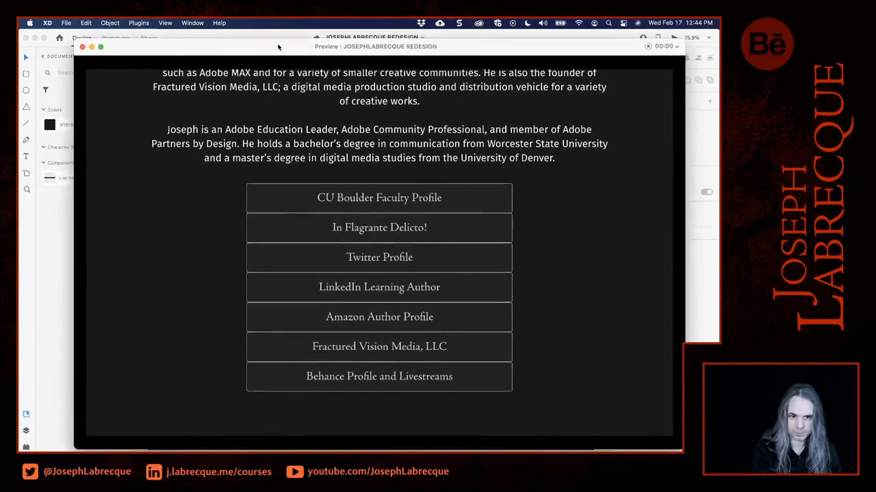
pyautogui.scroll(10, 260, 191)
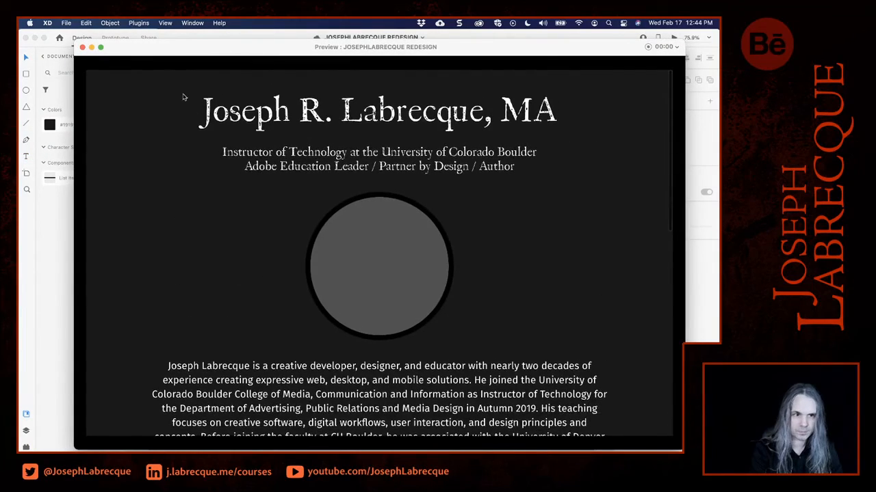
pyautogui.click(82, 47)
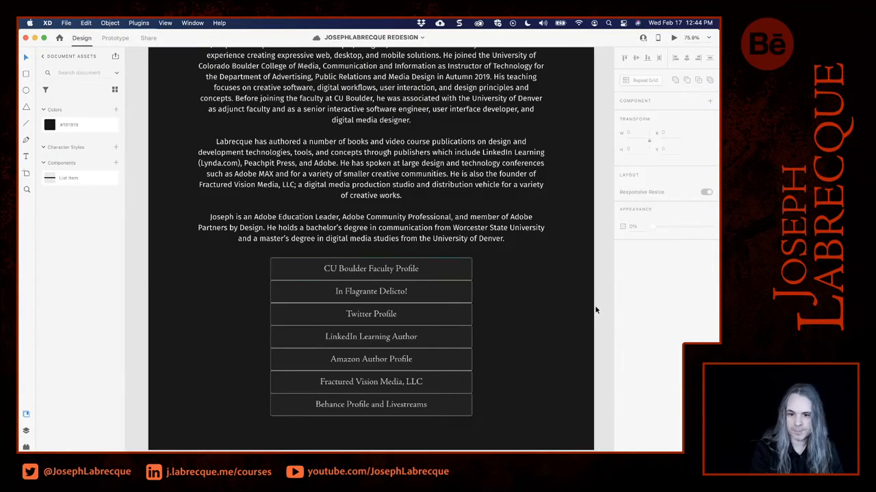
# Mark the 12:43 PM version in the document's history to keep it, naming it Old Website Layout.
pyautogui.scroll(10, 597, 314)
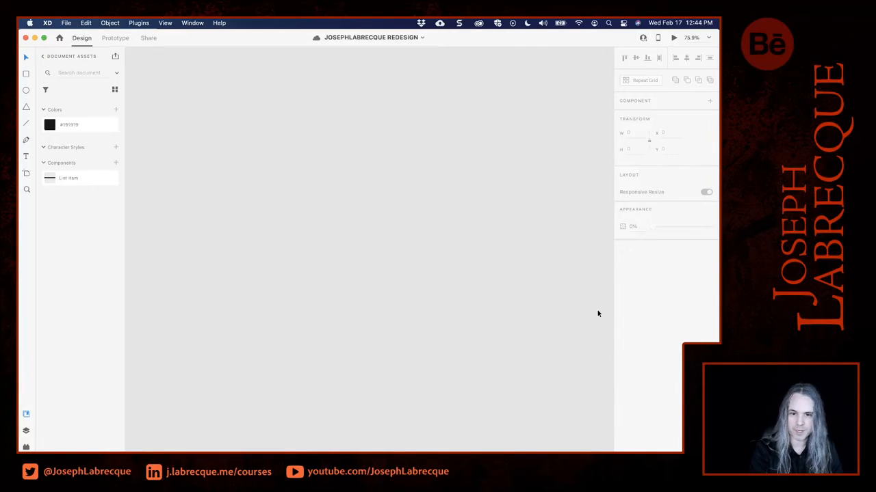
pyautogui.scroll(-10, 597, 314)
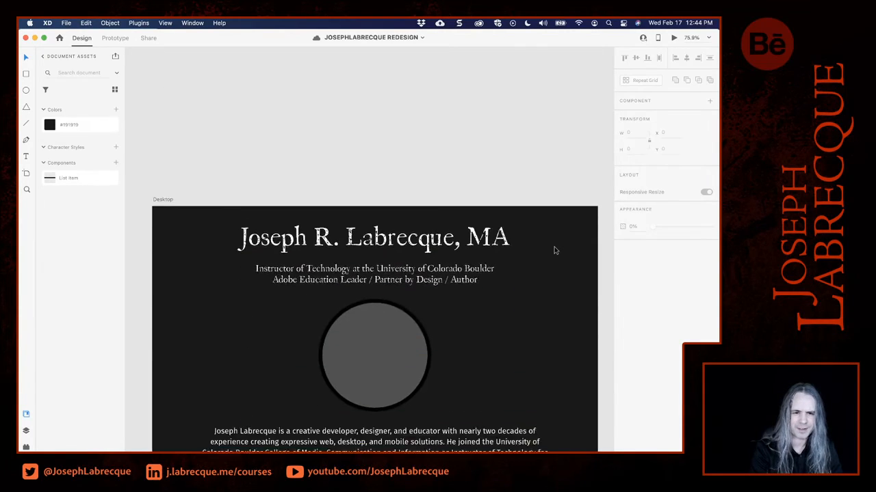
pyautogui.scroll(-2, 555, 251)
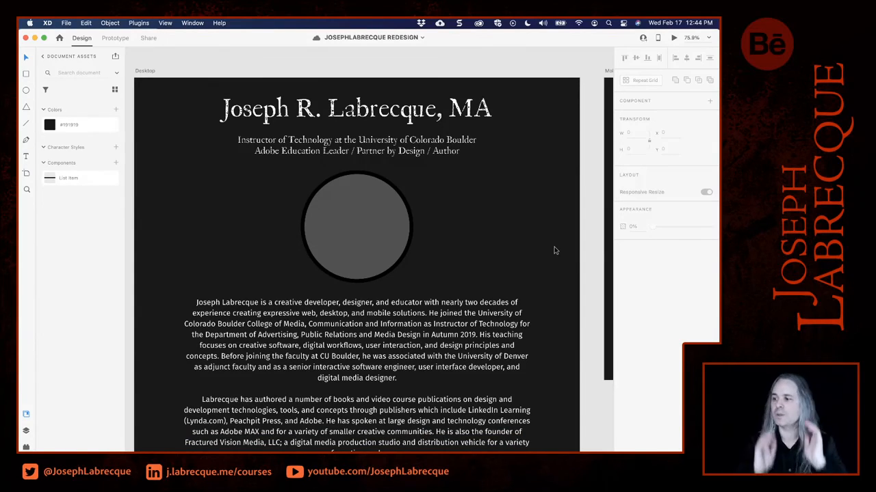
pyautogui.click(422, 39)
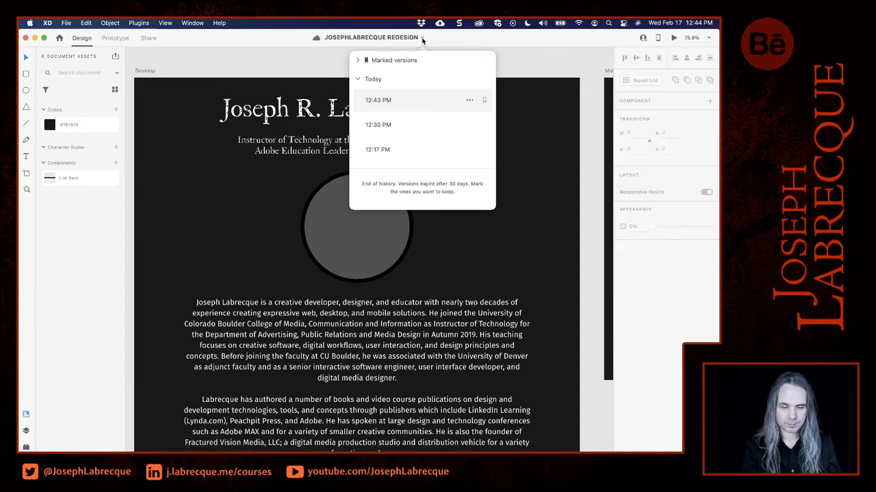
pyautogui.click(484, 101)
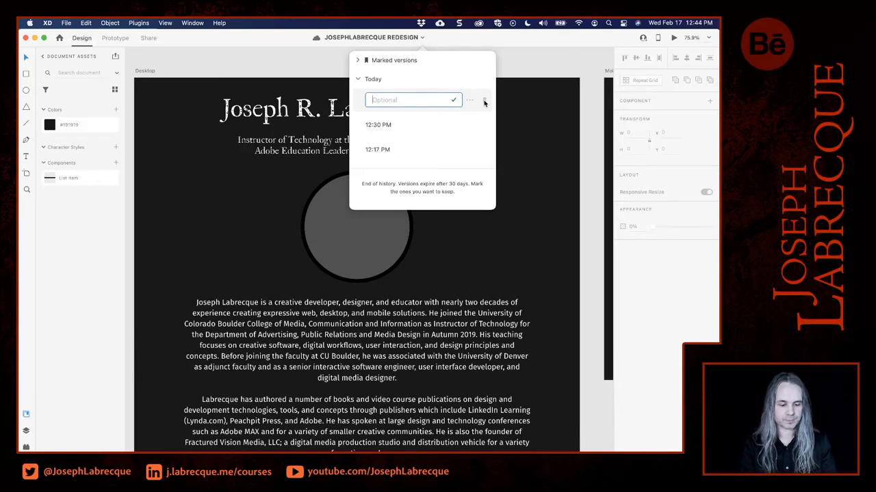
pyautogui.write('Feb 17')
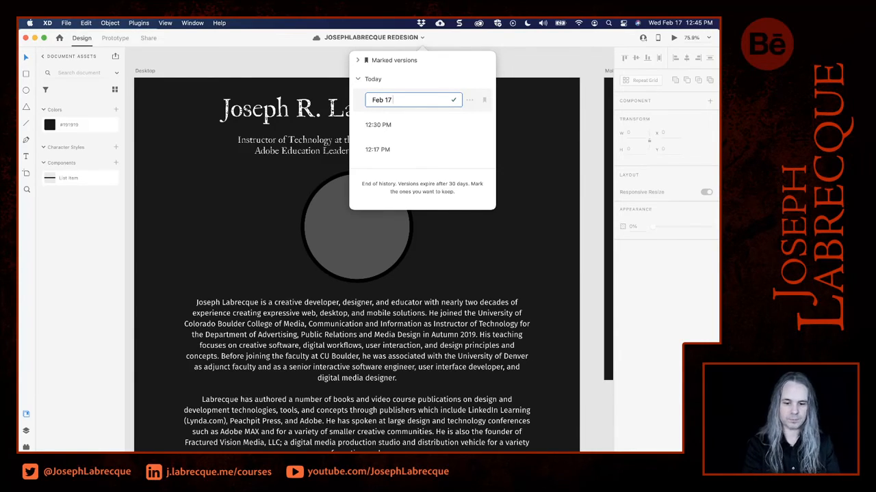
pyautogui.press('super+a')
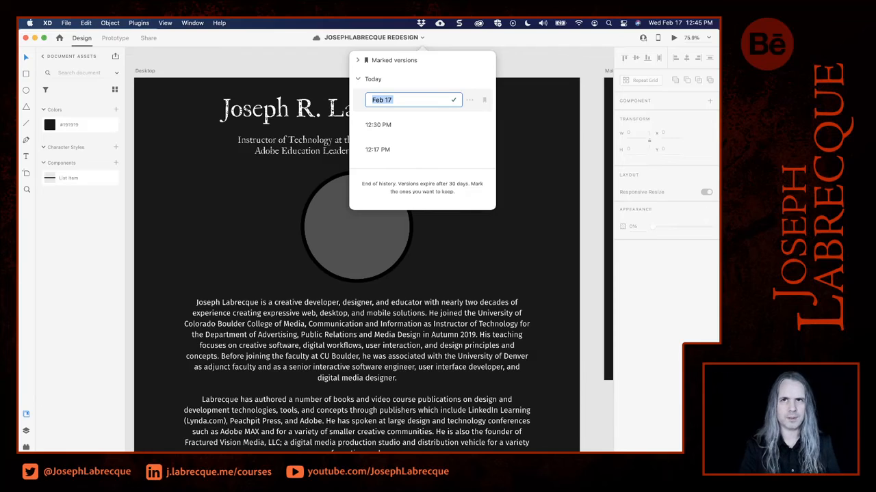
pyautogui.write('0')
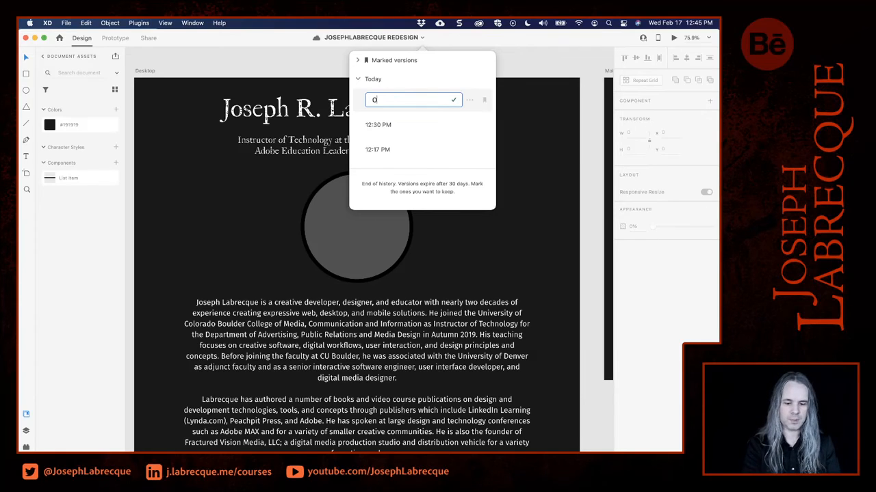
pyautogui.write('ld Web')
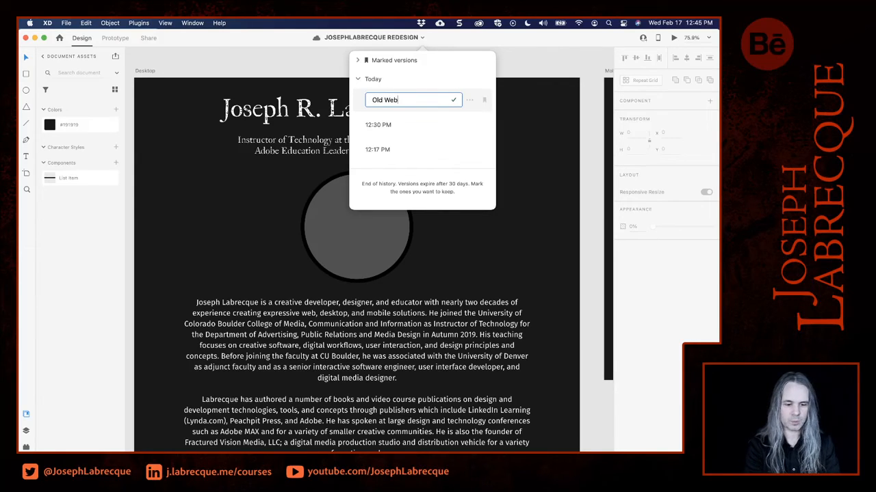
pyautogui.write('site Con')
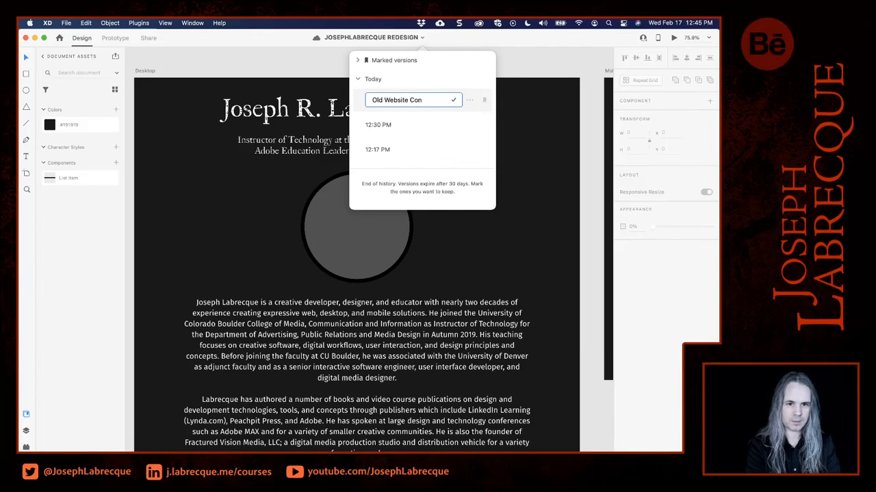
pyautogui.press('BackSpace')
pyautogui.press('BackSpace')
pyautogui.press('BackSpace')
pyautogui.write('Layo')
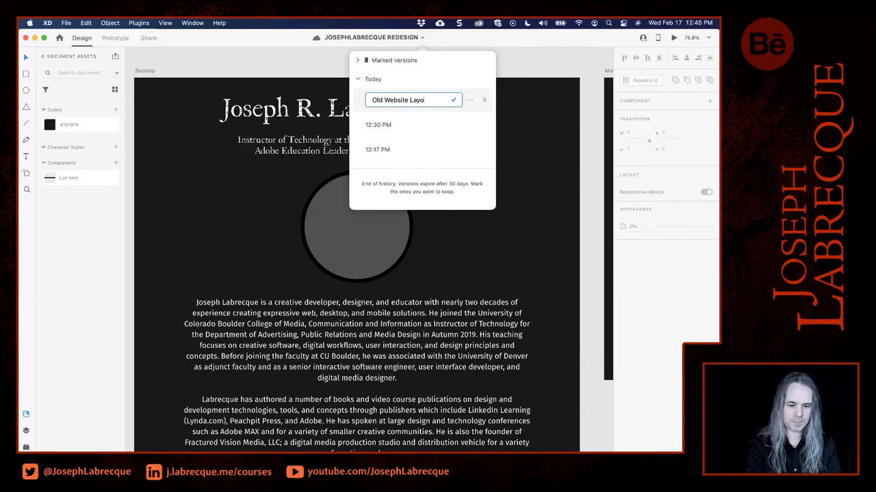
pyautogui.write('ut')
pyautogui.press('Return')
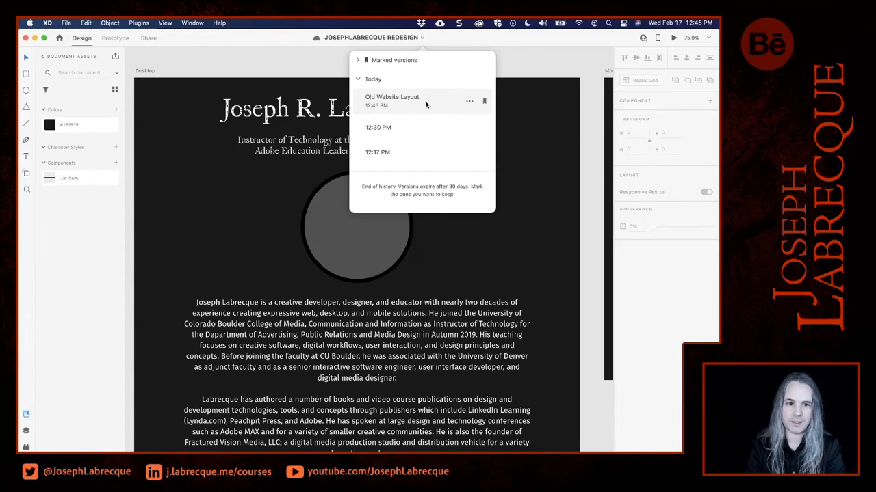
pyautogui.click(560, 61)
# Look over the Desktop artboard from its header to the link buttons and the empty Mobile artboard beside it.
pyautogui.scroll(-2, 528, 177)
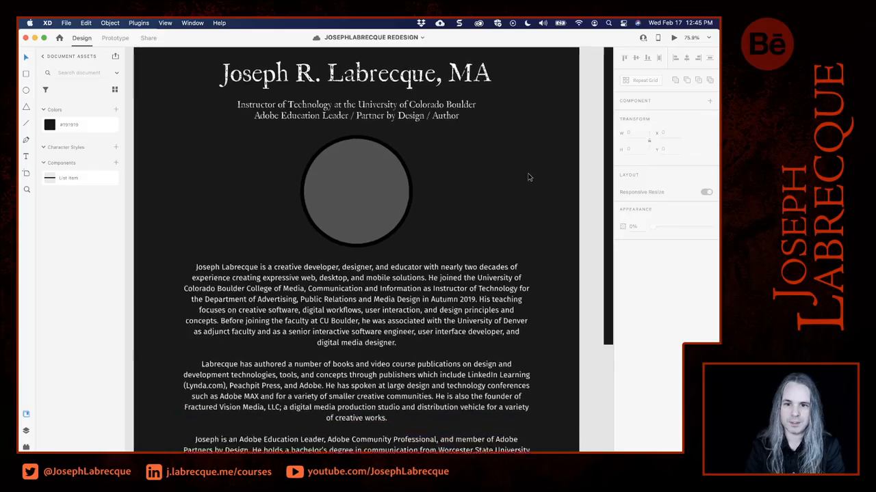
pyautogui.scroll(2, 528, 177)
pyautogui.hscroll(5, 528, 177)
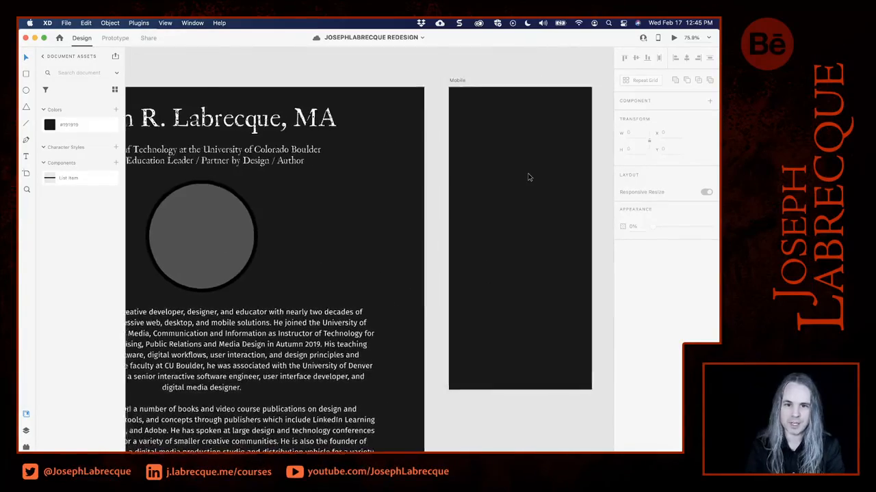
pyautogui.hscroll(-4, 528, 177)
pyautogui.scroll(-10, 527, 177)
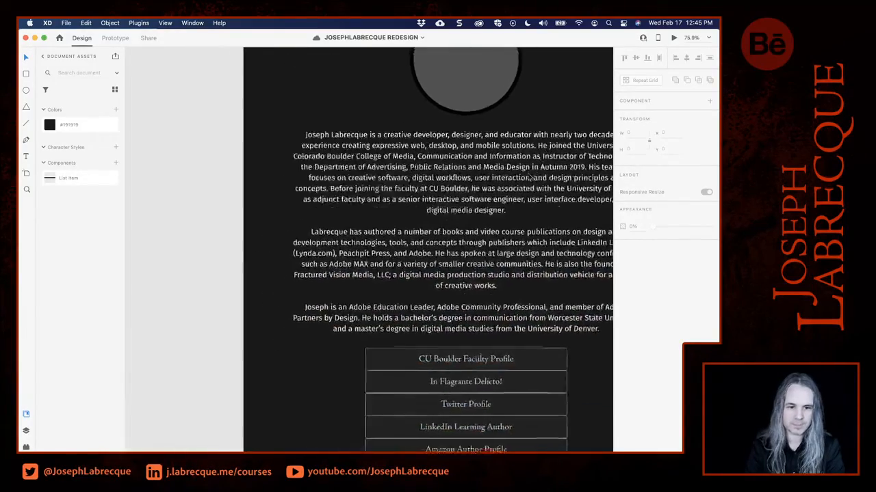
pyautogui.scroll(9, 527, 177)
pyautogui.hscroll(8, 527, 178)
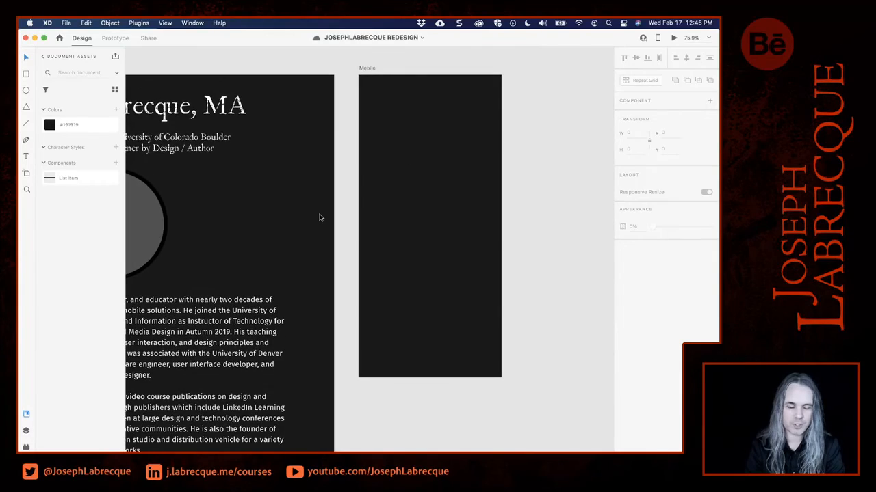
pyautogui.hscroll(-10, 319, 217)
pyautogui.hscroll(2, 319, 218)
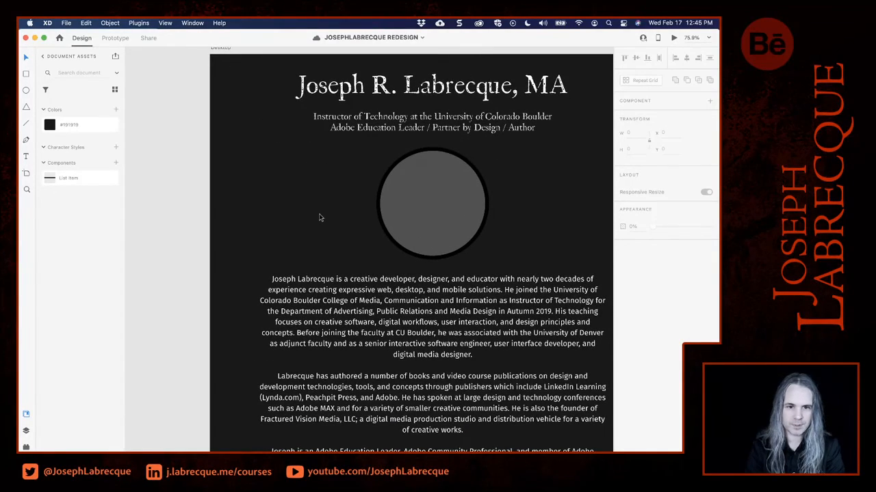
# Duplicate the Desktop artboard to the left of the original, at X -1360, and name the copy OLD.
pyautogui.scroll(-6, 319, 217)
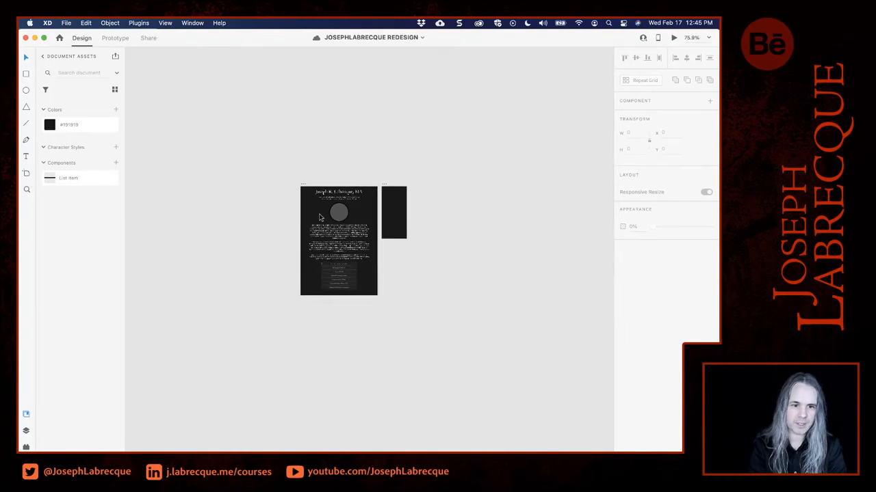
pyautogui.scroll(3, 319, 218)
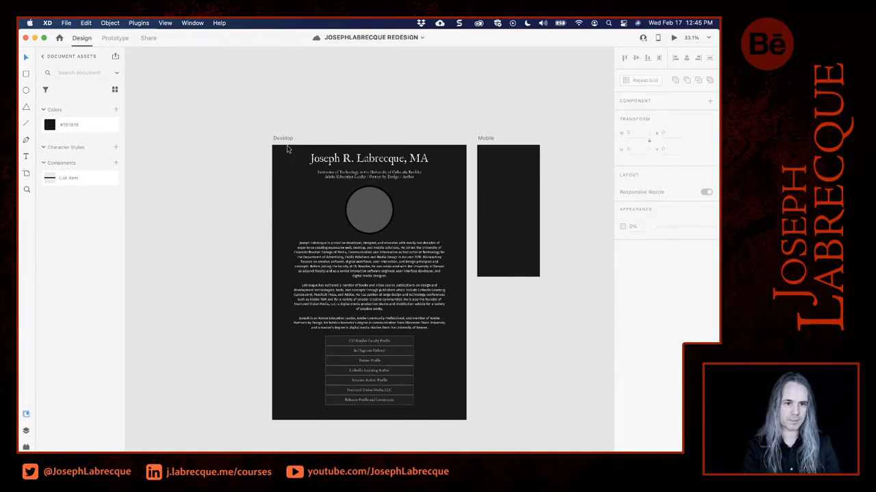
pyautogui.hscroll(-5, 287, 146)
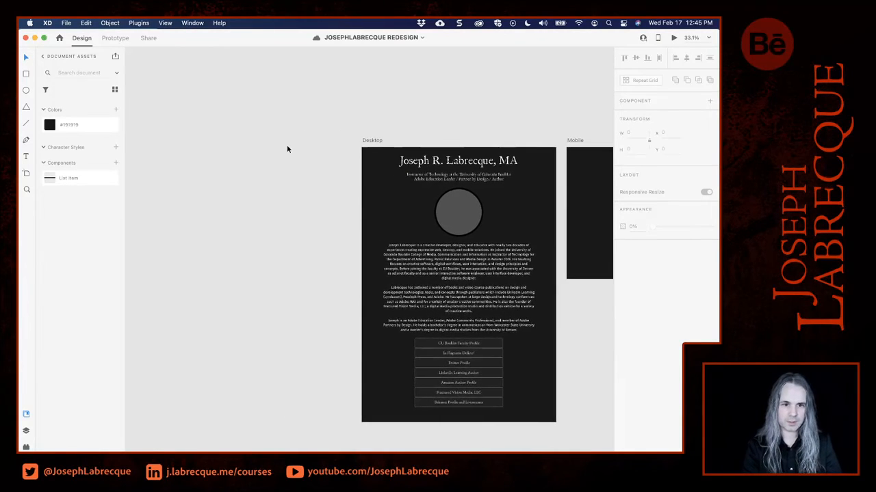
pyautogui.click(374, 141)
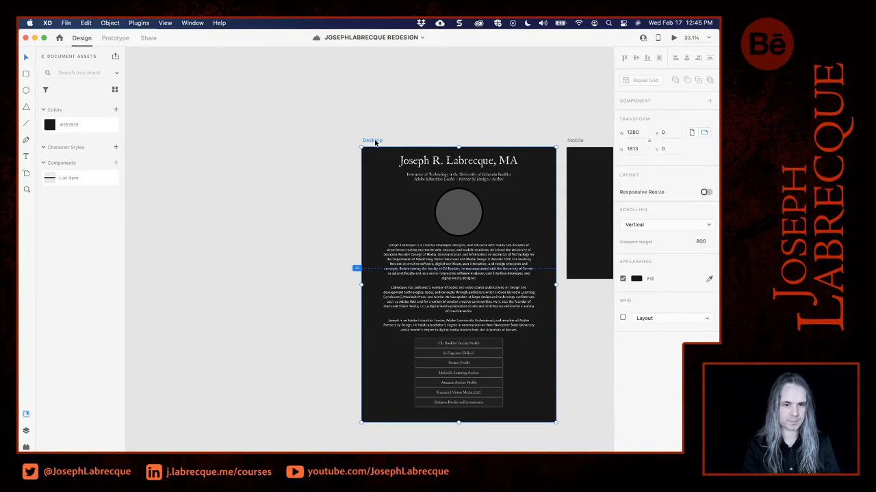
pyautogui.moveTo(375, 142); pyautogui.dragTo(251, 141)
pyautogui.doubleClick(248, 140)
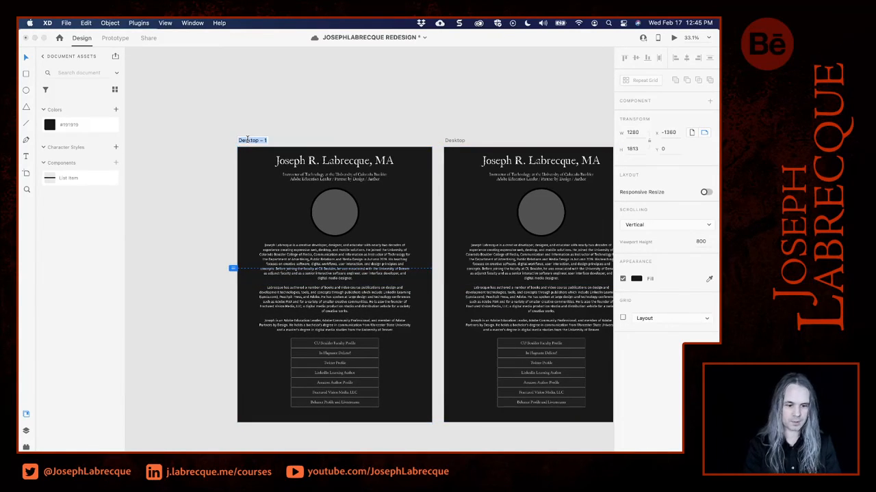
pyautogui.write('OLD')
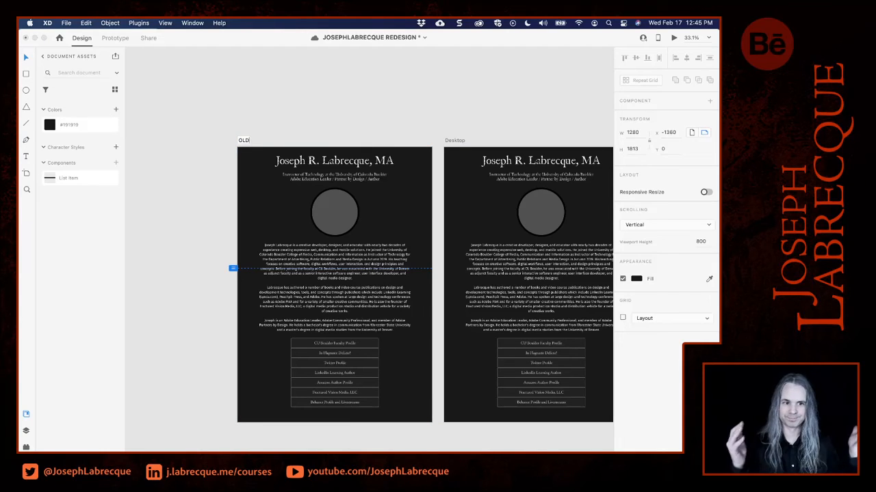
pyautogui.click(211, 125)
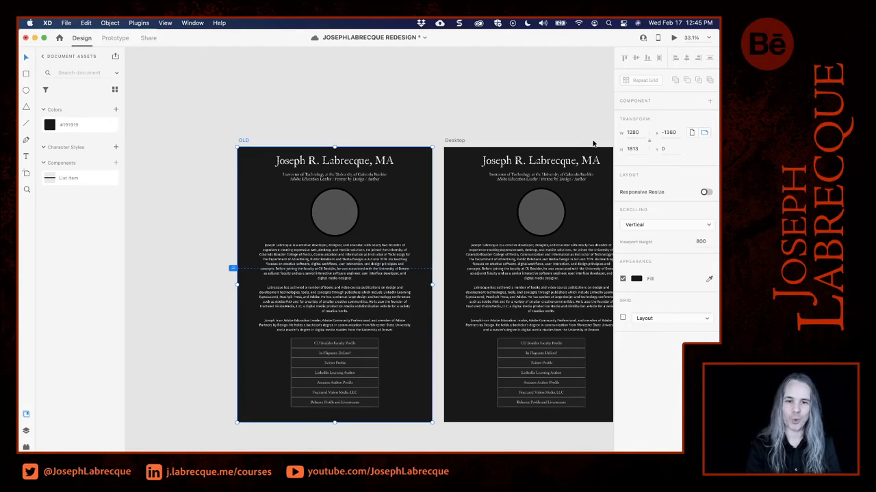
# Deselect the OLD artboard and save the document with all three artboards in view.
pyautogui.hscroll(5, 502, 157)
pyautogui.scroll(-3, 501, 157)
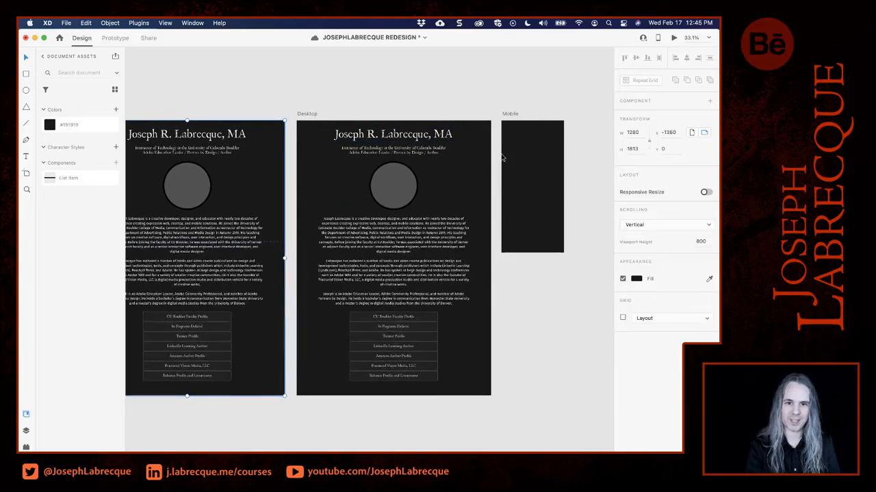
pyautogui.hscroll(-3, 501, 158)
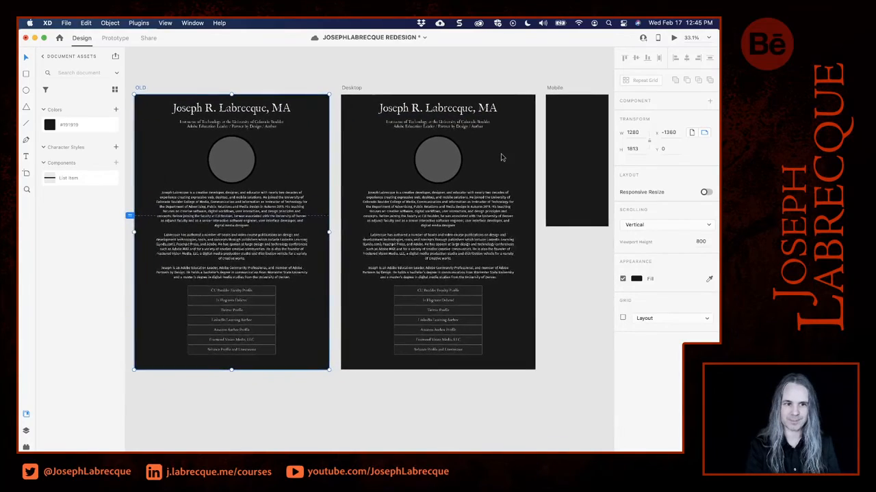
pyautogui.click(600, 314)
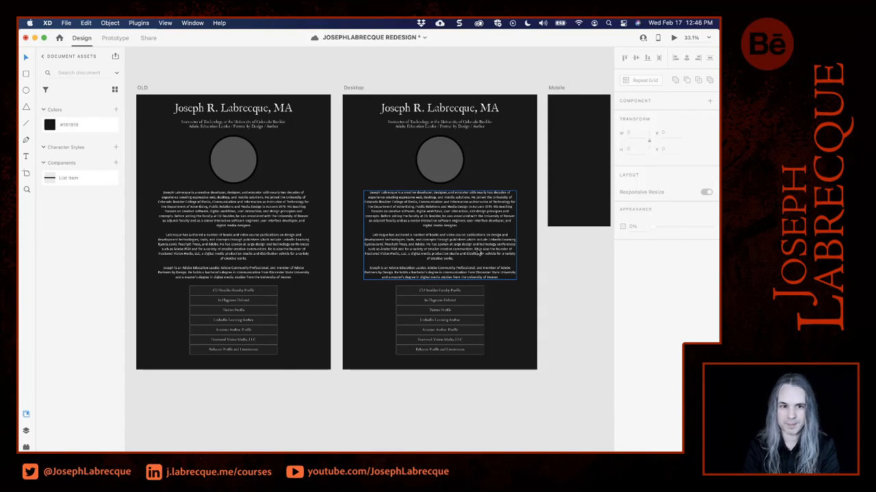
pyautogui.press('super+s')
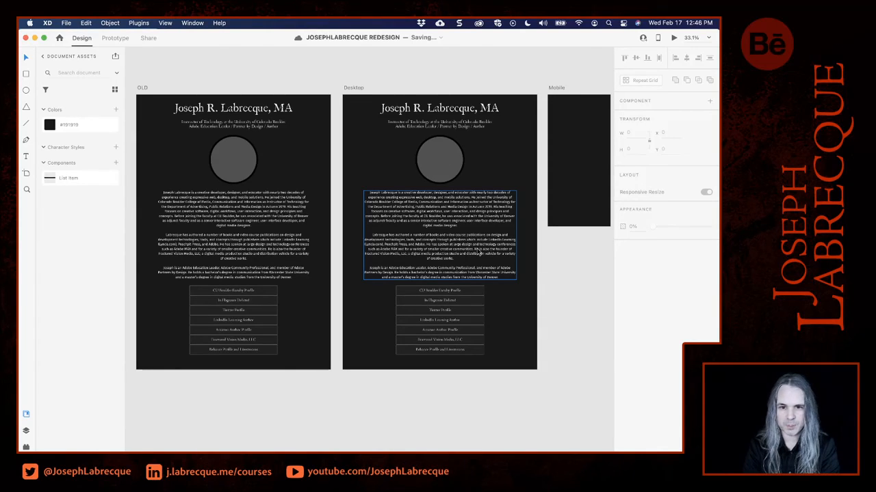